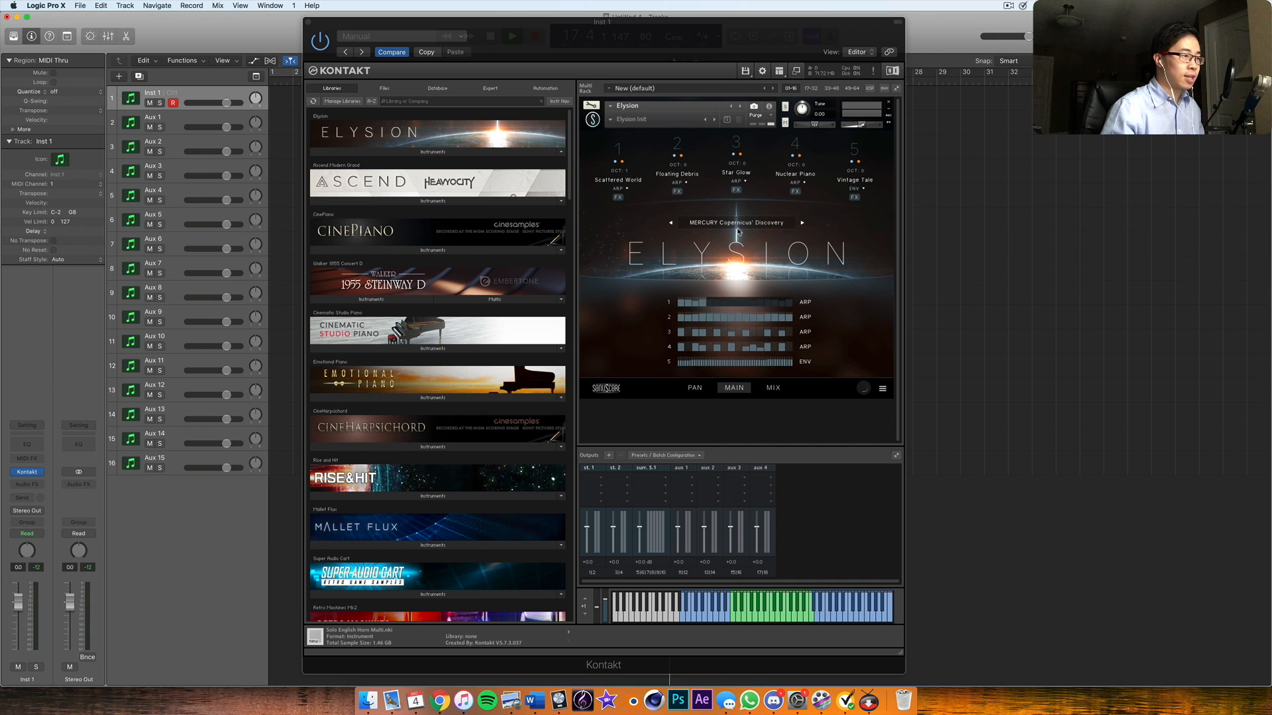
- Look through the installed Kontakt libraries, and stop playback with the playhead back at the project start
scroll(431, 179, down, 15)
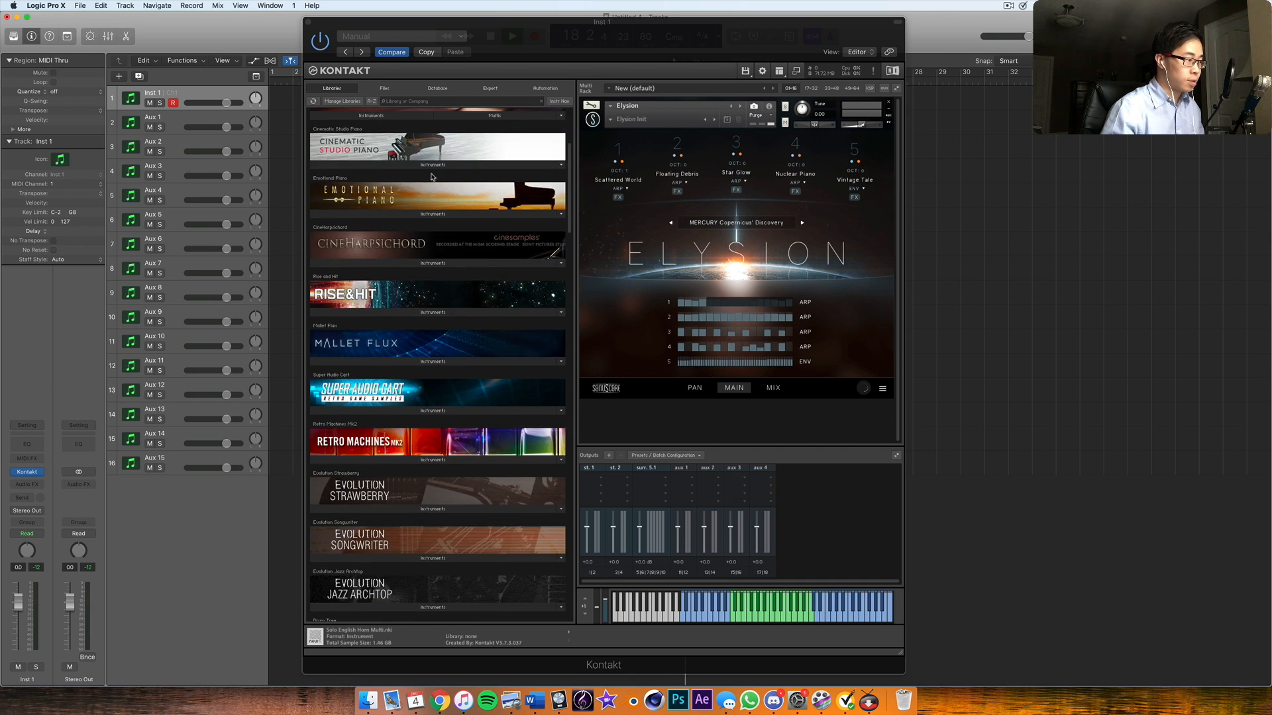
scroll(462, 372, down, 15)
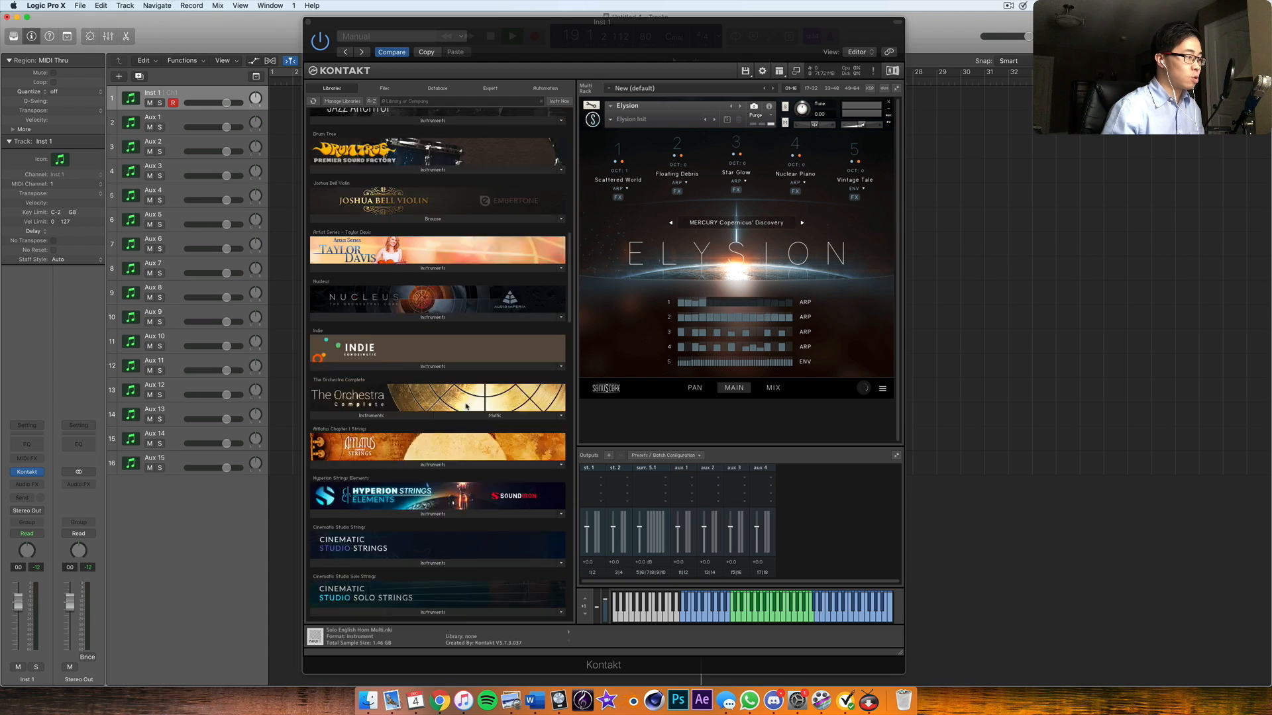
scroll(478, 388, down, 15)
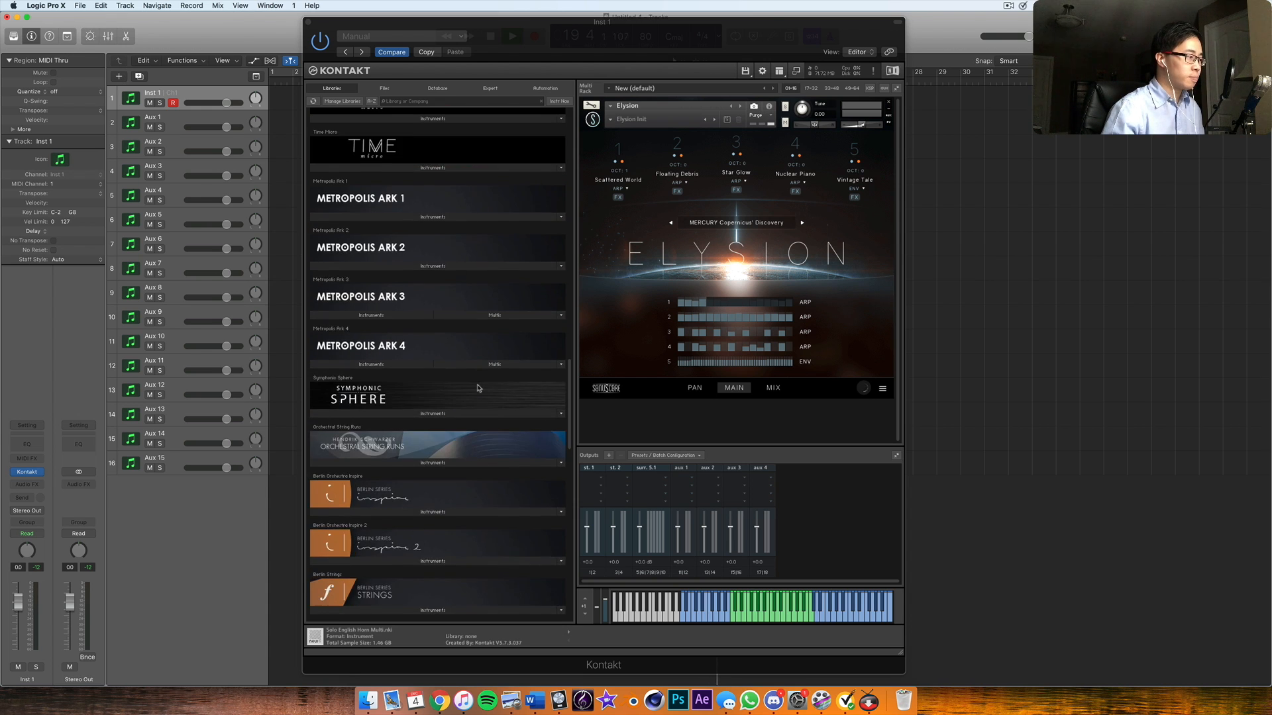
scroll(479, 388, up, 15)
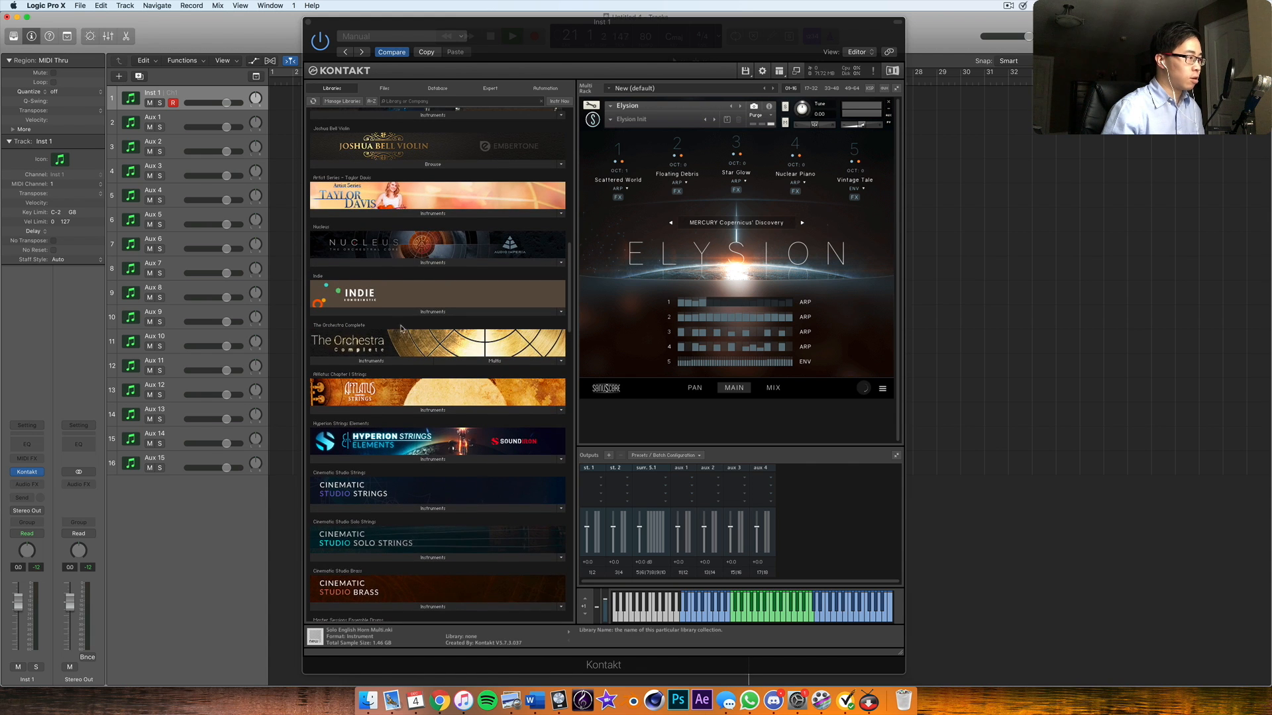
scroll(407, 351, up, 5)
scroll(418, 547, up, 10)
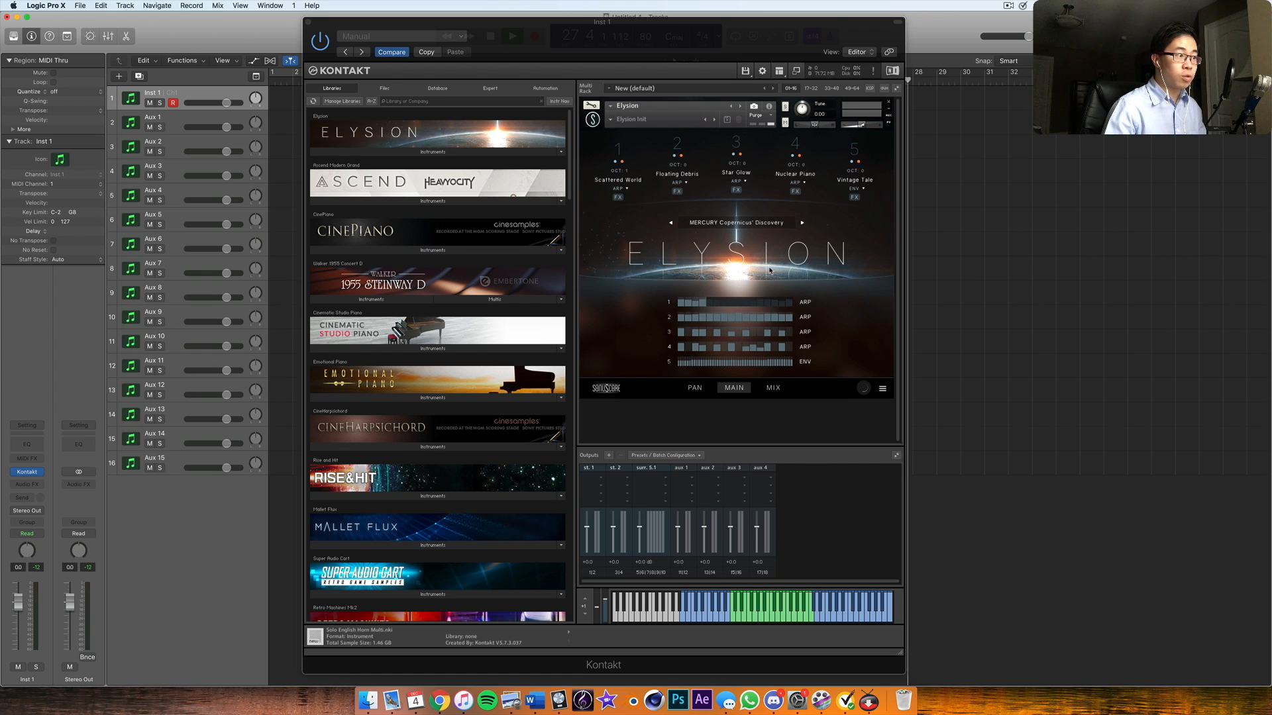
key(space)
key(Return)
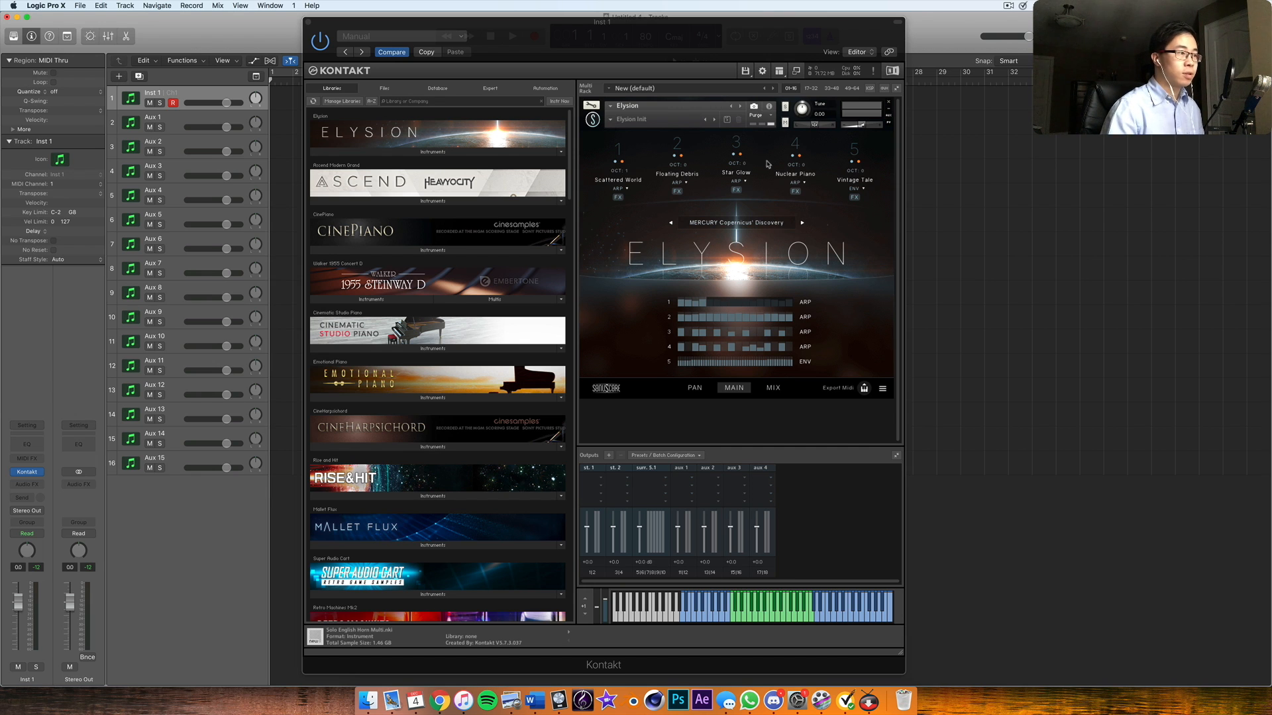
- Browse Elysion's theme categories, trying VENUS HIT Keys In Space from Spheres and viewing the Pulses themes
click(744, 225)
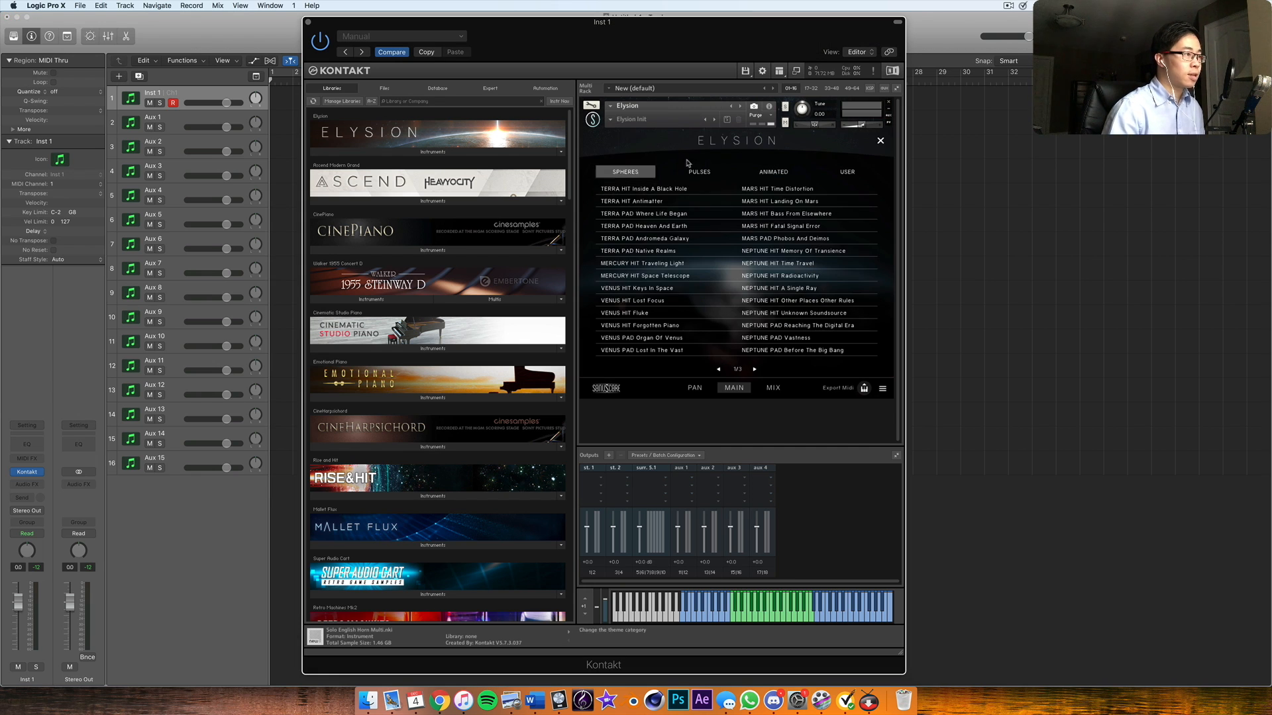
click(655, 292)
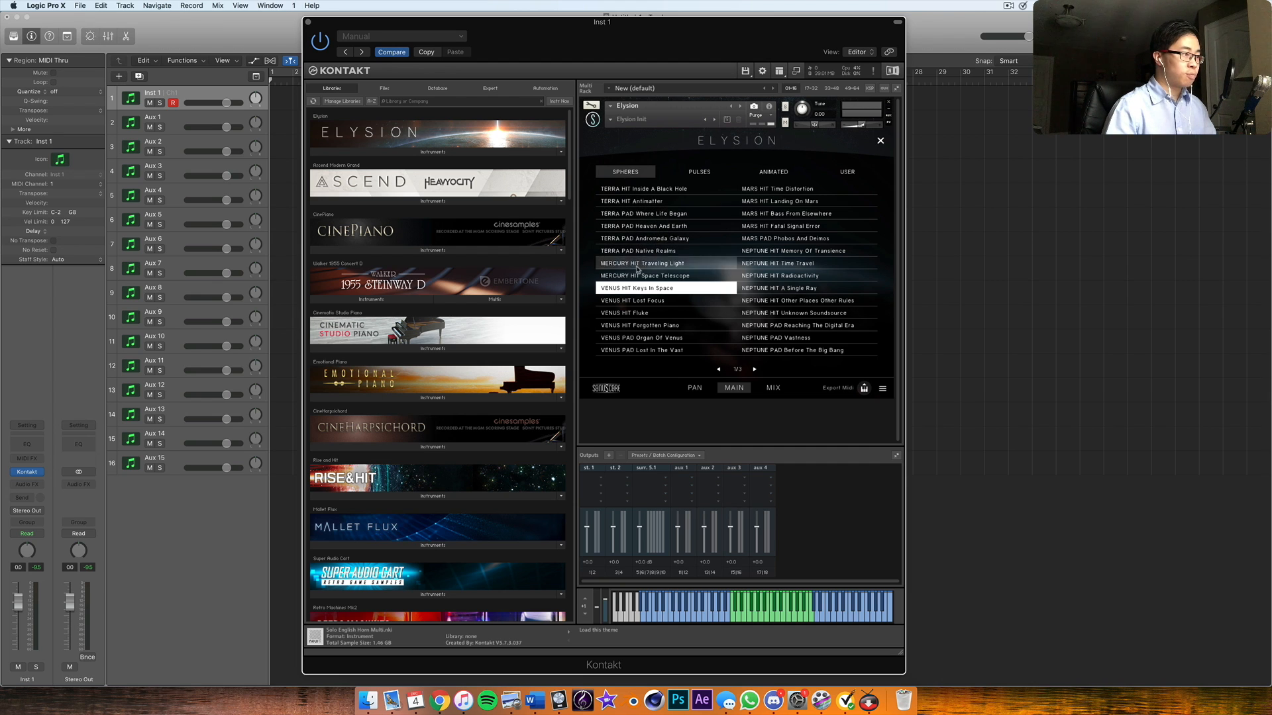
click(699, 173)
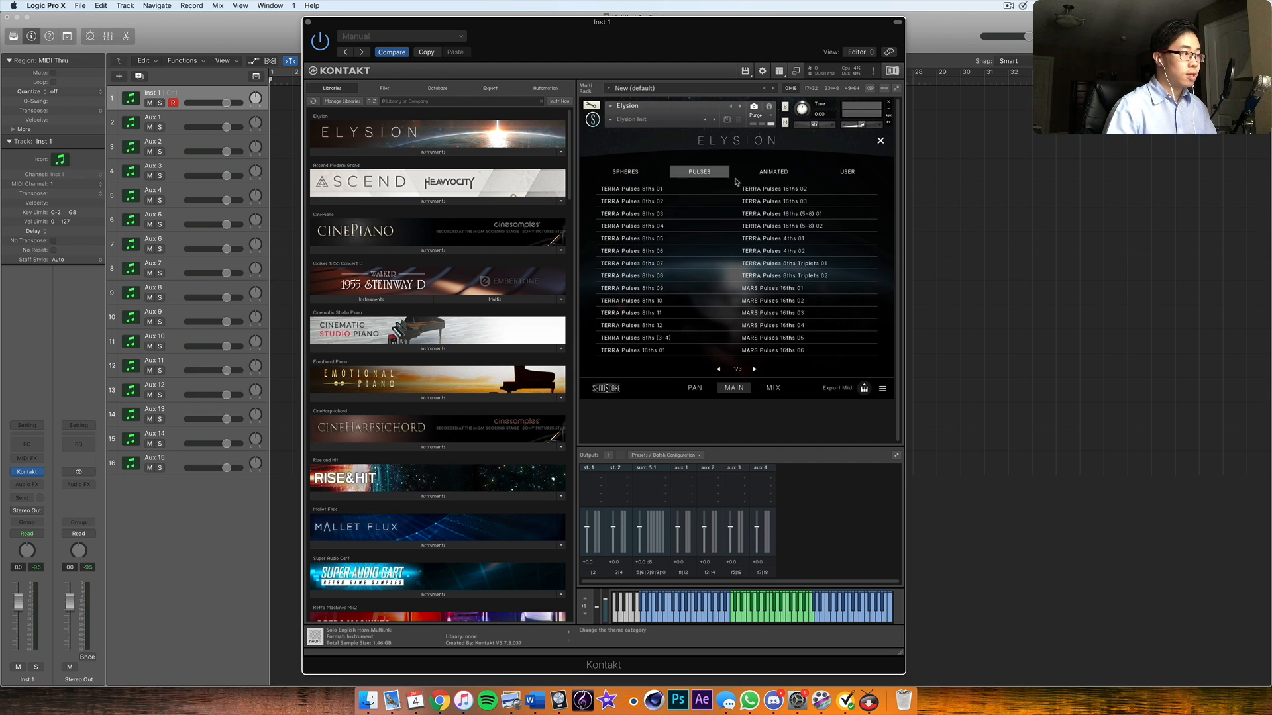
- Load the MERCURY Copernicus' Discovery theme from Elysion's Animated category and return to the main instrument view
click(766, 173)
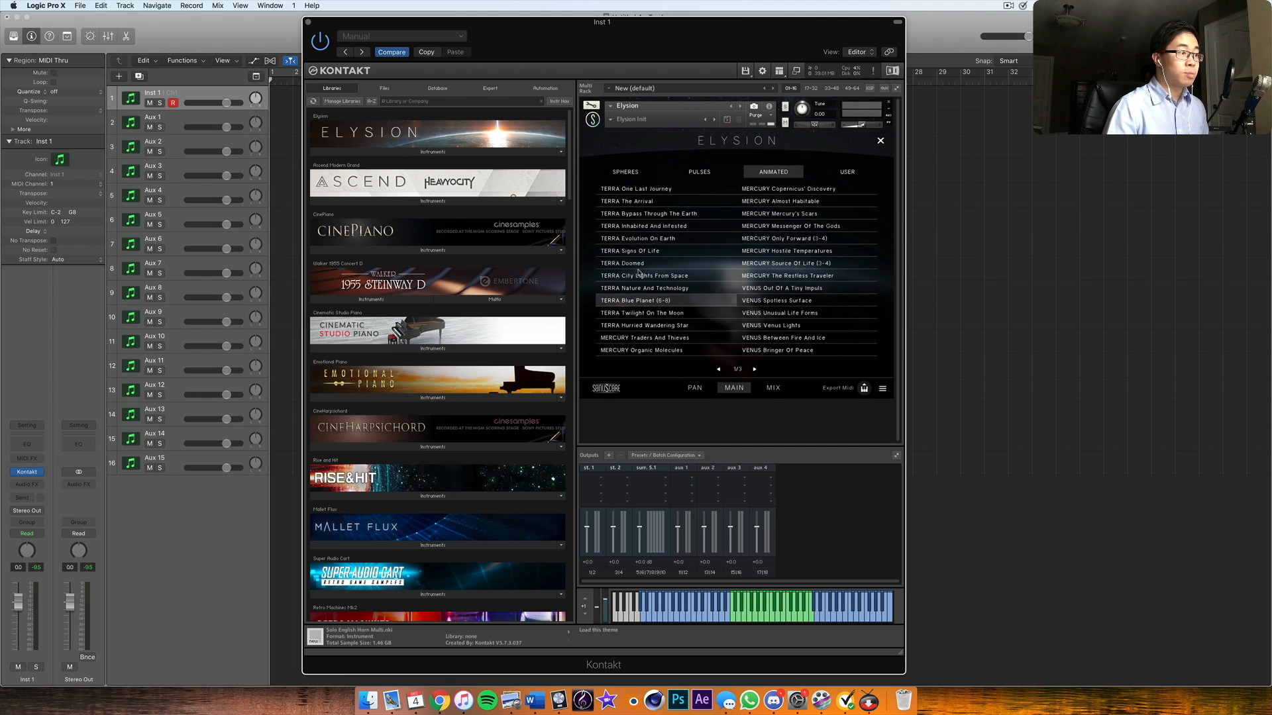
click(773, 190)
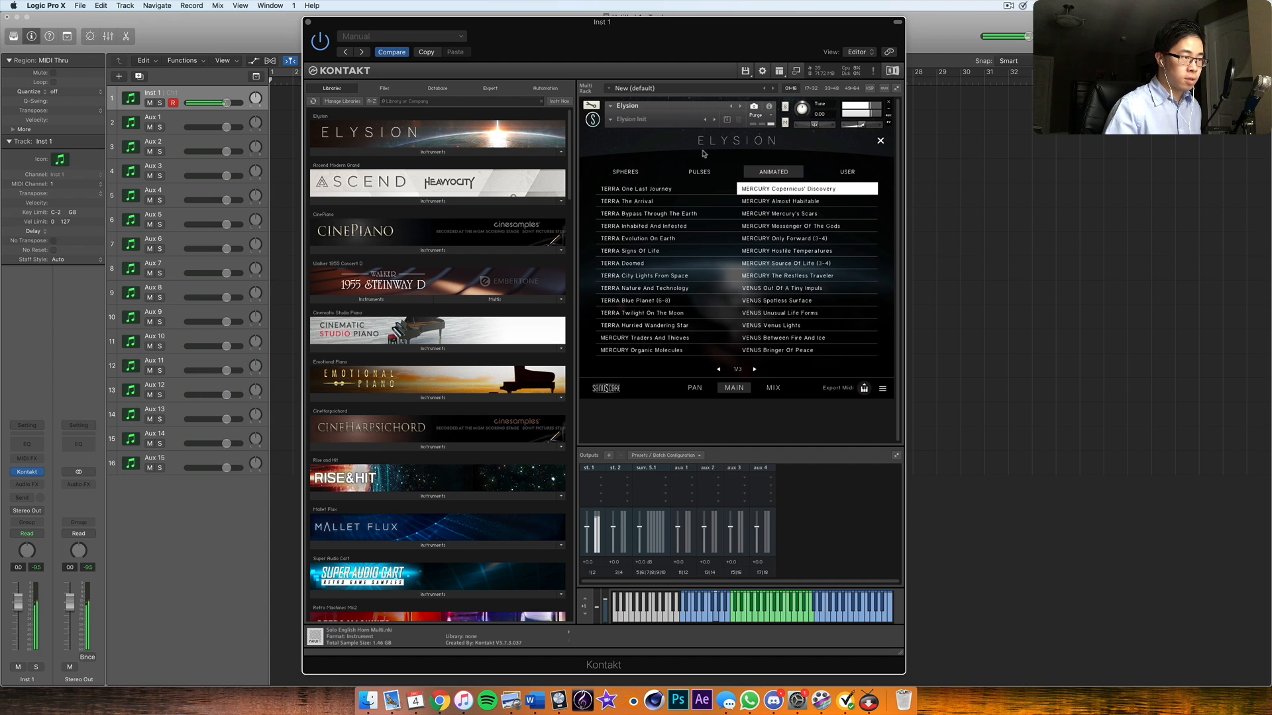
click(881, 141)
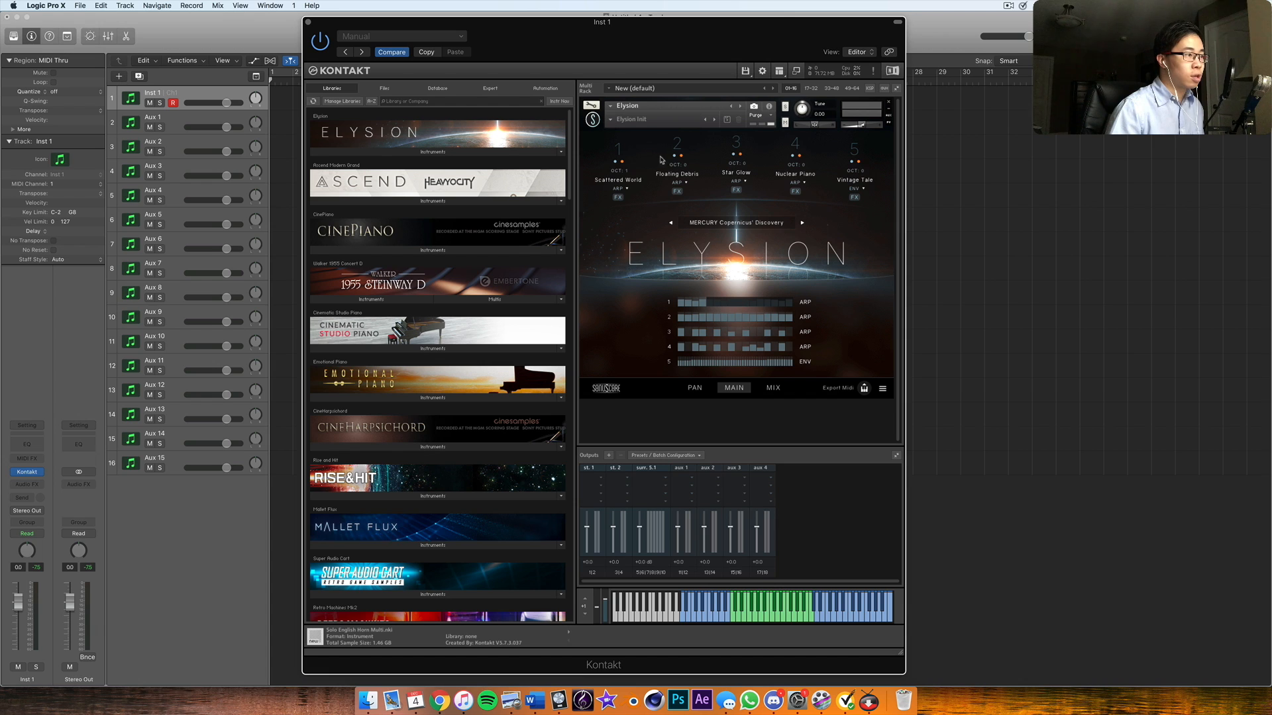
- Solo the Star Glow slot for a listen, leave it muted, and view the Floating Debris slot's arpeggiator pattern
click(733, 154)
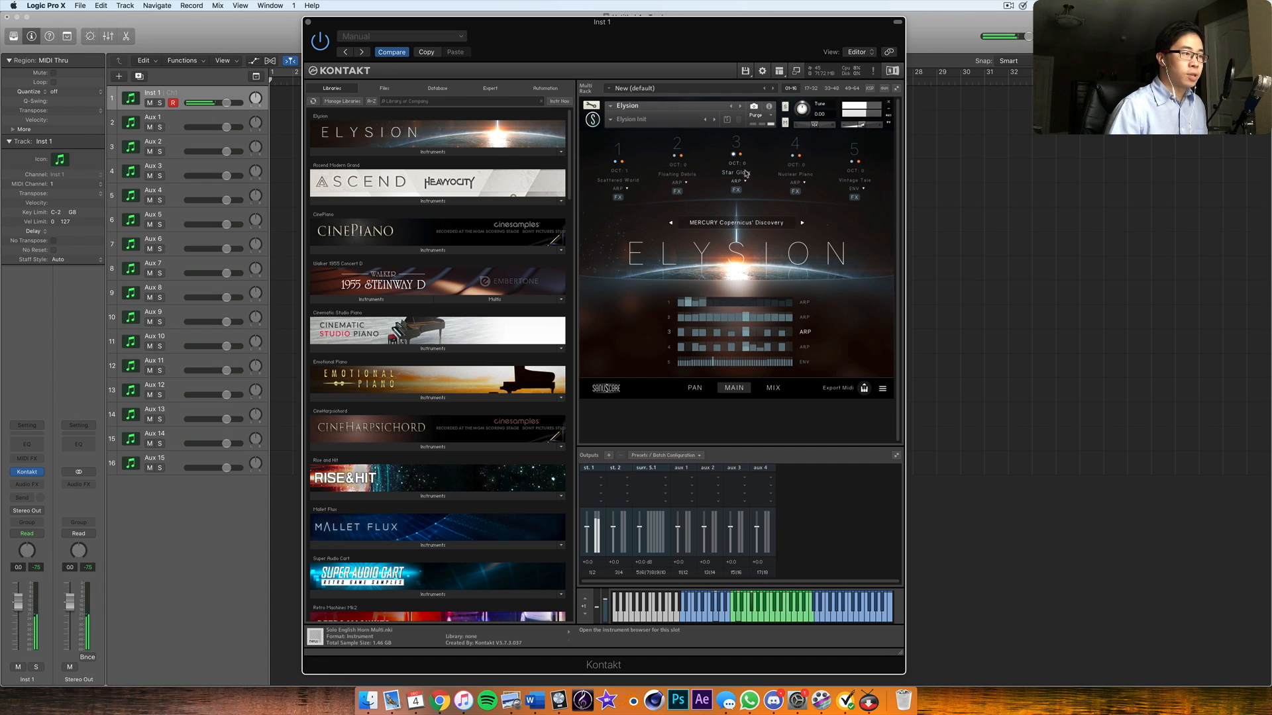
click(740, 161)
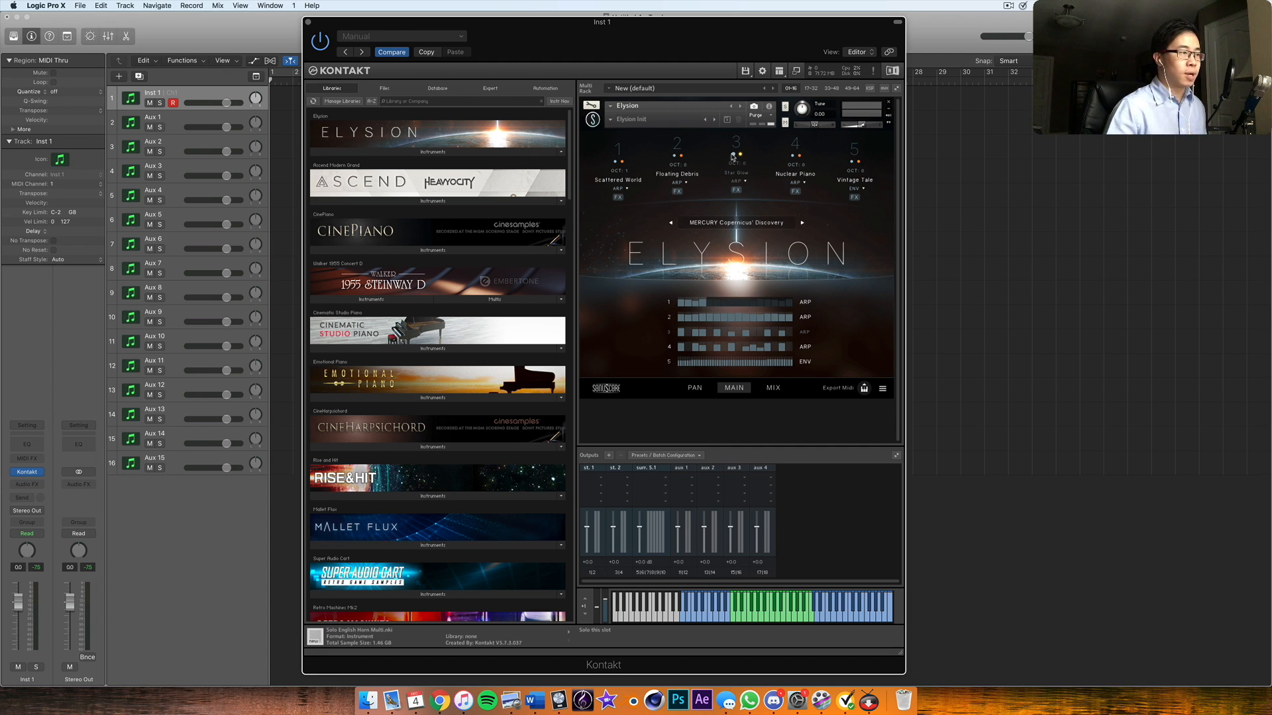
click(735, 321)
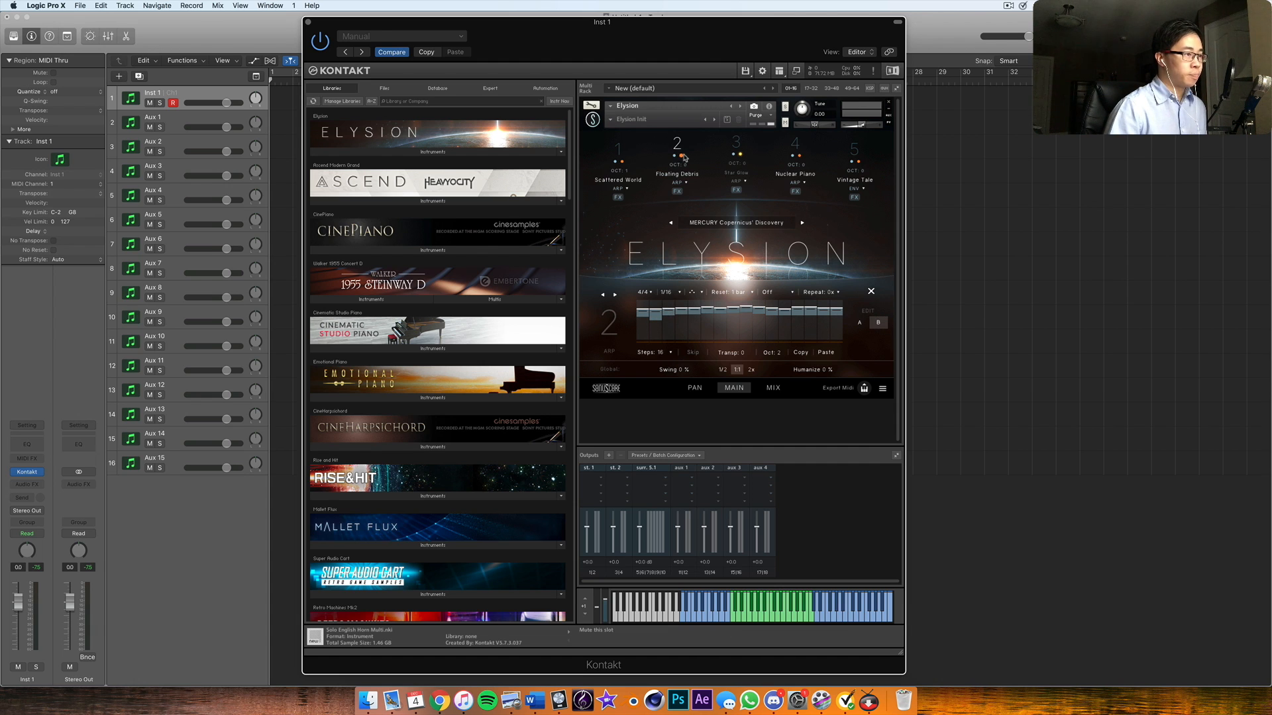
click(871, 292)
- Move the Kontakt window clear of the transport display and choose 5/4 as the project's time signature
drag(691, 50, 730, 82)
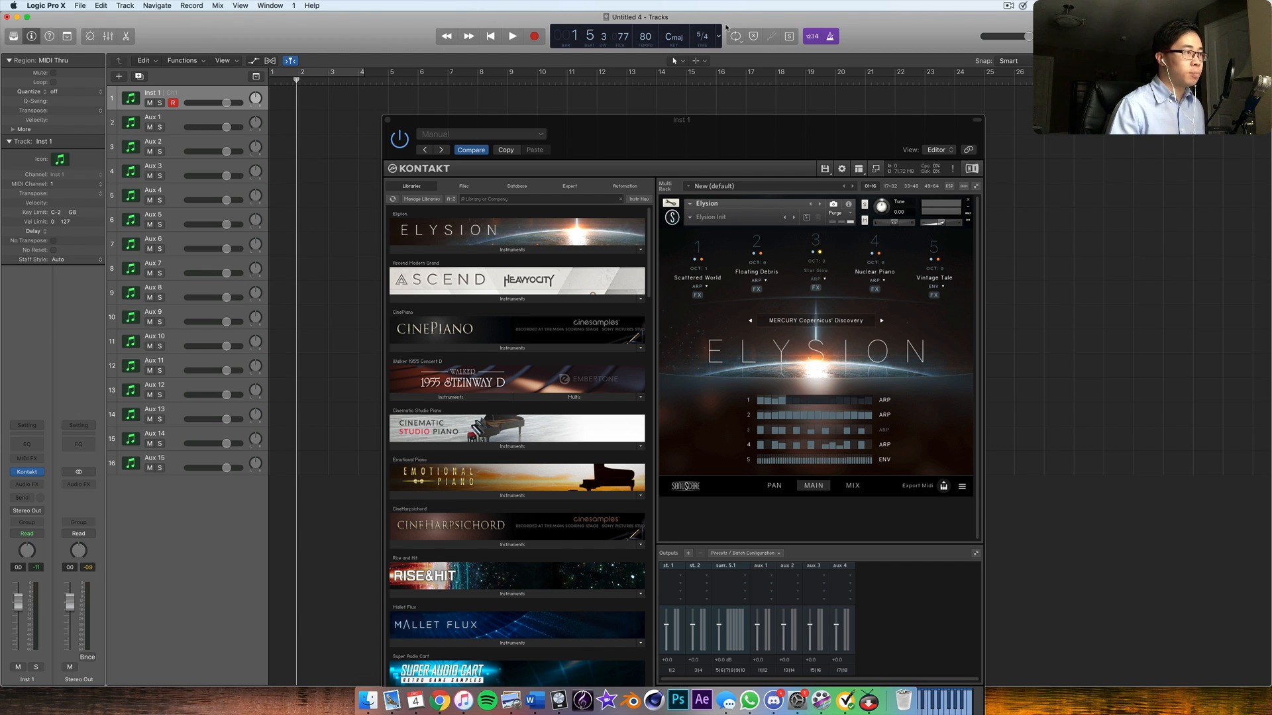
click(701, 37)
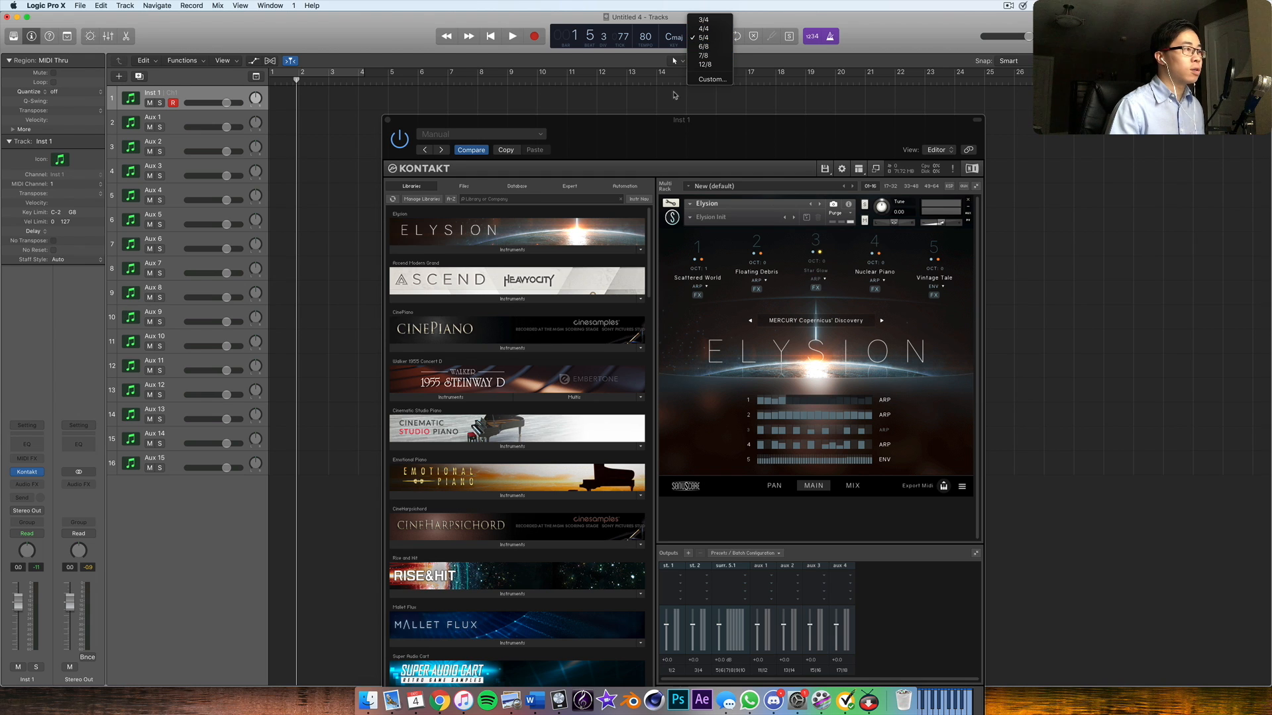
click(706, 39)
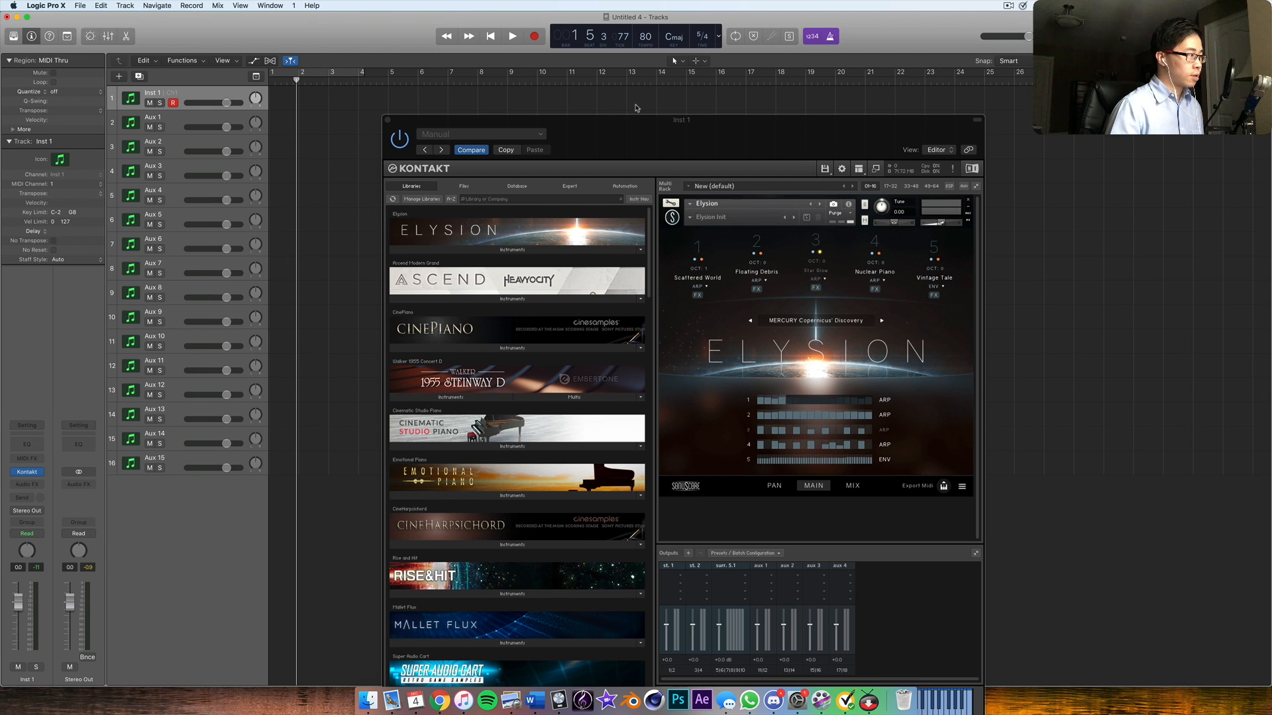
- Record a four-bar MIDI part on the Inst 1 track from the project start
key(Return)
key(space)
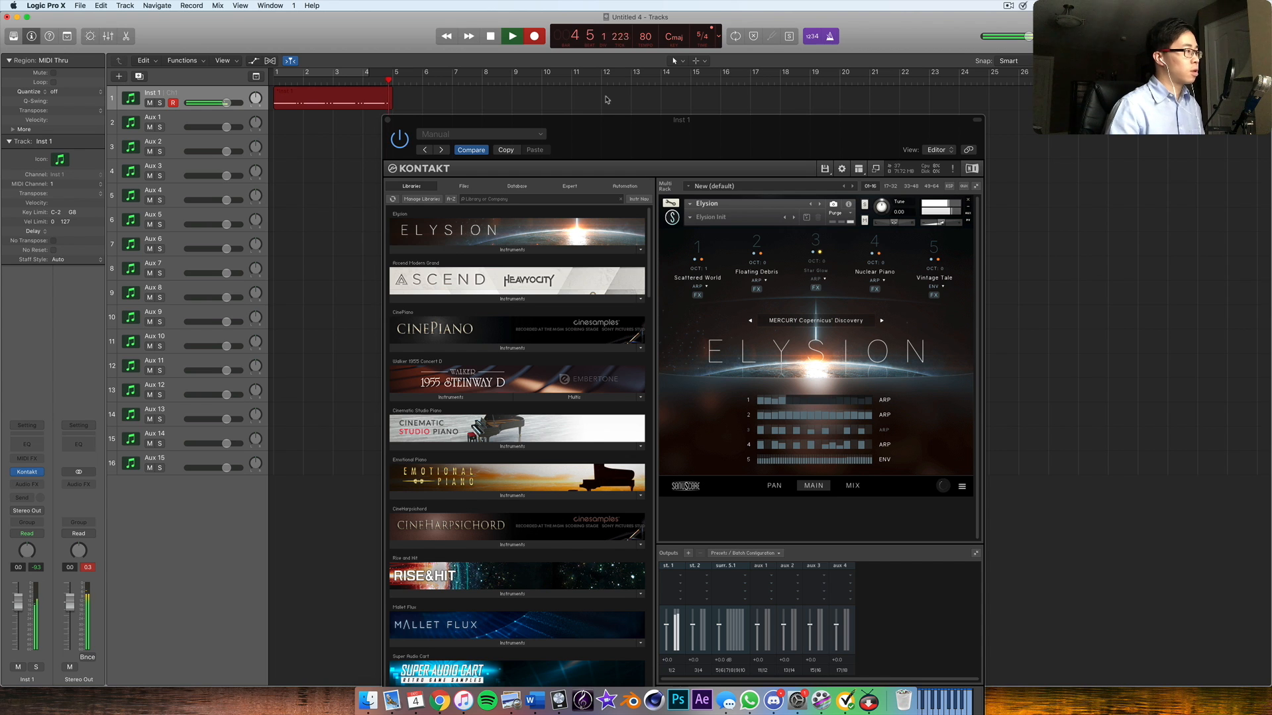
key(space)
- Open the recorded Inst 1 region in the Piano Roll, select all its notes, and play it from the start
drag(614, 129, 511, 237)
double_click(363, 107)
drag(691, 237, 475, 674)
click(662, 588)
key(super+a)
key(Return)
key(space)
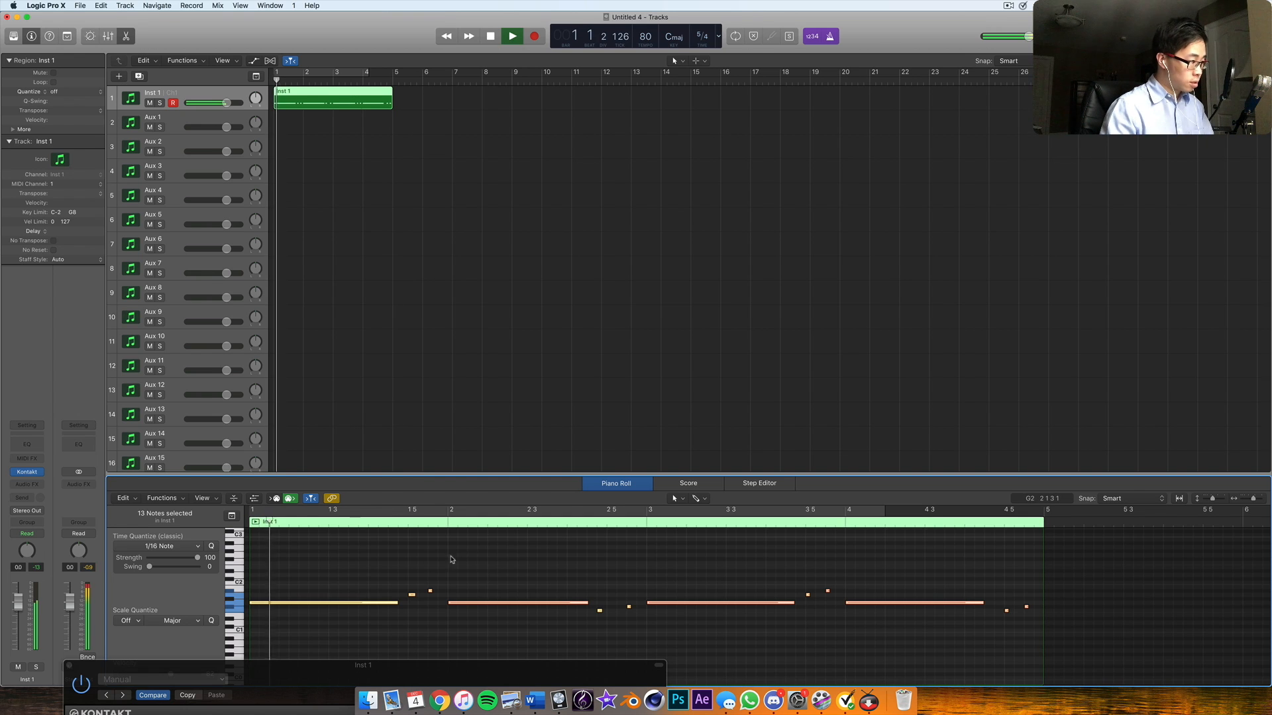
- Move the short low note near the end of bar 2 slightly later, onto beat 5
click(442, 564)
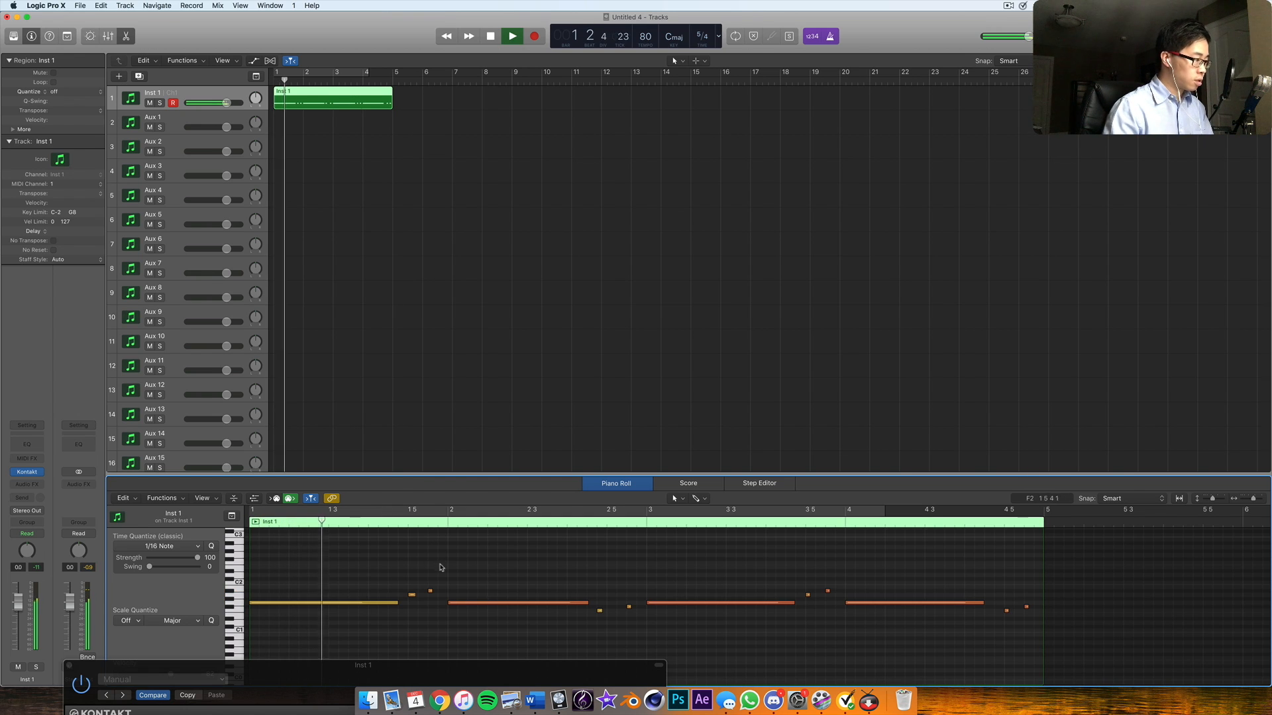
click(600, 611)
drag(603, 614, 612, 614)
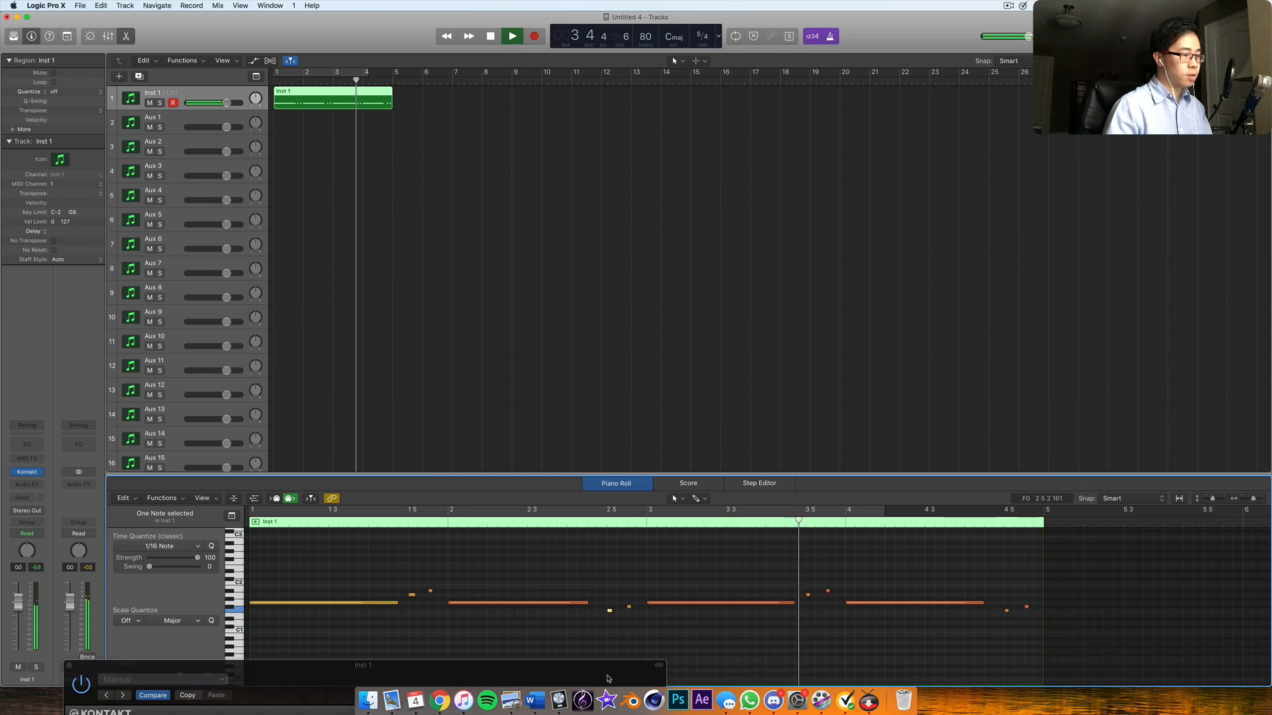
- Bring the Kontakt window back into view and replay the region, soloing the Vintage Tale slot and the Nuclear Piano slot in turn
drag(608, 678, 827, 239)
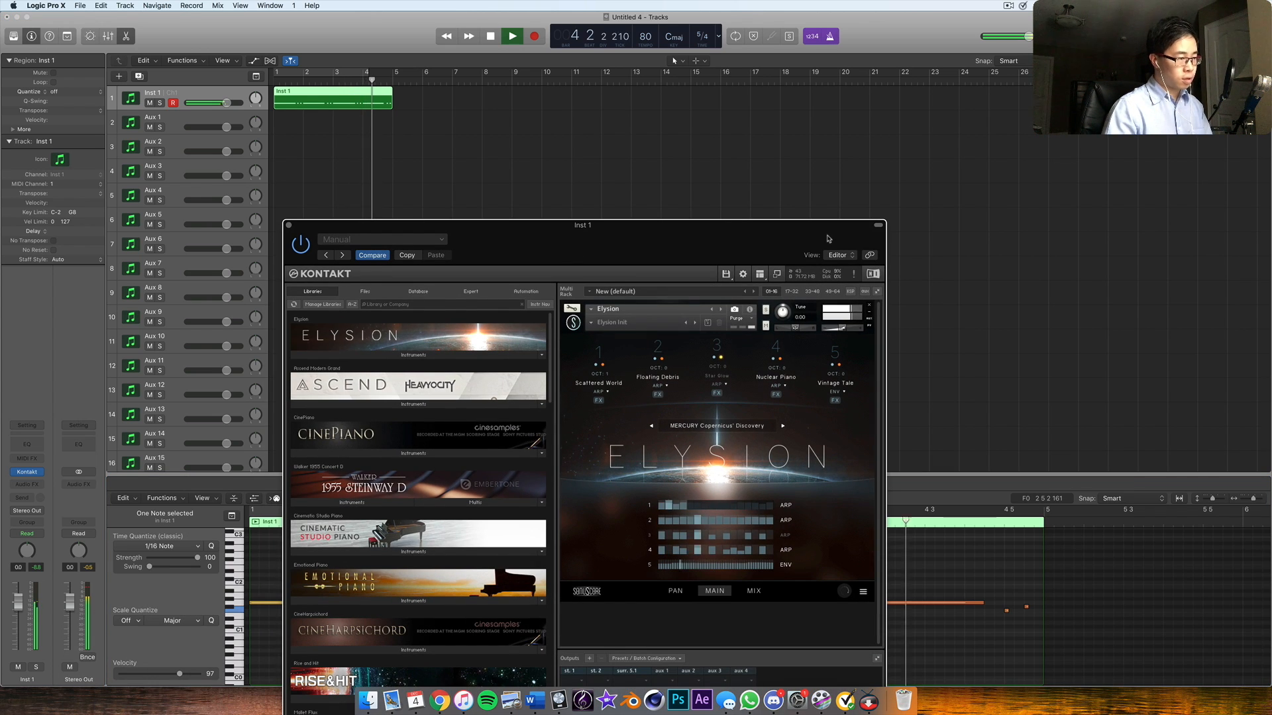
key(space)
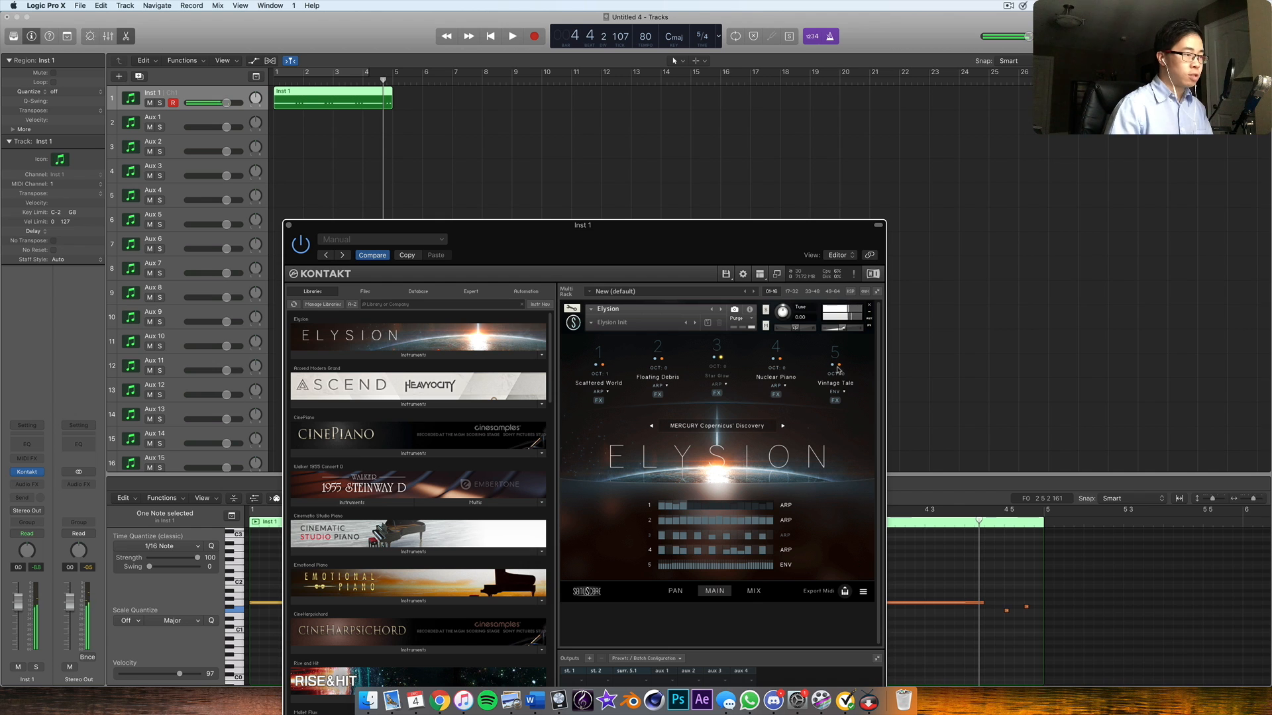
key(space)
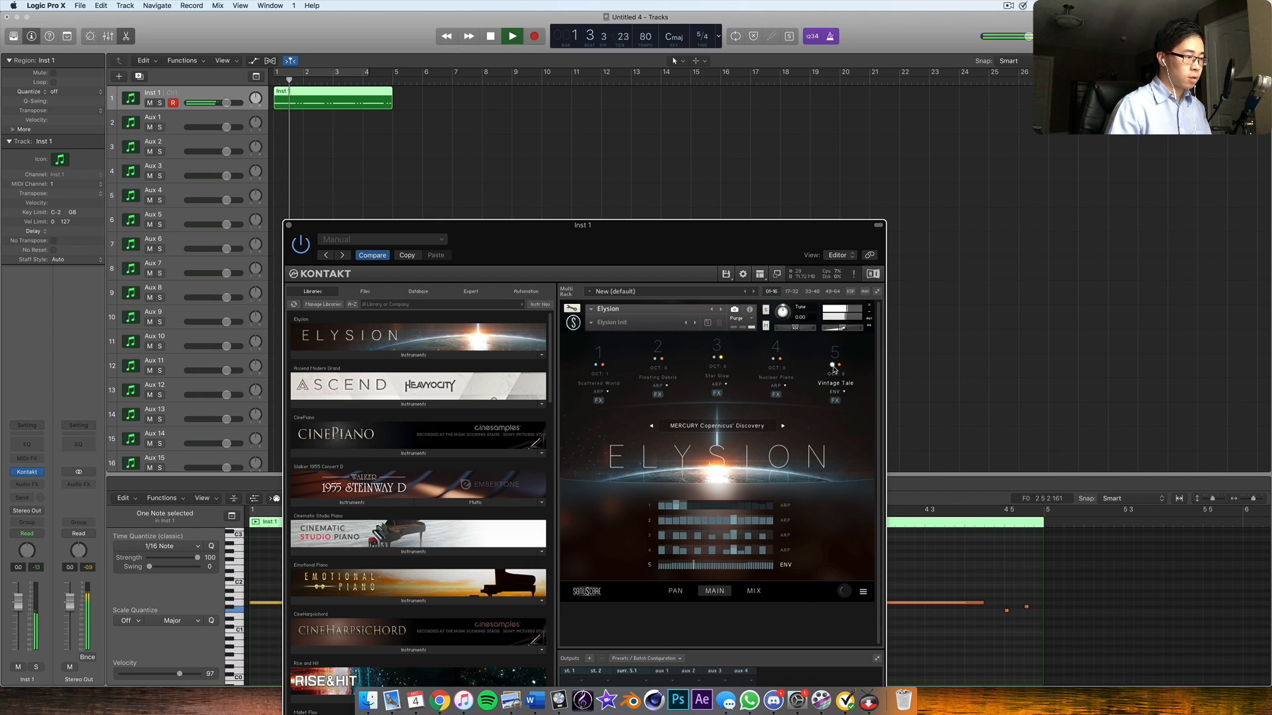
click(778, 363)
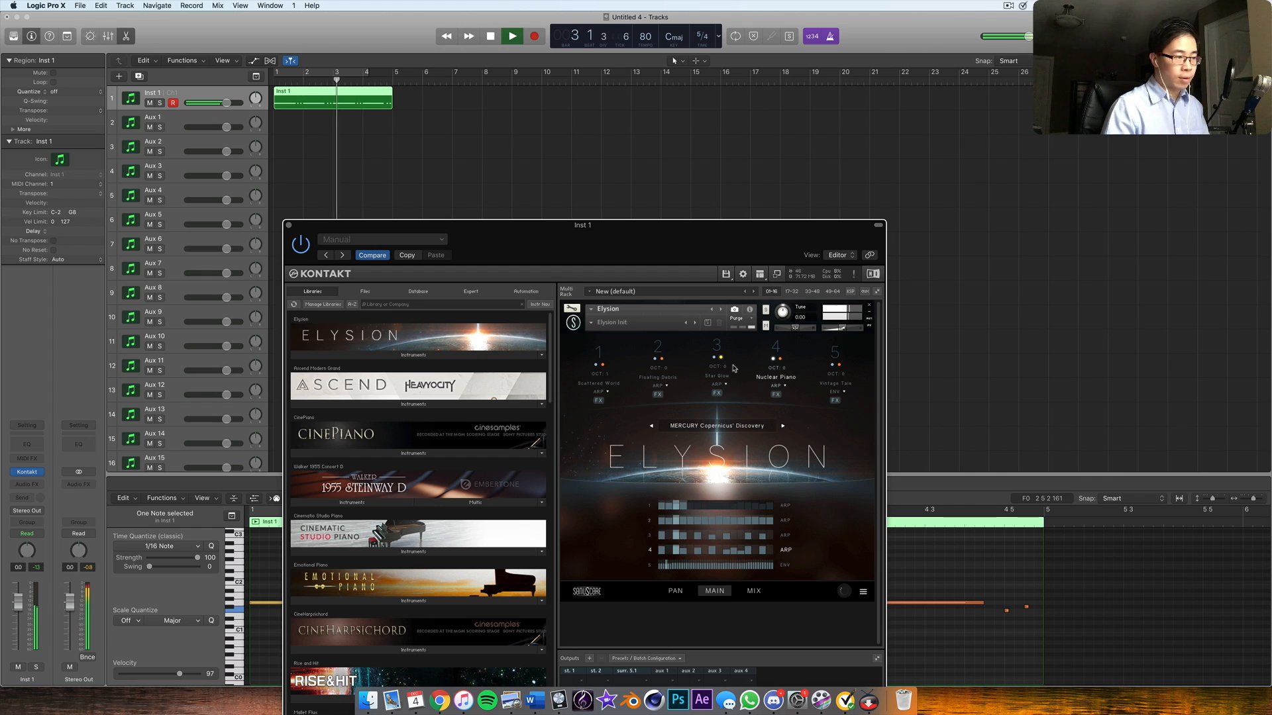
- View the Nuclear Piano slot's arpeggiator pattern during playback, close it, and stop playback with the slot unsoloed
click(725, 553)
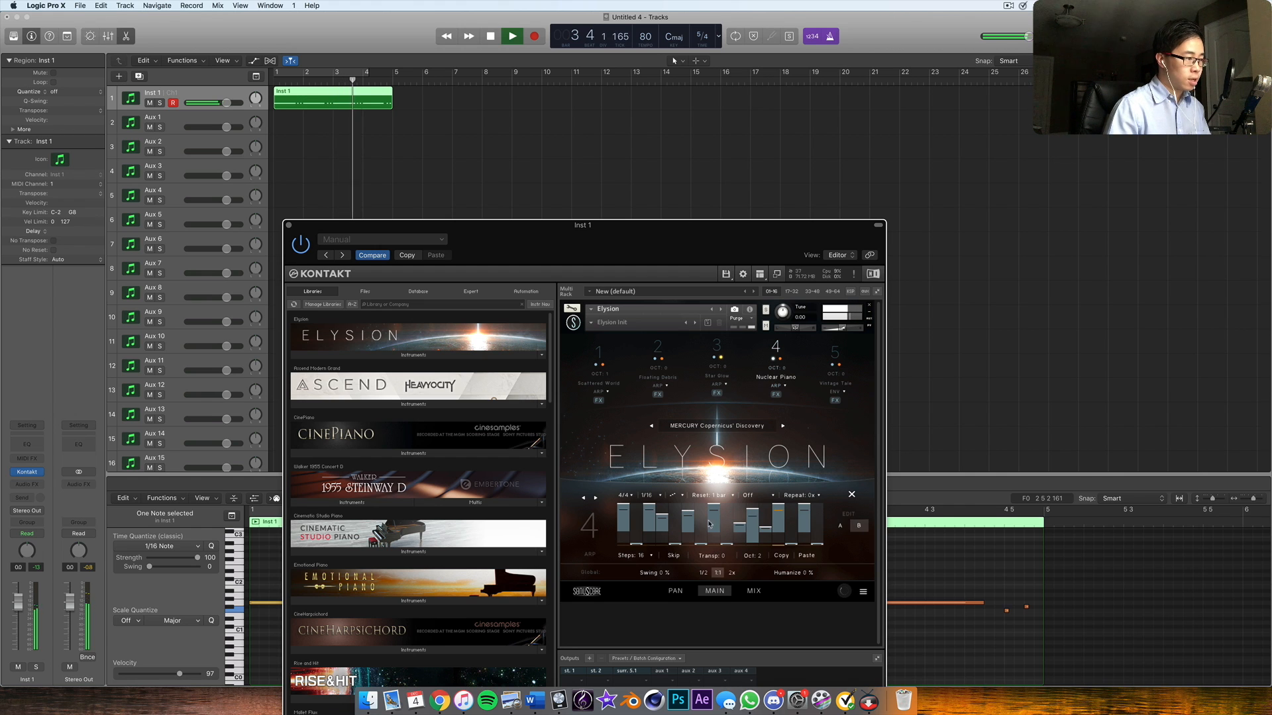
click(851, 495)
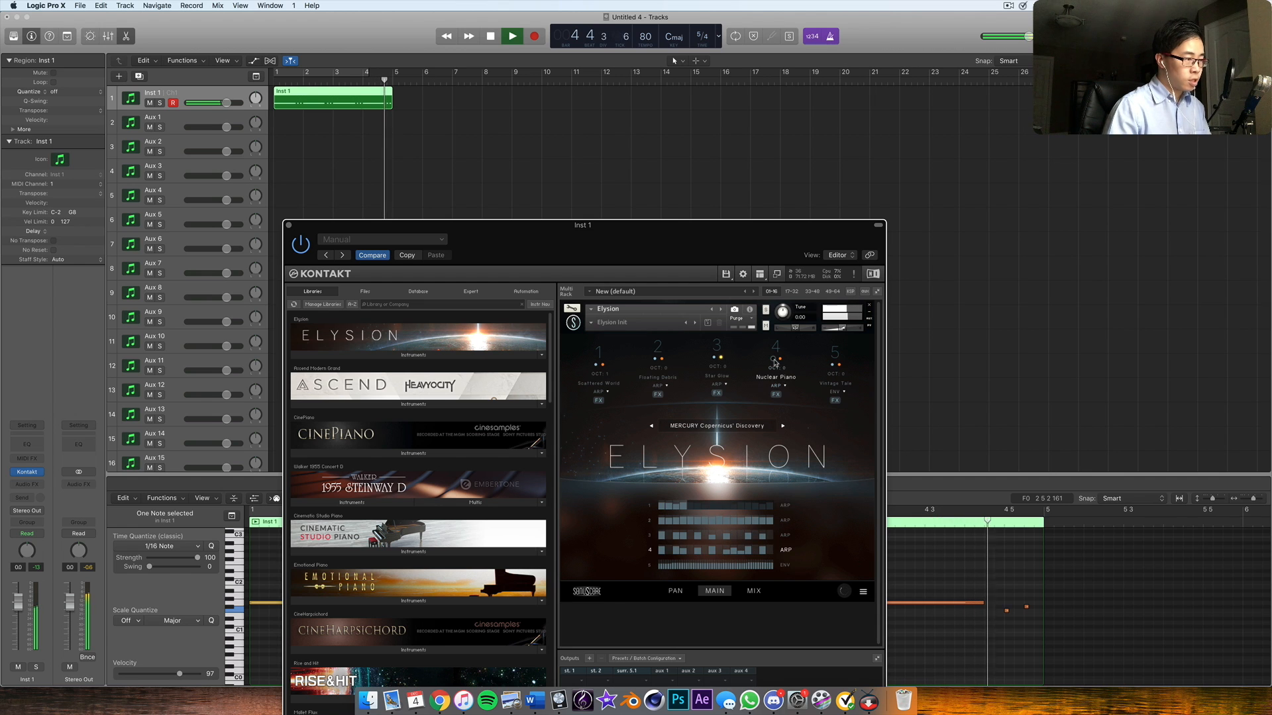
key(space)
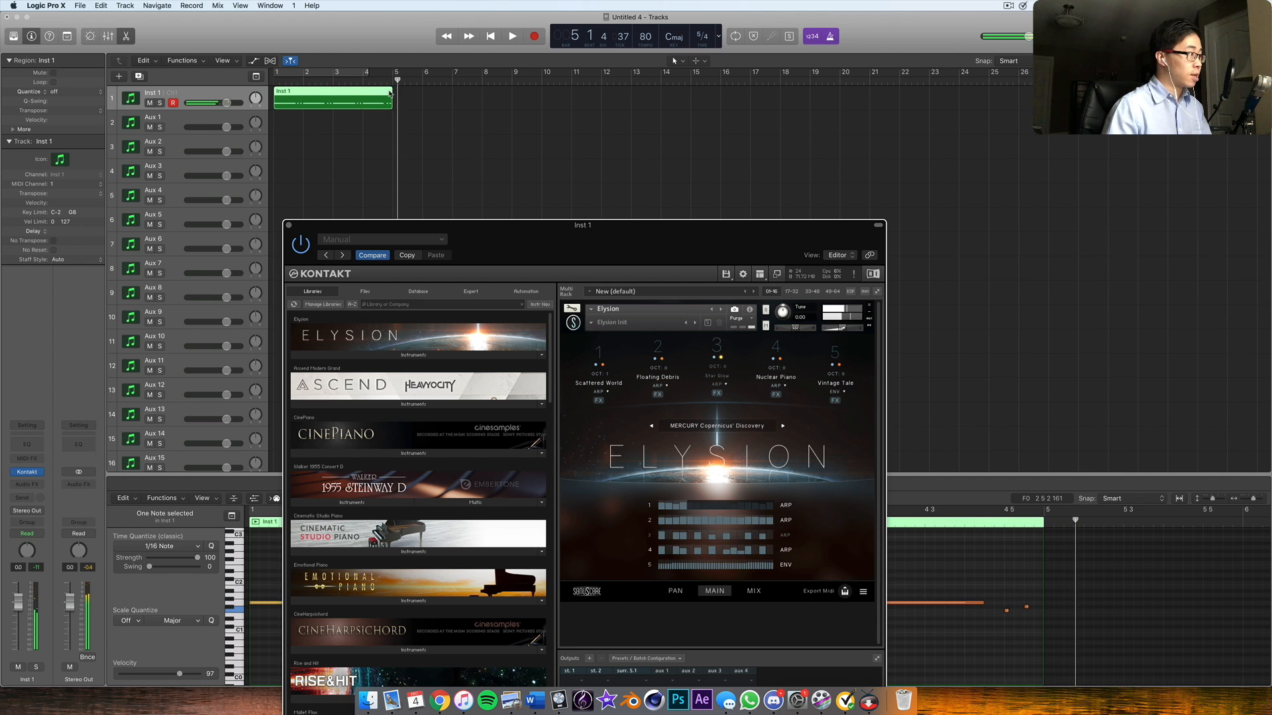
- Loop the Inst 1 region out to bar 21 and rename its track as Rhythmic Bed
drag(394, 91, 868, 111)
double_click(151, 92)
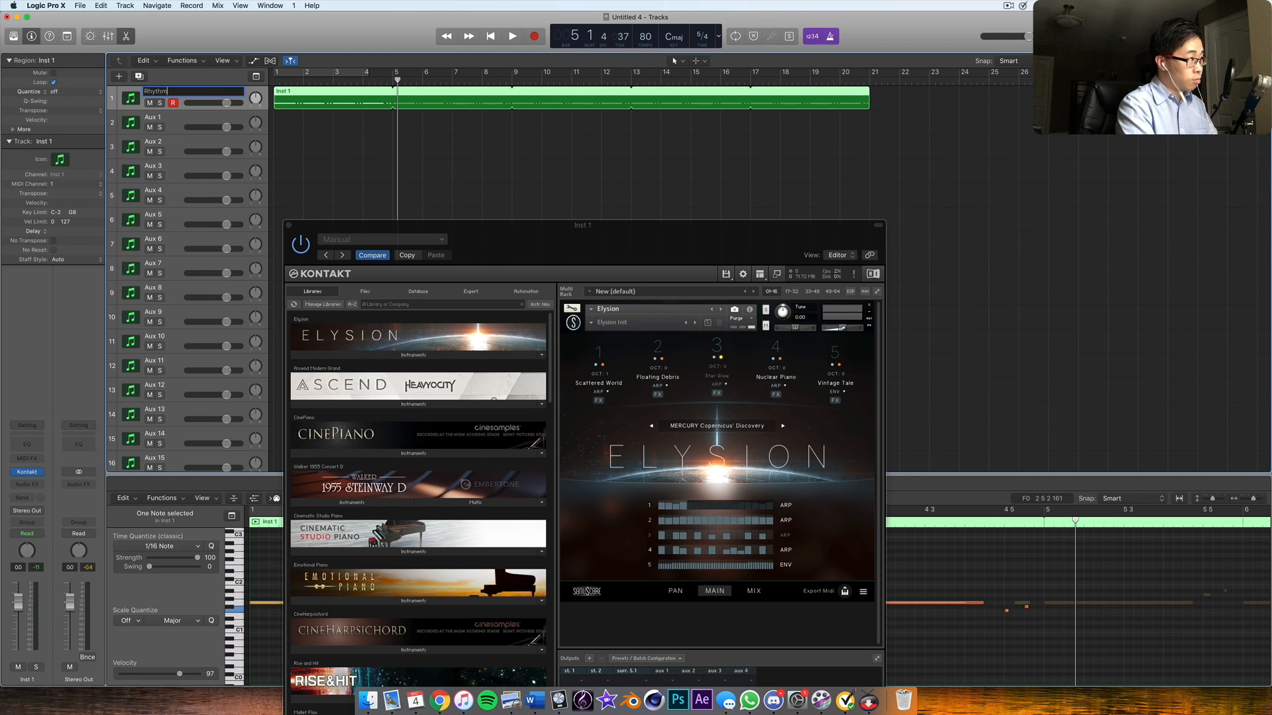
text(Rhythmic Bed)
key(Return)
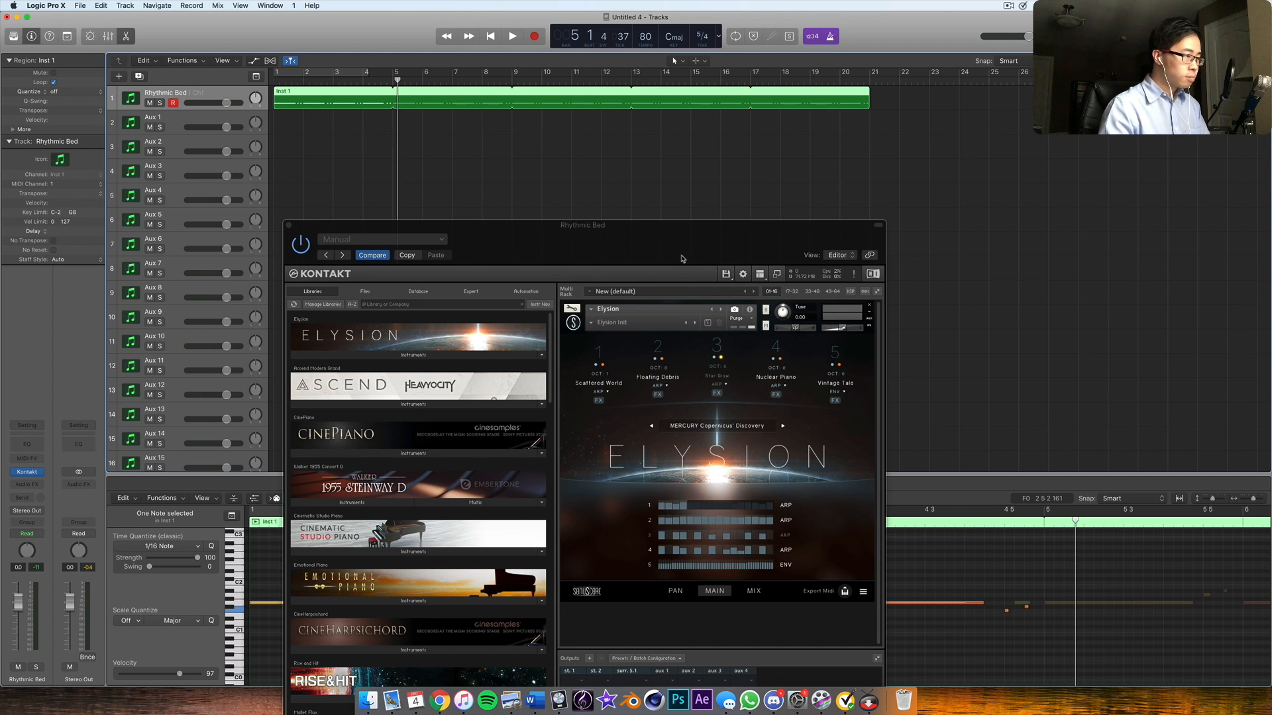
- Load The Orchestra Complete.nki from The Orchestra Complete library into the Rhythmic Bed track's Kontakt rack
drag(684, 262, 688, 187)
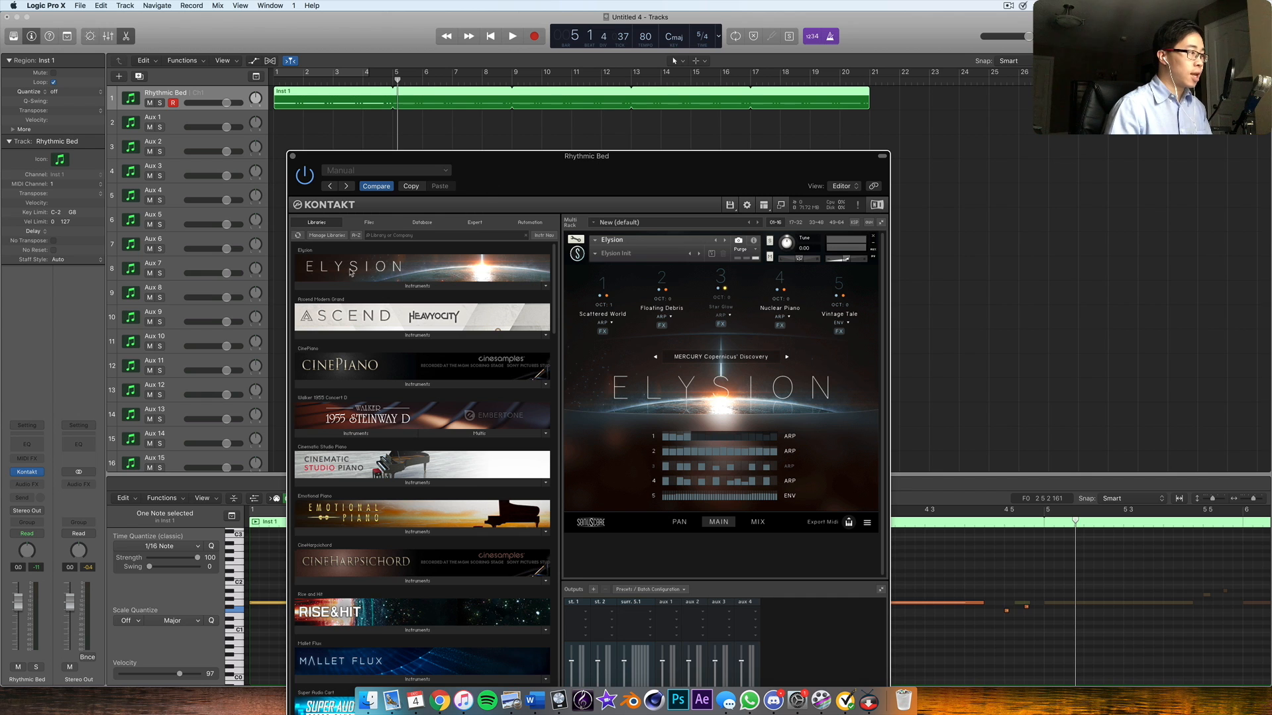
scroll(427, 306, down, 15)
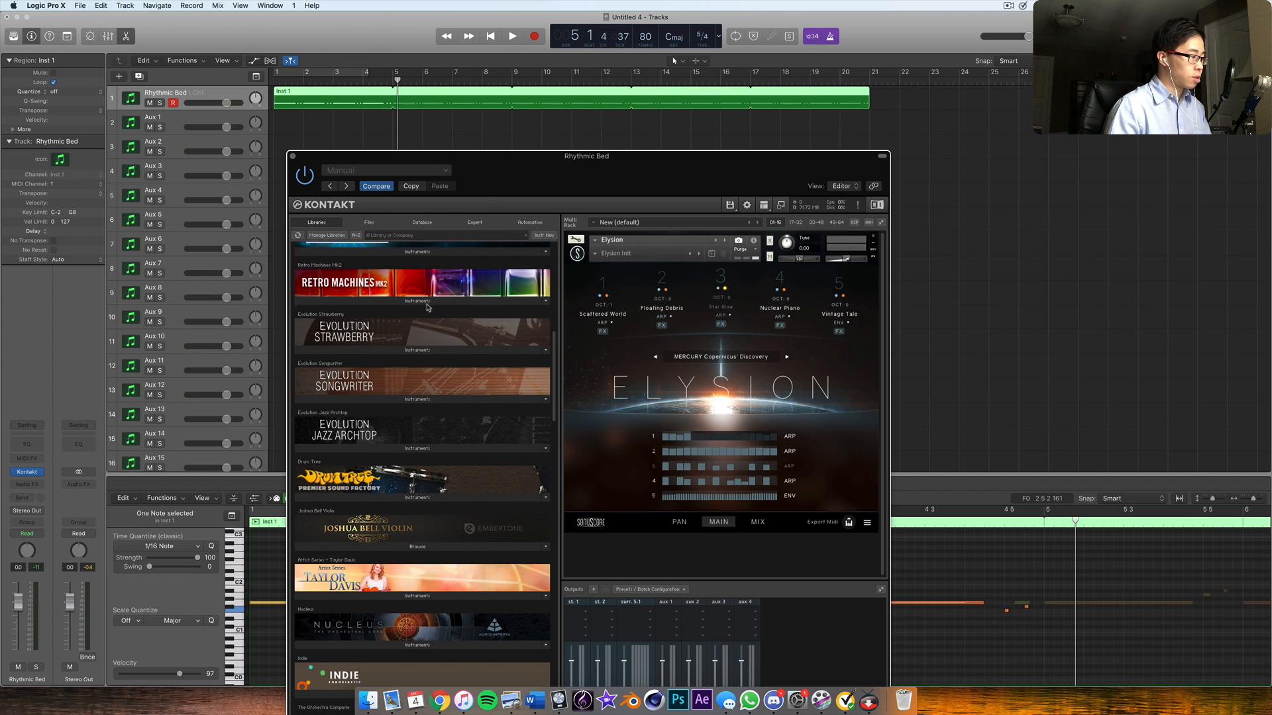
scroll(427, 306, down, 4)
click(356, 545)
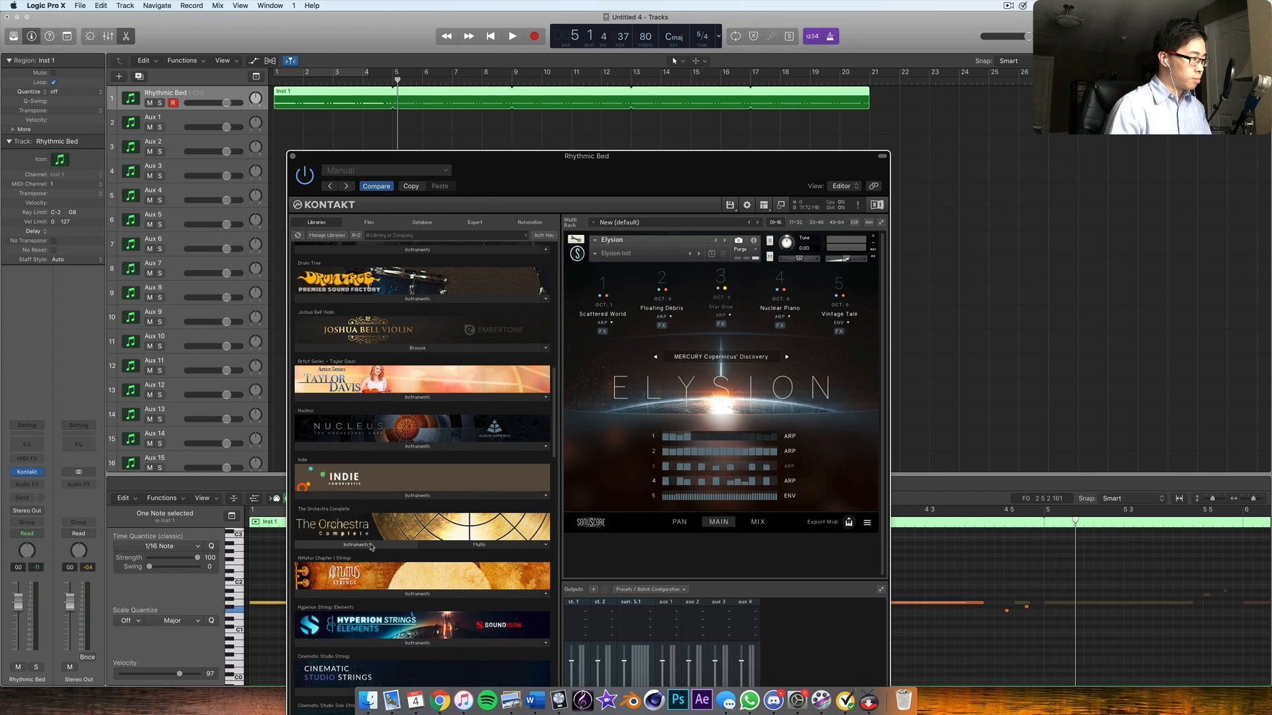
double_click(349, 612)
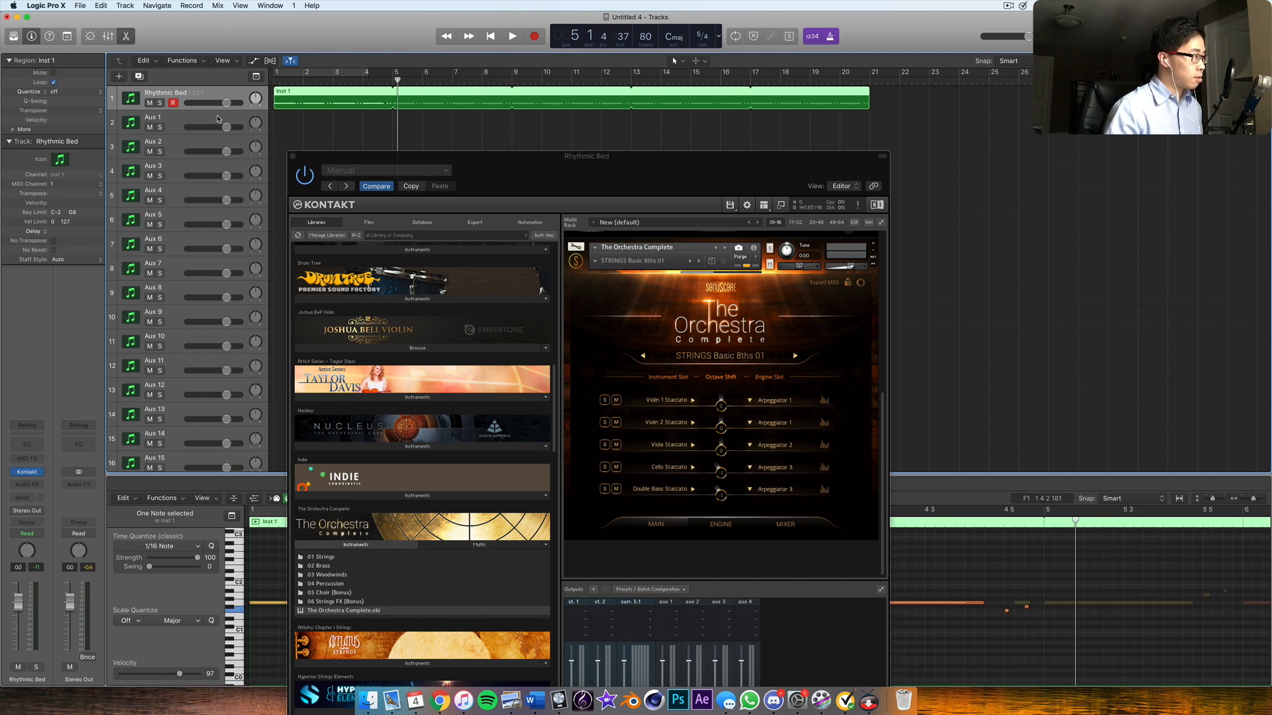
- Select the Aux 1 track and open The Orchestra Complete's preset list on the Orchestral Rhythms category
click(239, 130)
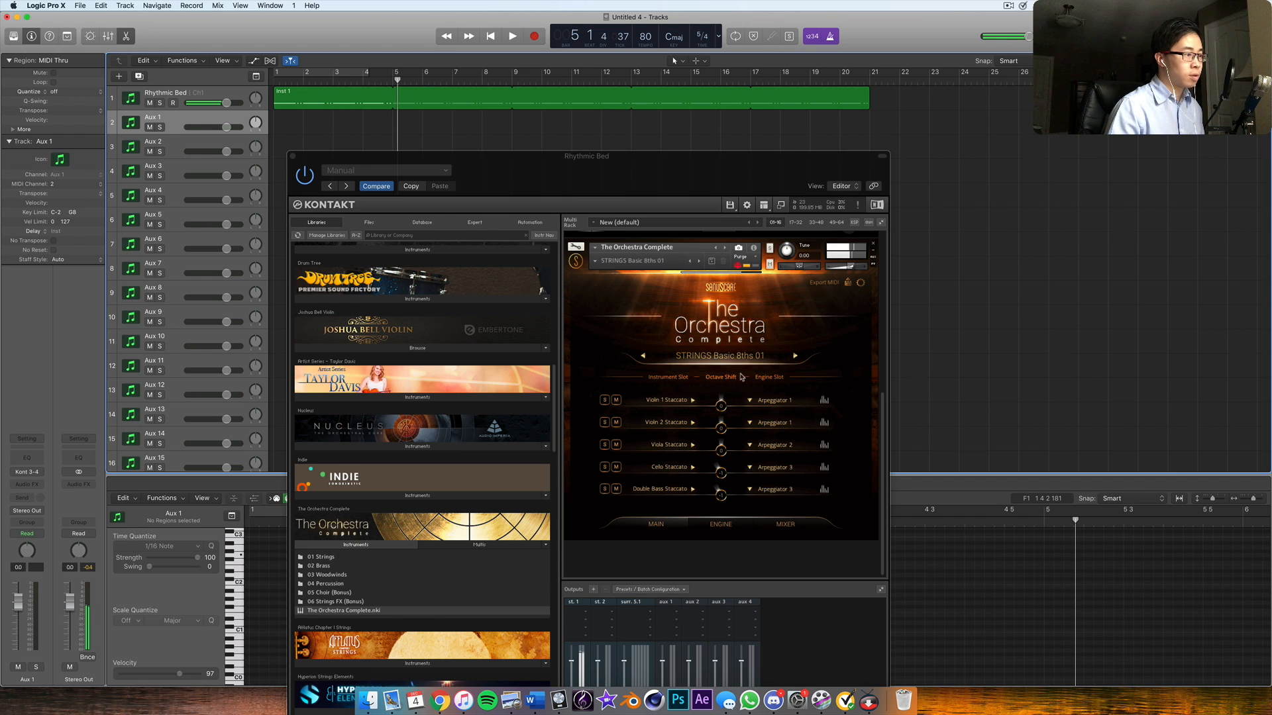
click(697, 329)
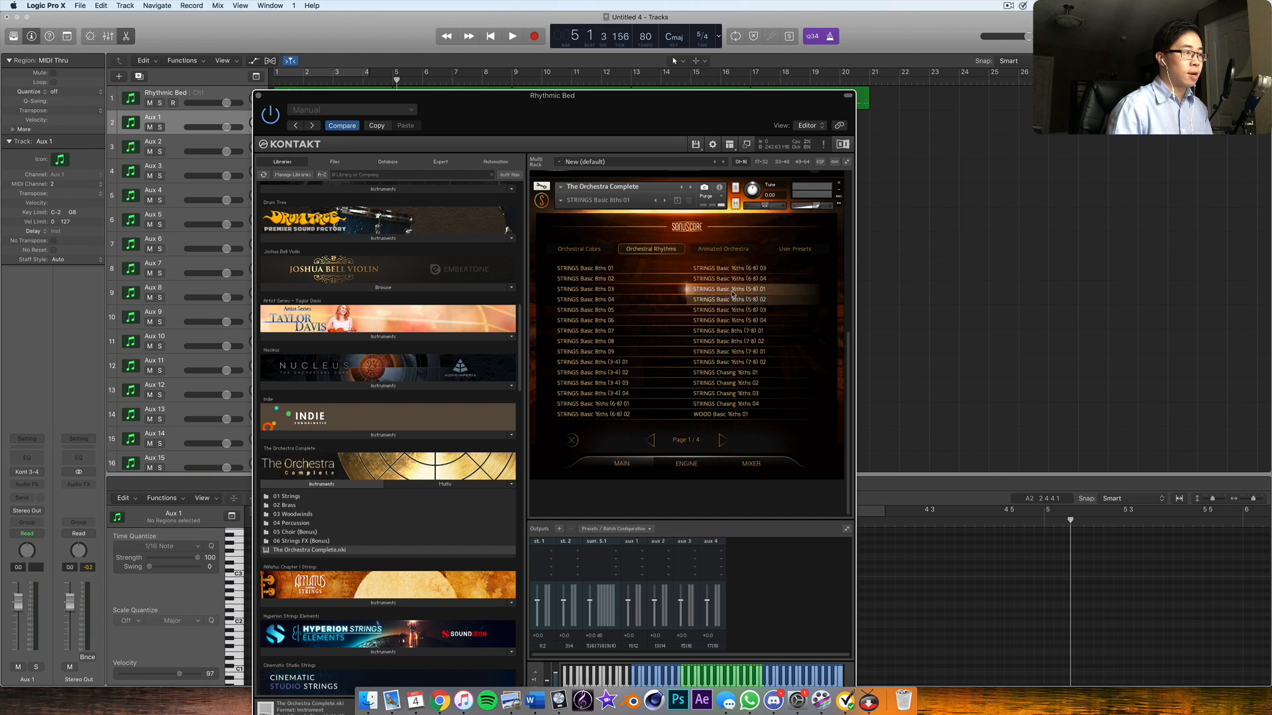
- Move the looped Inst 1 region so it starts at bar 2 and place the playhead there
drag(630, 133, 605, 440)
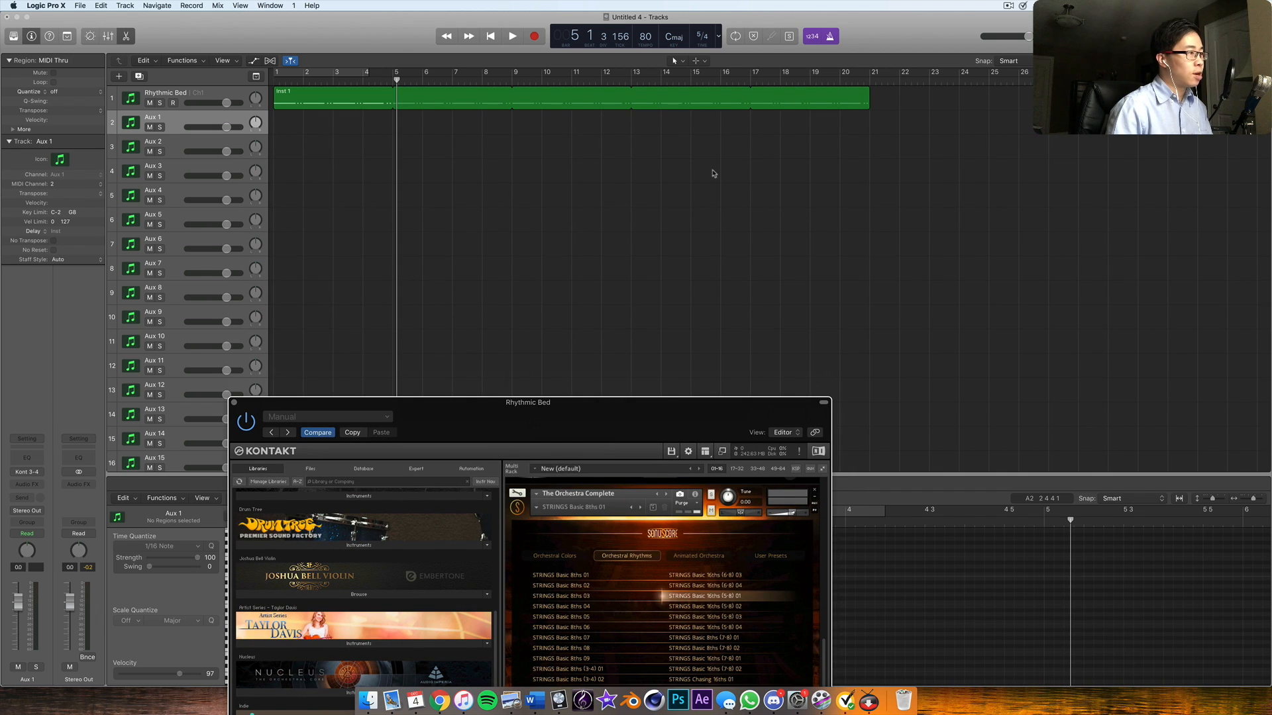
drag(303, 104, 325, 105)
key(Return)
key(space)
key(space)
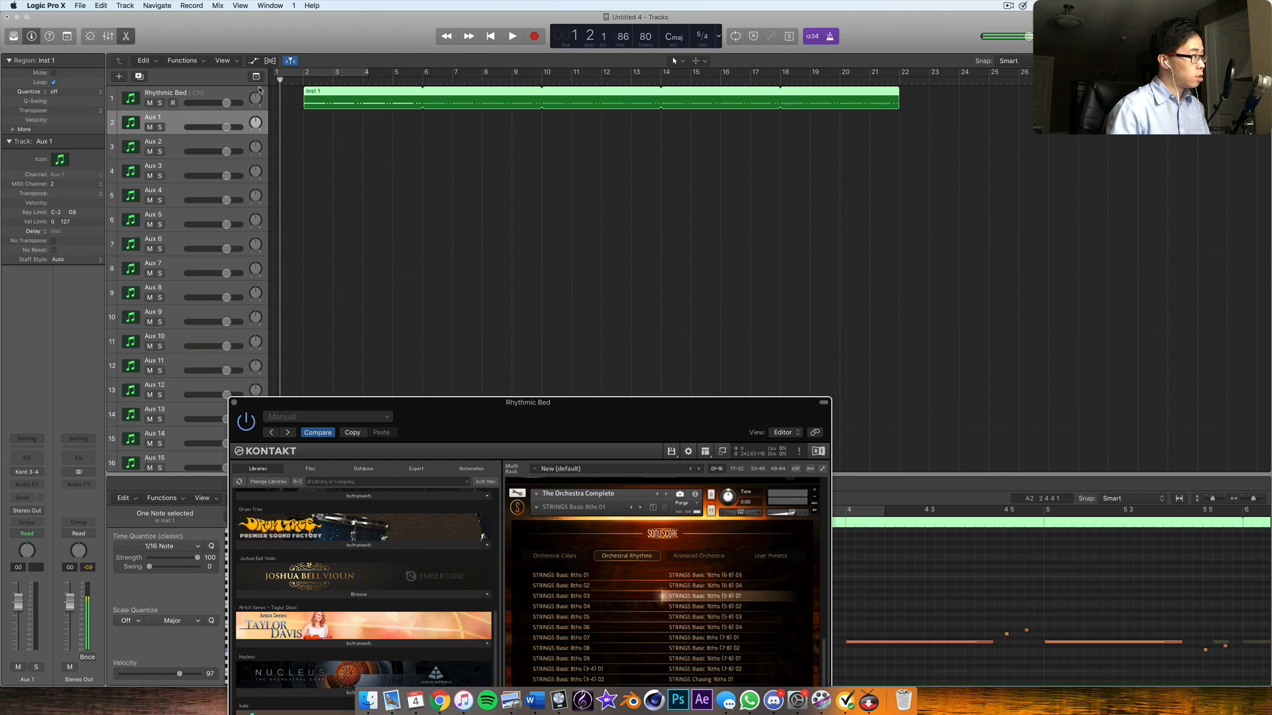
click(301, 83)
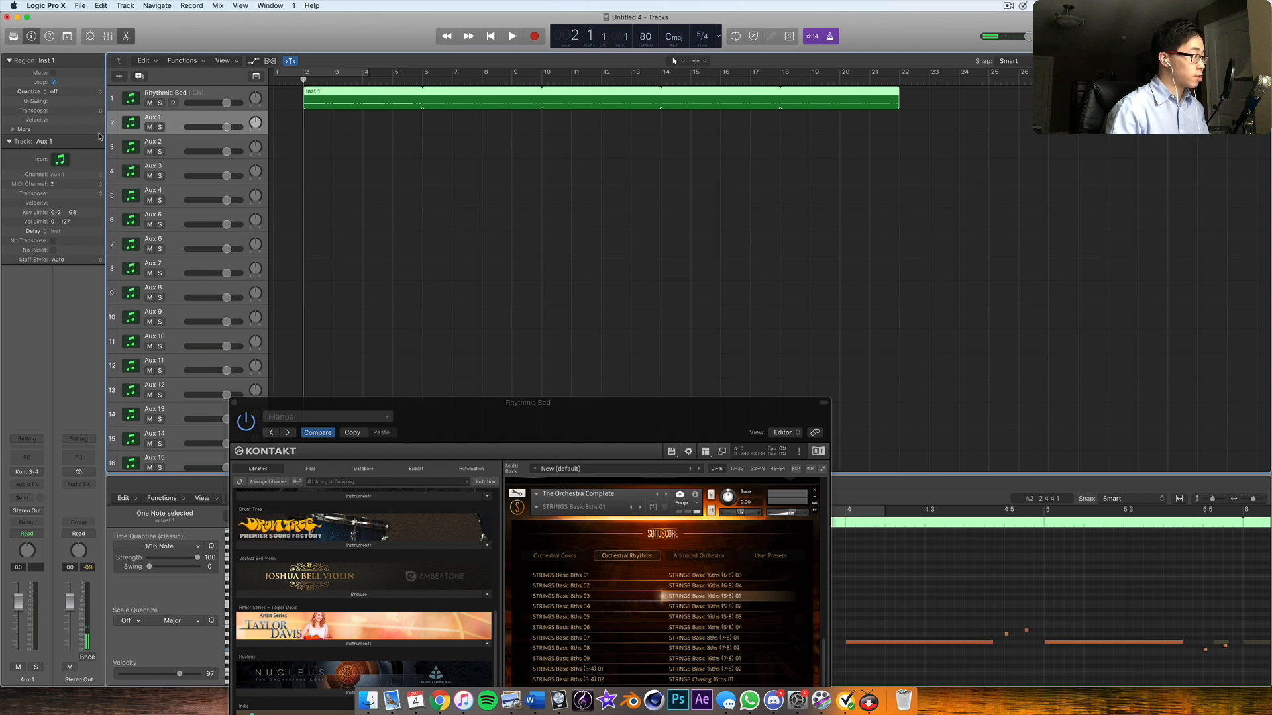
- Rename the Aux 1 track as Strings Rhythm and return the playhead to the project start
double_click(153, 117)
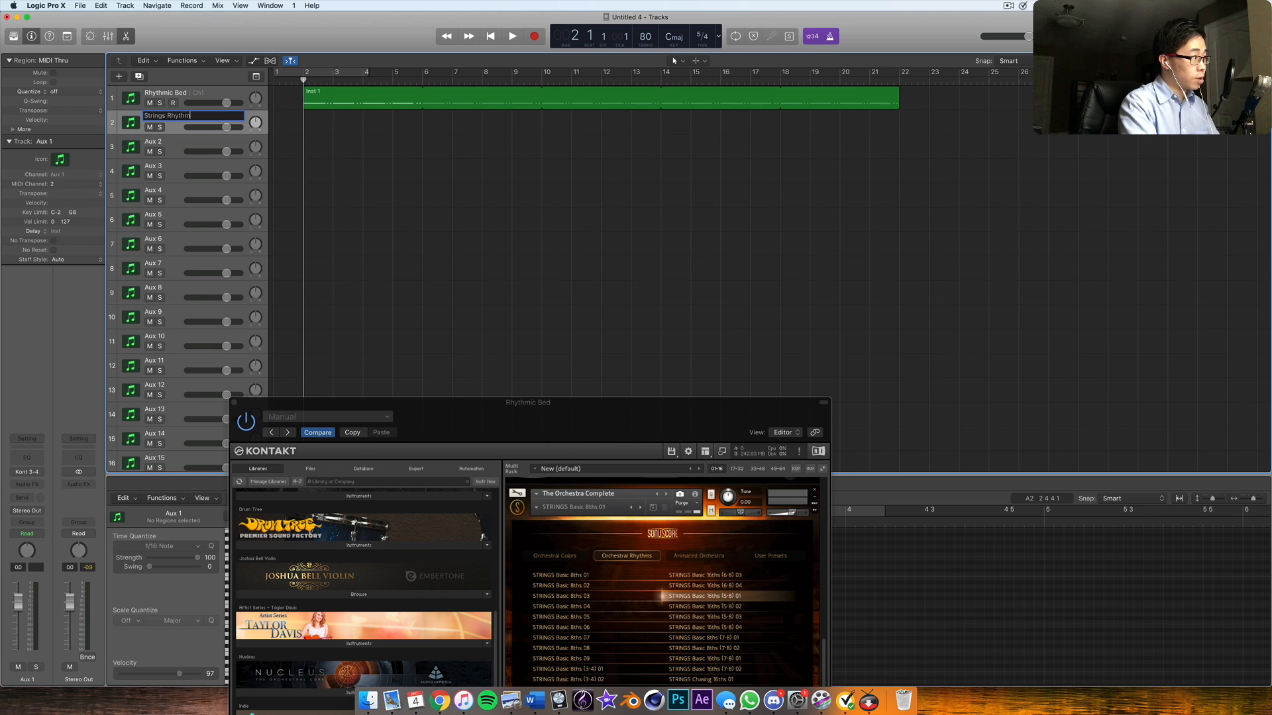
key(Return)
key(Return)
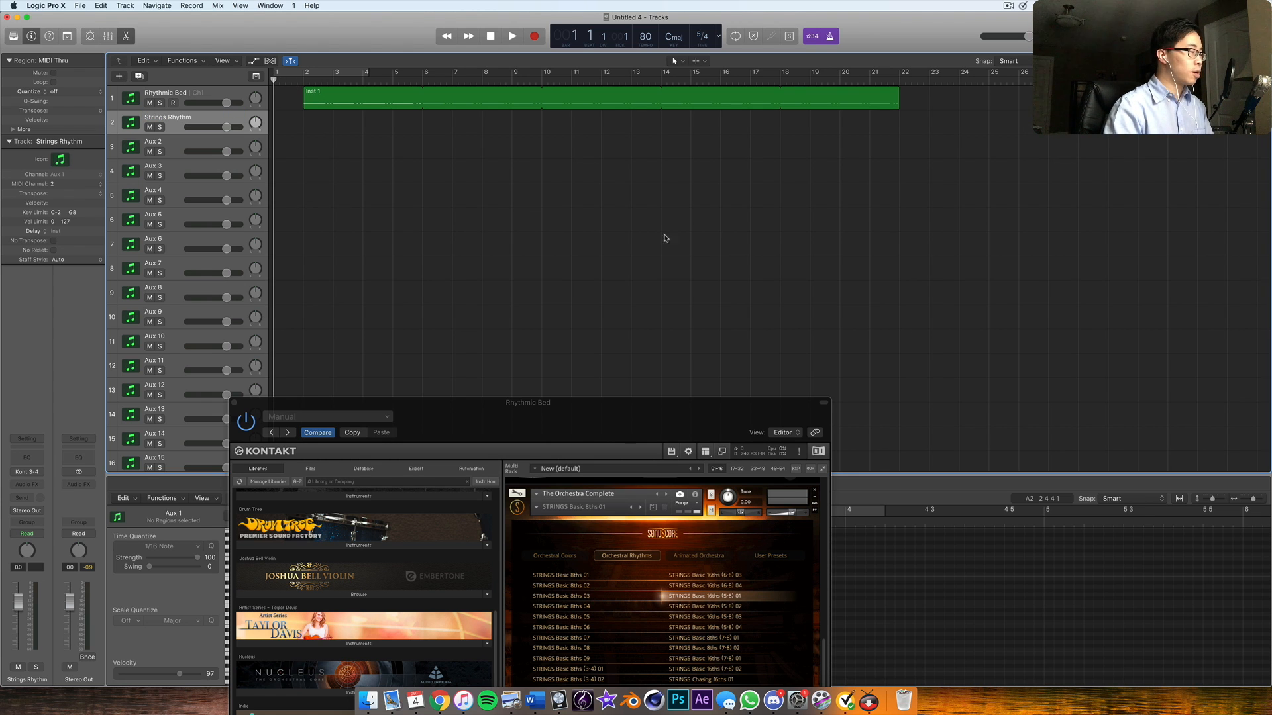
drag(620, 436, 611, 377)
scroll(651, 483, up, 10)
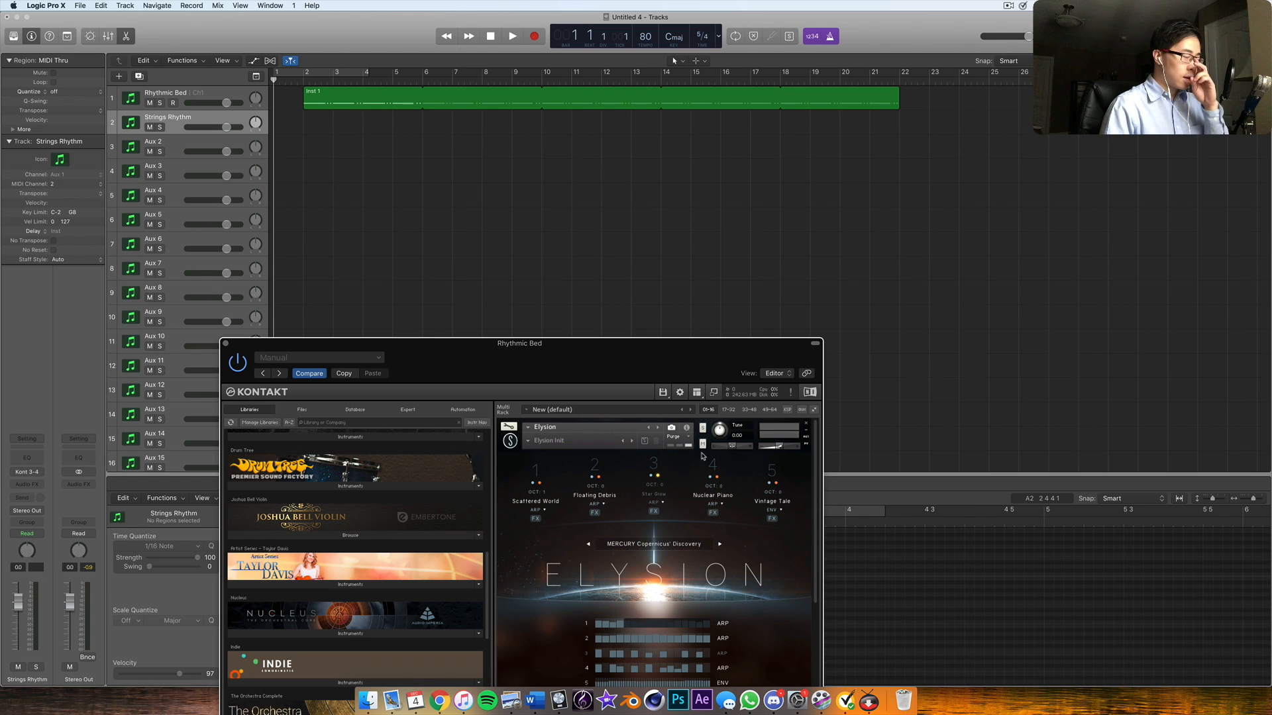
scroll(648, 474, down, 10)
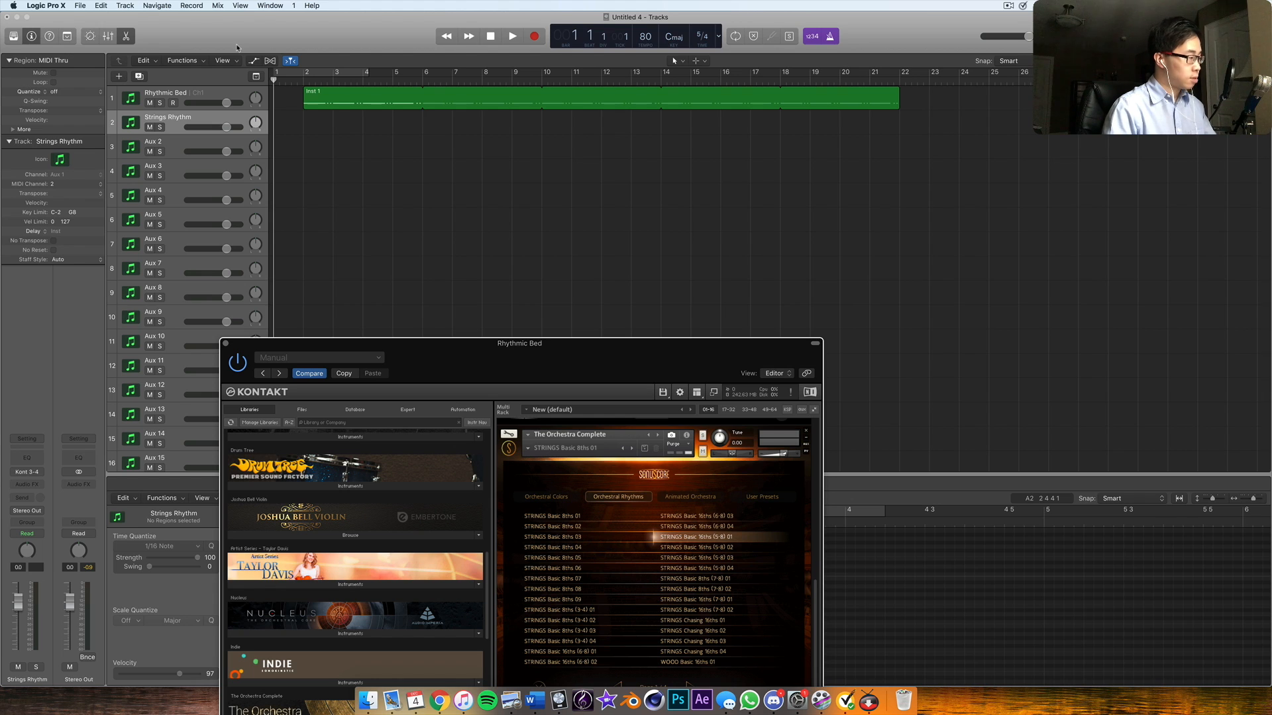
key(space)
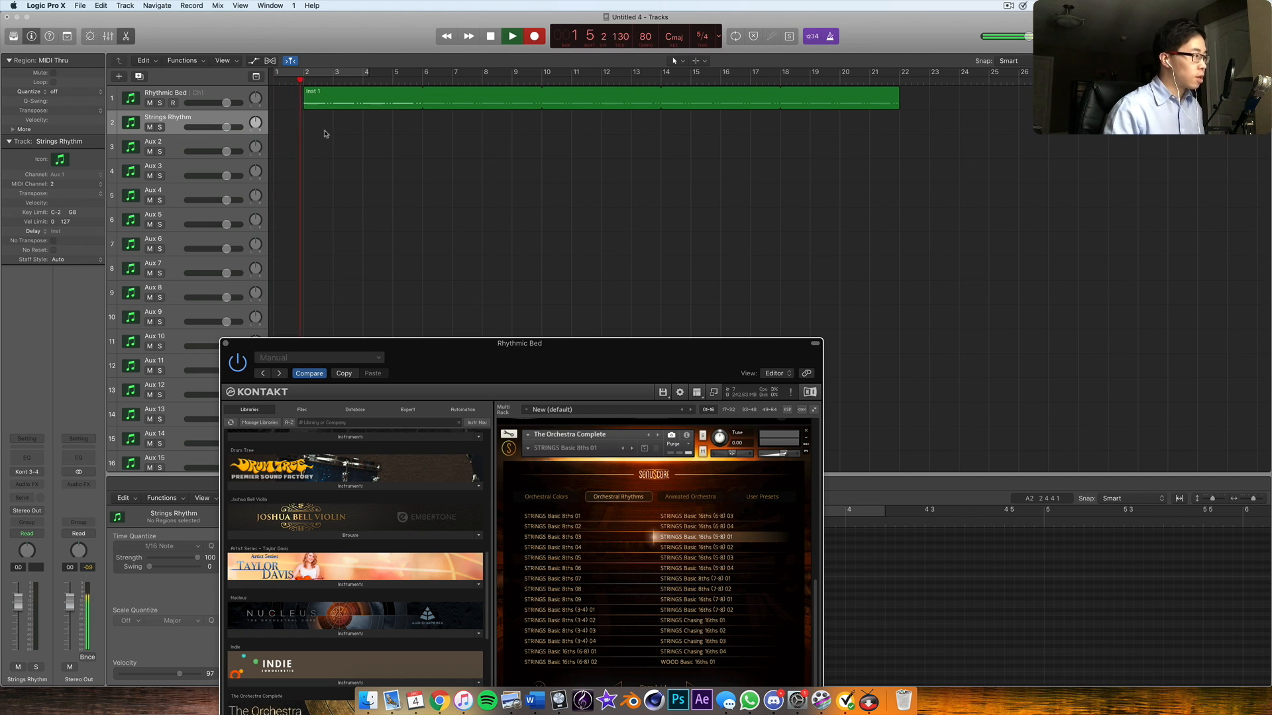
key(space)
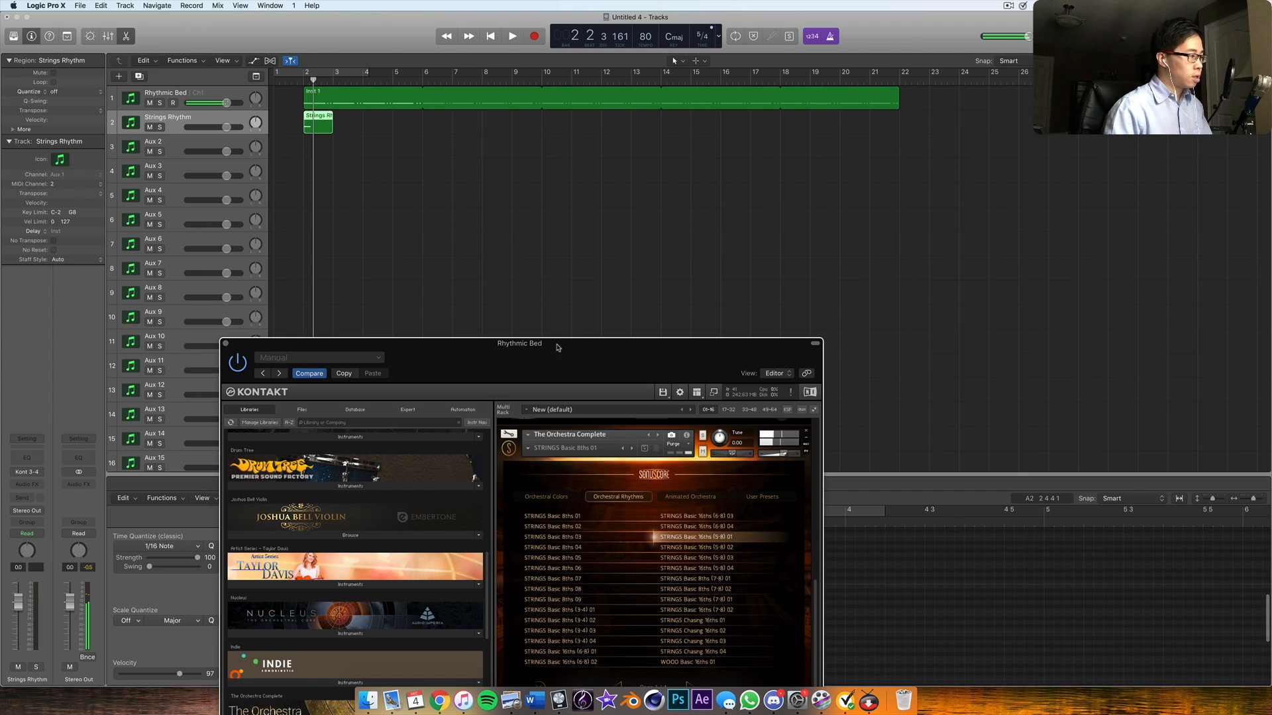
click(310, 105)
click(419, 620)
click(311, 124)
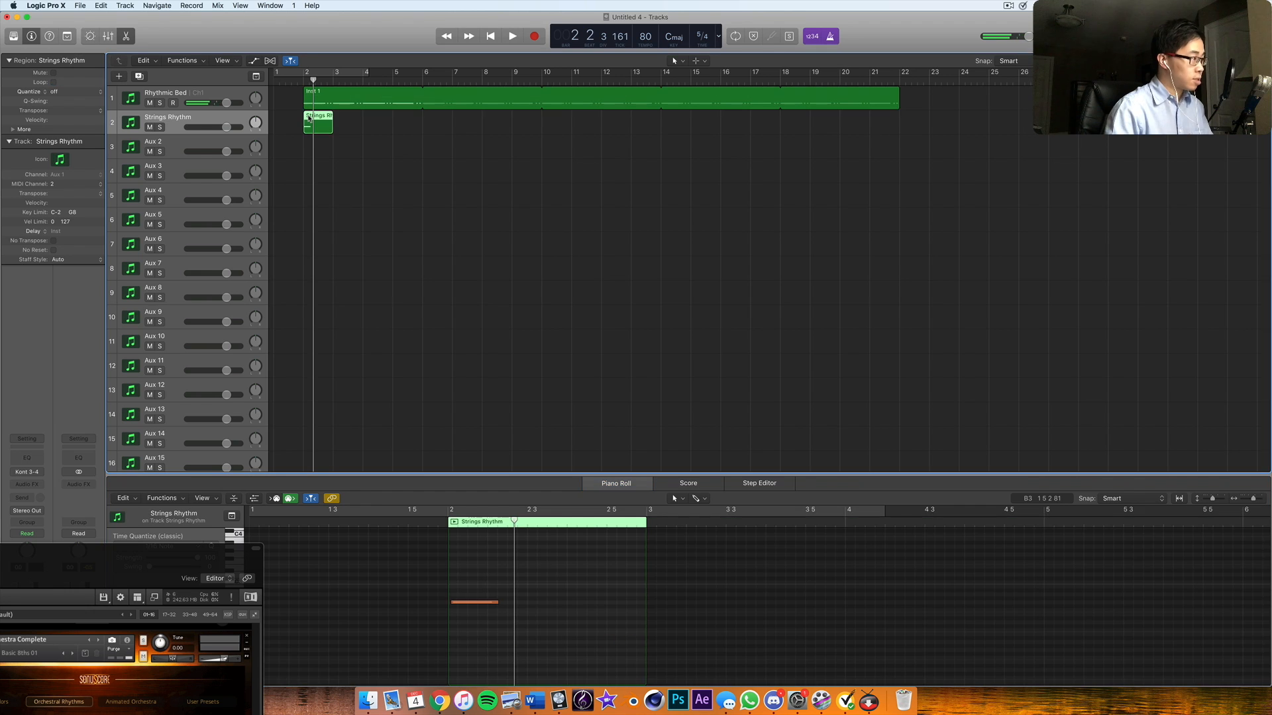
key(Delete)
- Record a four-bar part on the Strings Rhythm track from bar 2 to bar 6, starting playback from bar 1
click(284, 81)
key(space)
key(r)
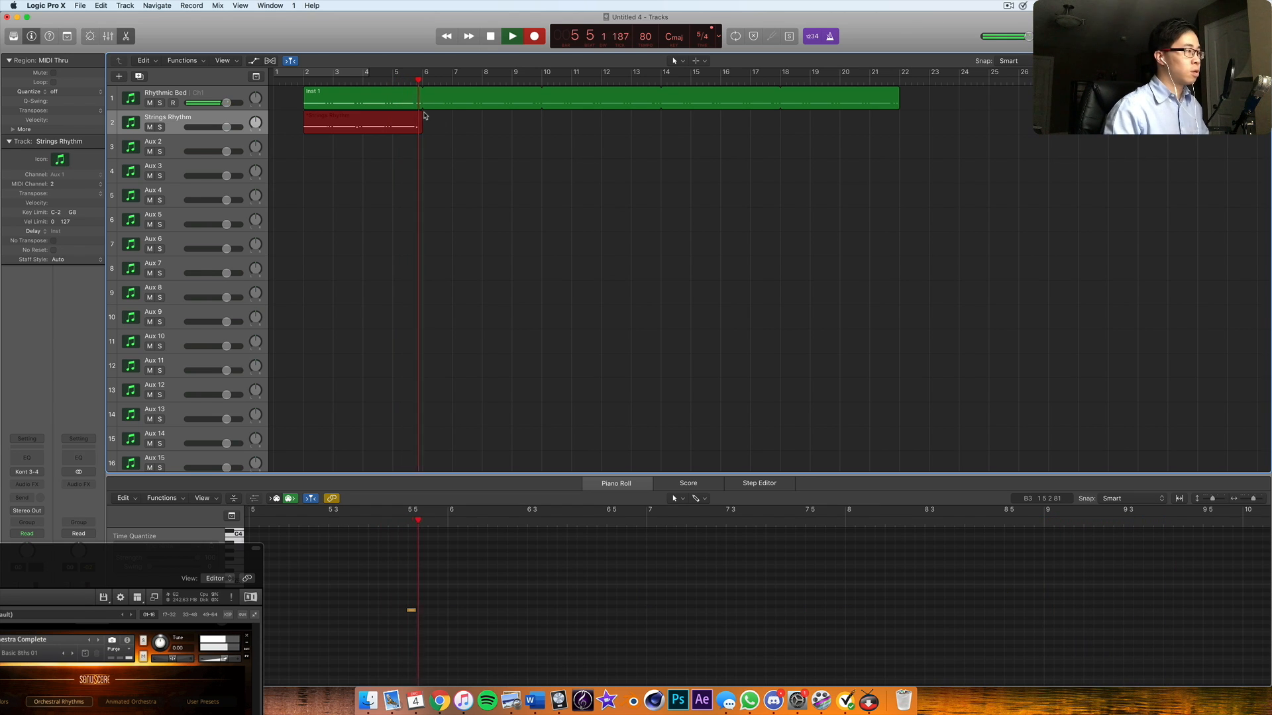
key(space)
- Examine the recorded Strings Rhythm notes in the piano roll, auditioning the long notes and the short pickup notes at each bar's end
click(432, 576)
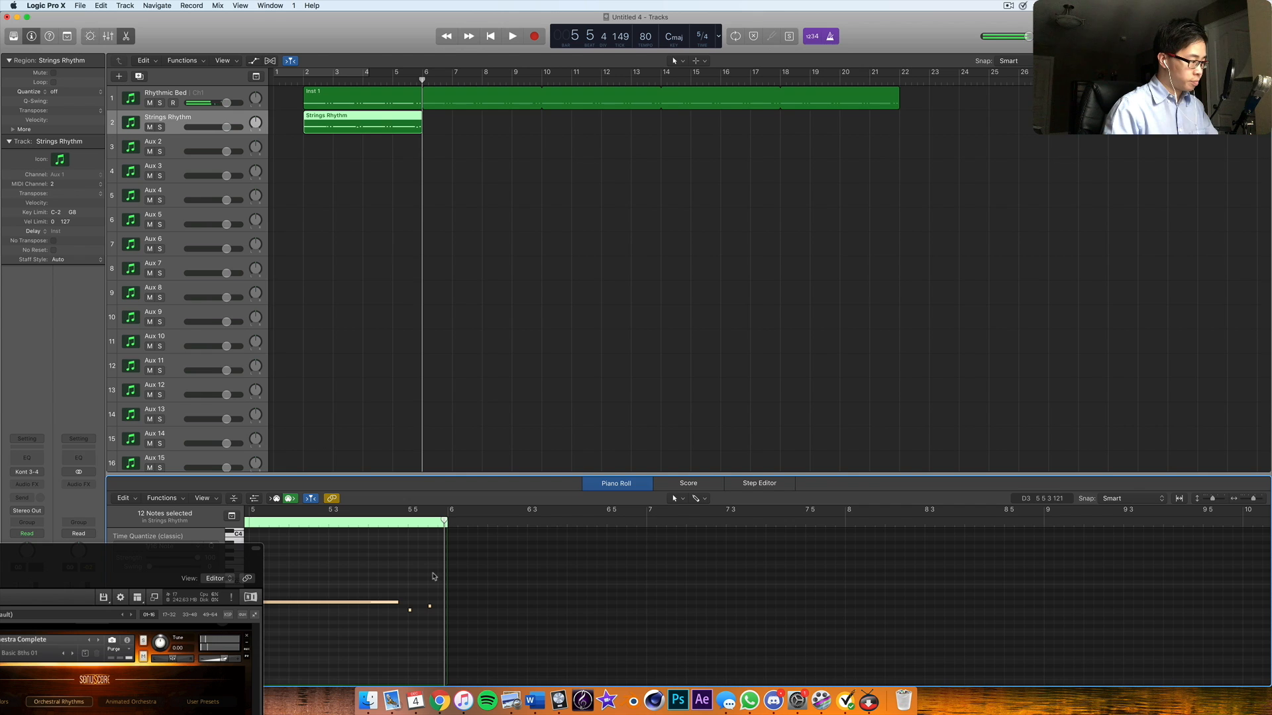
scroll(459, 539, left, 10)
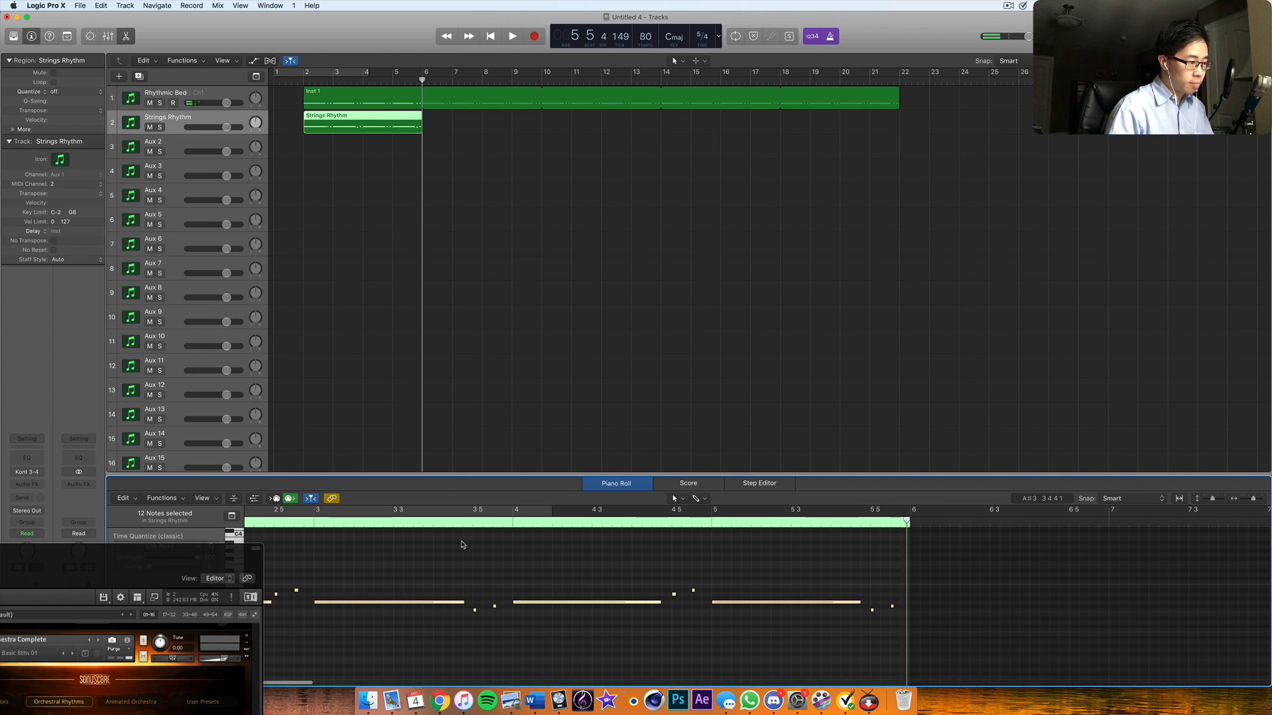
scroll(462, 544, left, 4)
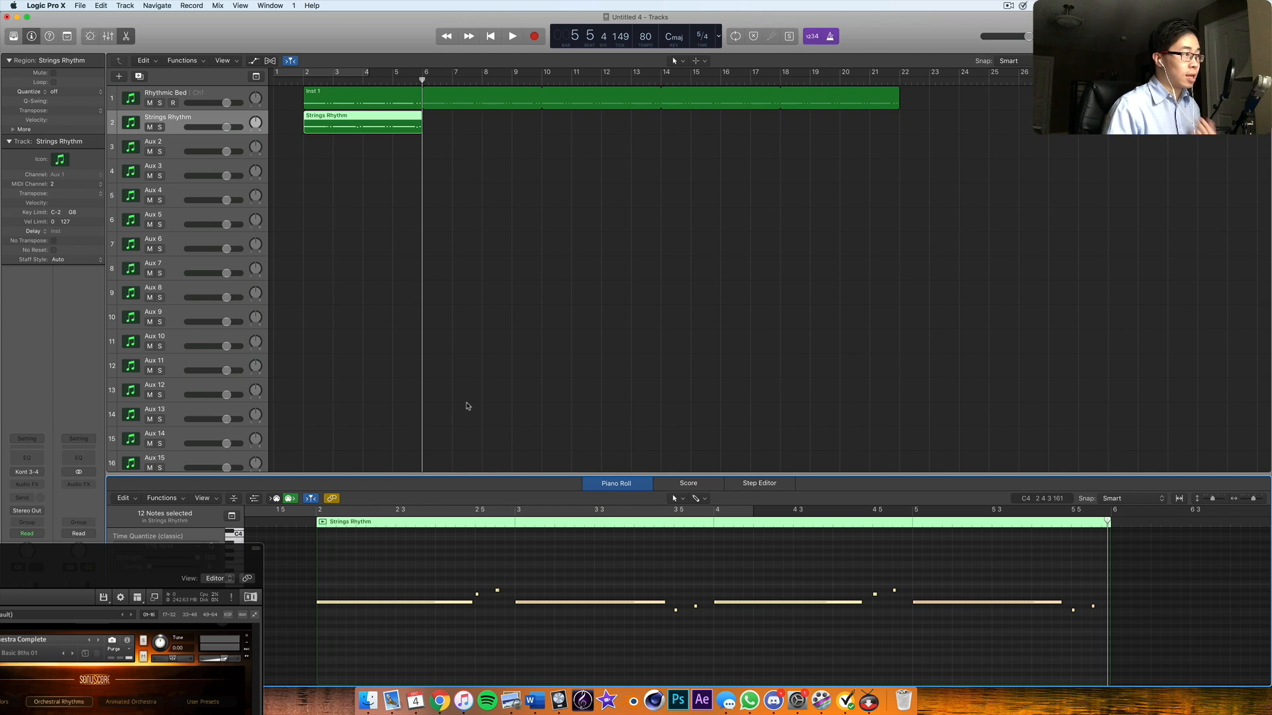
click(438, 564)
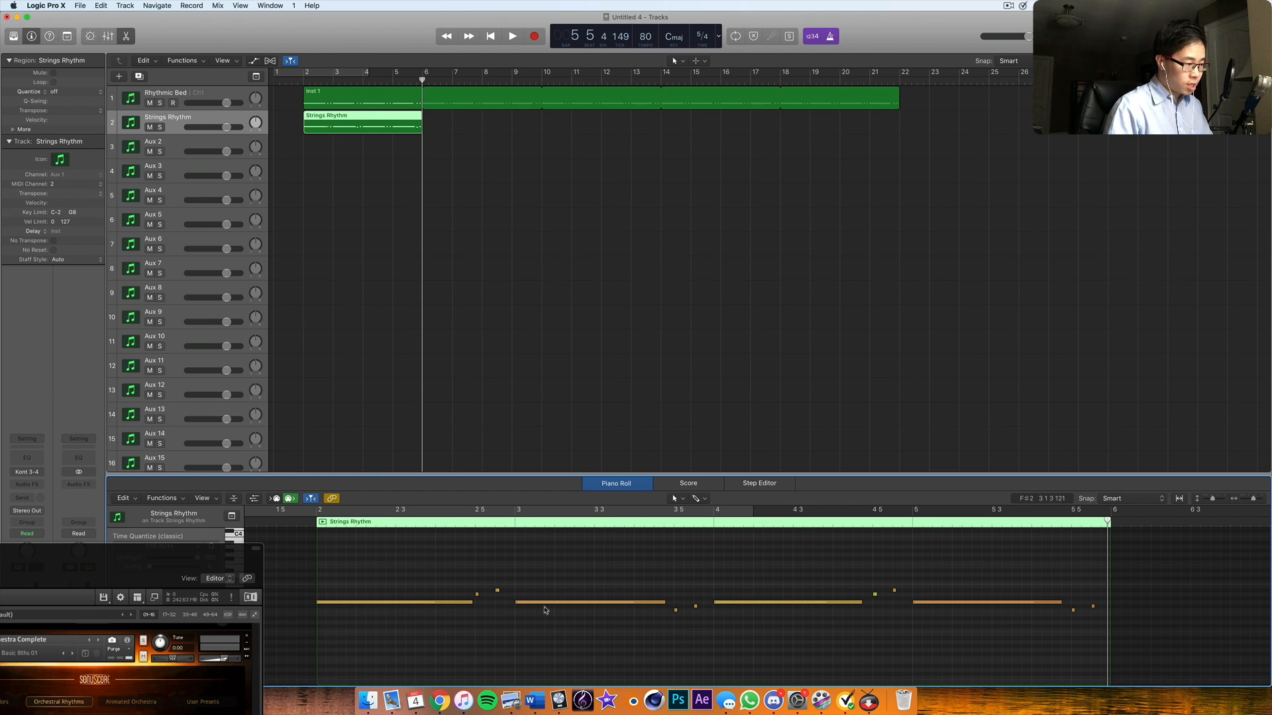
scroll(964, 609, left, 1)
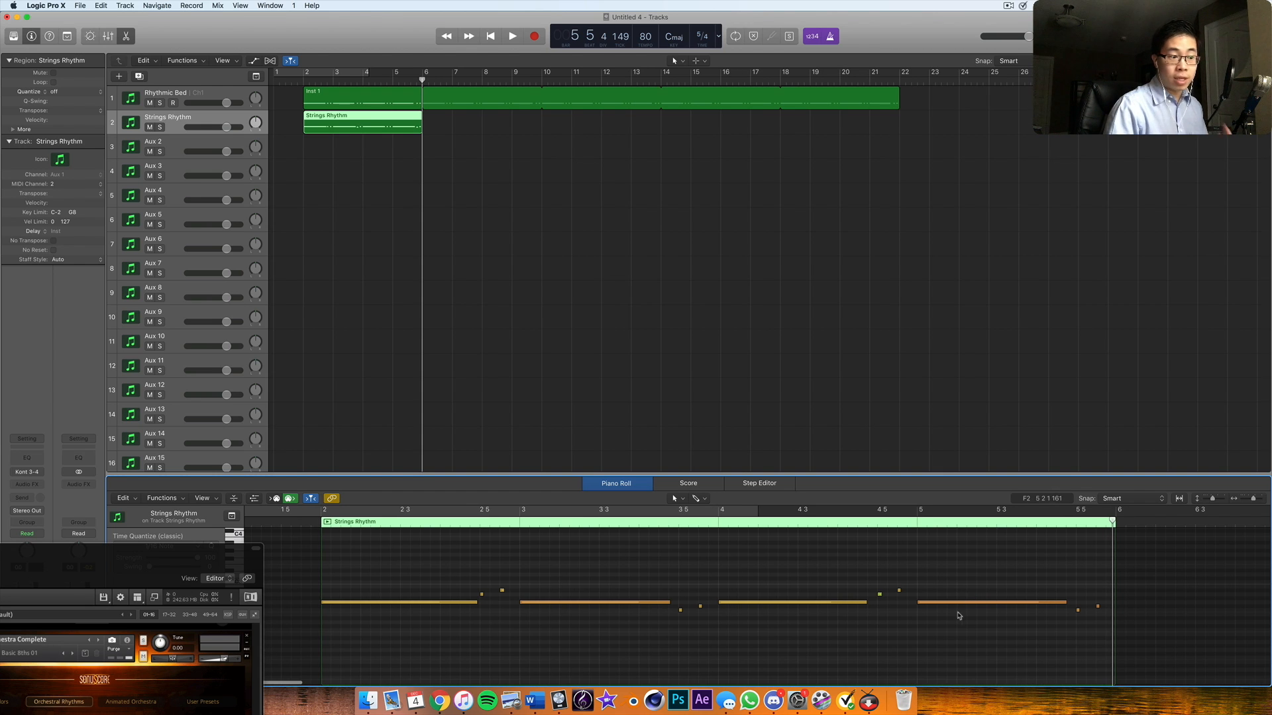
click(480, 594)
scroll(483, 598, left, 1)
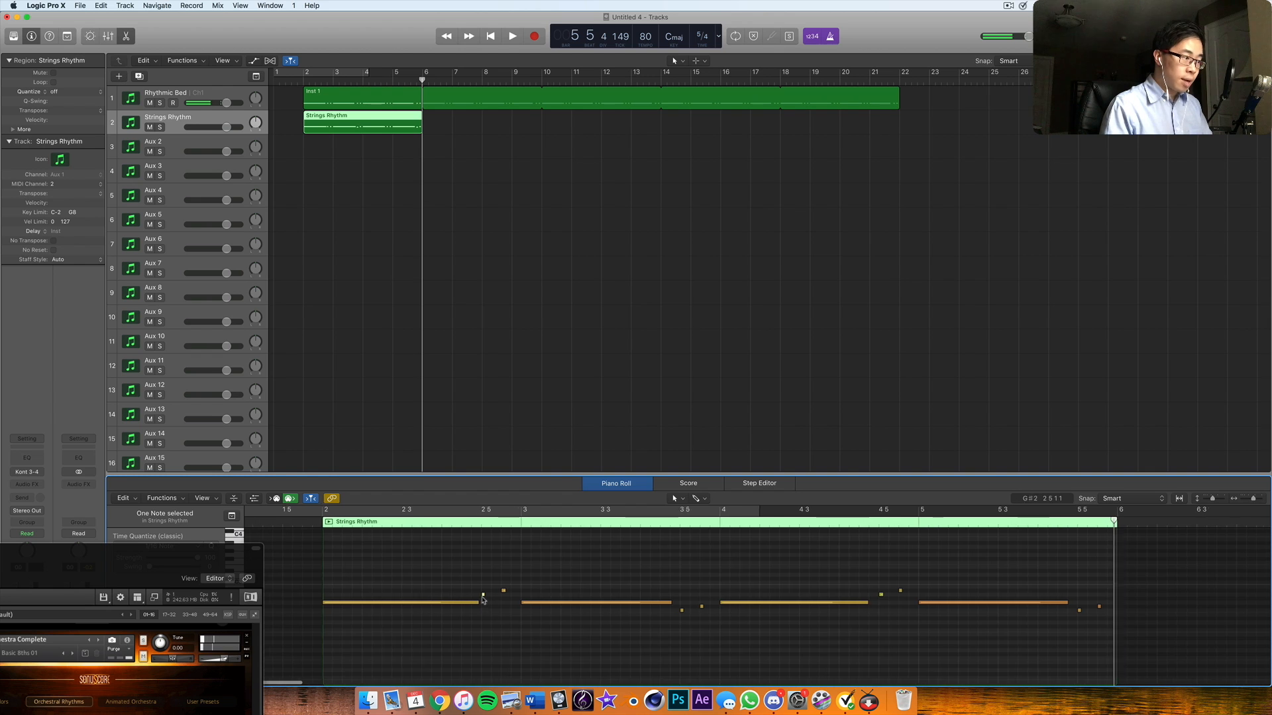
drag(480, 585, 507, 598)
scroll(506, 598, down, 2)
click(502, 591)
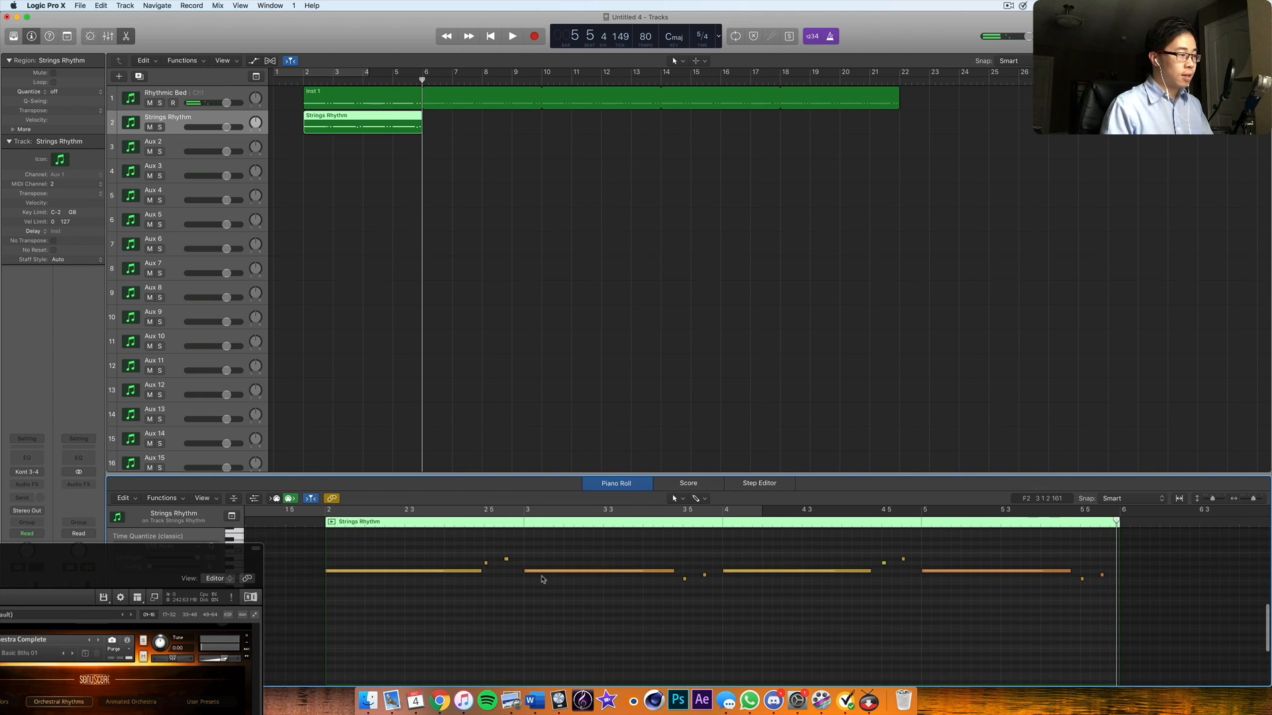
click(544, 572)
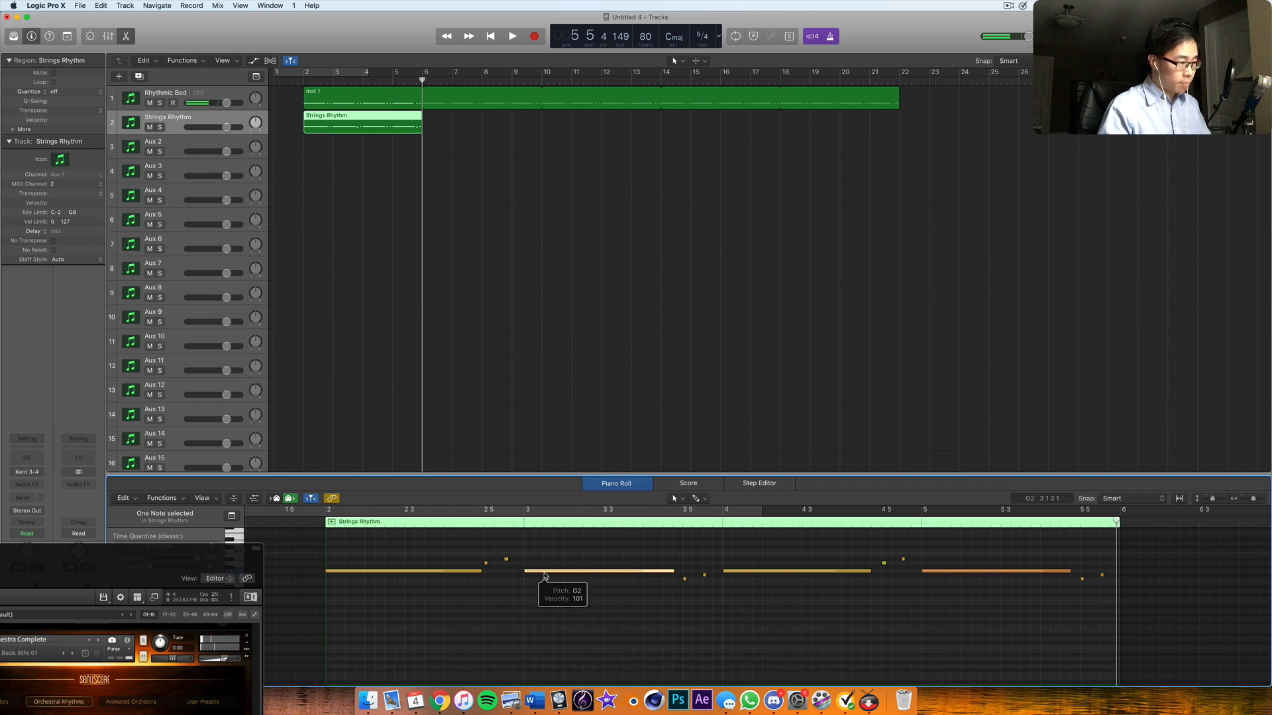
click(684, 579)
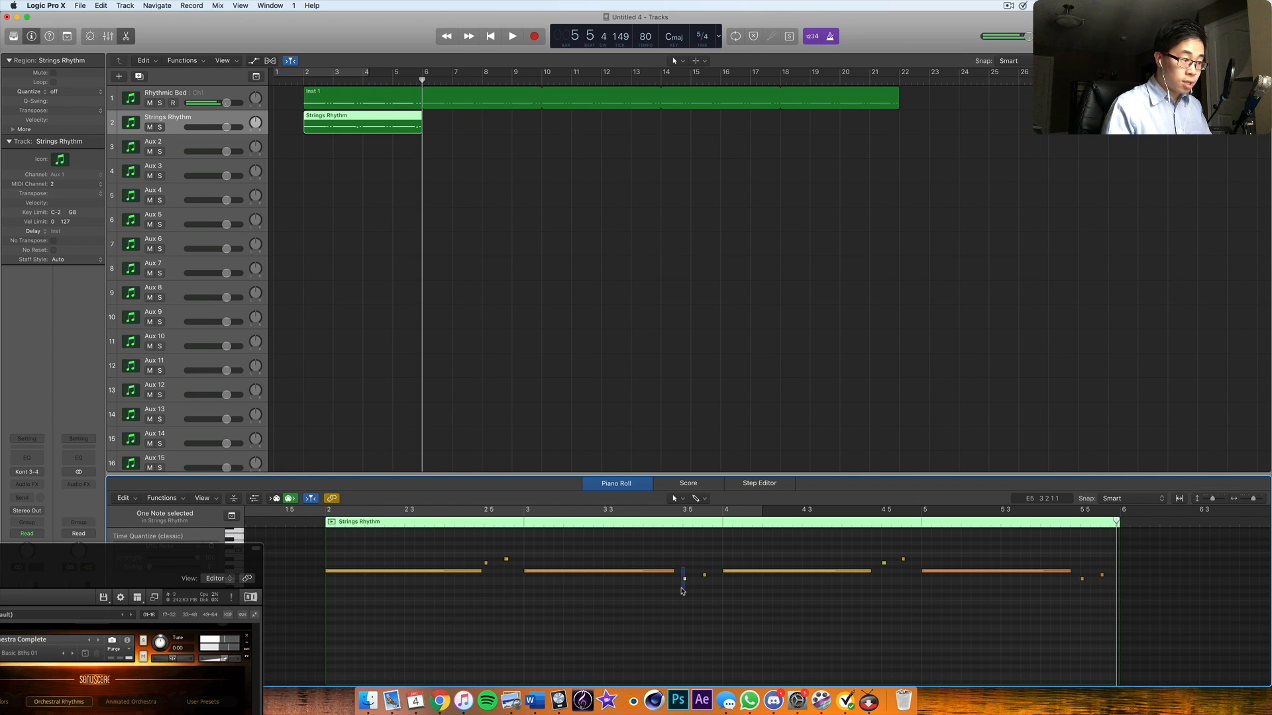
drag(683, 590, 707, 576)
click(723, 570)
scroll(668, 546, up, 1)
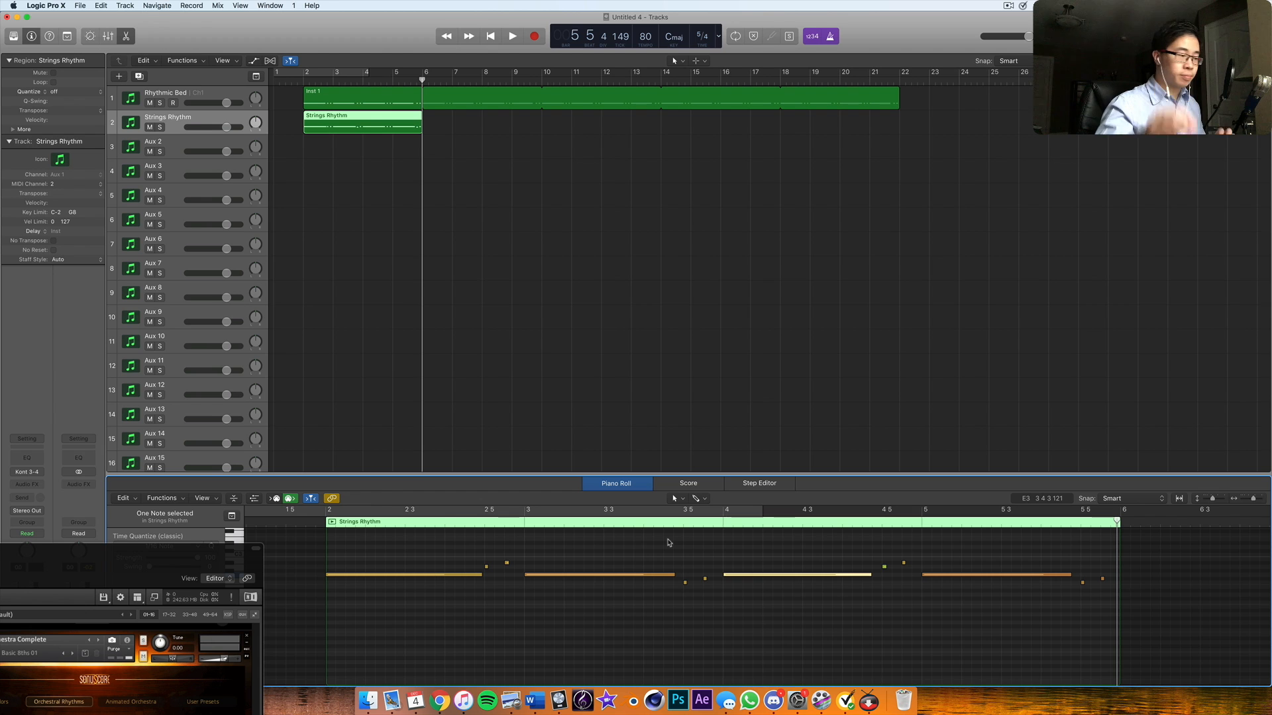
click(439, 700)
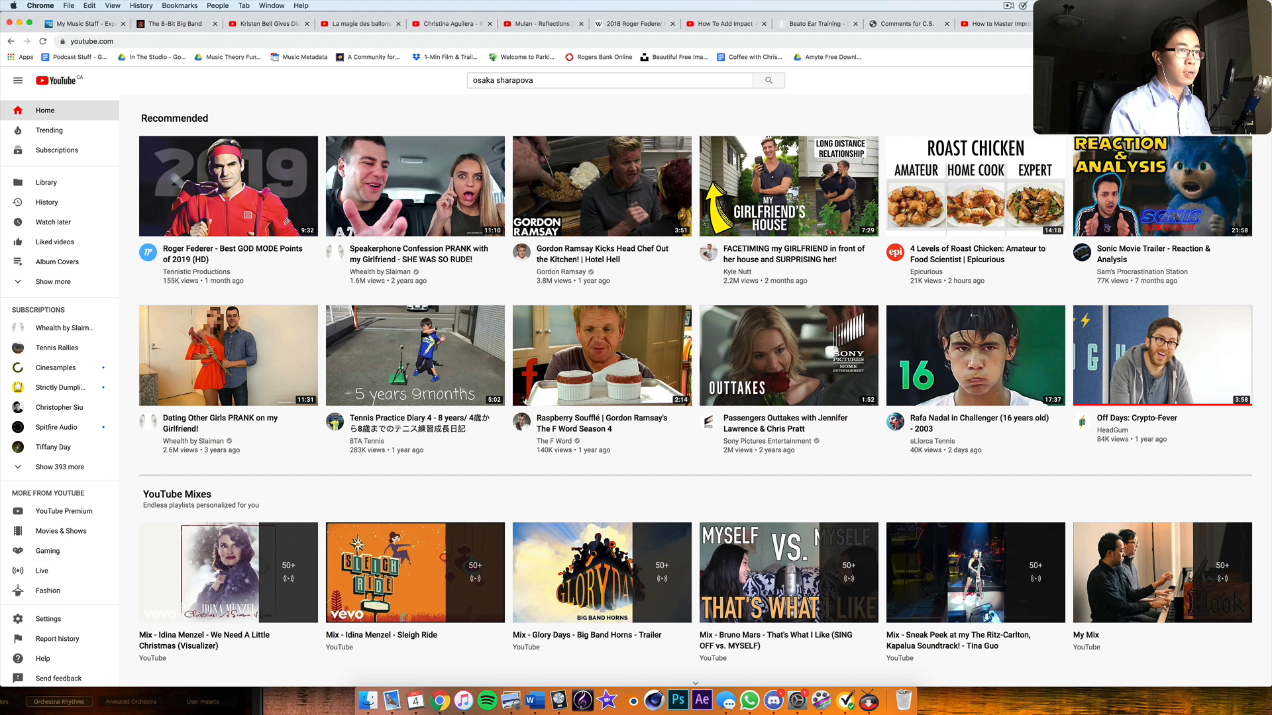
key(super+Tab)
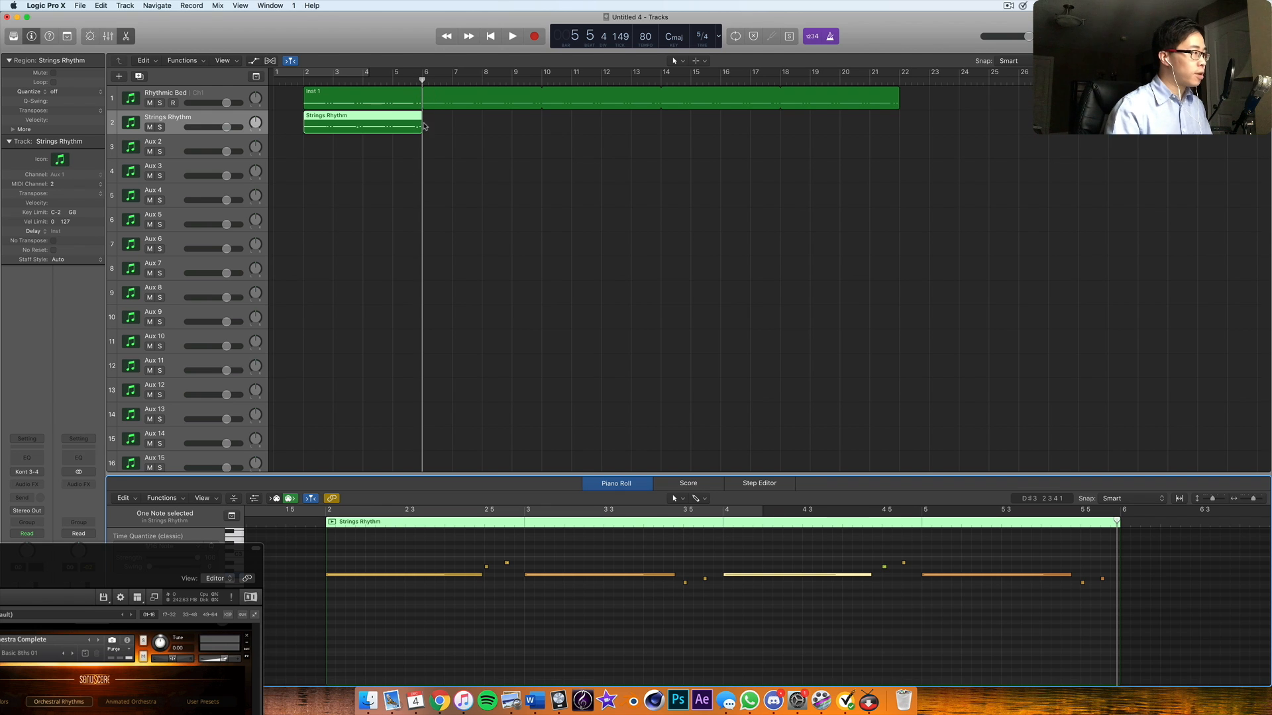
- Loop the Strings Rhythm region out to bar 22, level with the end of the Inst 1 loops
drag(418, 118, 902, 167)
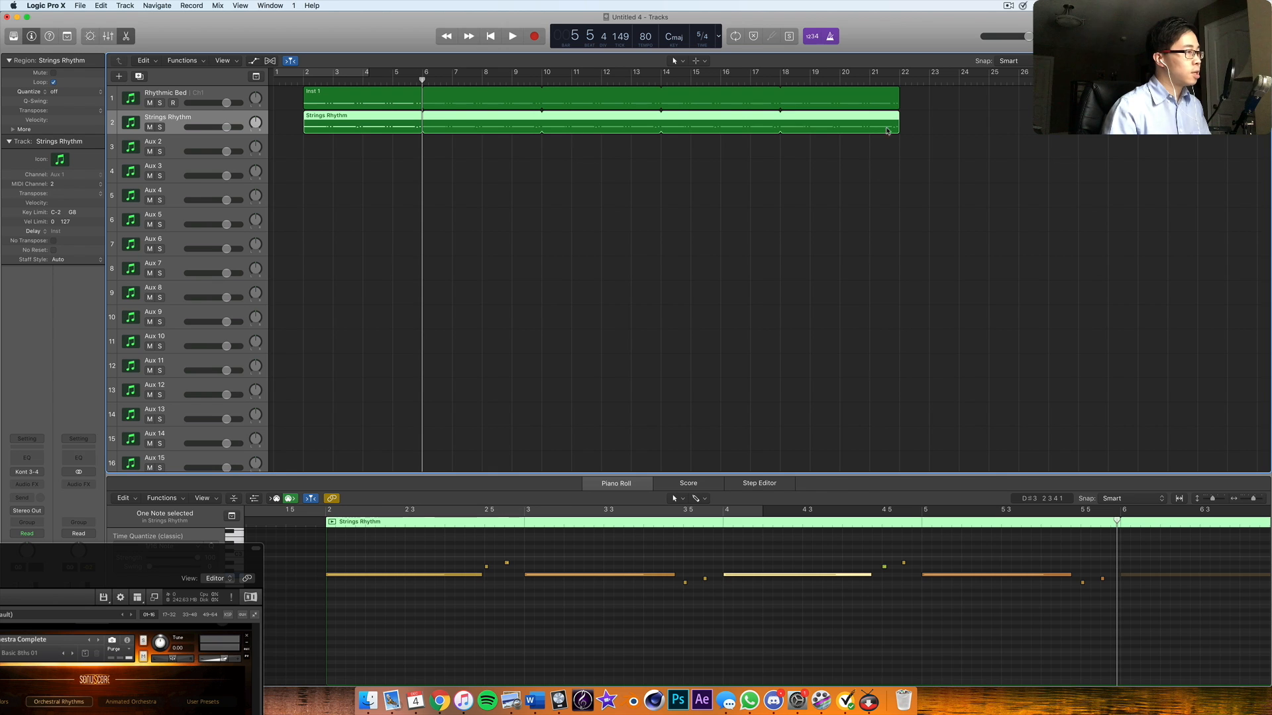
- Bring the Kontakt window back into view and show The Orchestra Complete's output and MIDI channel information
drag(206, 561, 931, 205)
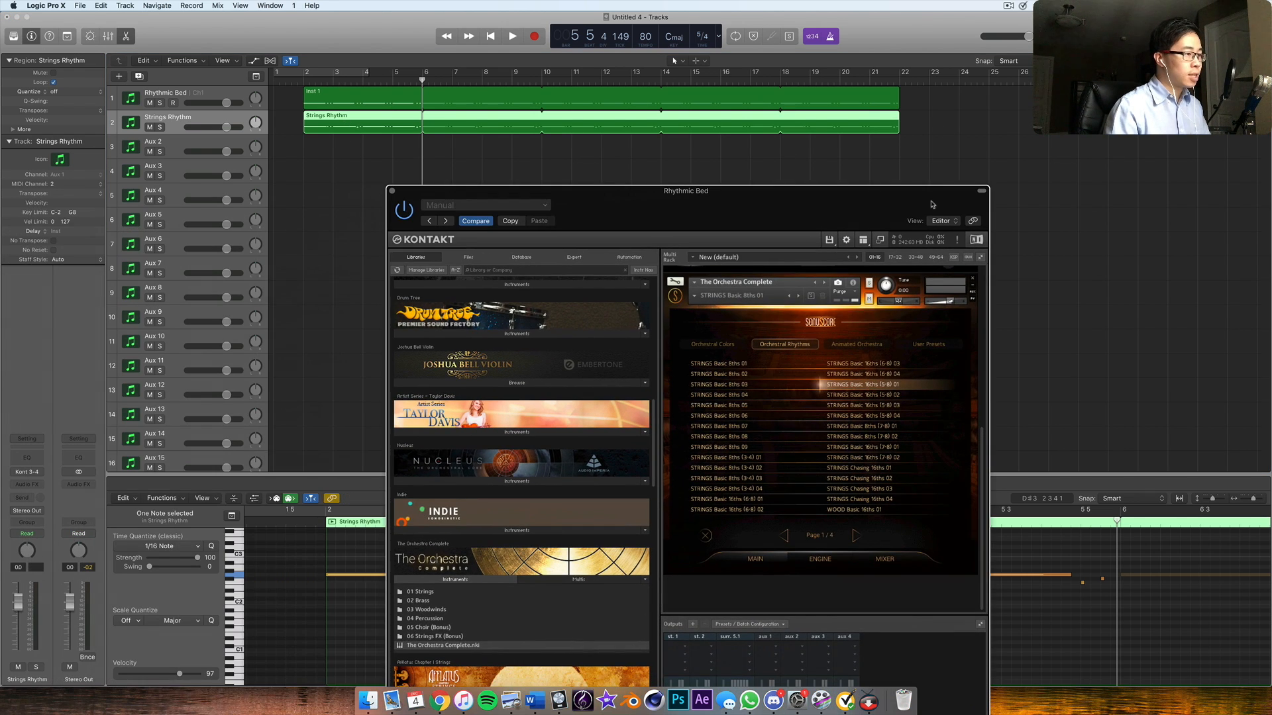
click(860, 295)
click(857, 310)
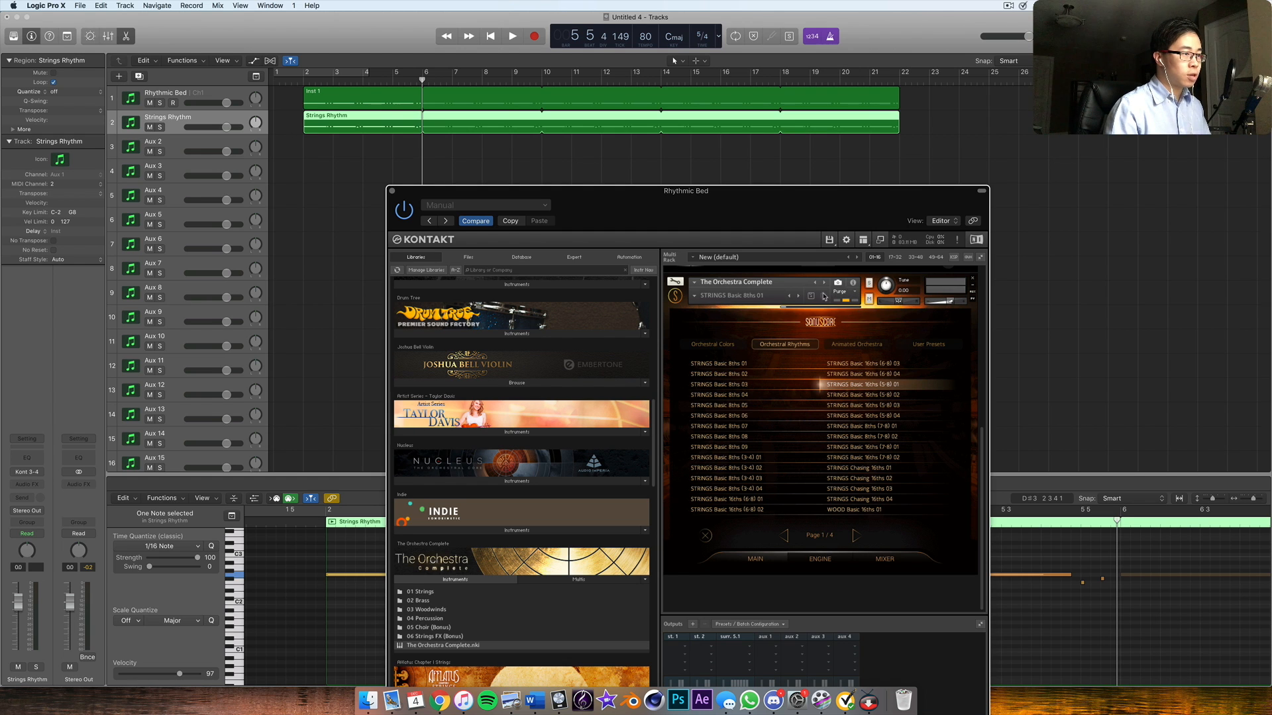
click(855, 283)
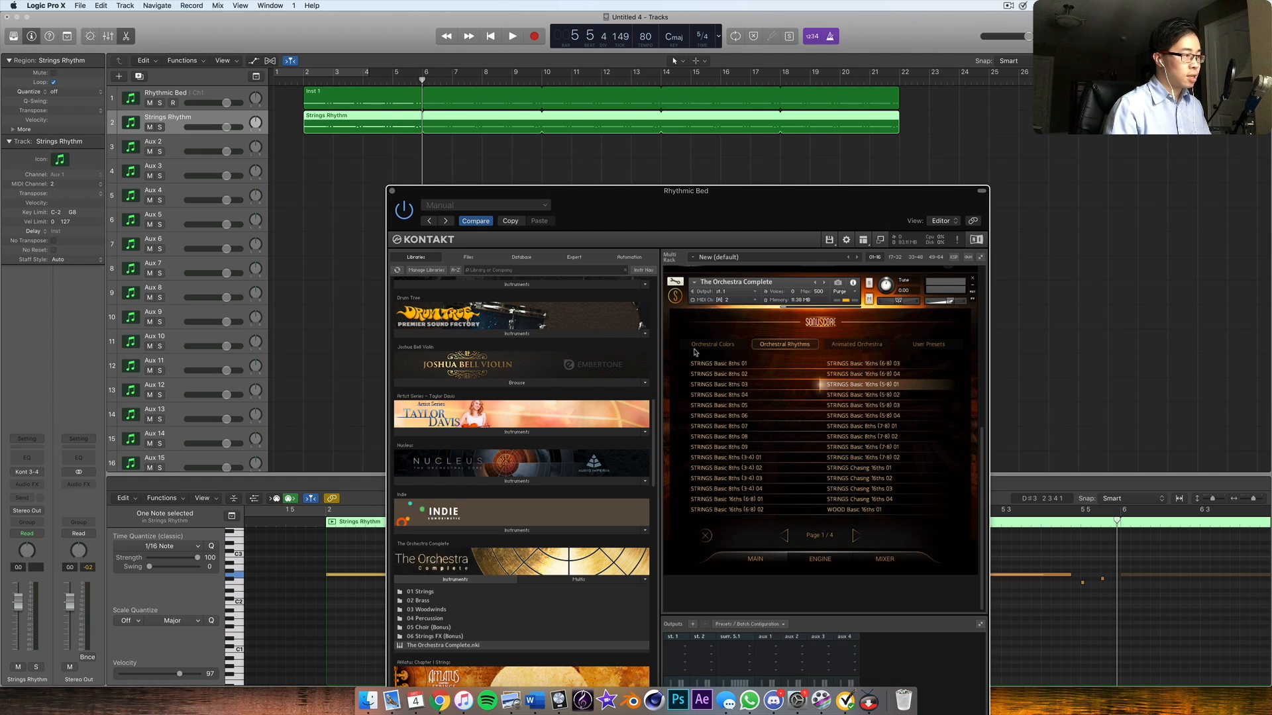
- Load a second Elysion.nki into the Kontakt rack from the Elysion library and select the Aux 2 track to play it
scroll(667, 340, up, 5)
scroll(515, 325, up, 10)
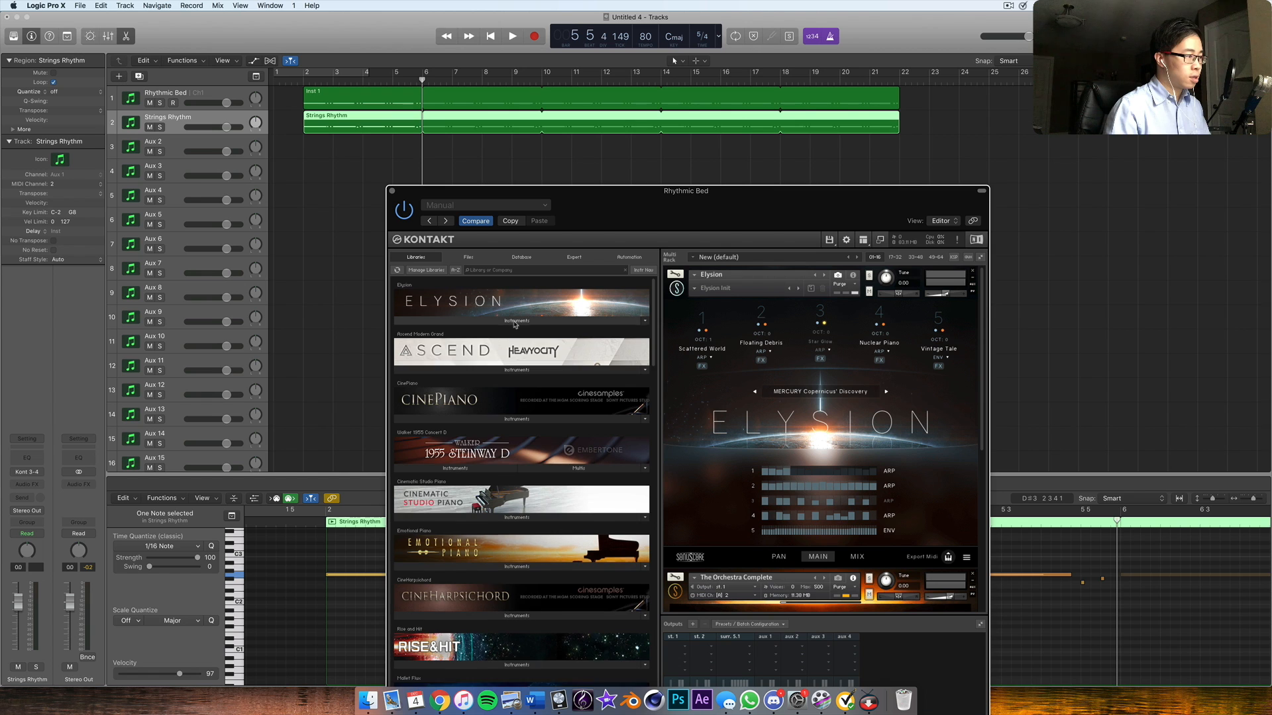
click(514, 322)
double_click(467, 334)
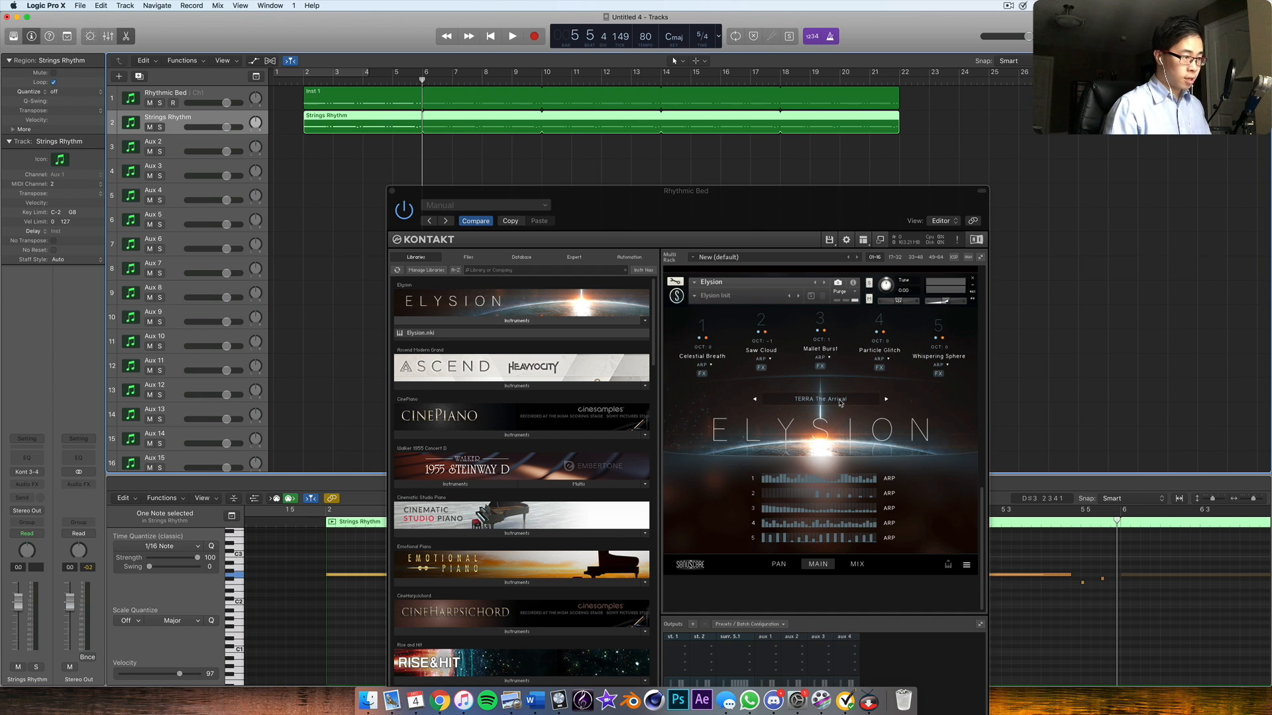
click(253, 141)
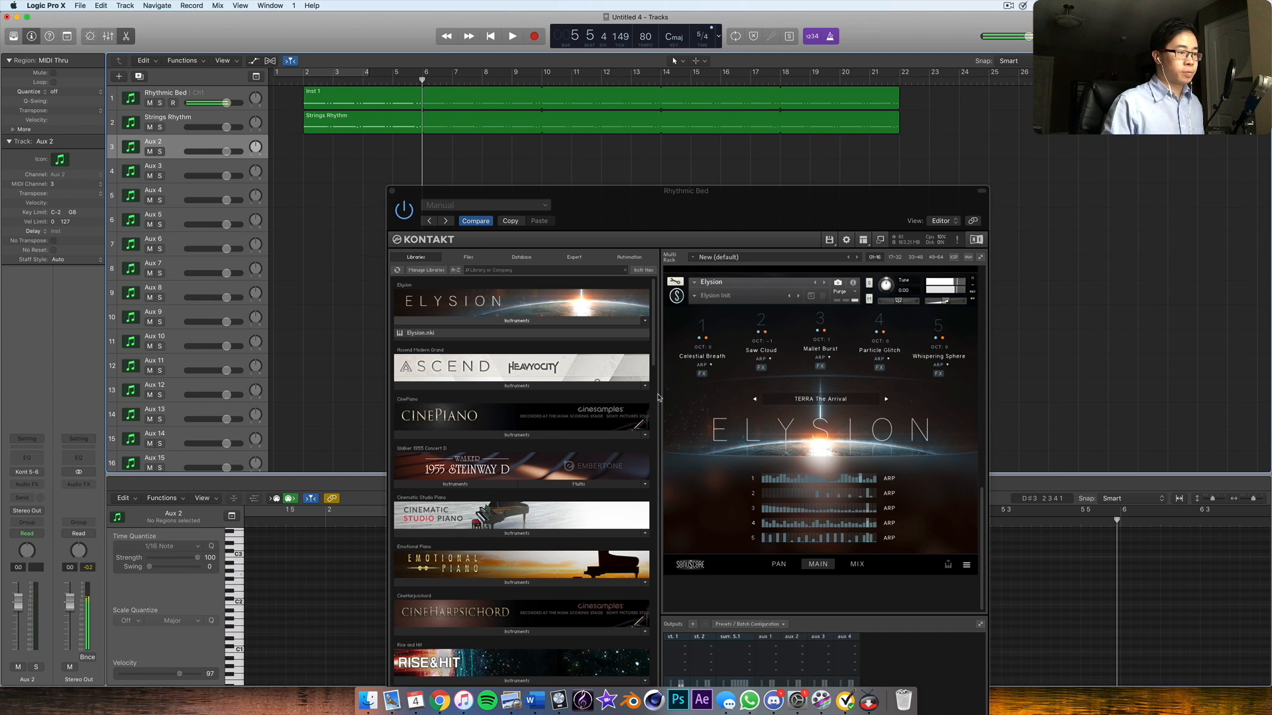
- Browse the second Elysion's preset lists, comparing the Spheres, Pulses and Animated categories for a suitable sound
drag(740, 226, 734, 97)
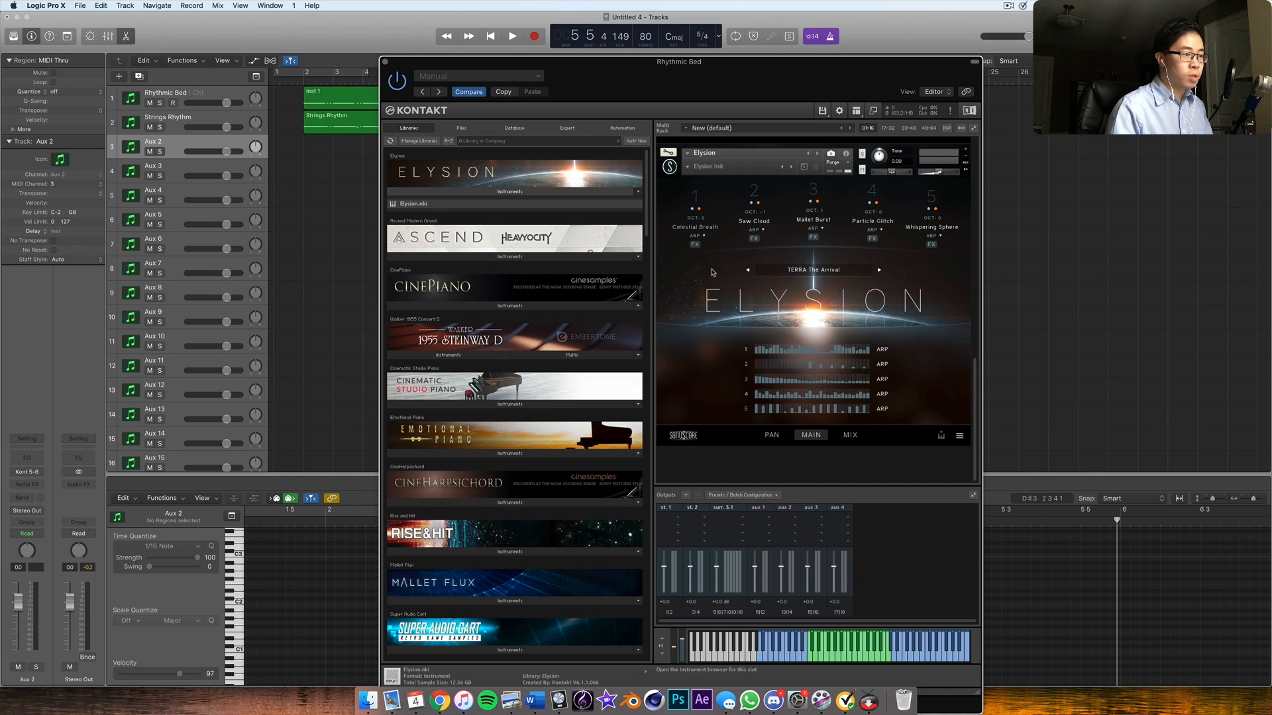
drag(692, 62, 747, 133)
scroll(651, 145, down, 1)
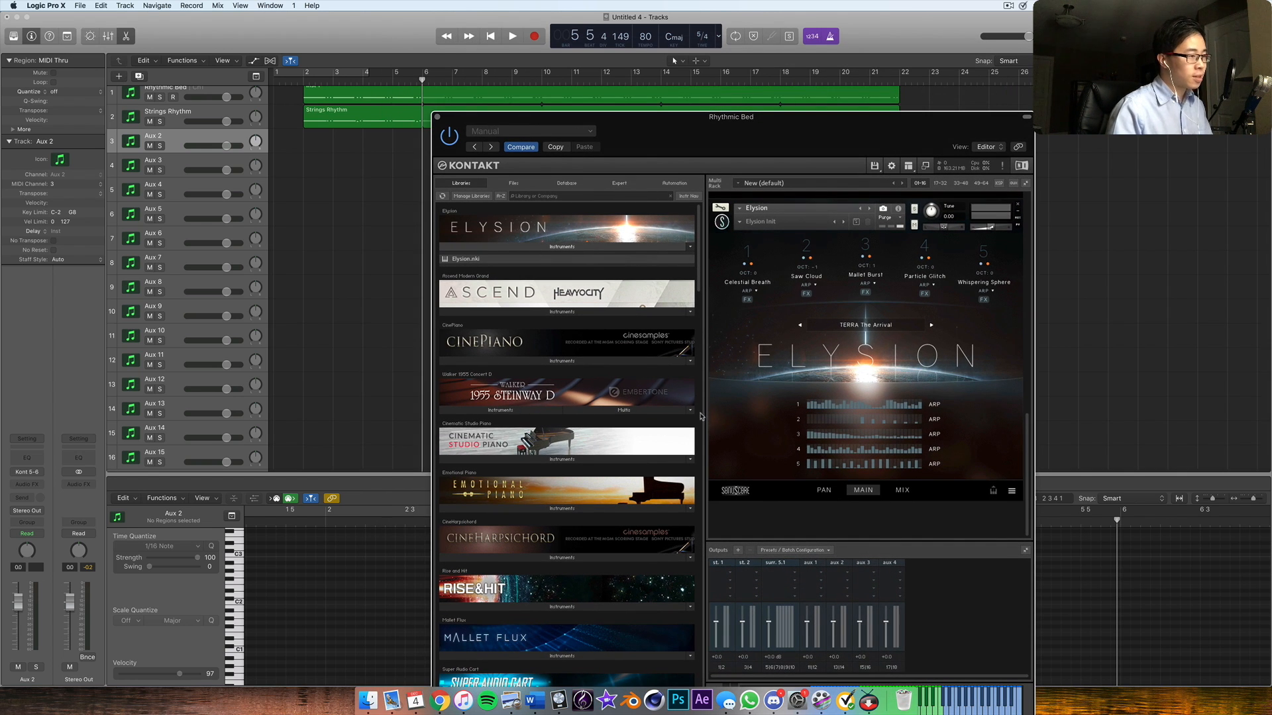
click(869, 329)
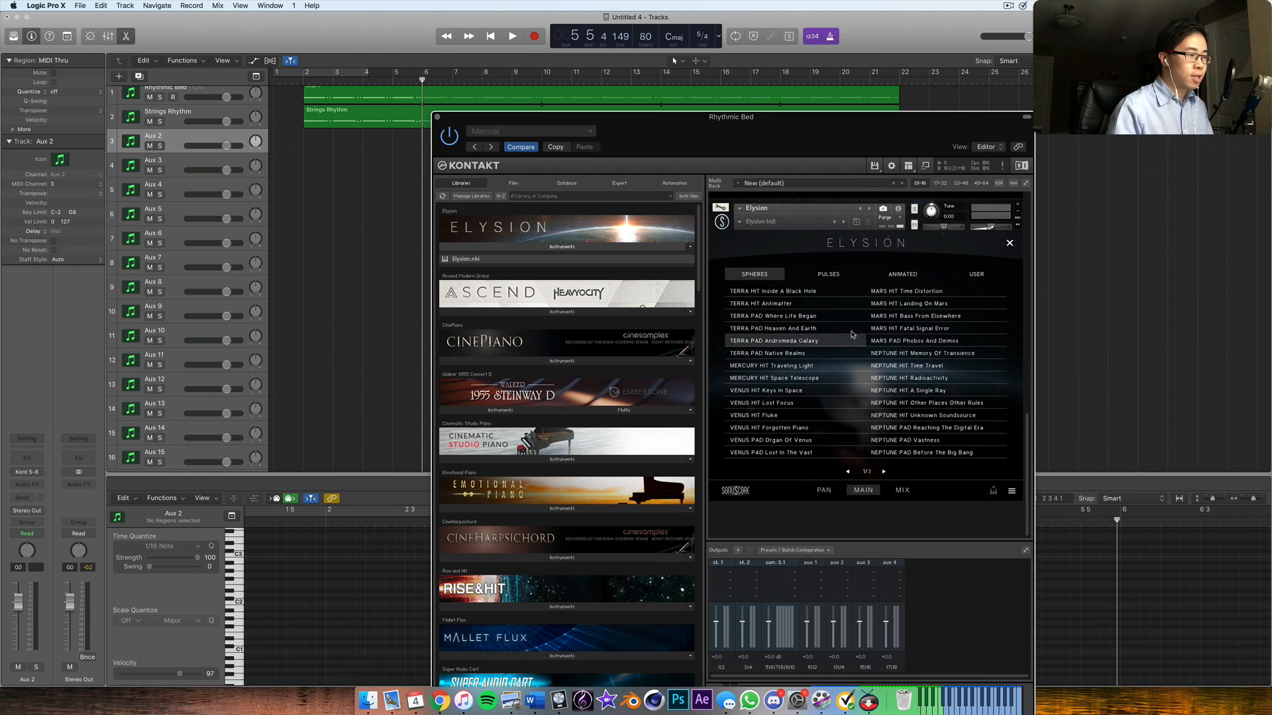
click(829, 274)
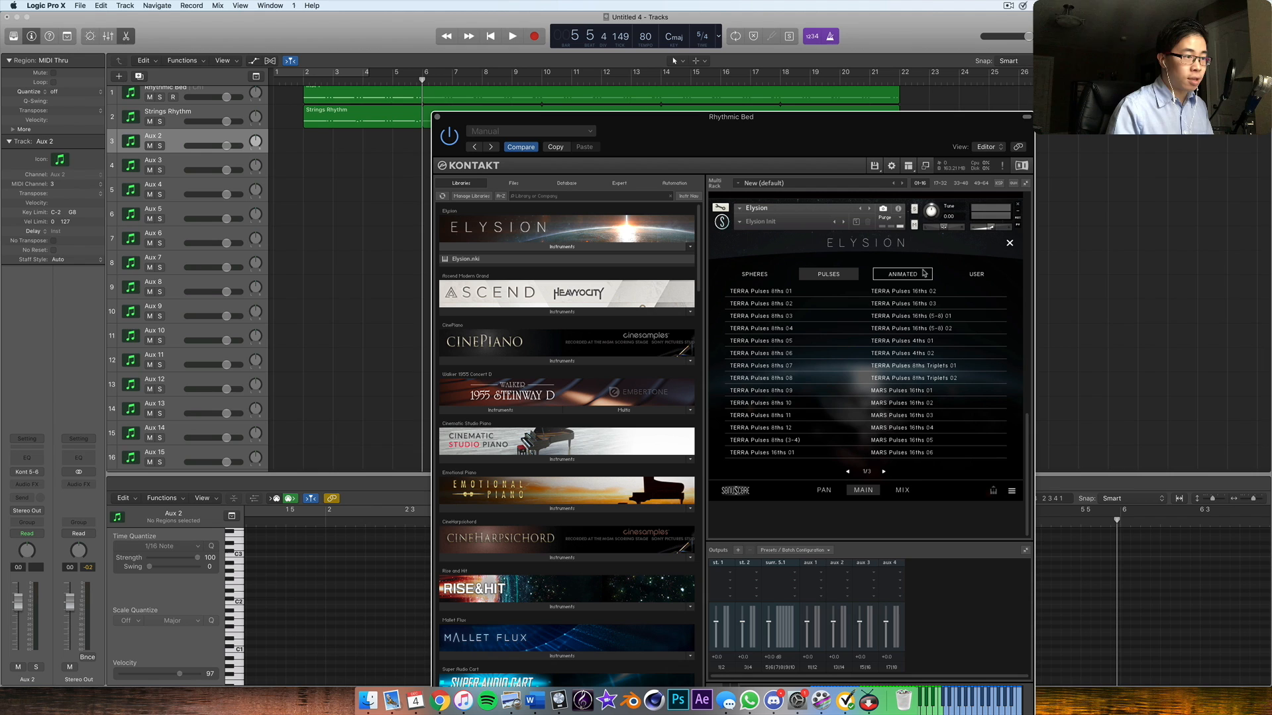
click(754, 274)
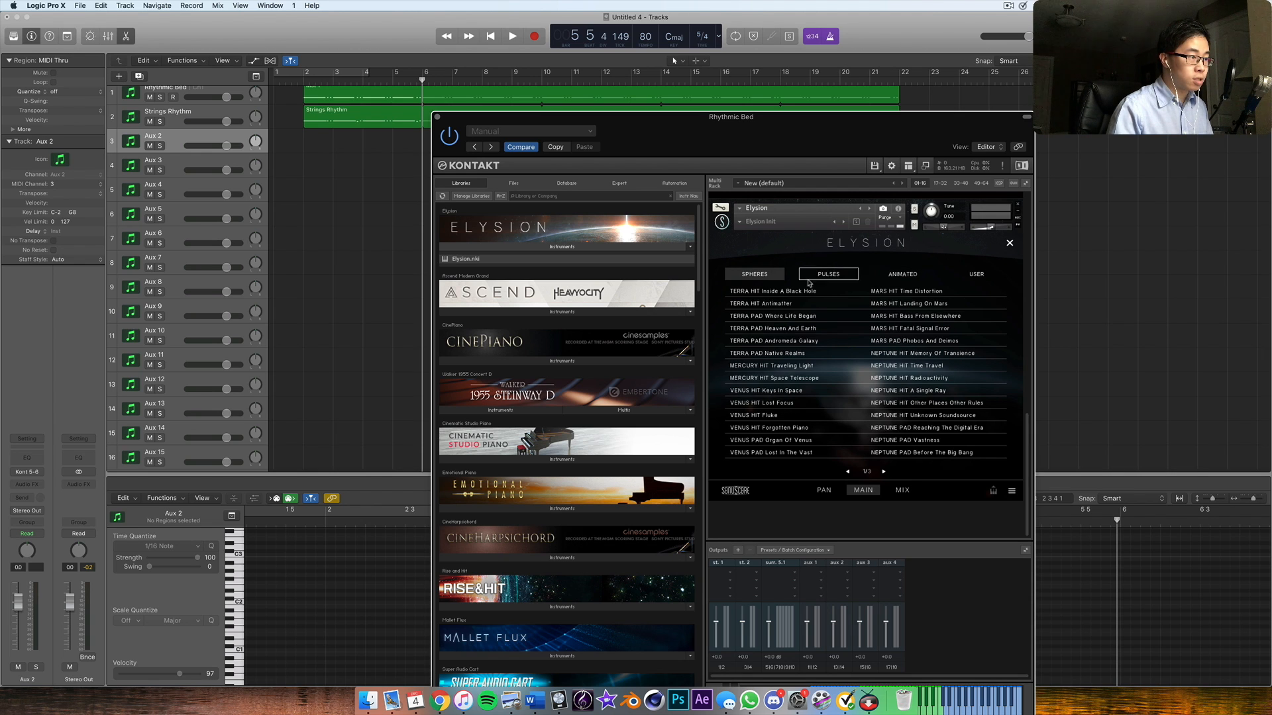
click(883, 472)
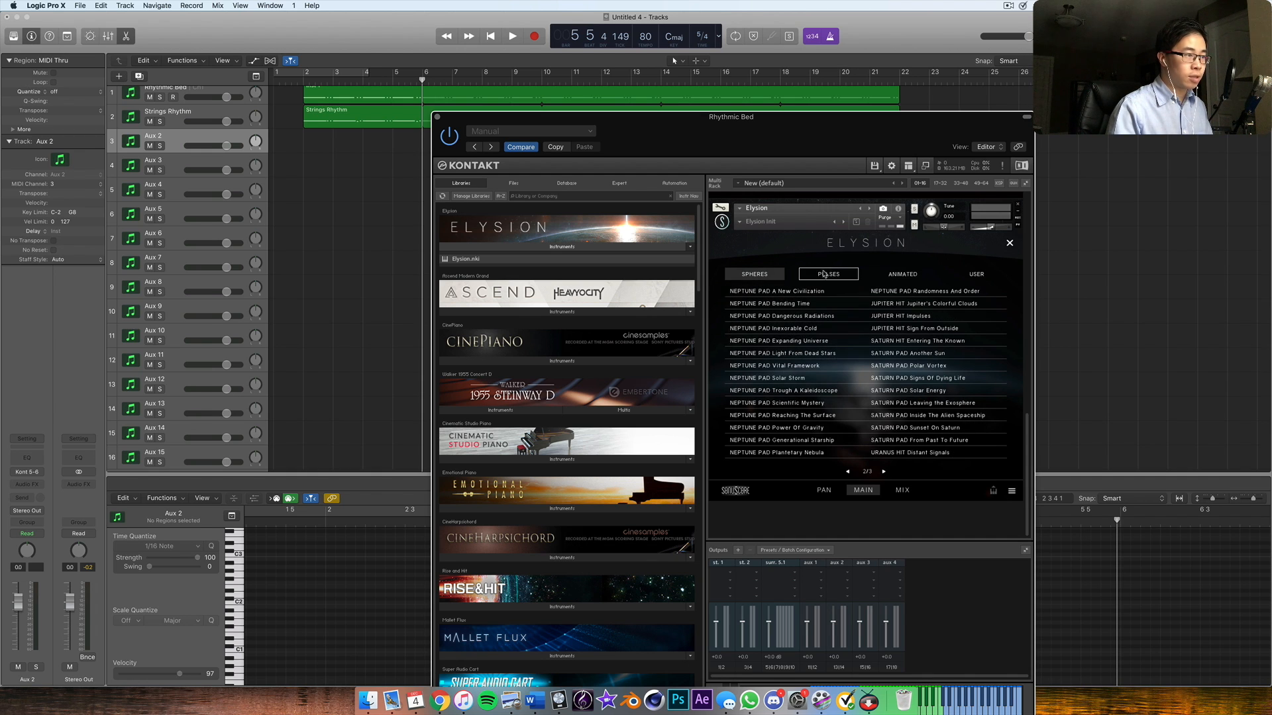
click(902, 276)
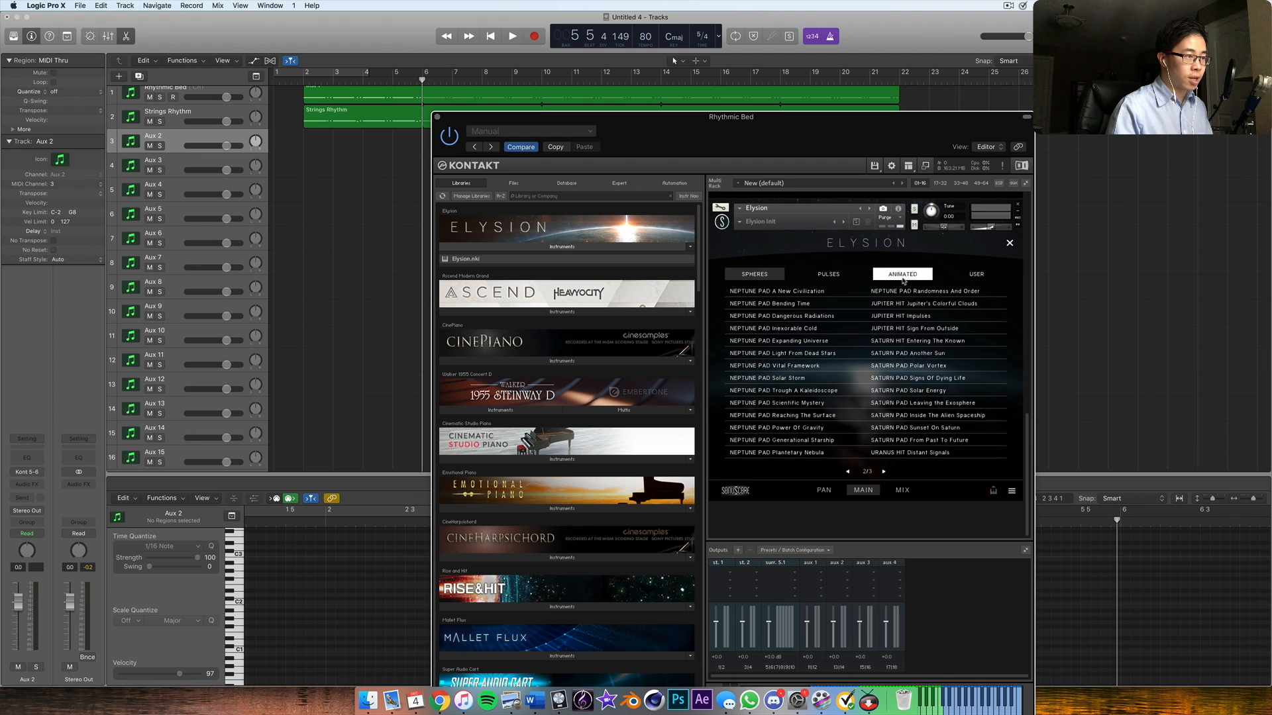
click(827, 274)
click(849, 472)
click(754, 274)
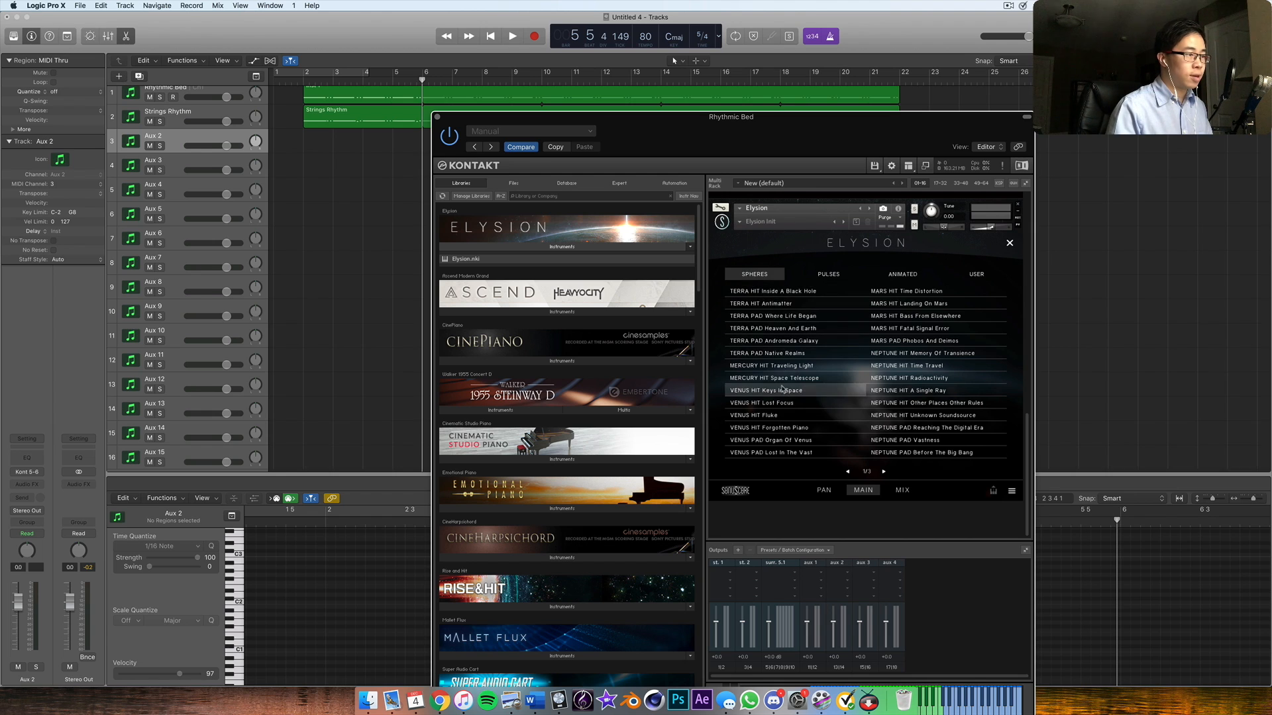
- Audition TERRA HIT Antimatter, load the TERRA PAD Where Life Began preset from Spheres, and close the preset browser
click(791, 304)
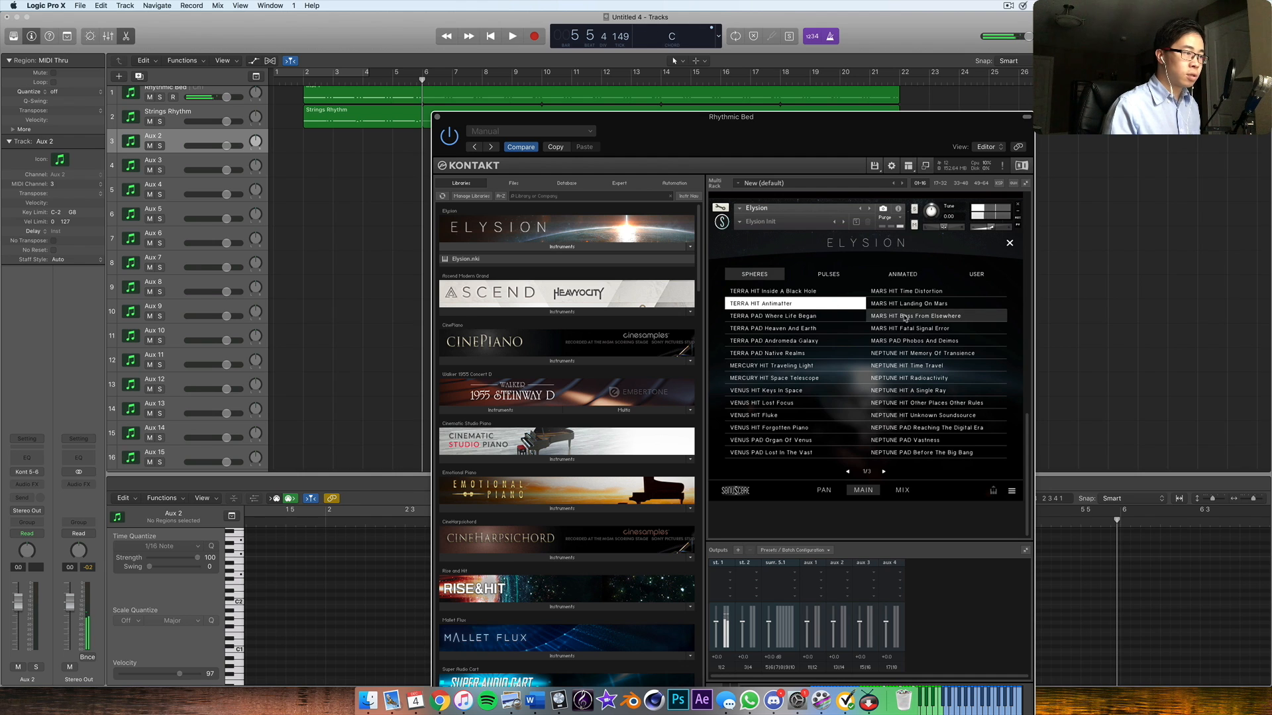
click(800, 318)
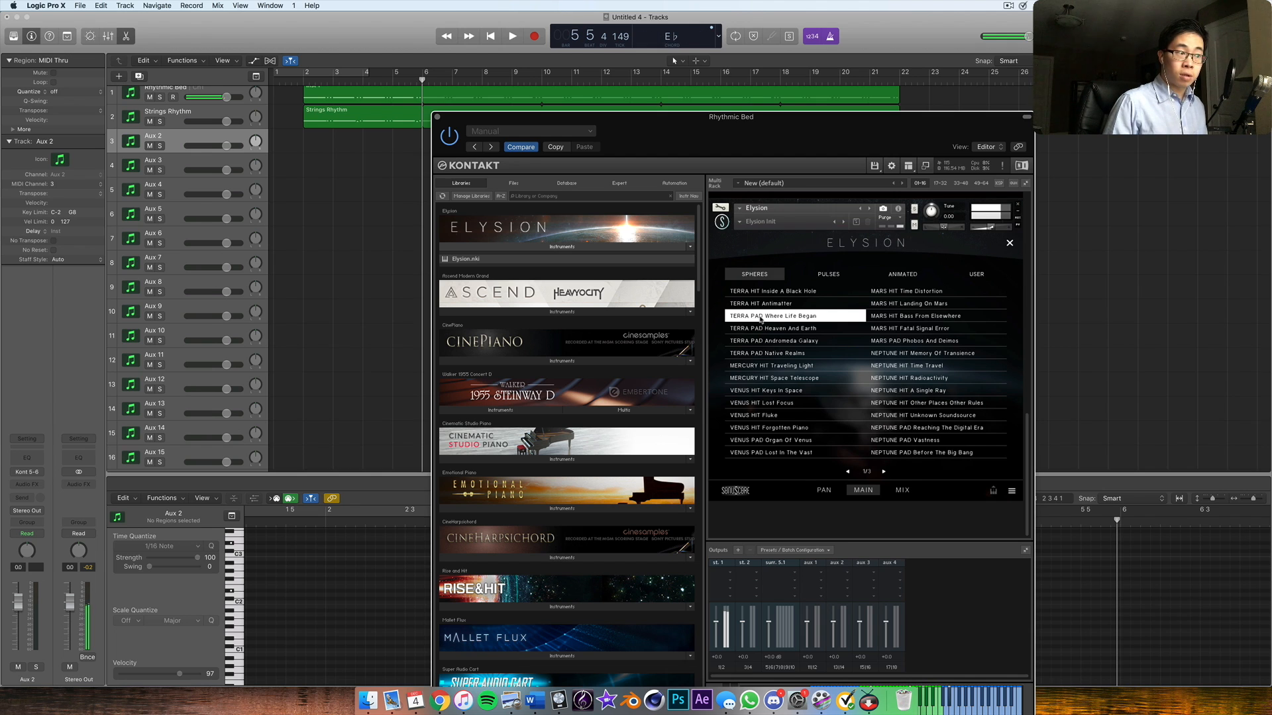
scroll(760, 320, up, 3)
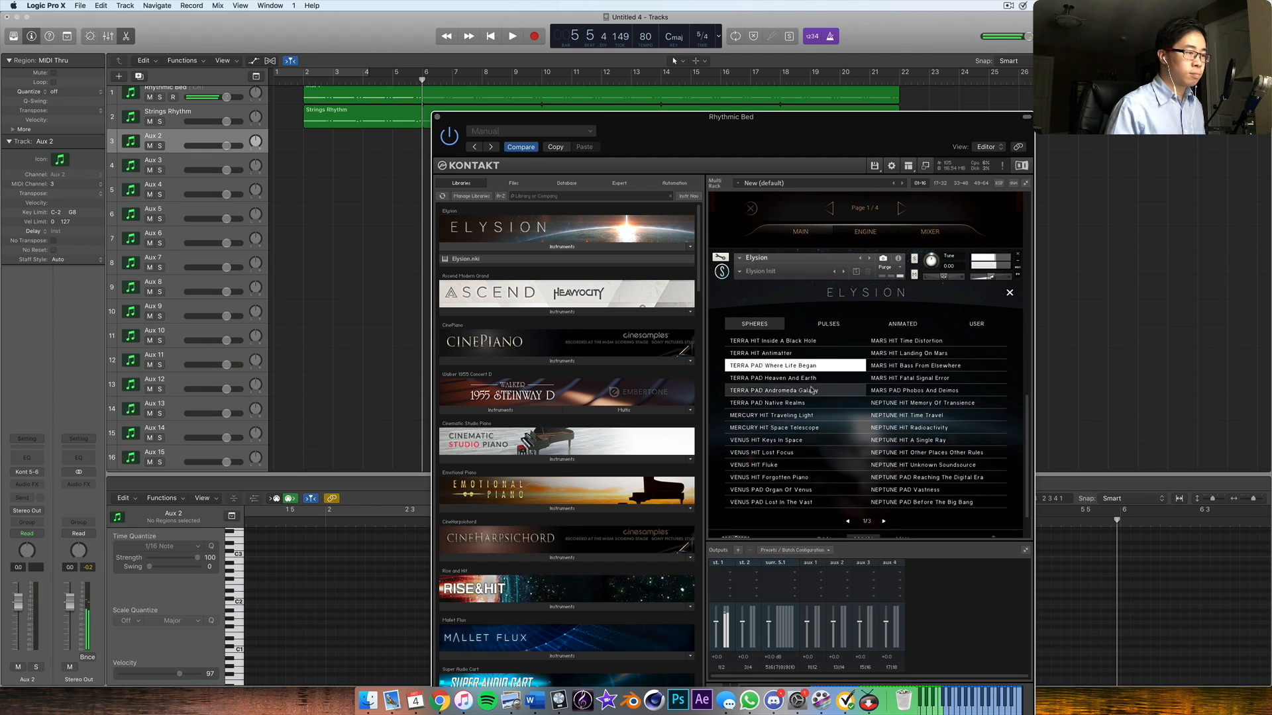
scroll(813, 390, down, 3)
click(1008, 243)
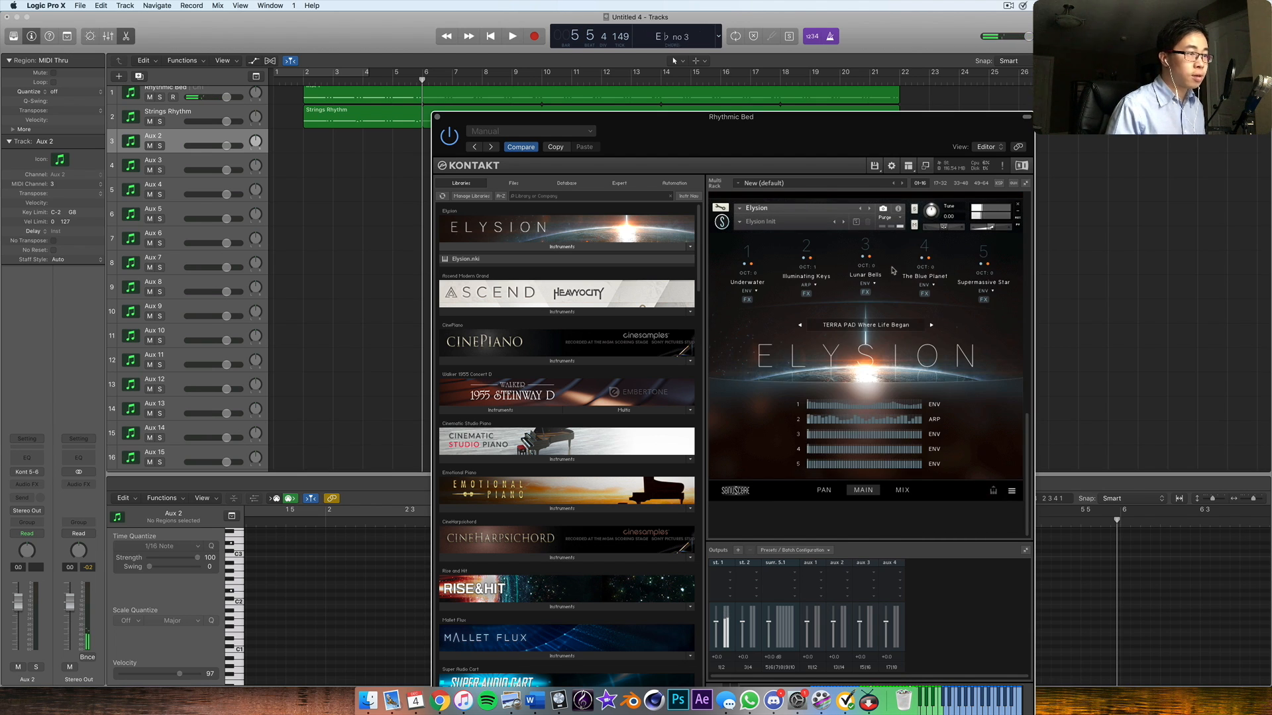
- Solo the Lunar Bells layer to hear it alone, and mute it in the pad
click(862, 257)
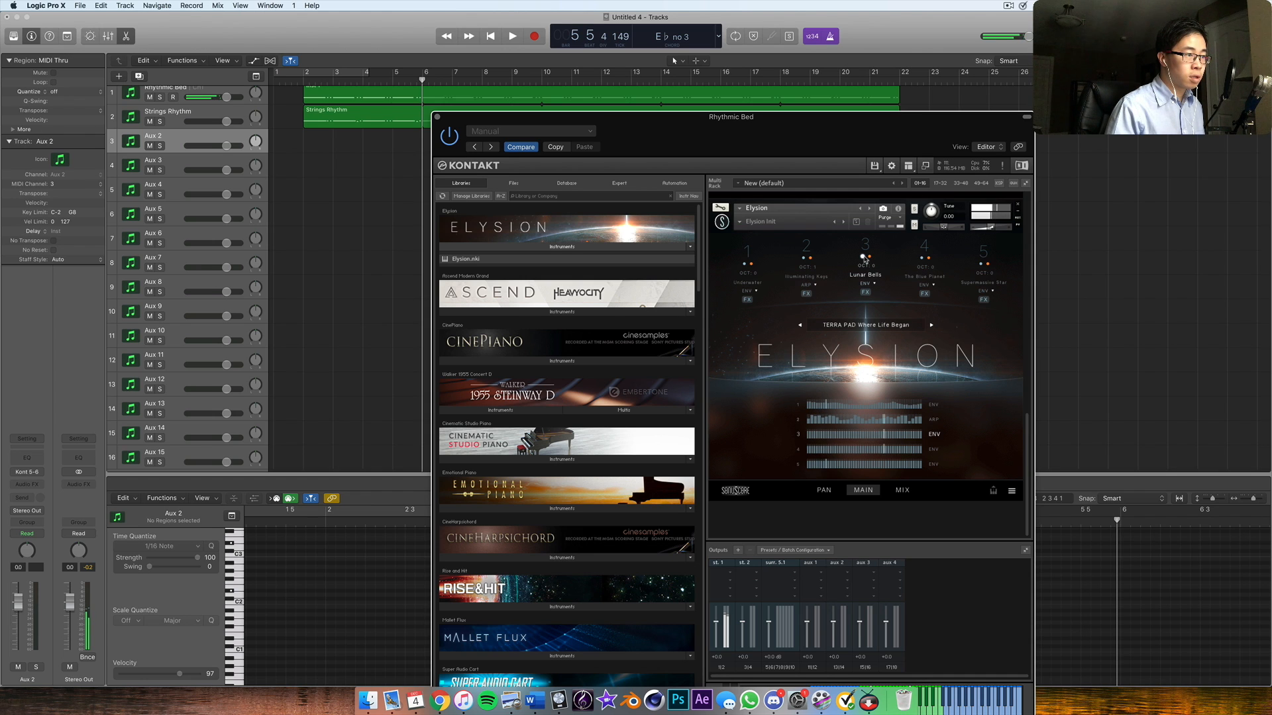
click(863, 258)
click(869, 258)
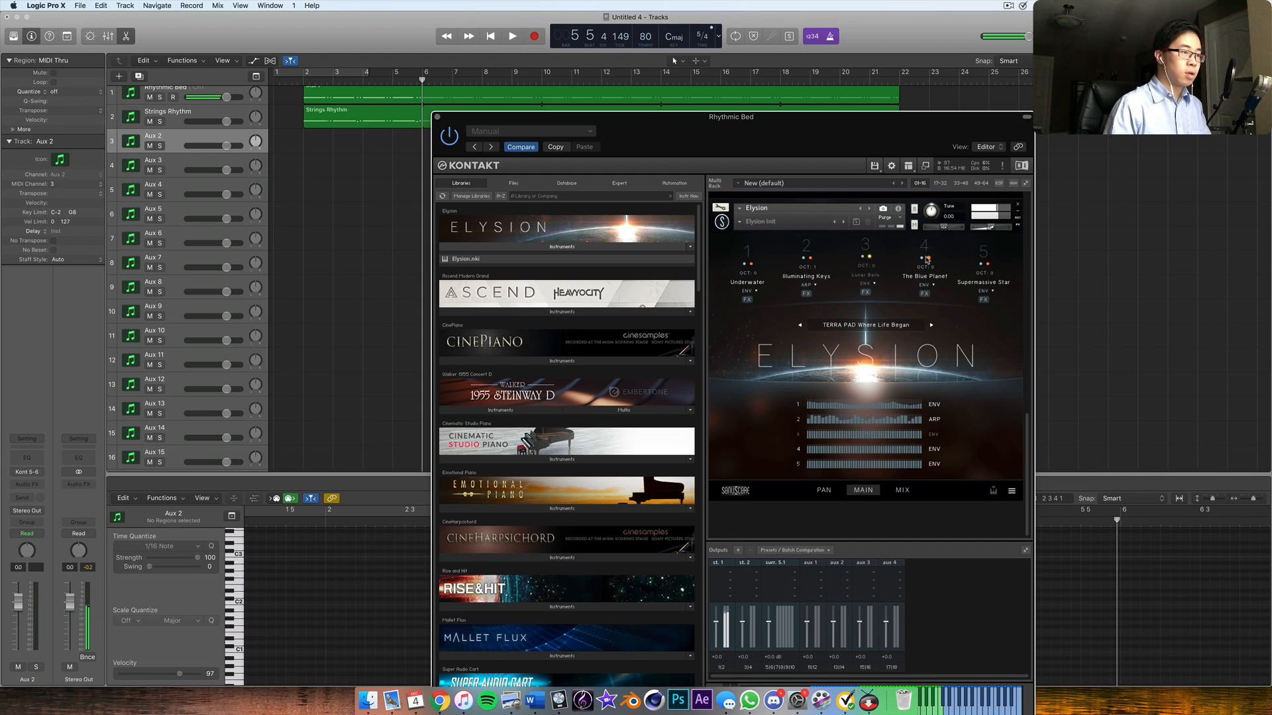
- Audition the Supermassive Star, The Blue Planet and Illuminating Keys layers one at a time in solo
click(981, 264)
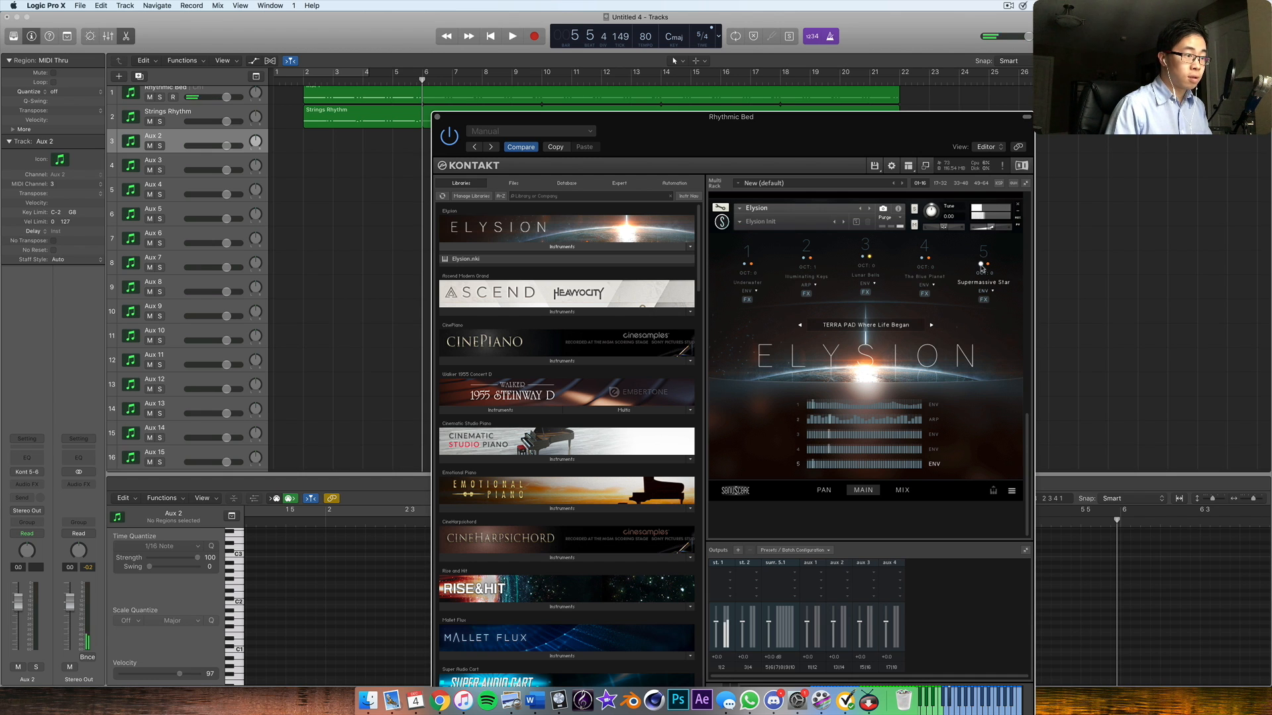
click(925, 260)
click(980, 265)
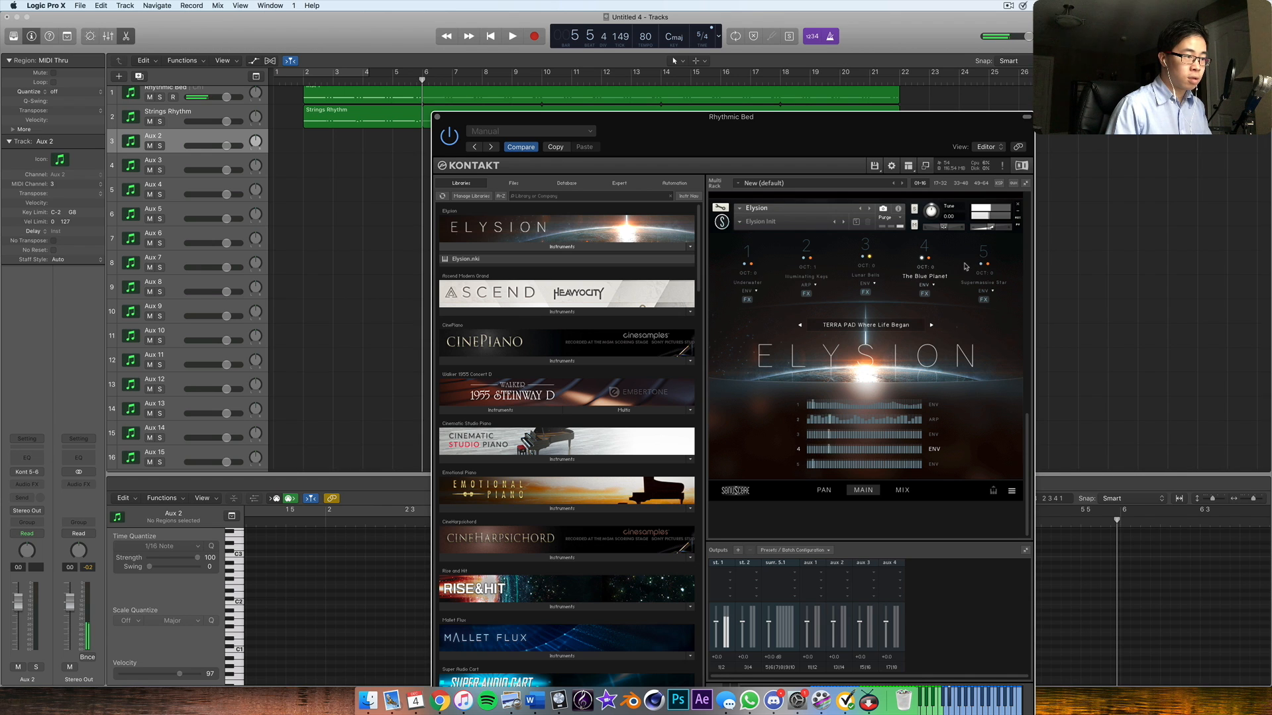
click(922, 258)
click(803, 258)
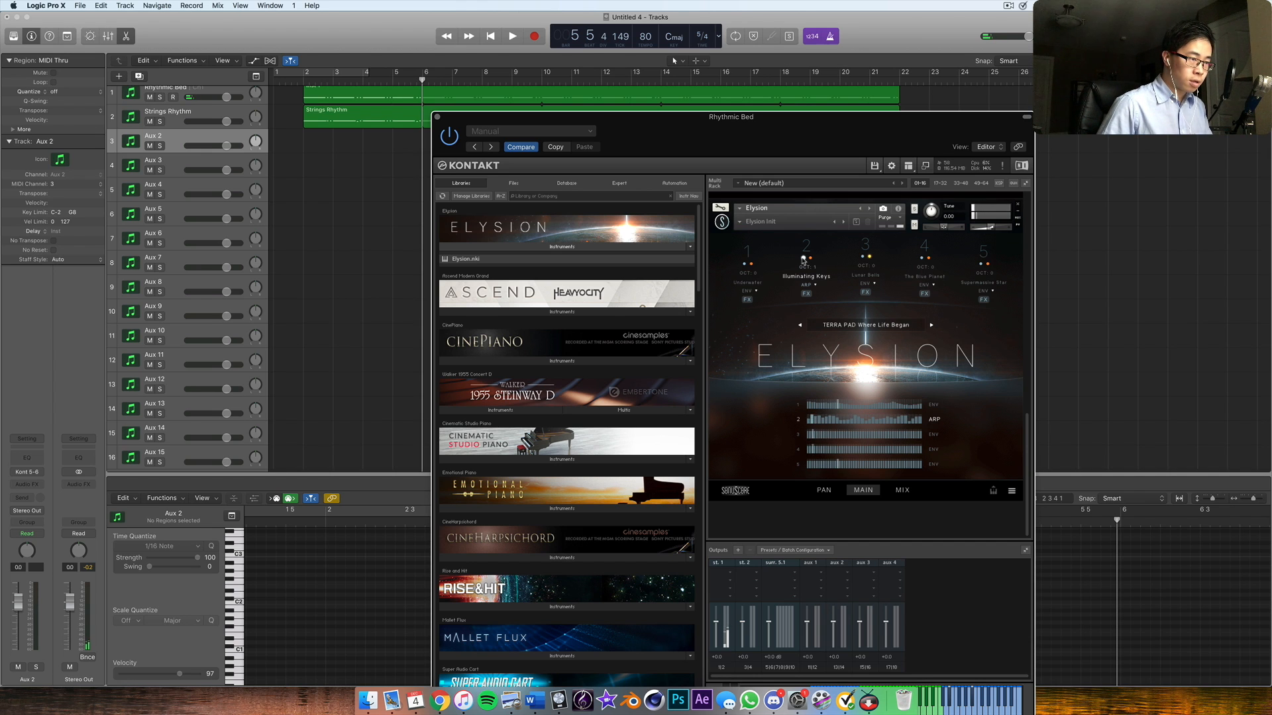
click(802, 259)
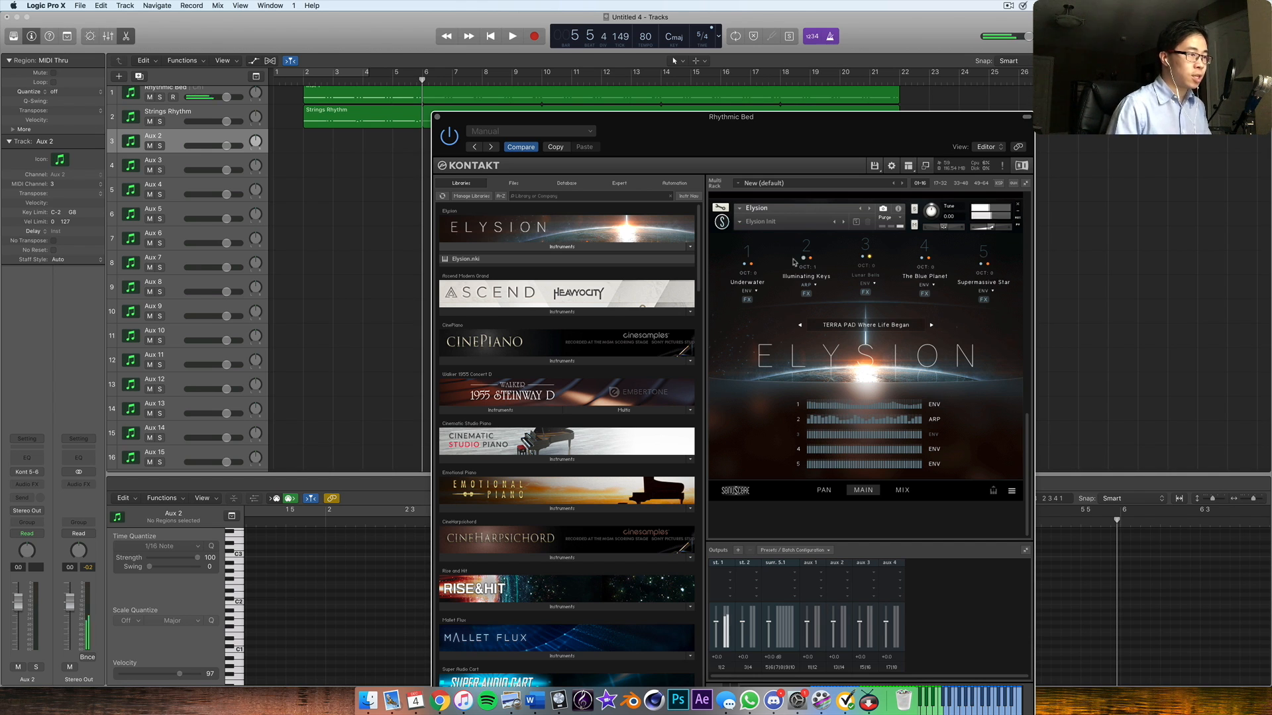
- Solo the Underwater layer to hear it alone, and mute it in the pad
click(743, 264)
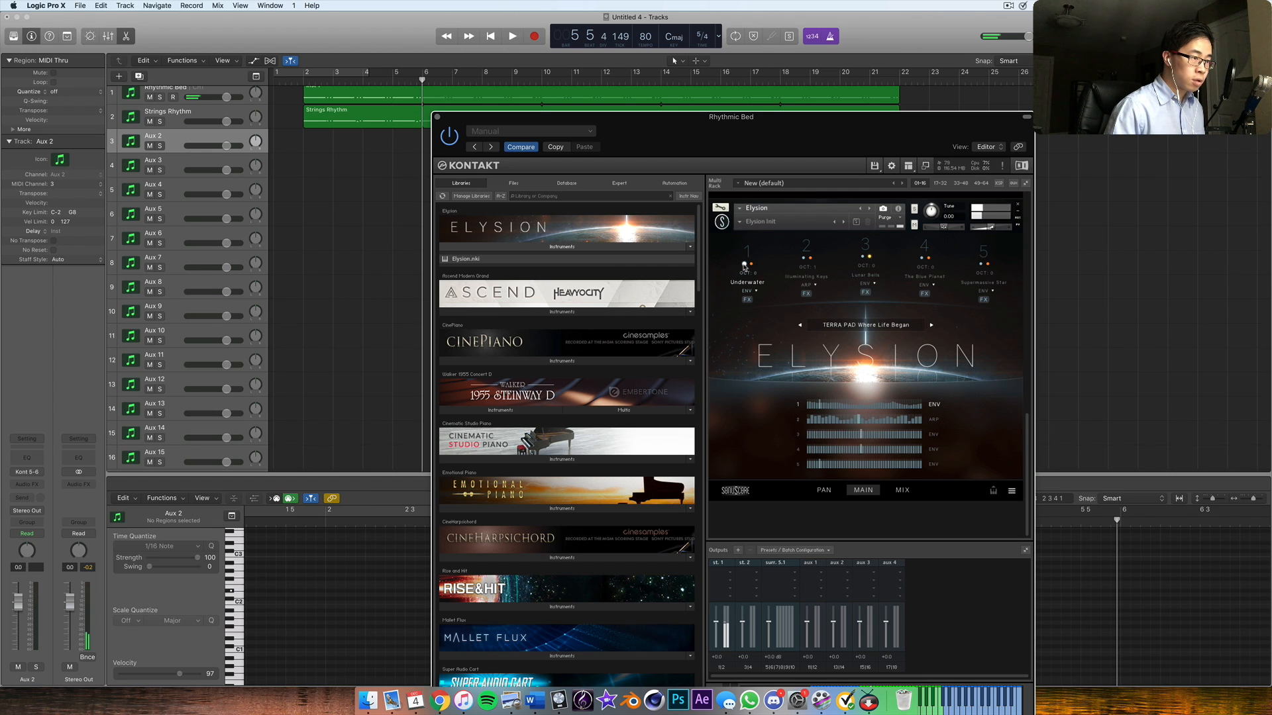
drag(877, 138, 896, 94)
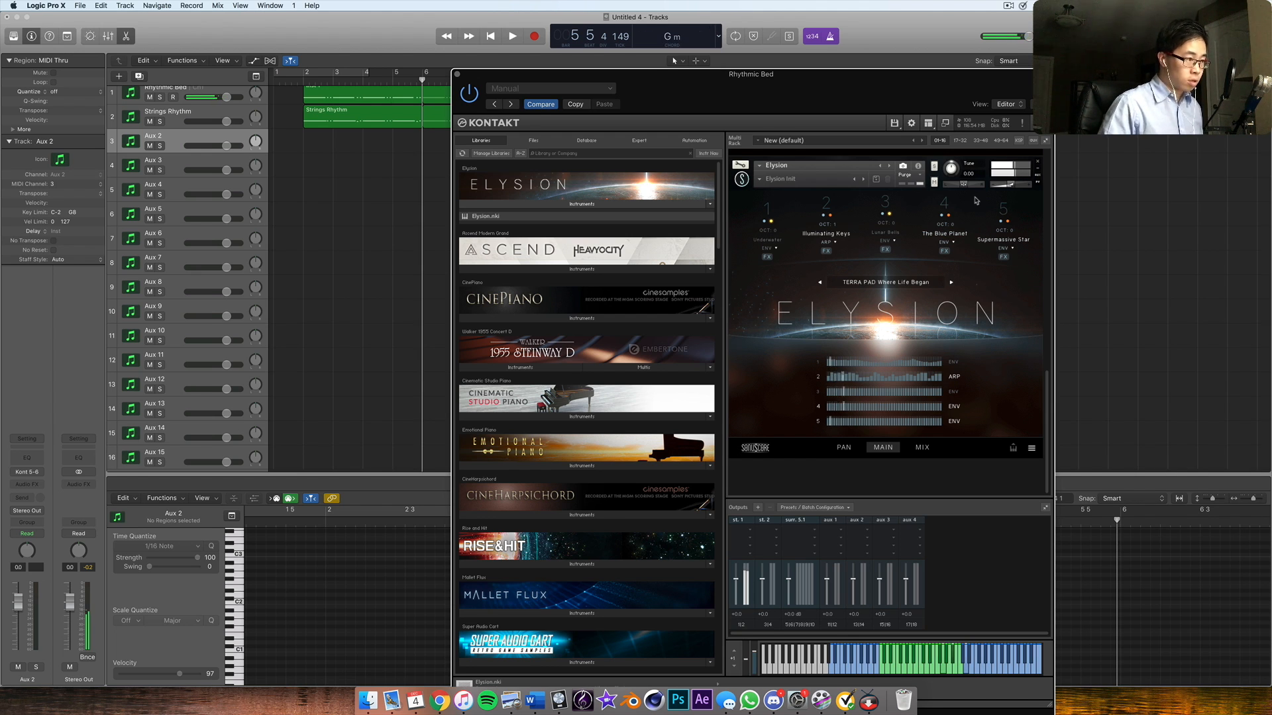
- Listen to the existing tracks and record an Elysion pad take on Aux 2 from bar 4 to about bar 10
key(space)
drag(887, 73, 665, 336)
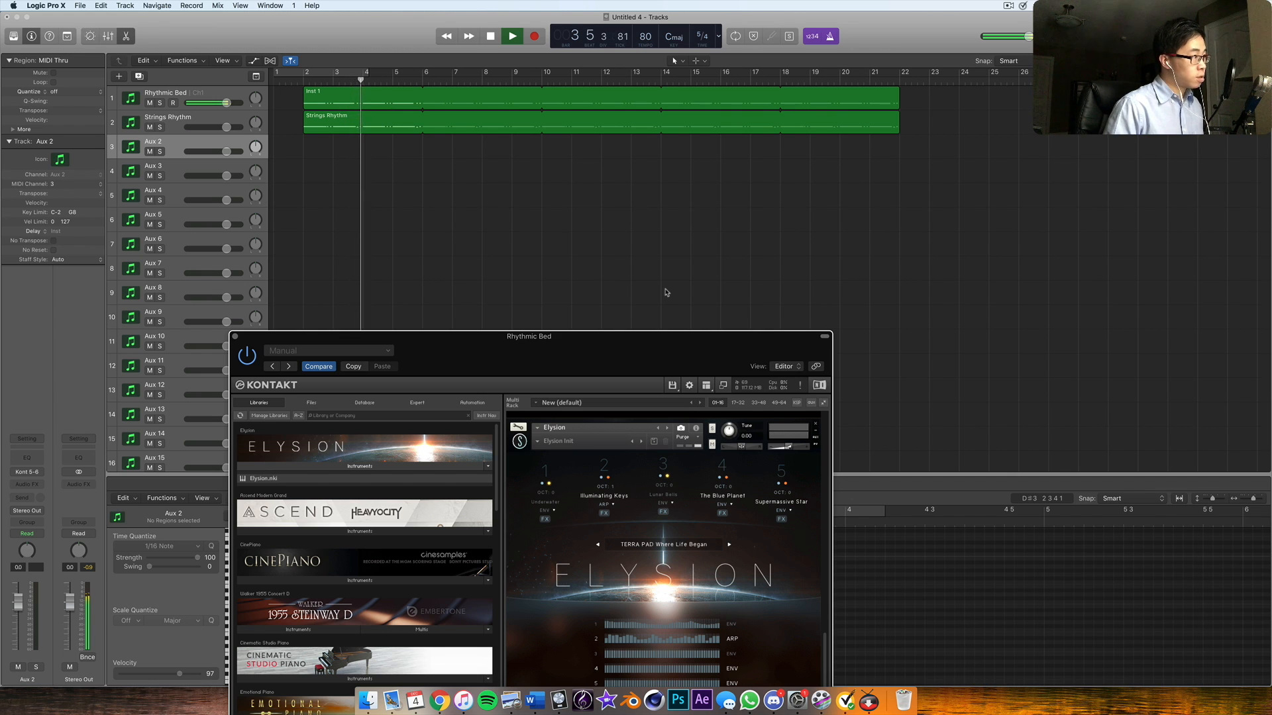
click(341, 80)
key(r)
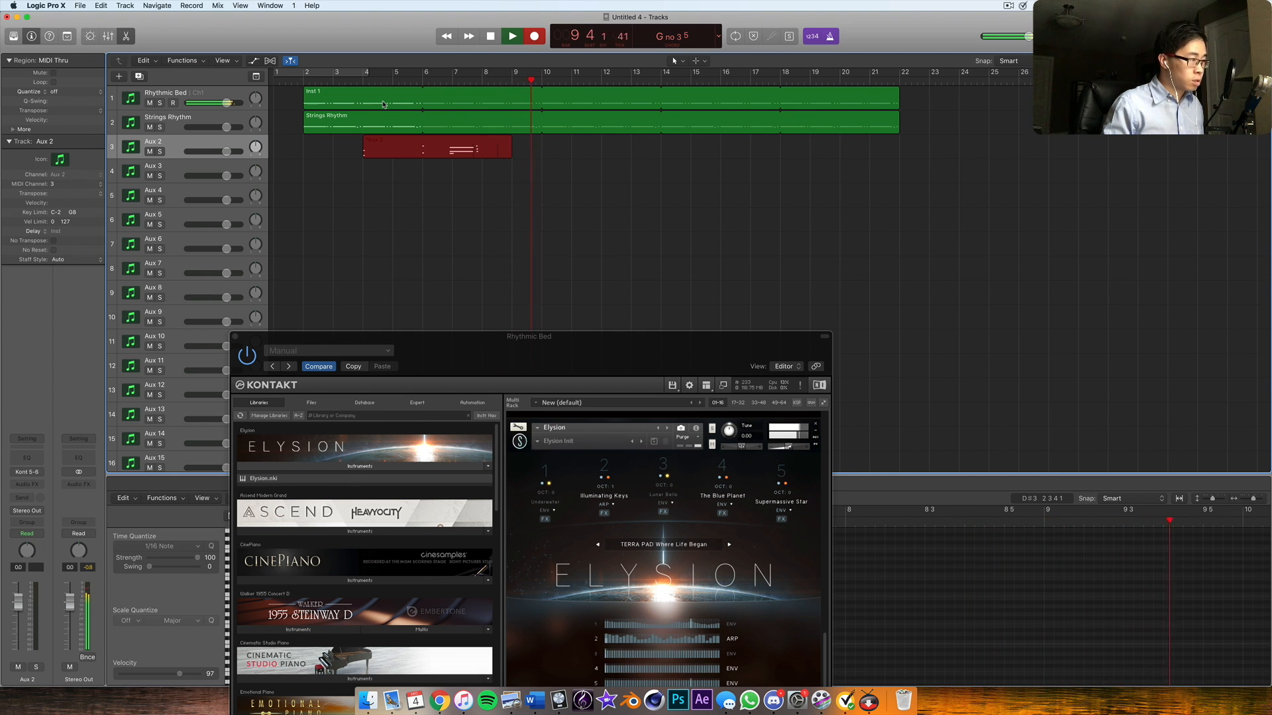
key(space)
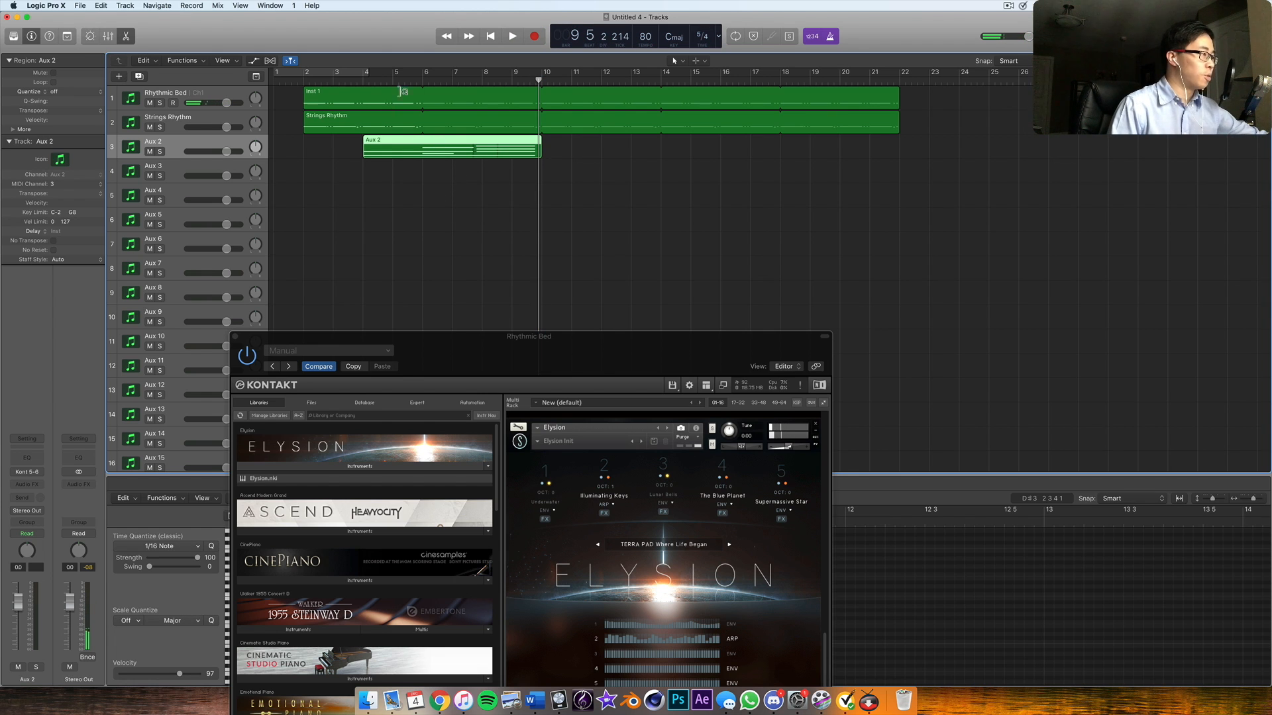
- Check the Elysion layers while playing, and delete the Aux 2 take
drag(589, 345, 774, 124)
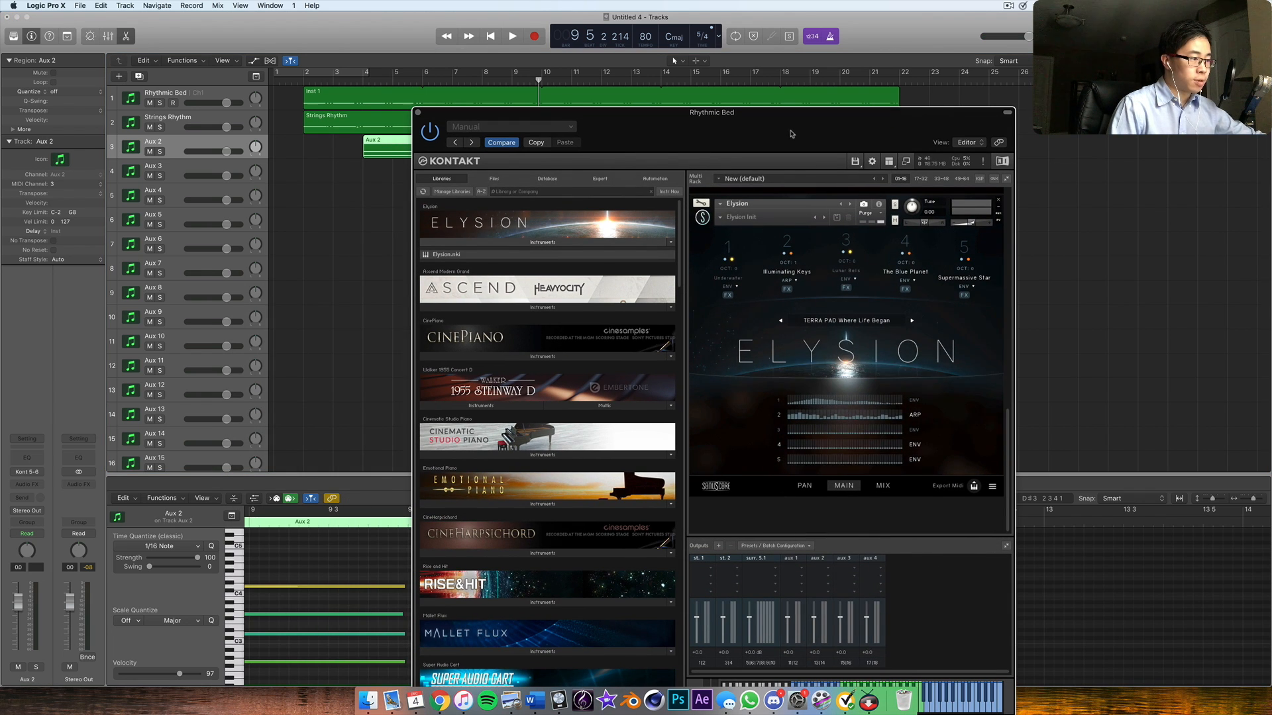
drag(845, 144, 934, 58)
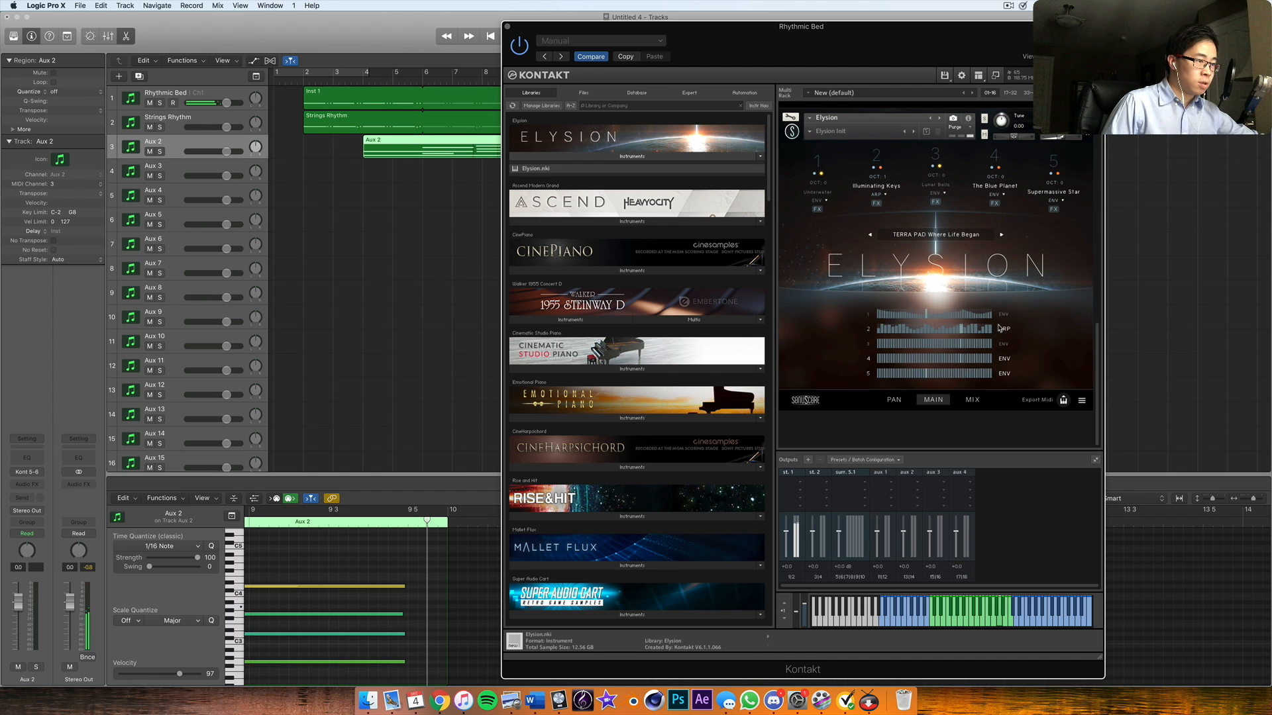
drag(794, 26, 530, 451)
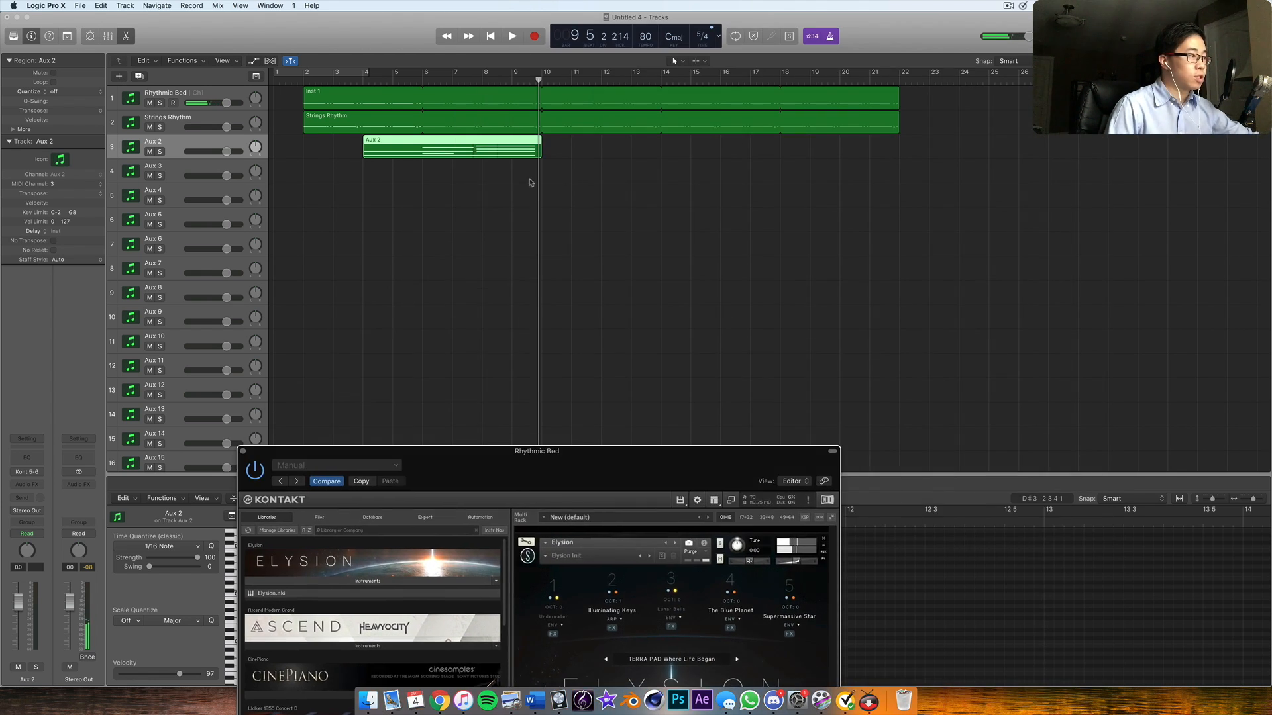
click(542, 162)
click(491, 153)
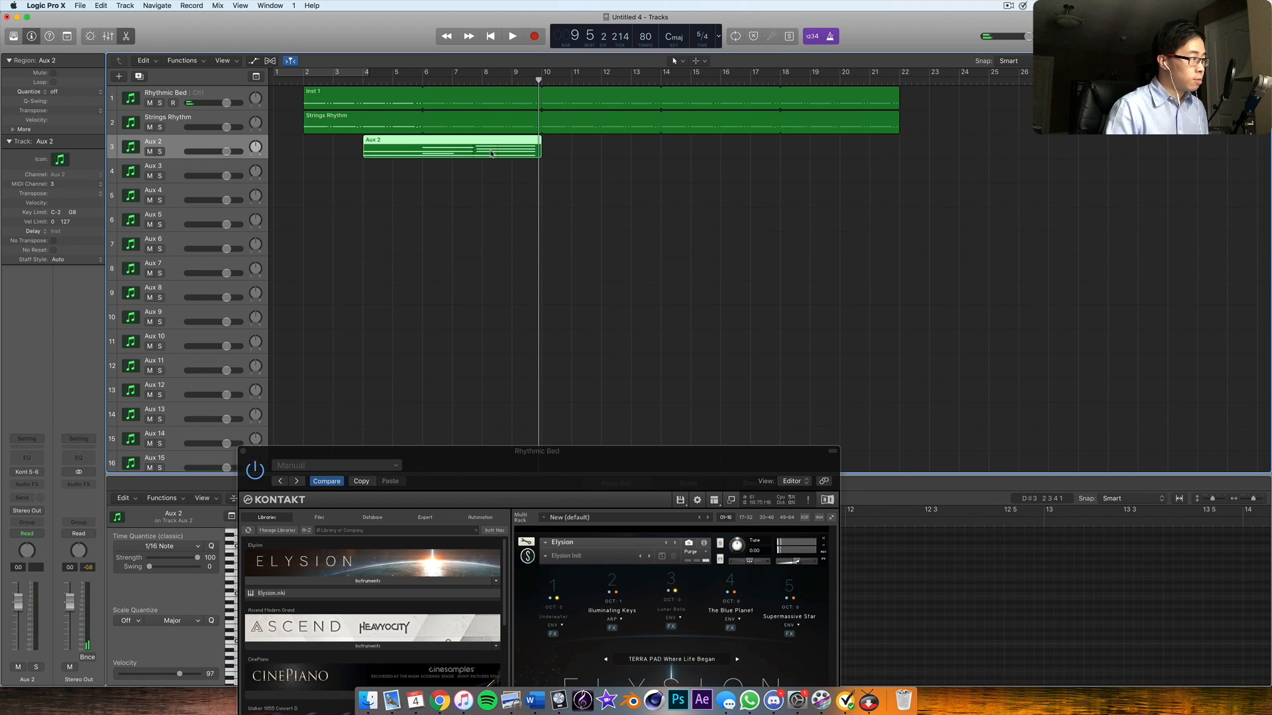
key(Delete)
- Record a new Elysion pad take on Aux 2 from bar 3 to bar 22
click(322, 80)
key(space)
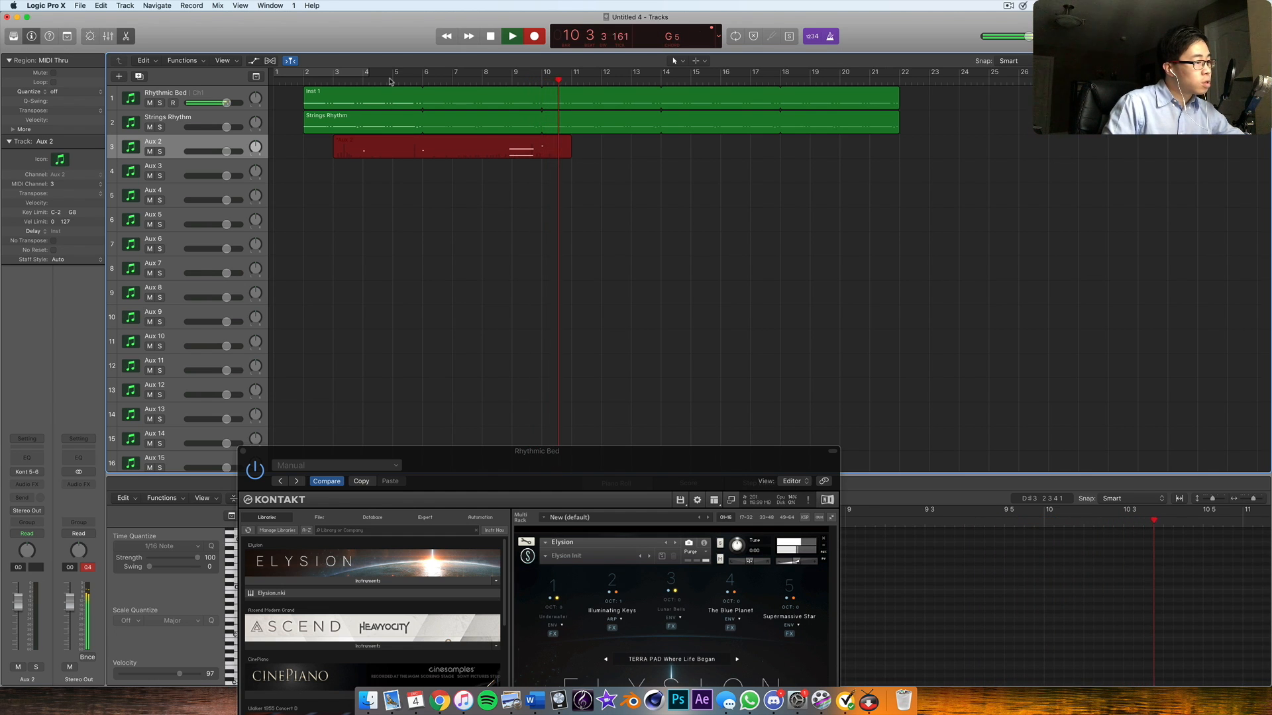
drag(596, 446, 596, 276)
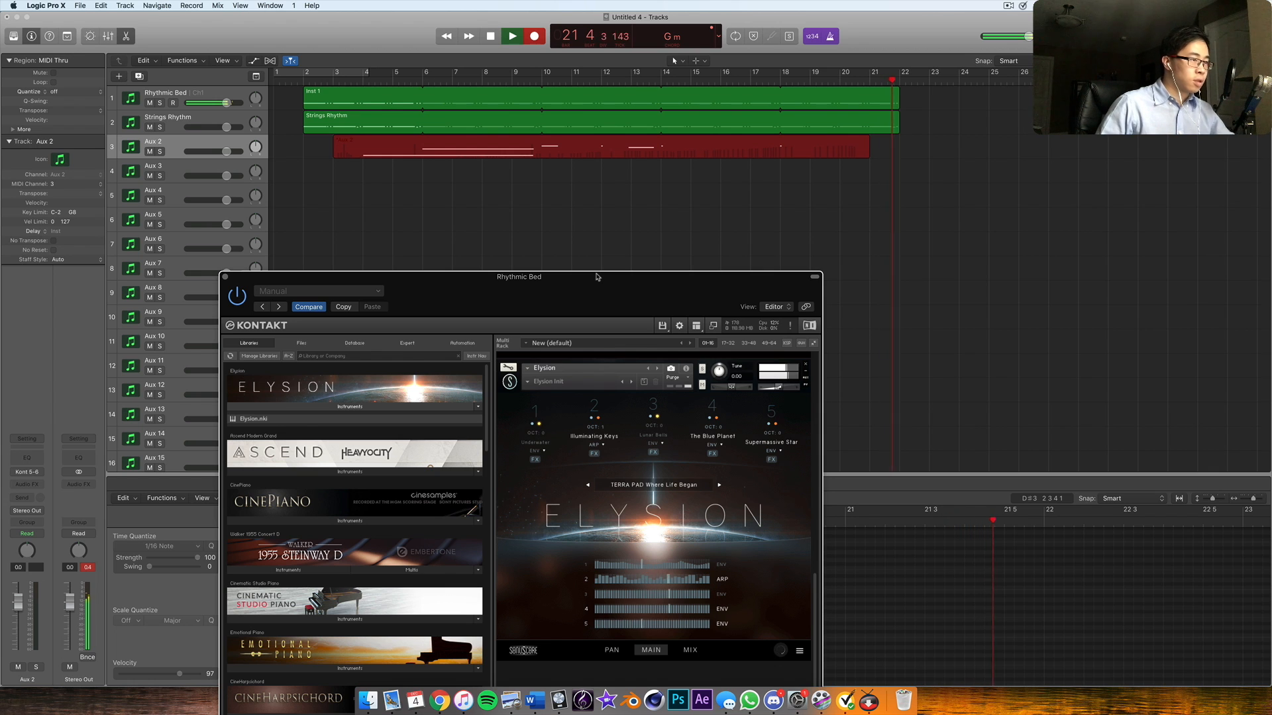
key(space)
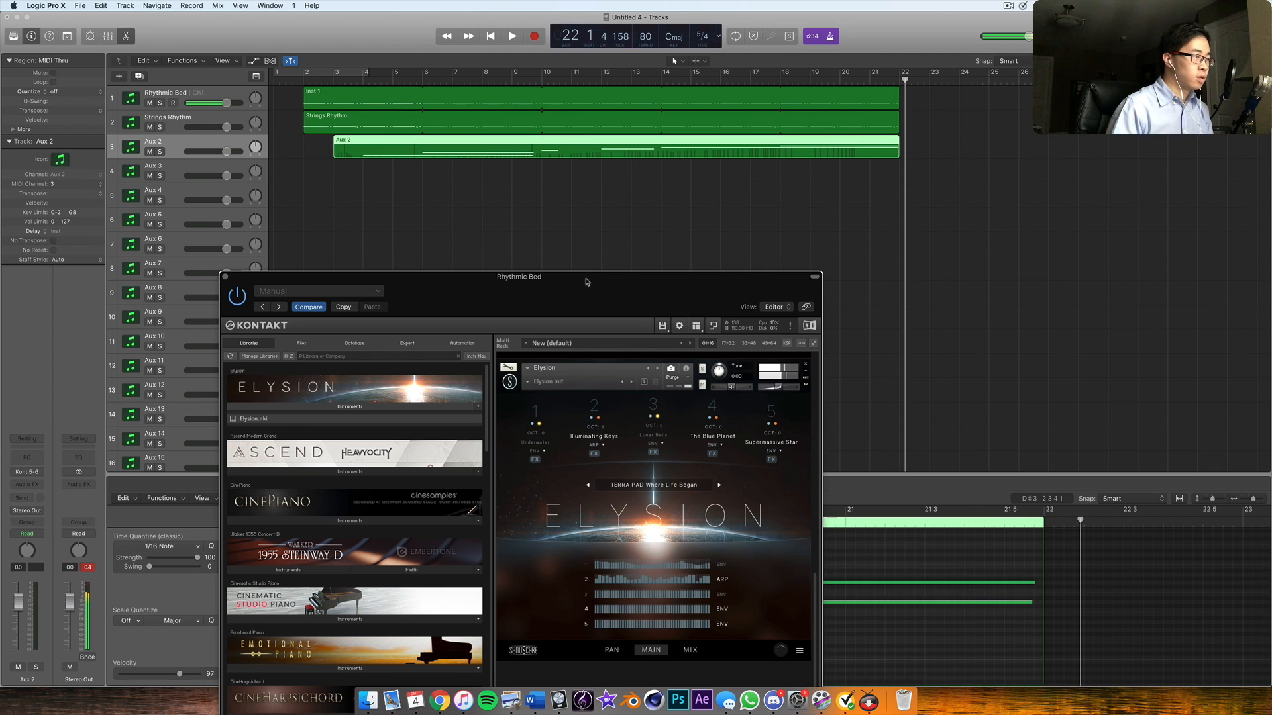
- Enlarge the piano roll to show the whole Aux 2 region and select all its notes
drag(584, 287, 290, 713)
drag(1019, 459, 1022, 250)
drag(1251, 274, 1246, 275)
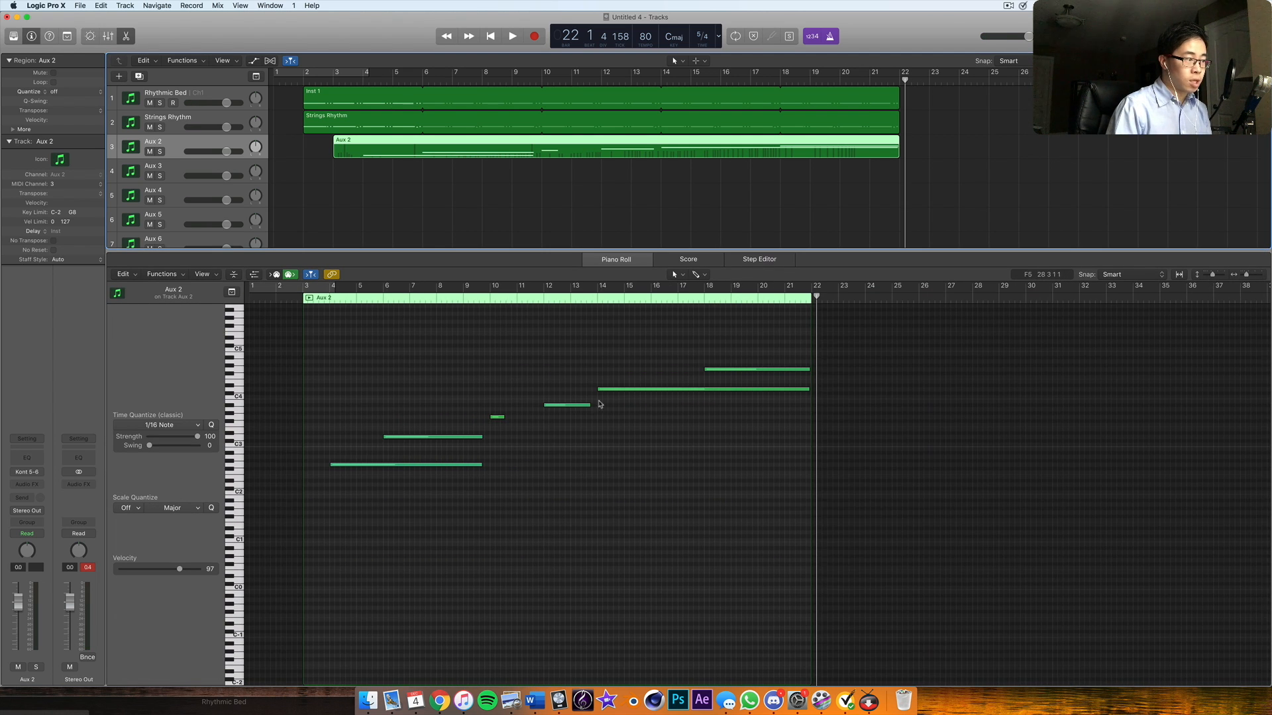
click(408, 370)
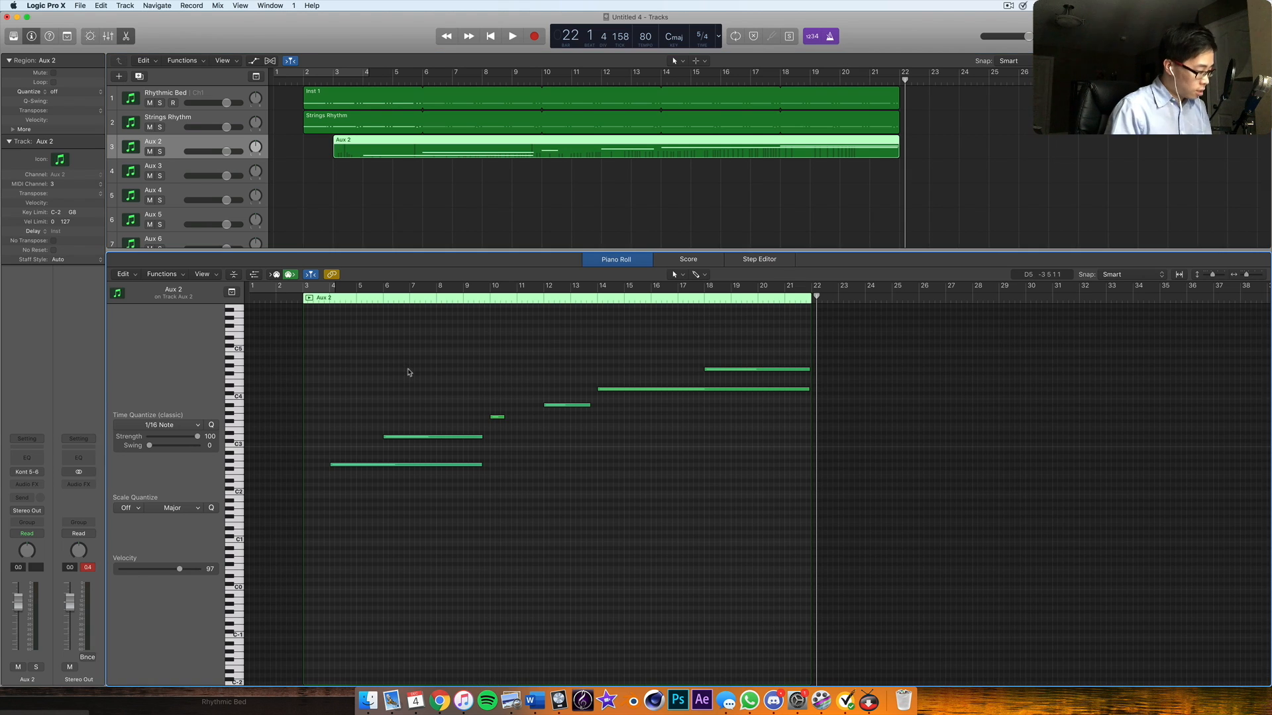
key(super+a)
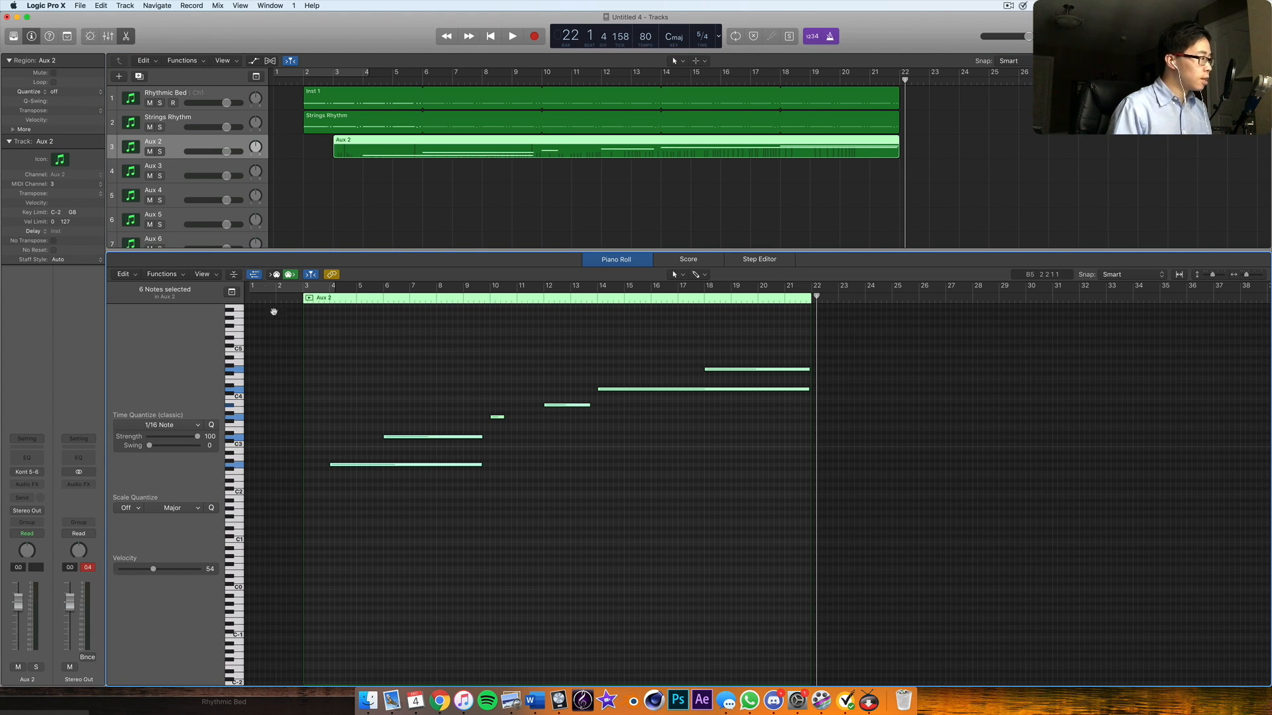
- Show the Aux 2 region's Modulation data and replace the recorded curve with a straight rising ramp to the region's end
key(a)
drag(375, 665, 303, 681)
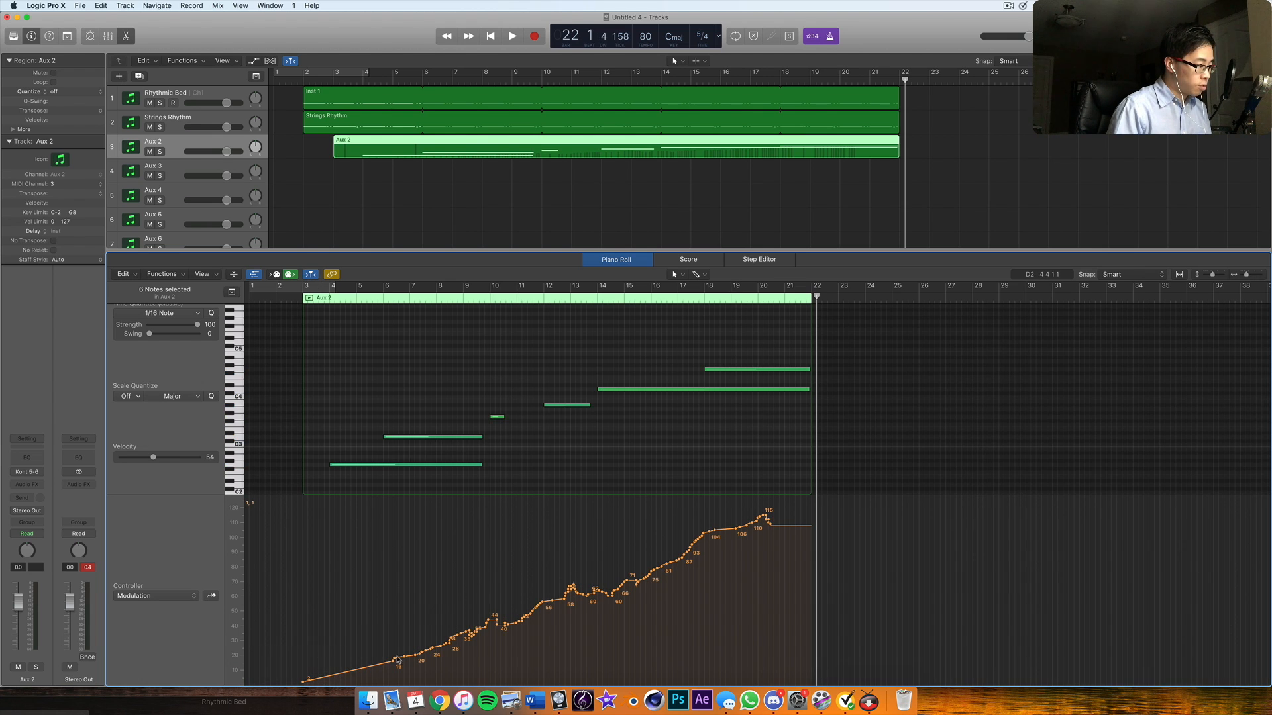
drag(394, 662, 811, 544)
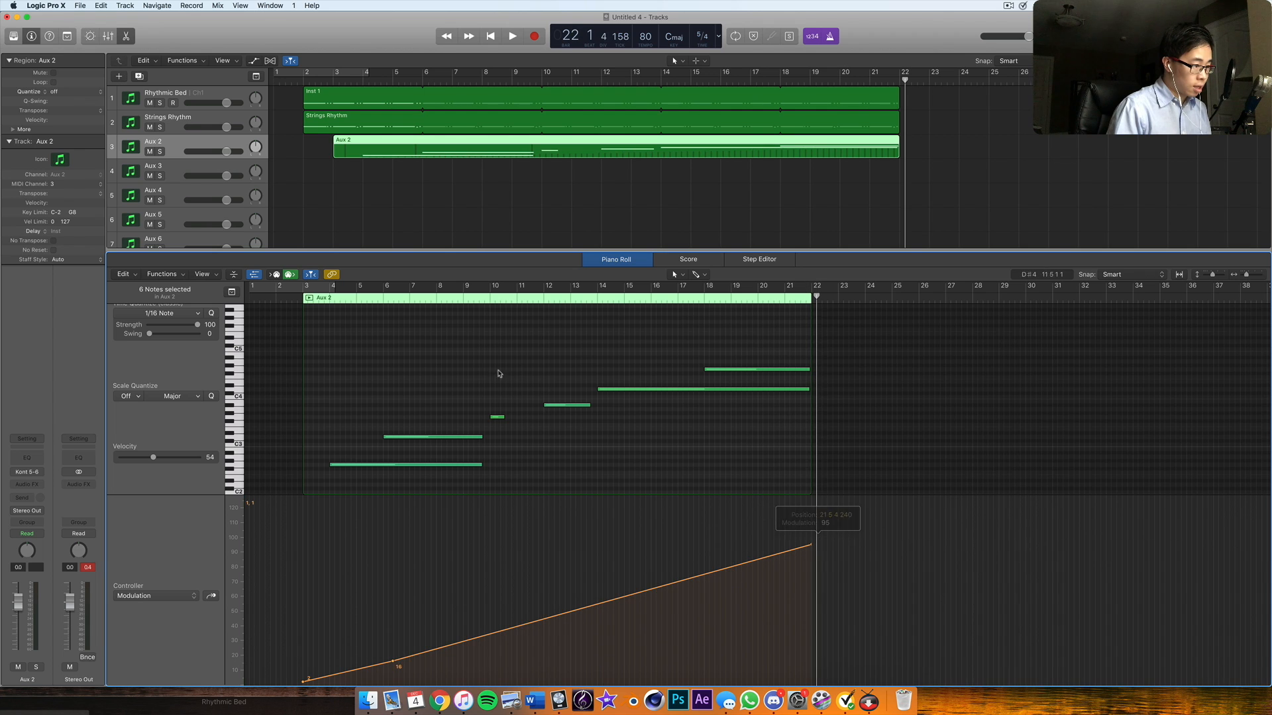
- Play the arrangement from about bar 3 and check the Elysion and Orchestra Complete instruments in Kontakt during playback
double_click(325, 303)
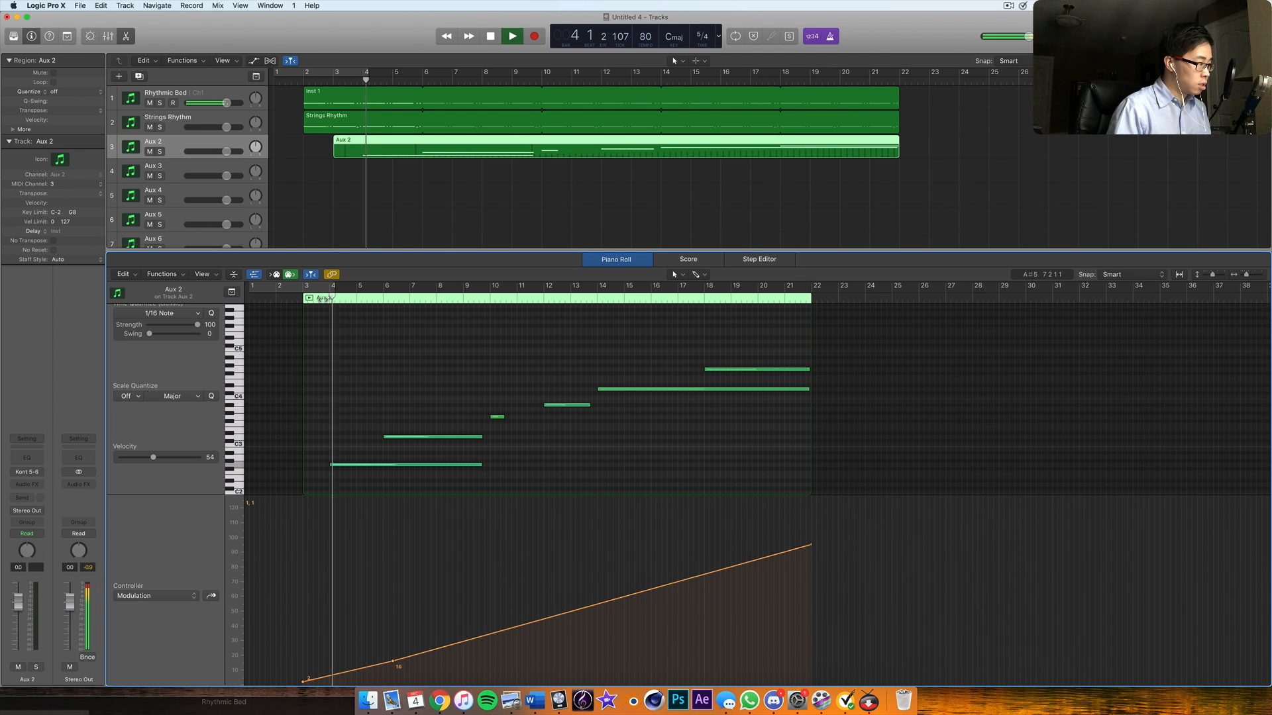
drag(307, 704, 946, 93)
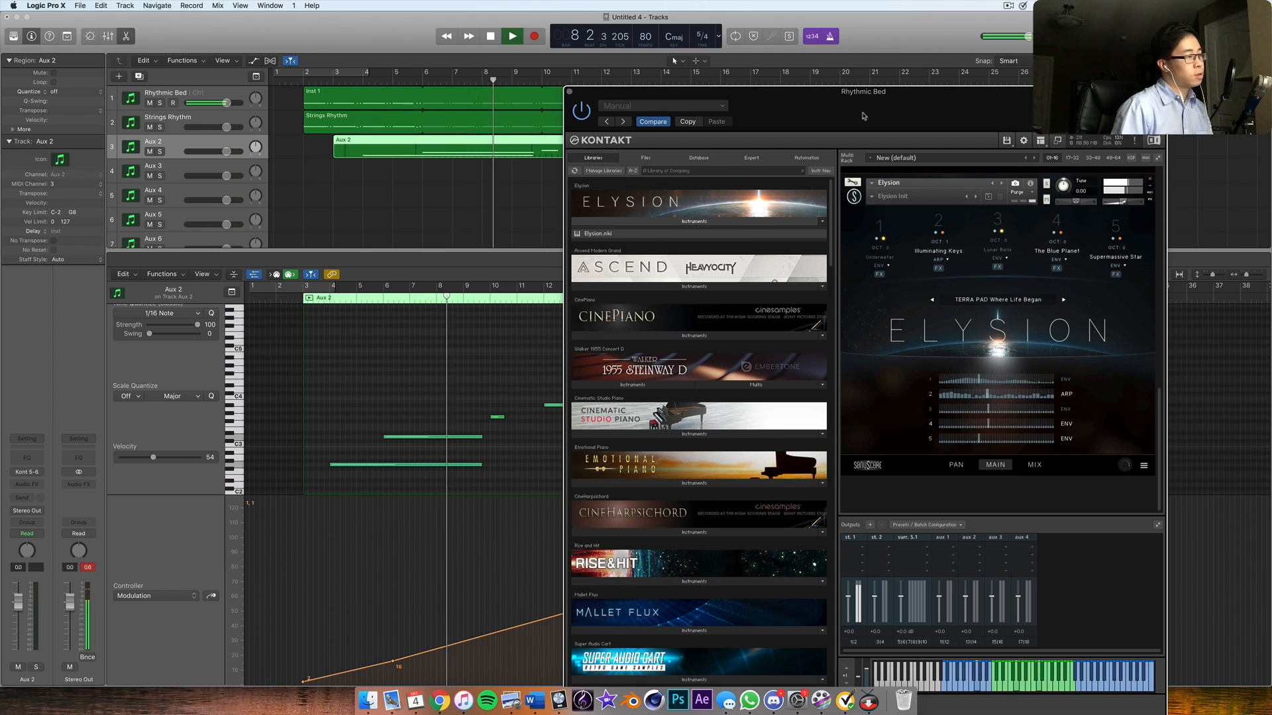
scroll(1114, 398, up, 10)
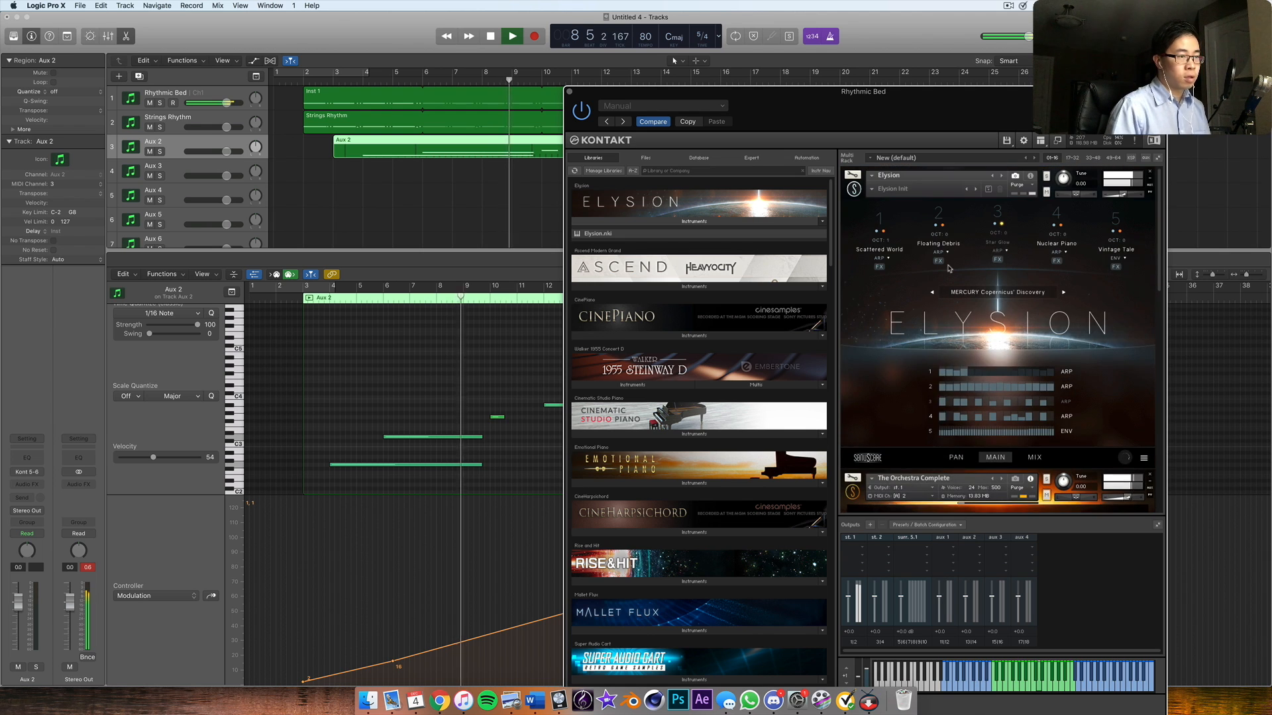
scroll(1114, 406, down, 1)
scroll(1119, 397, down, 3)
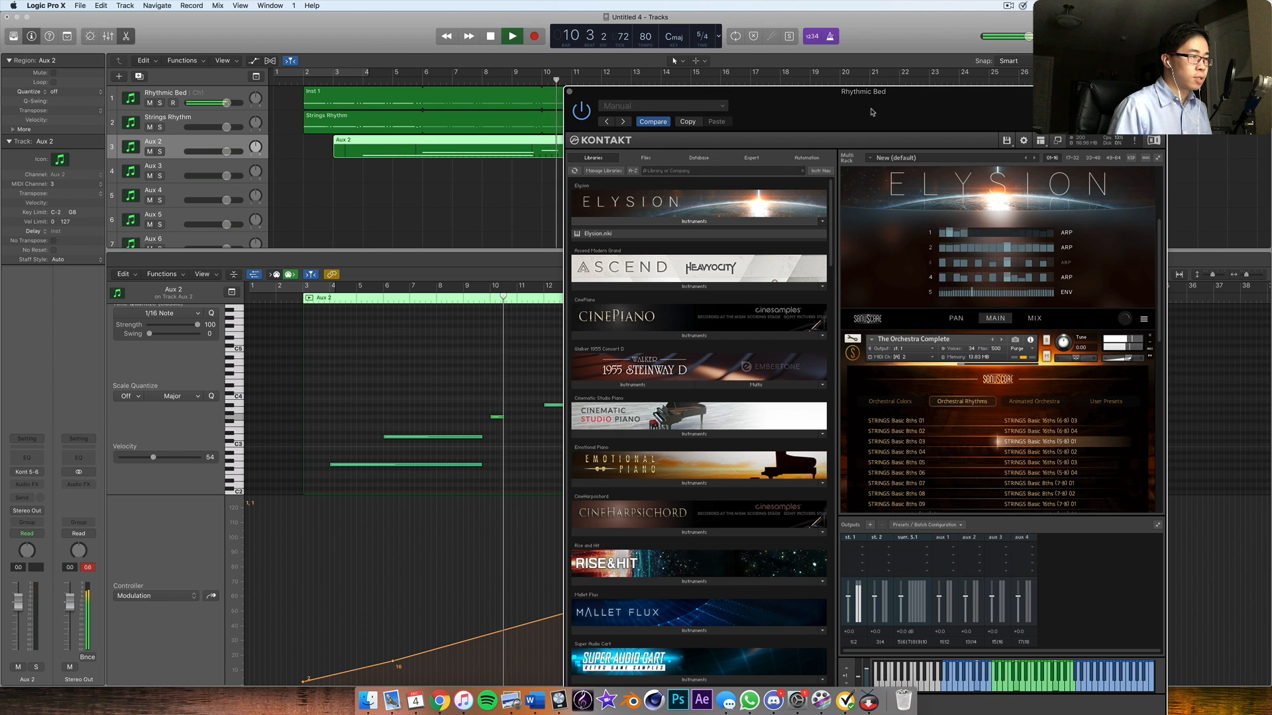
drag(856, 129, 793, 294)
scroll(998, 412, up, 5)
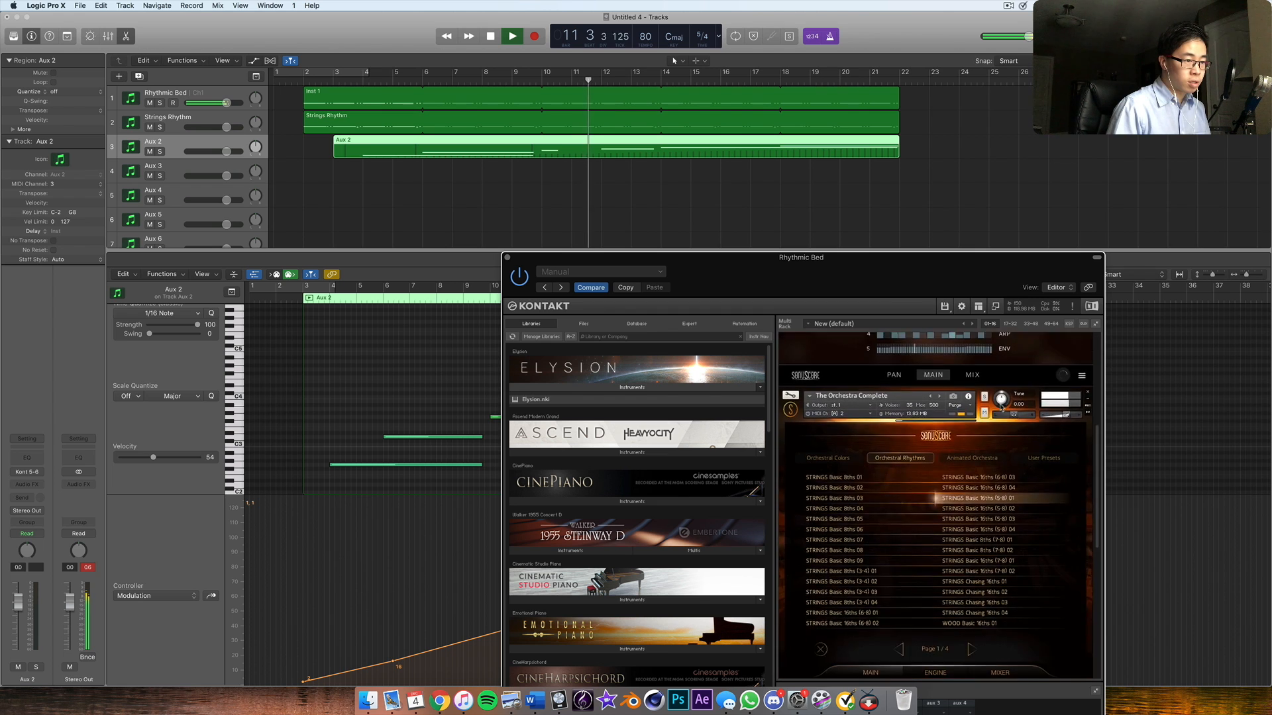
drag(807, 285, 402, 664)
key(space)
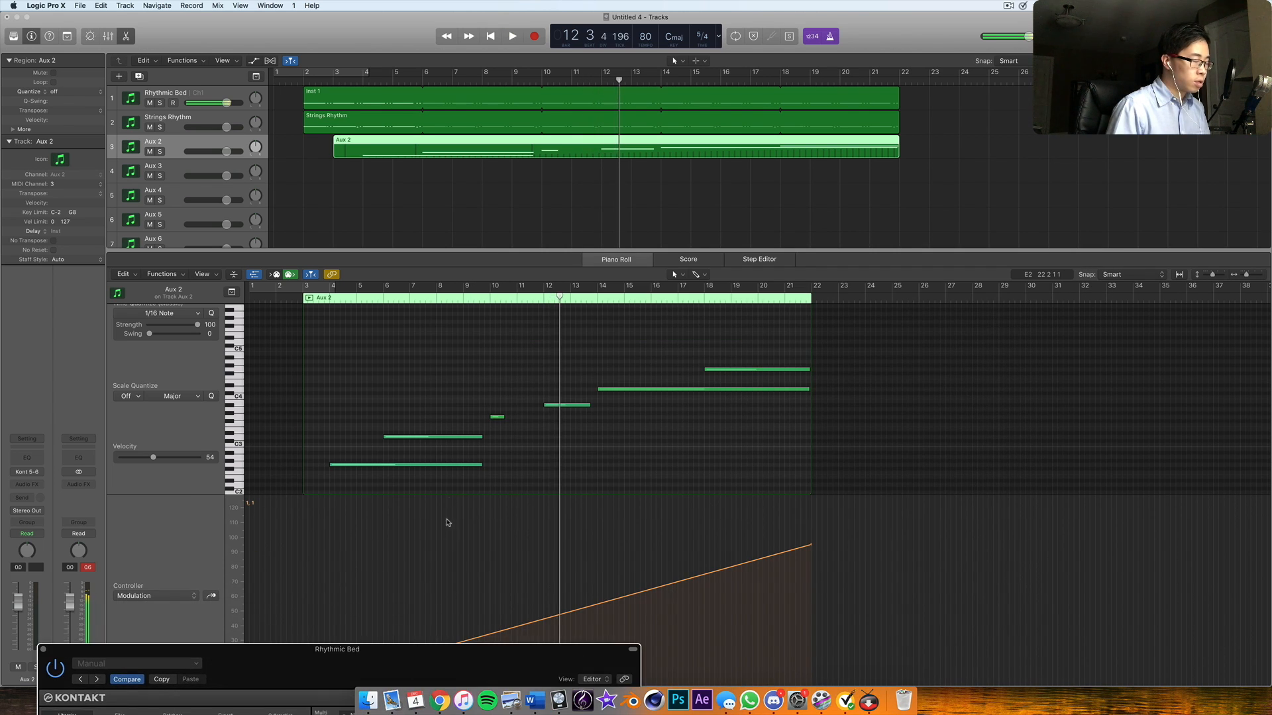
- Lengthen the four lowest notes of the Aux 2 region so they all hold until the region's end at bar 22
drag(469, 429, 823, 469)
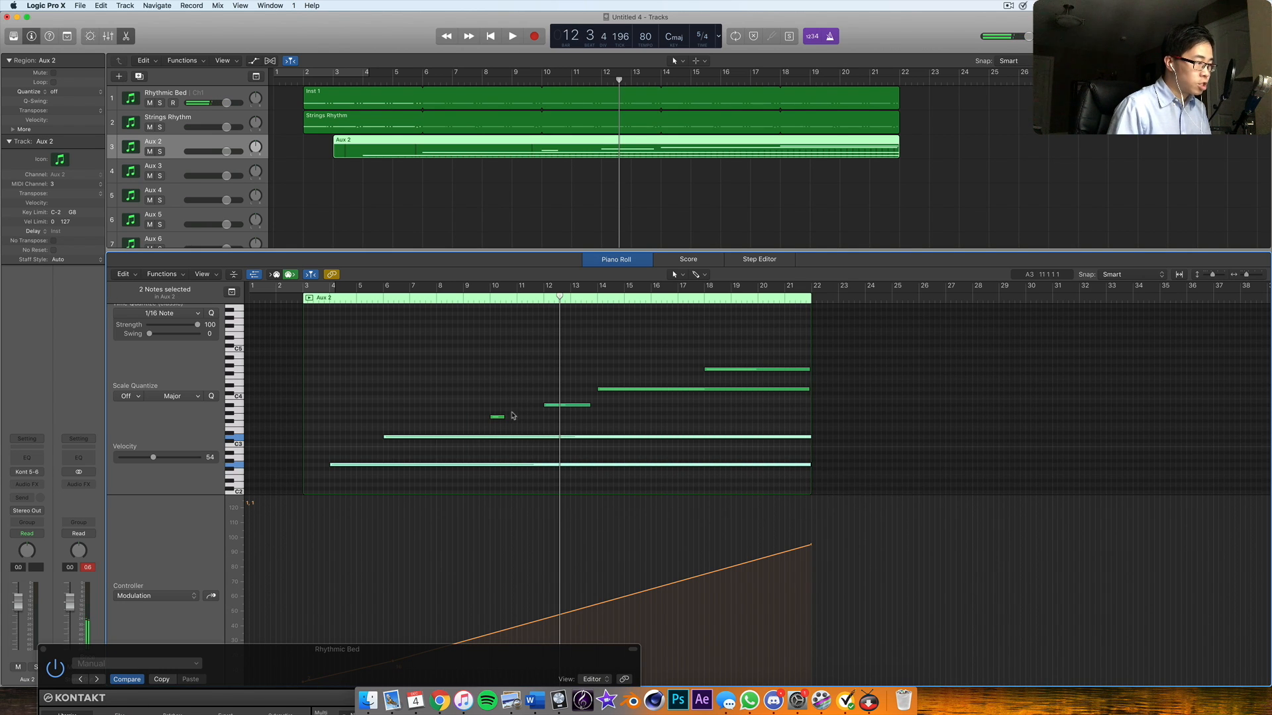
drag(501, 417, 810, 418)
drag(588, 406, 763, 416)
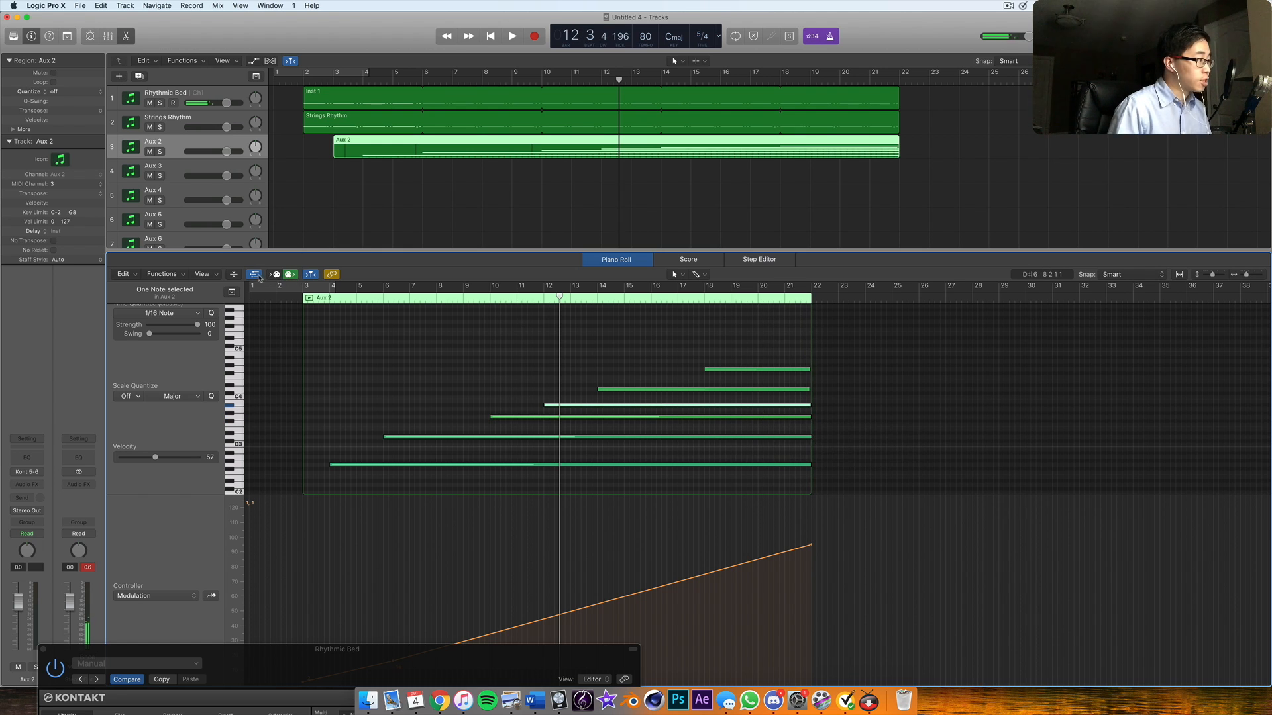
- Show the Aux 2 region's Sustain Pedal data and bring its 127 point down to 0 near the region's start
click(187, 599)
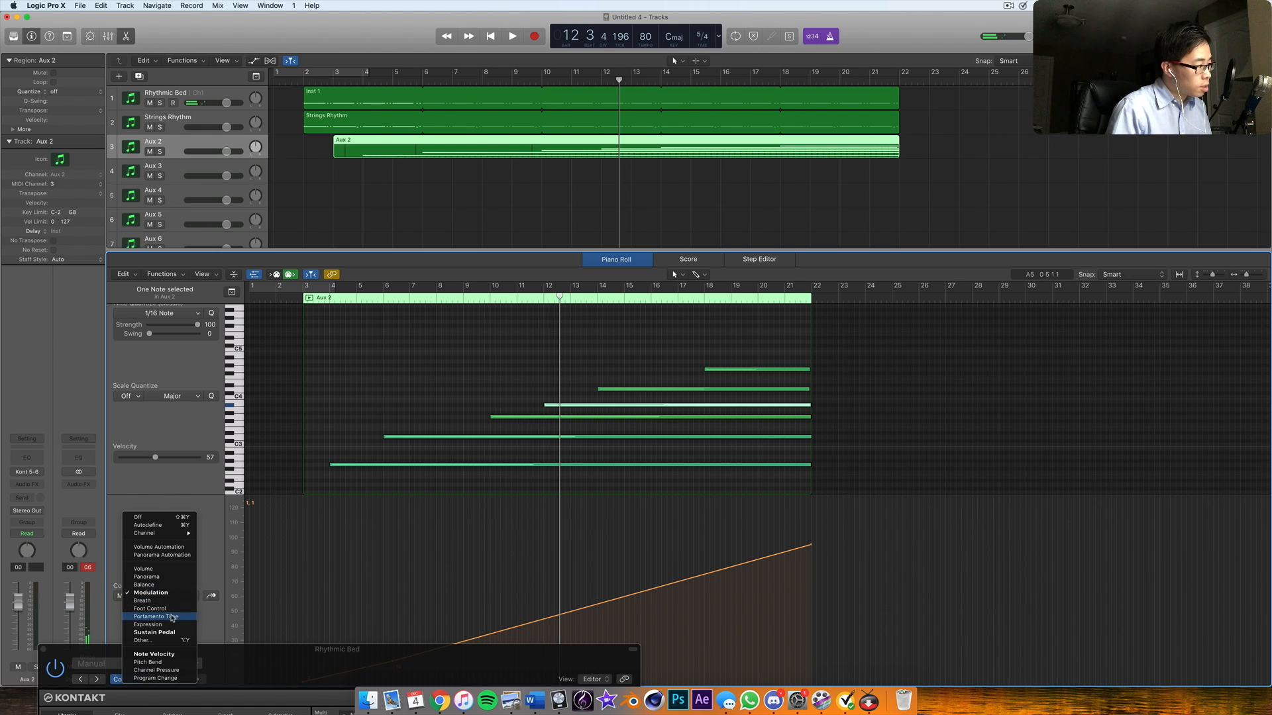
click(357, 671)
drag(434, 661, 211, 714)
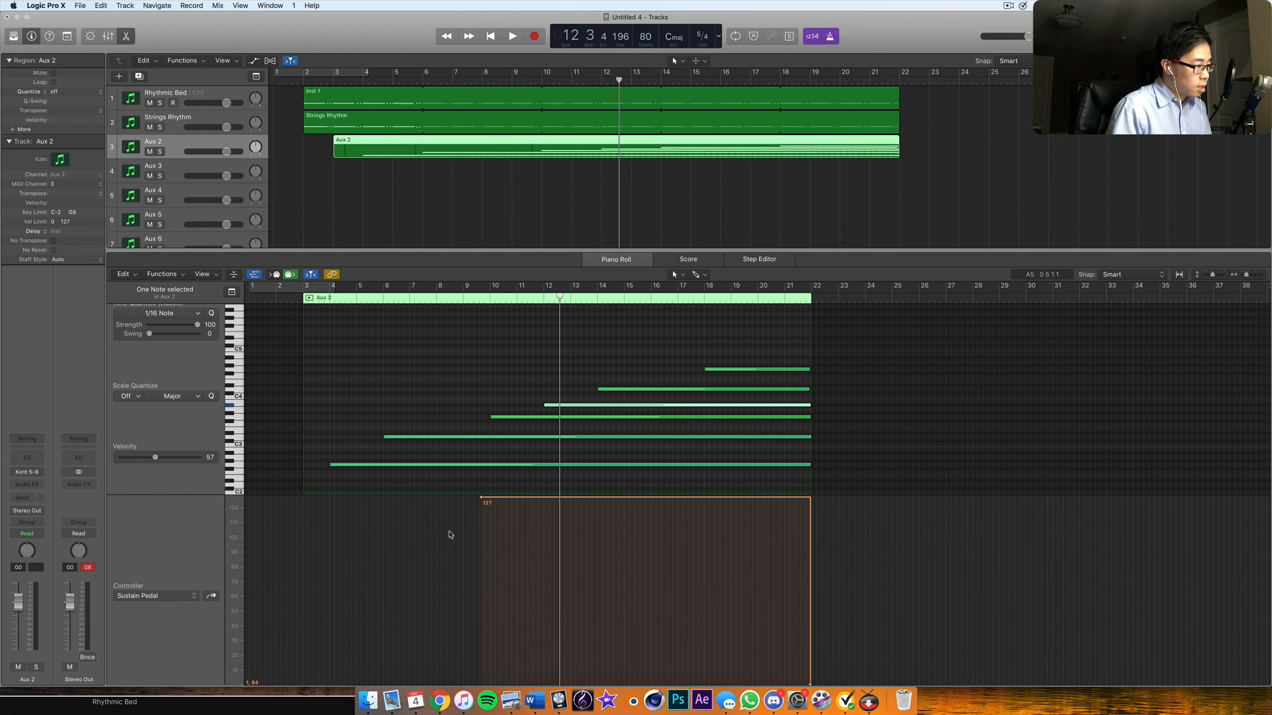
drag(481, 497, 307, 684)
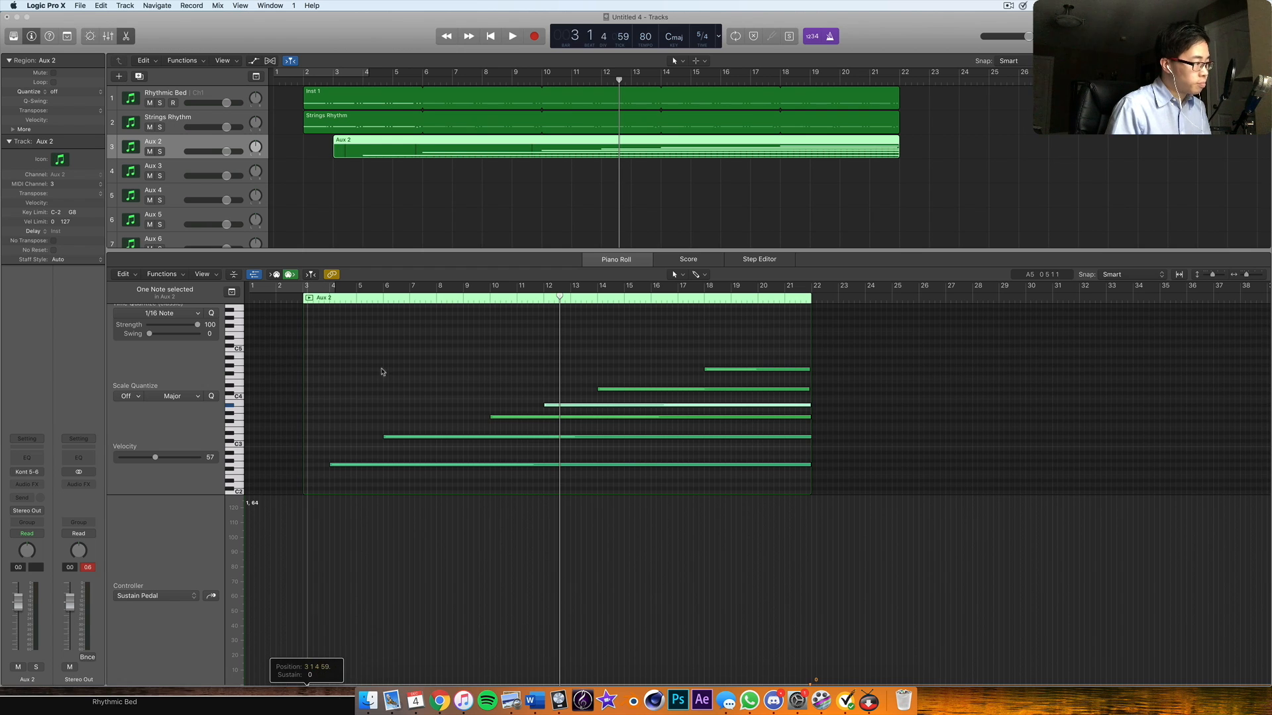
- Rename the Aux 2 track as "Top Pad"
double_click(153, 142)
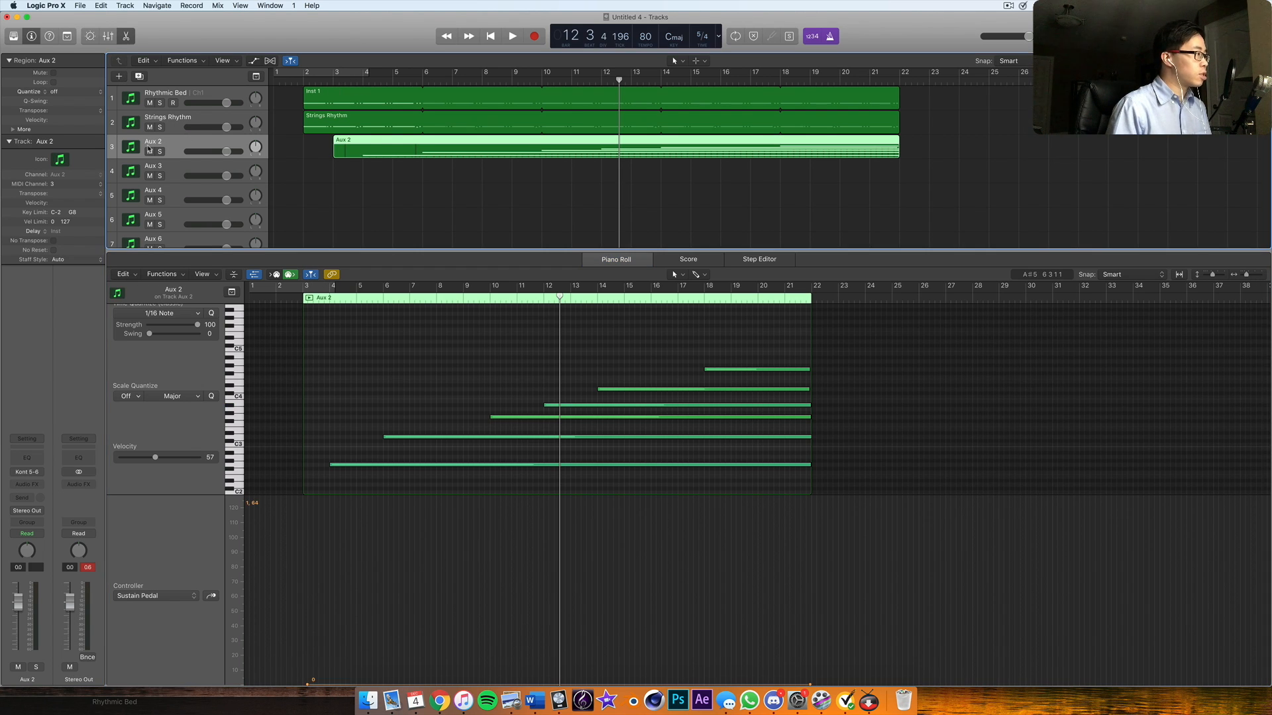
text(Top Pad)
key(Return)
- Play the track from before bar 2 and mute layer 2, Floating Debris, in the rhythmic bed's Elysion instrument
drag(279, 706, 833, 98)
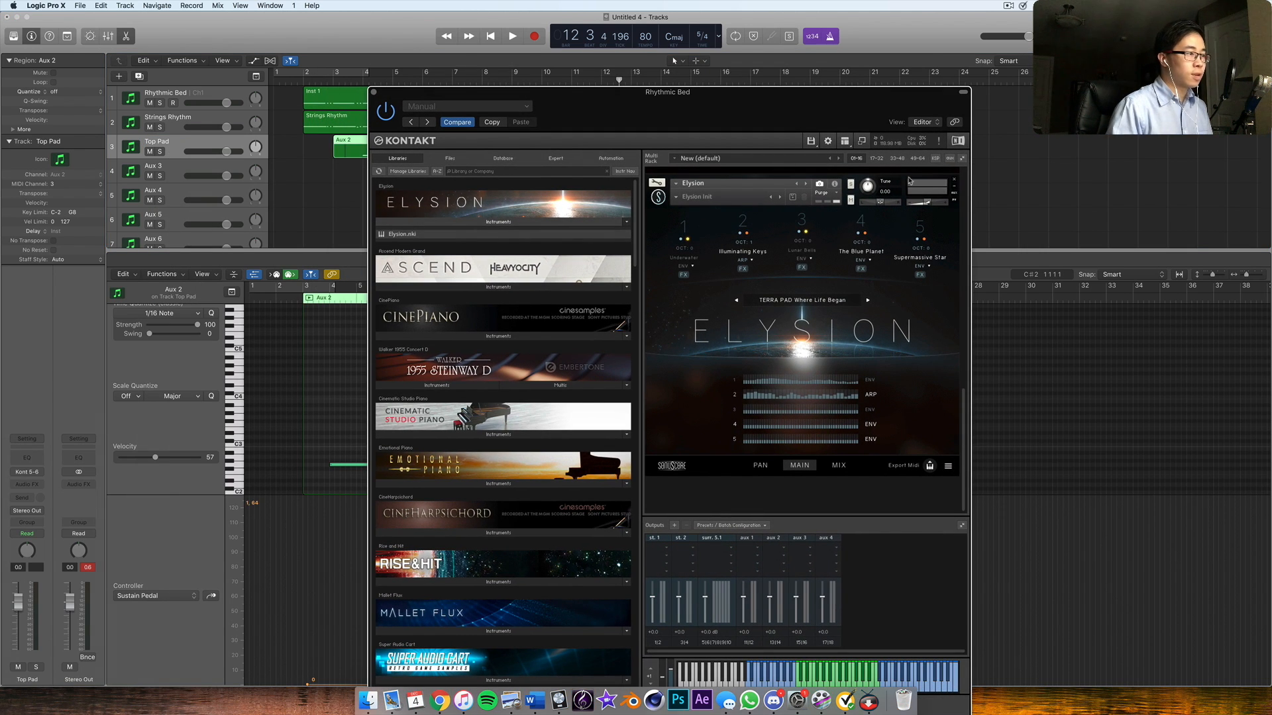
scroll(728, 317, up, 10)
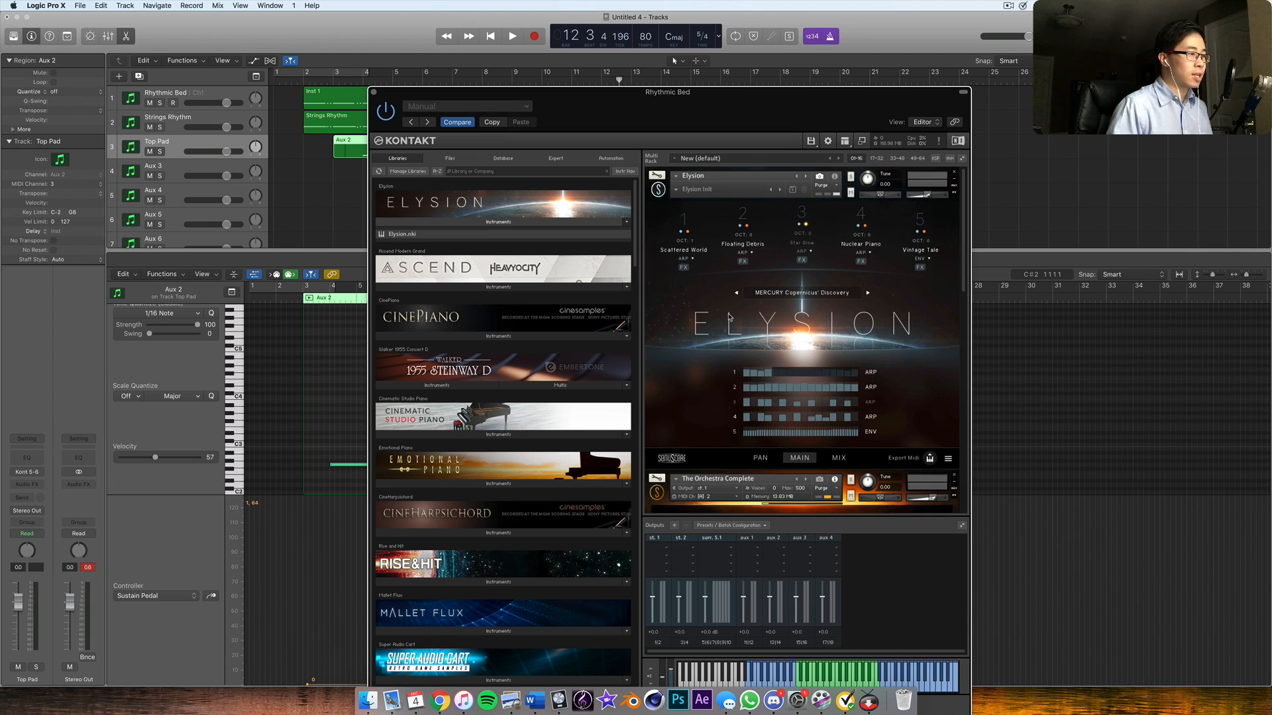
click(292, 80)
key(space)
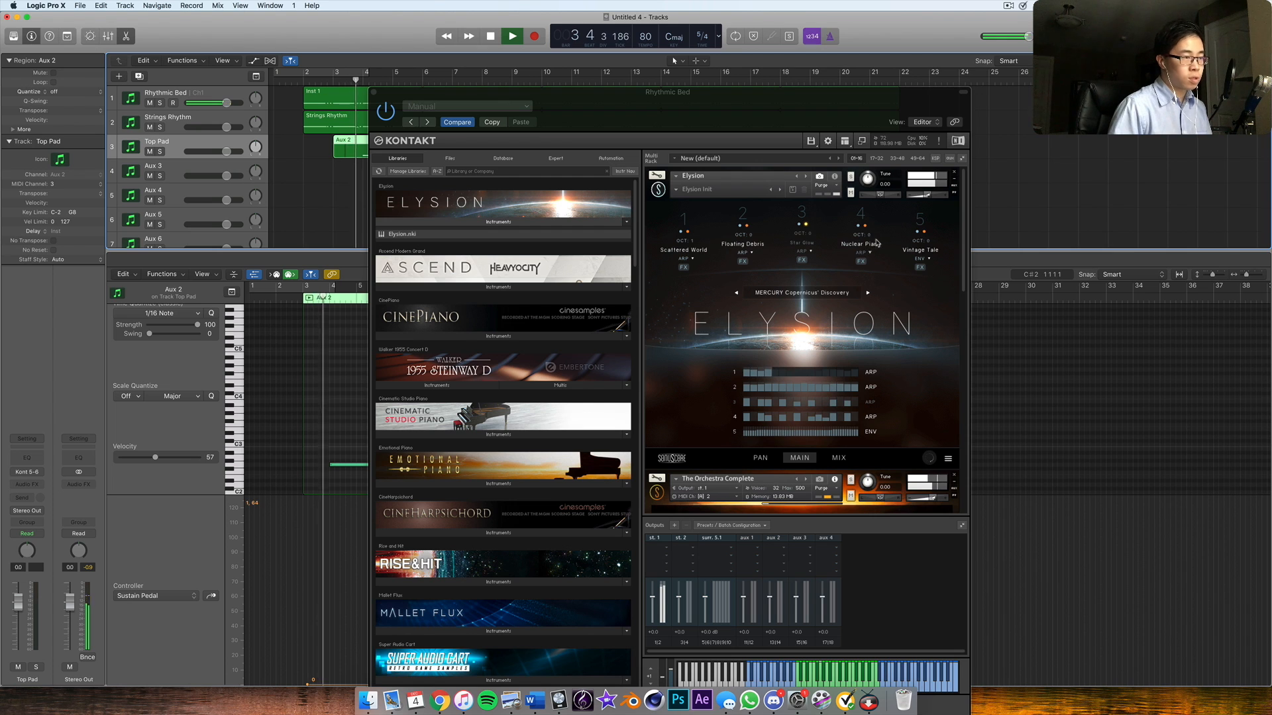
click(740, 226)
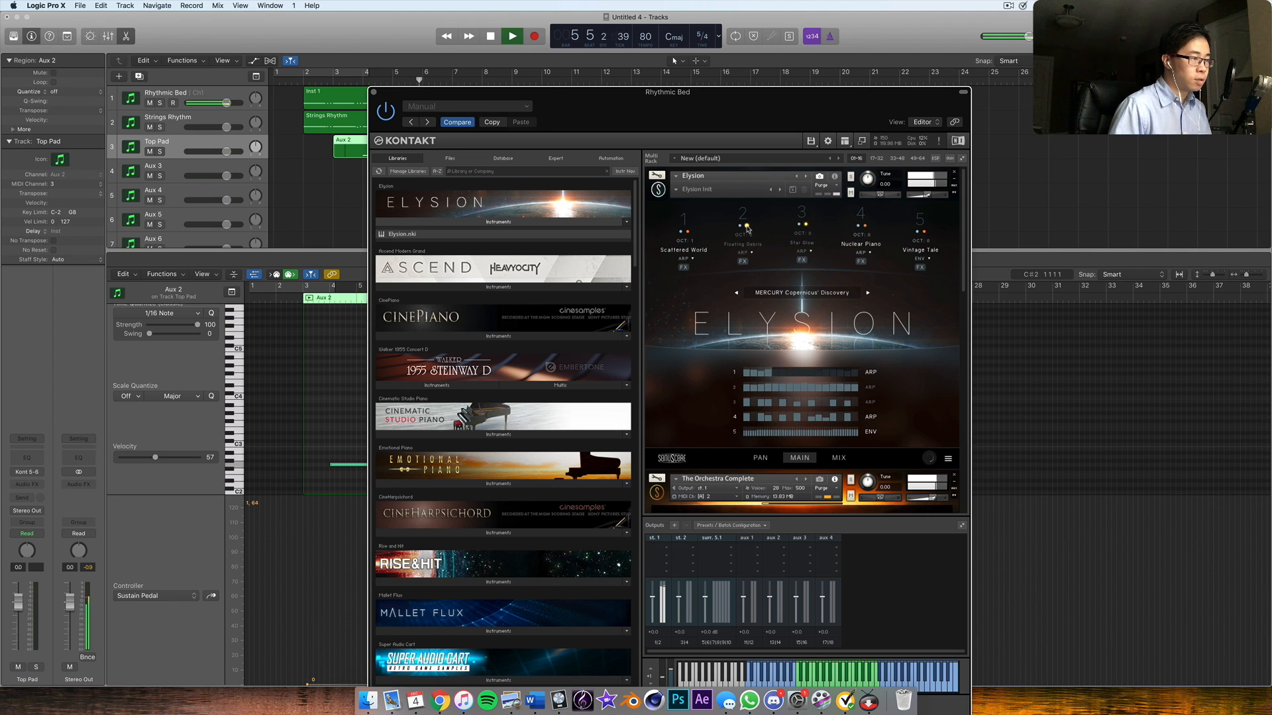
key(space)
scroll(781, 251, down, 5)
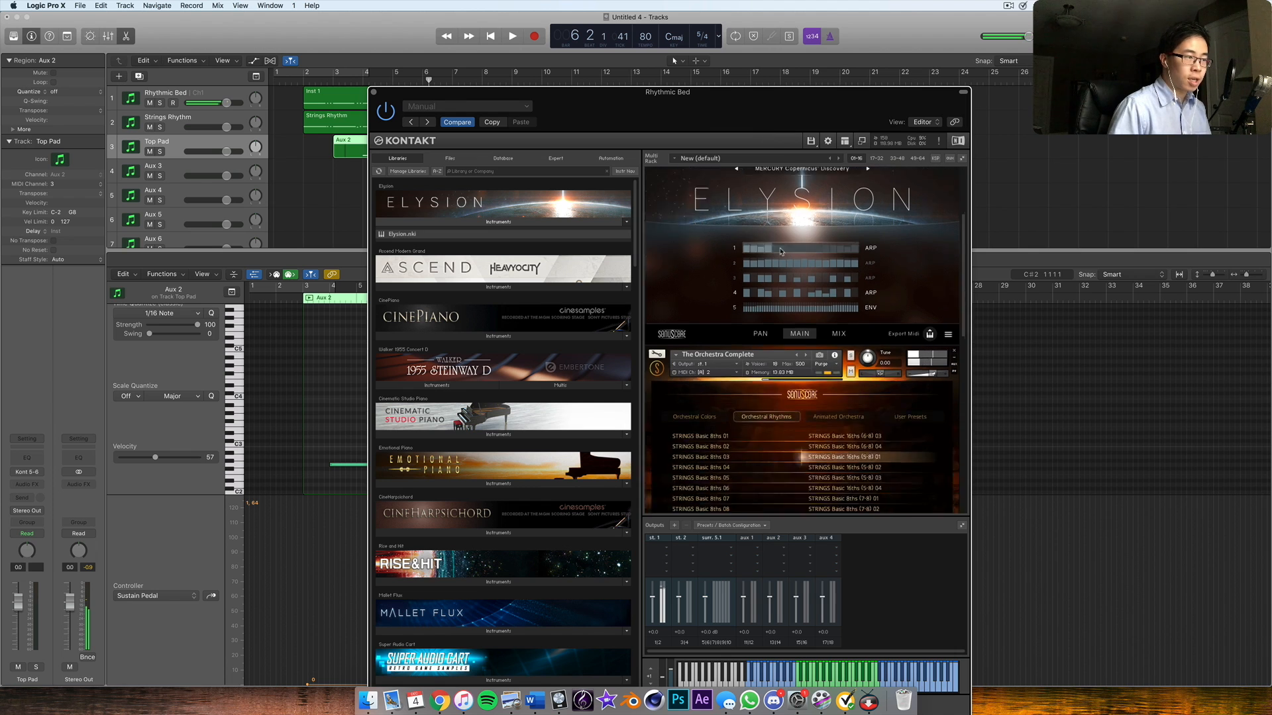
scroll(781, 251, down, 3)
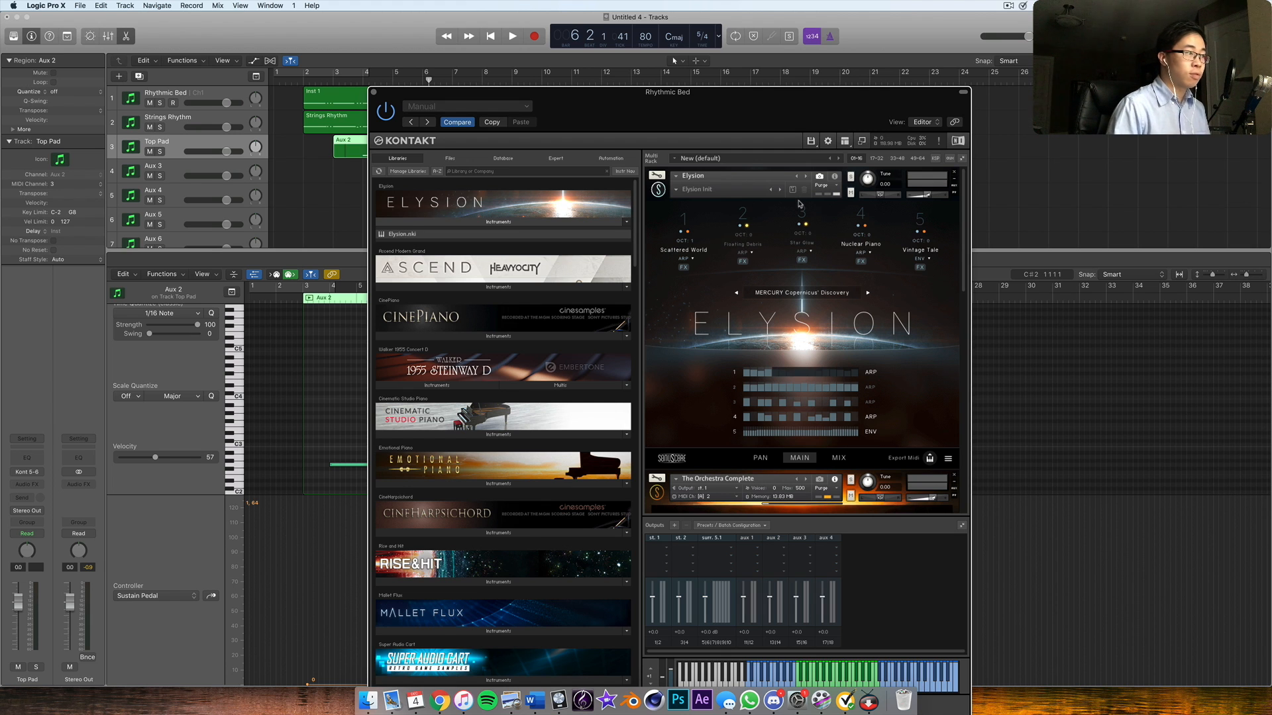
- Load 05 French Horns Legato from The Orchestra Complete's brass instruments into the Kontakt rack while the track plays
scroll(799, 204, down, 10)
scroll(553, 327, down, 1)
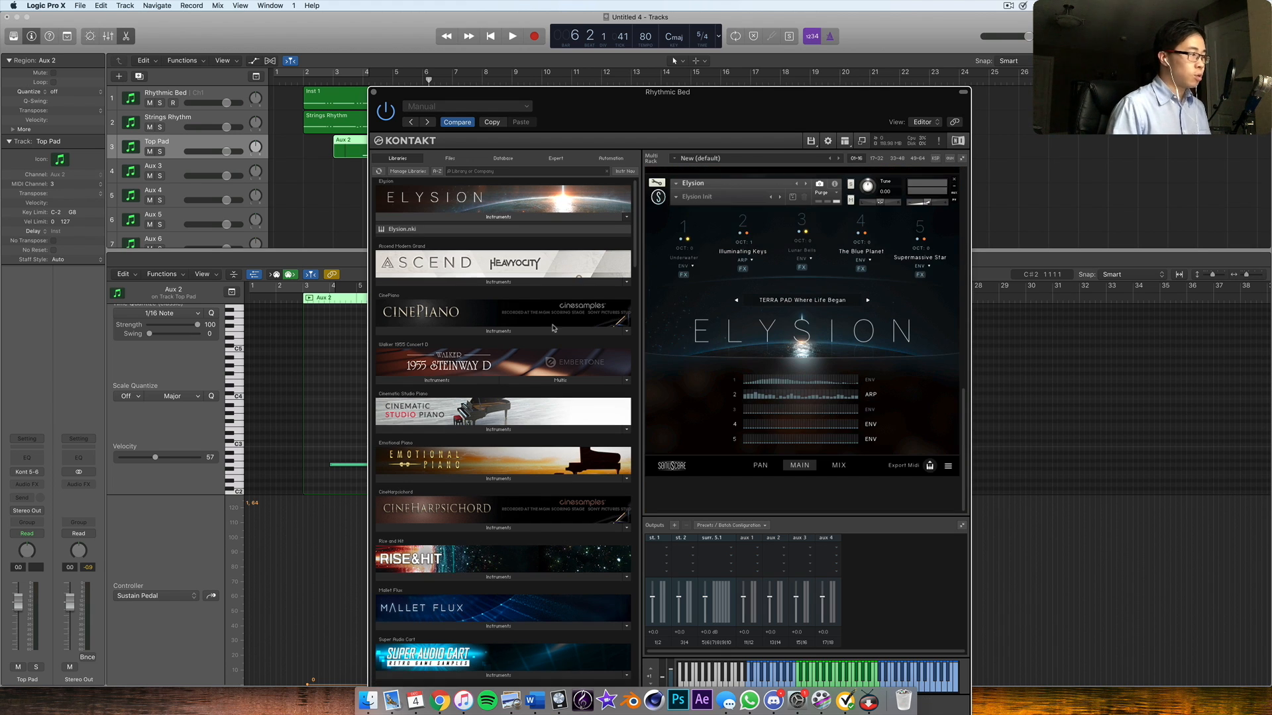
scroll(515, 257, down, 15)
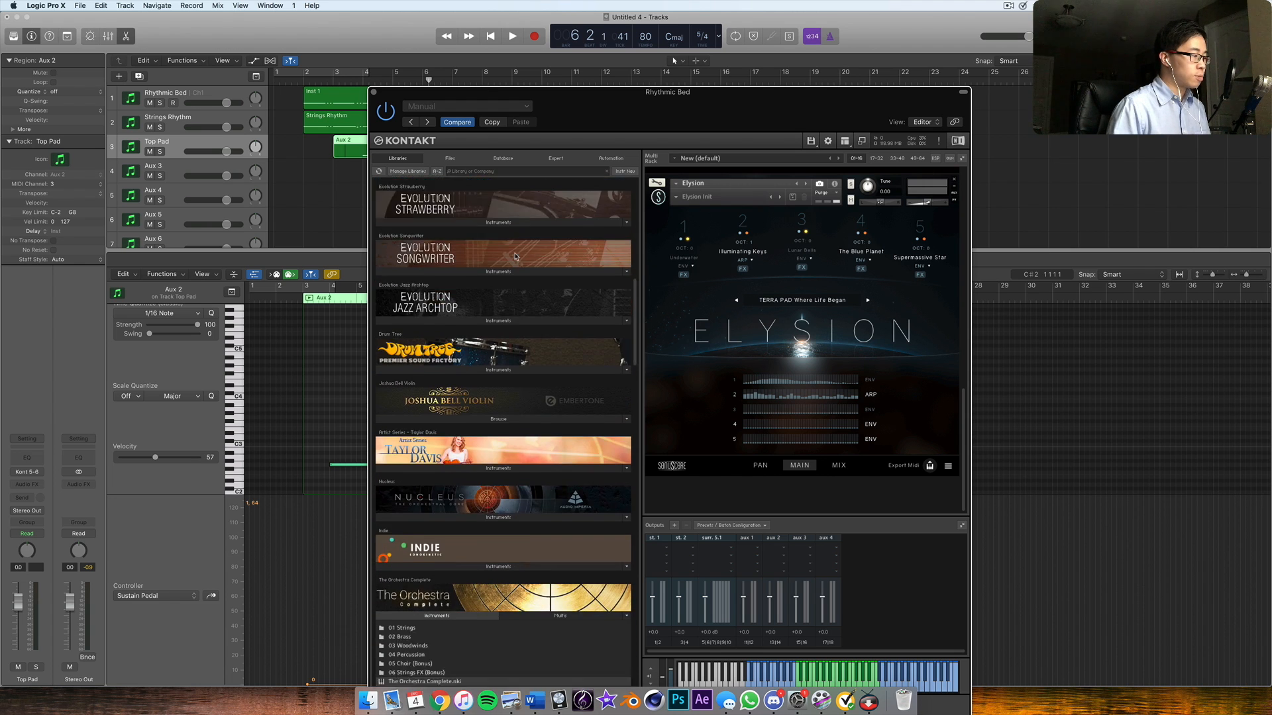
scroll(516, 257, down, 4)
click(293, 100)
key(space)
double_click(402, 388)
double_click(425, 390)
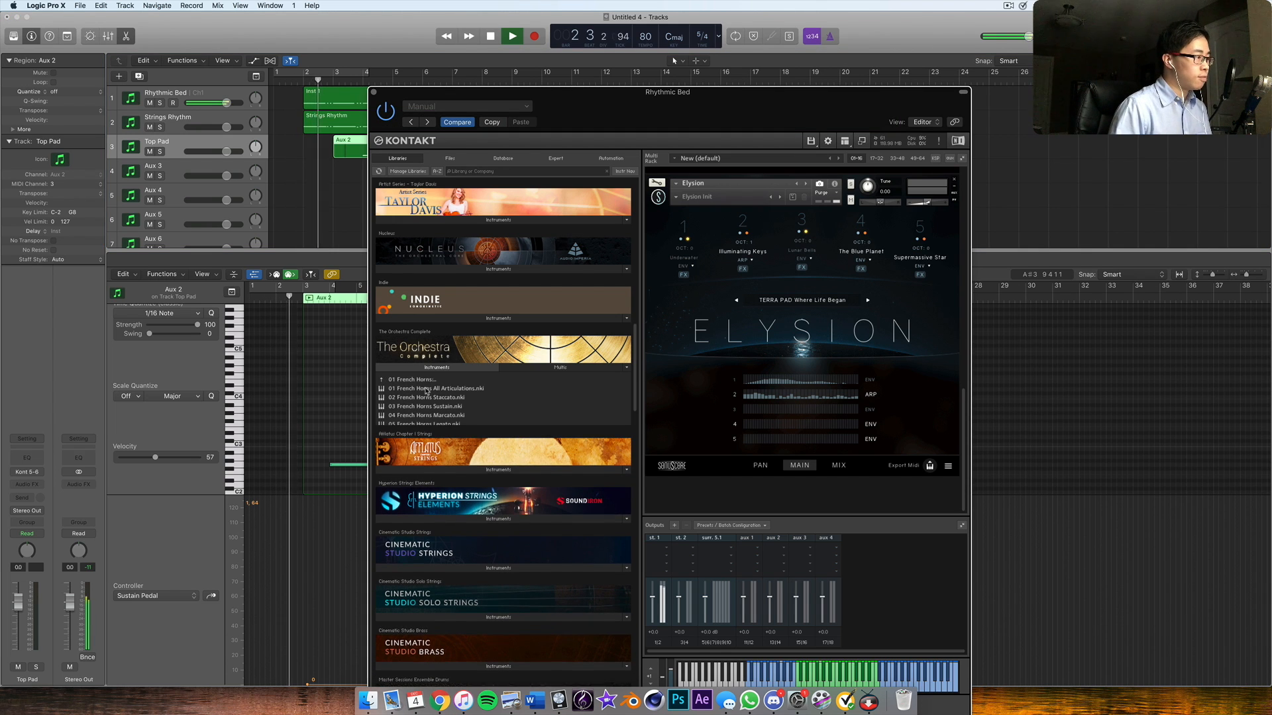
double_click(462, 425)
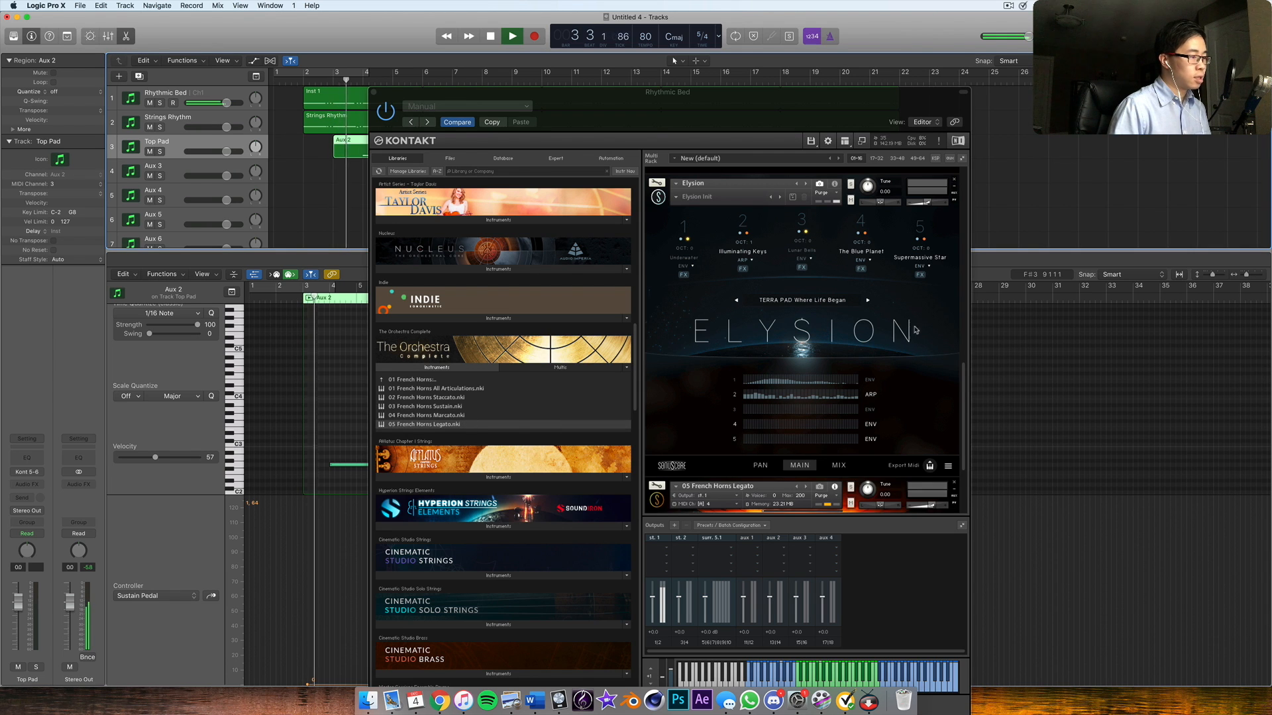
scroll(916, 330, down, 3)
drag(773, 142, 995, 65)
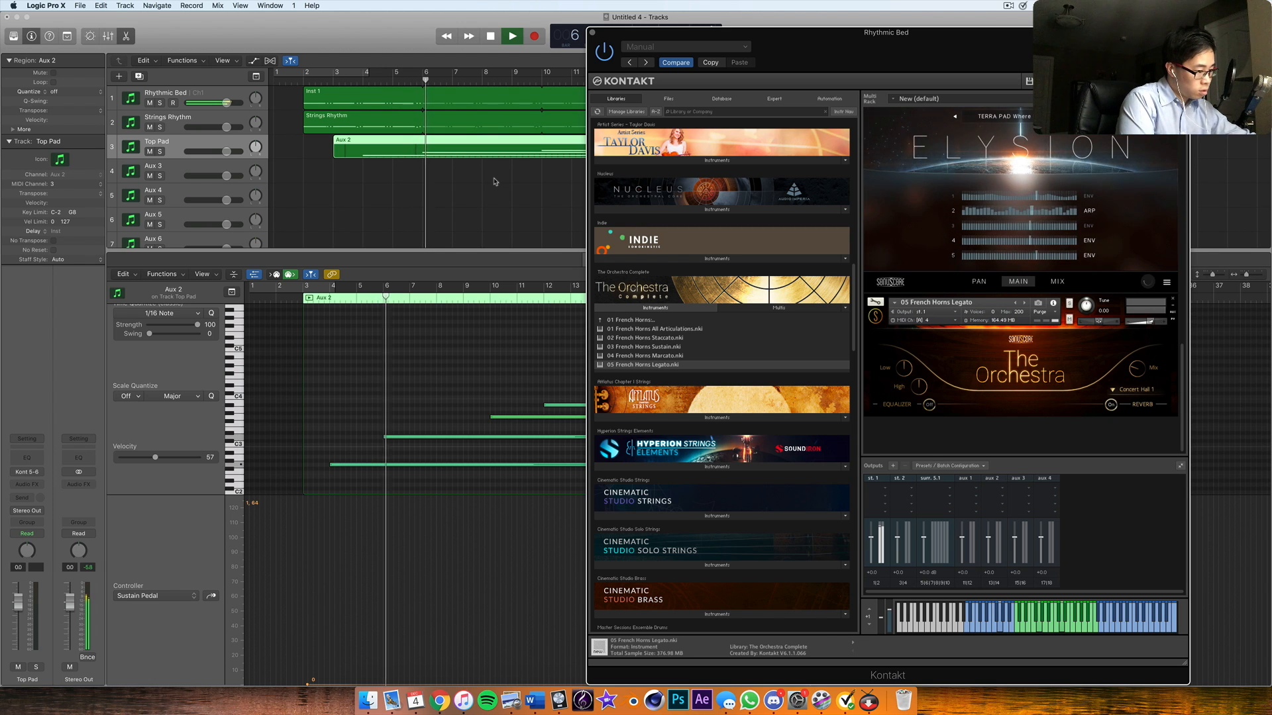
- Record a French horn legato melody on the Aux 3 track from bar 5 to about bar 23
click(187, 167)
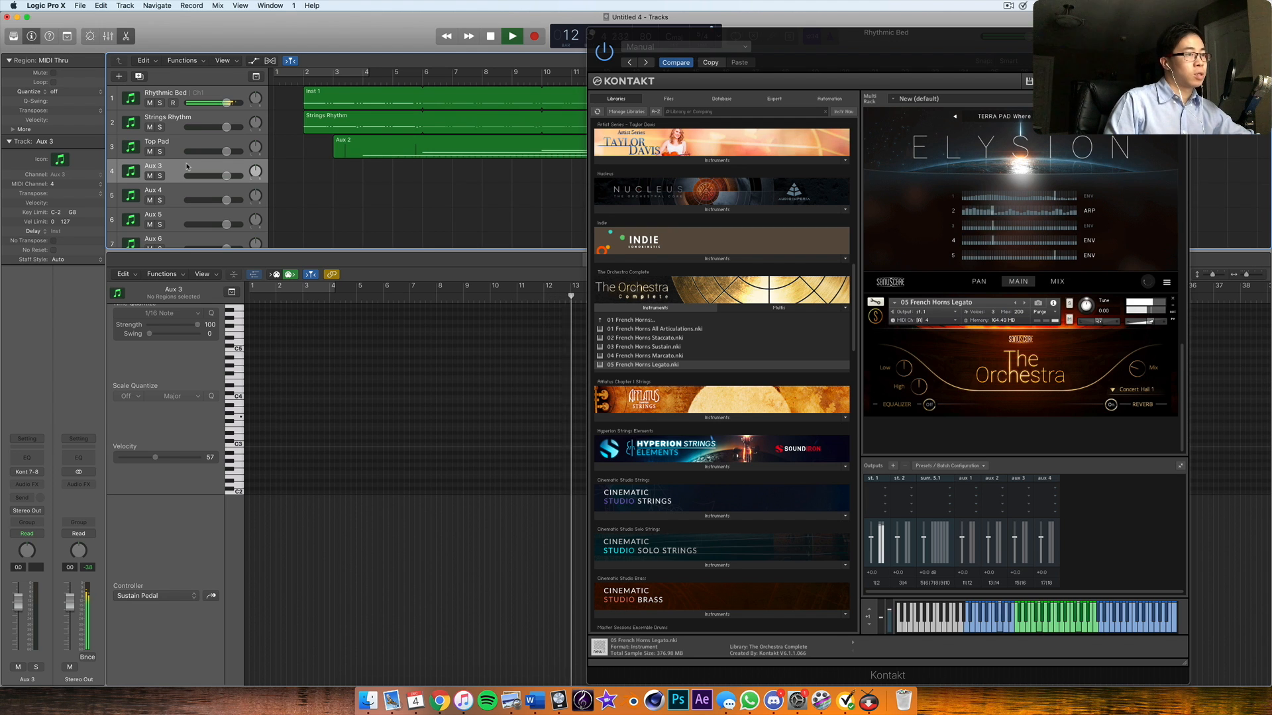
click(331, 80)
drag(991, 59, 972, 244)
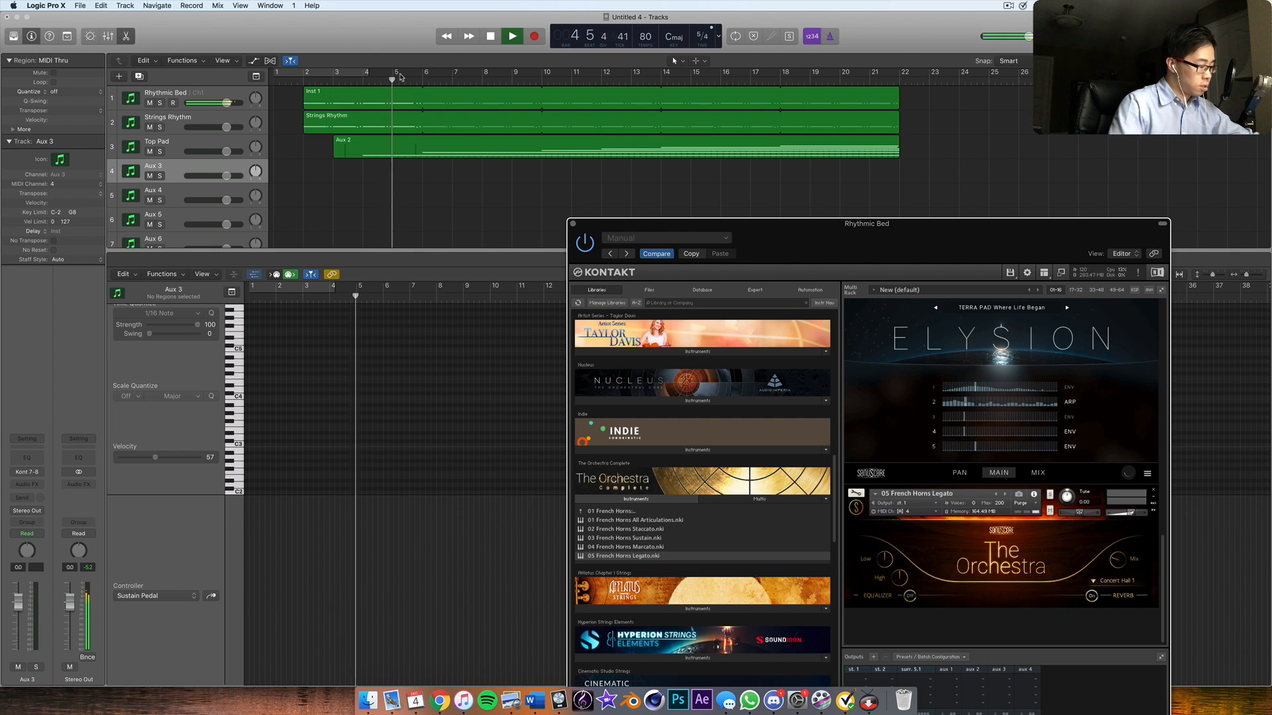
key(r)
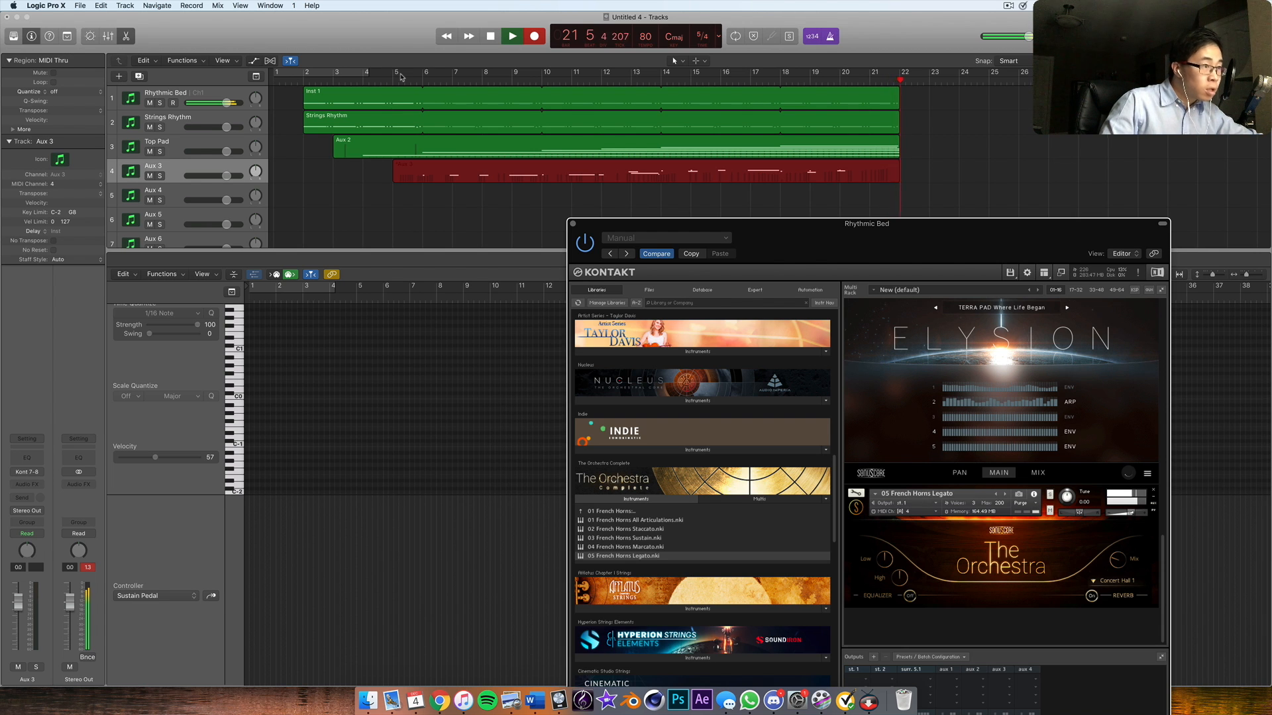
key(space)
- Play back the Aux 3 horn take from just before bar 6, with its recorded notes in view
click(779, 81)
drag(934, 235, 537, 412)
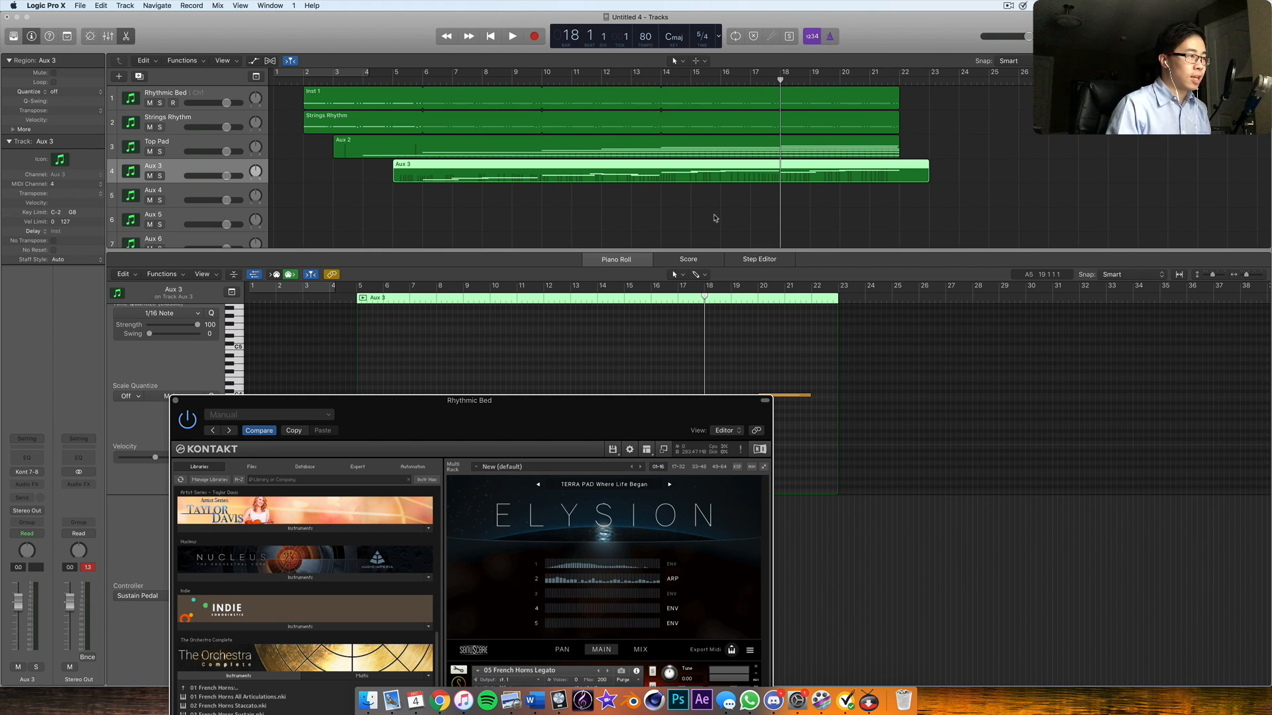
click(418, 76)
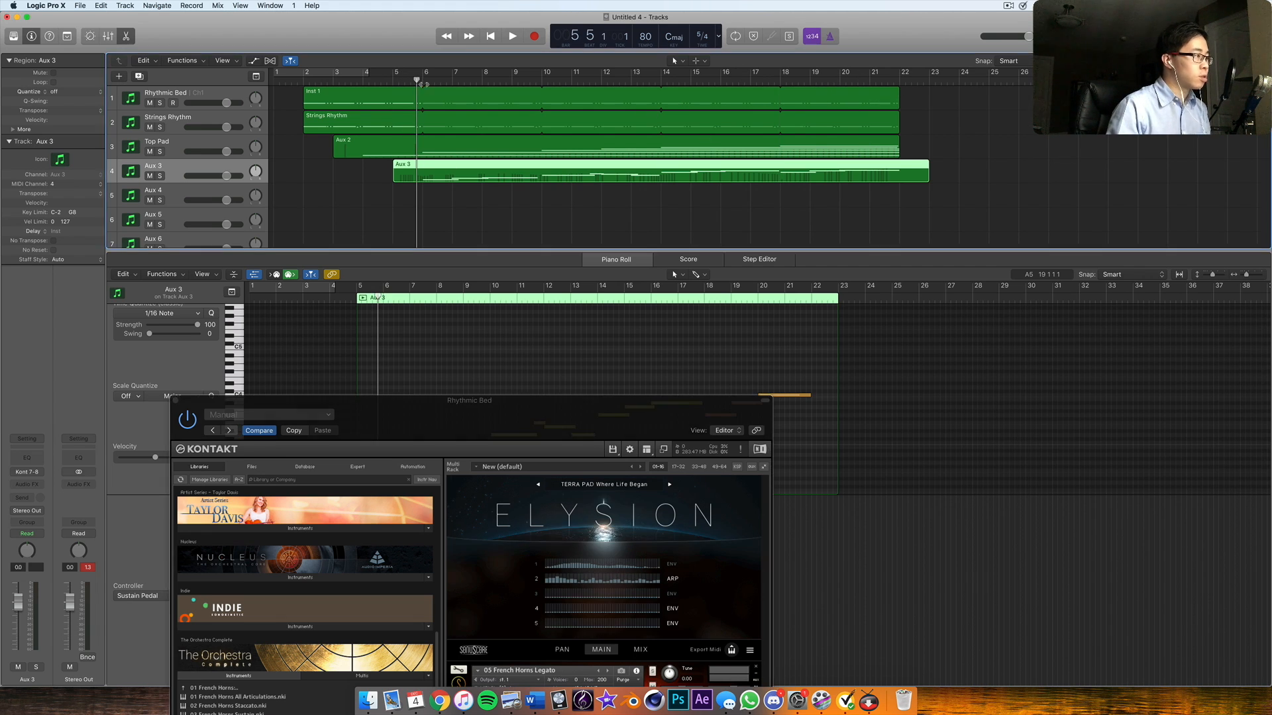
drag(507, 416, 484, 593)
key(space)
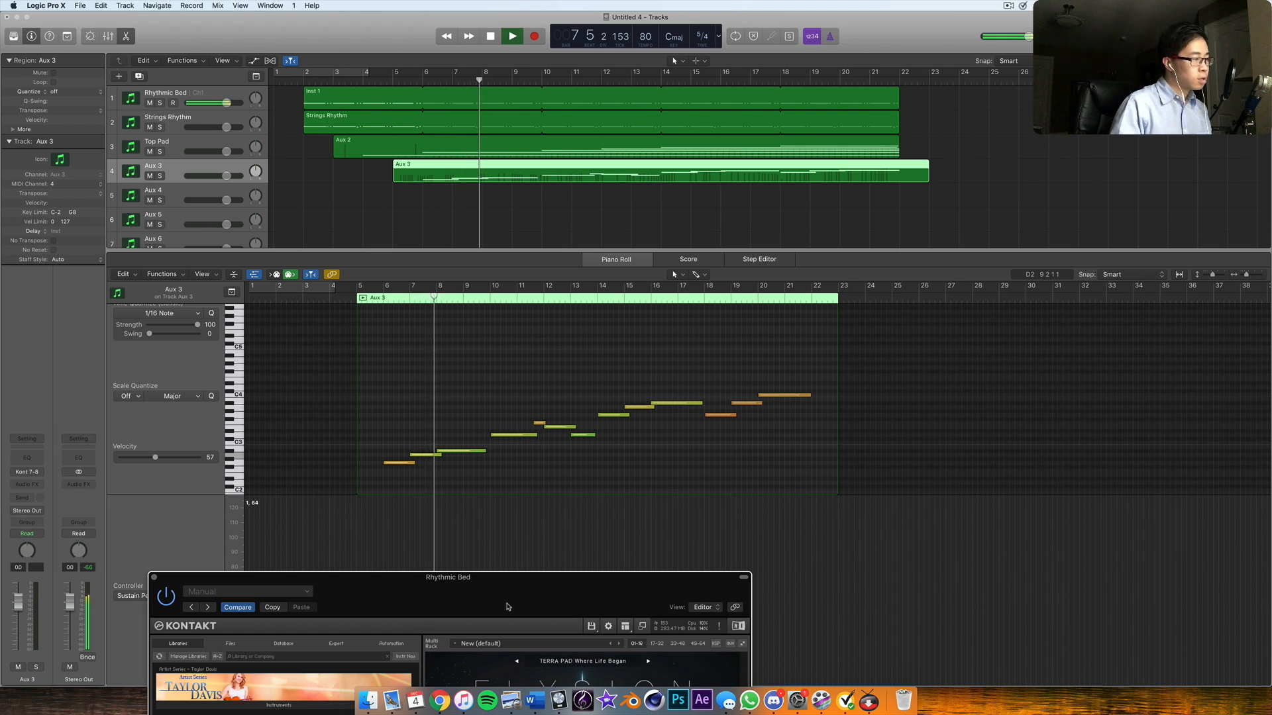
drag(539, 602, 816, 148)
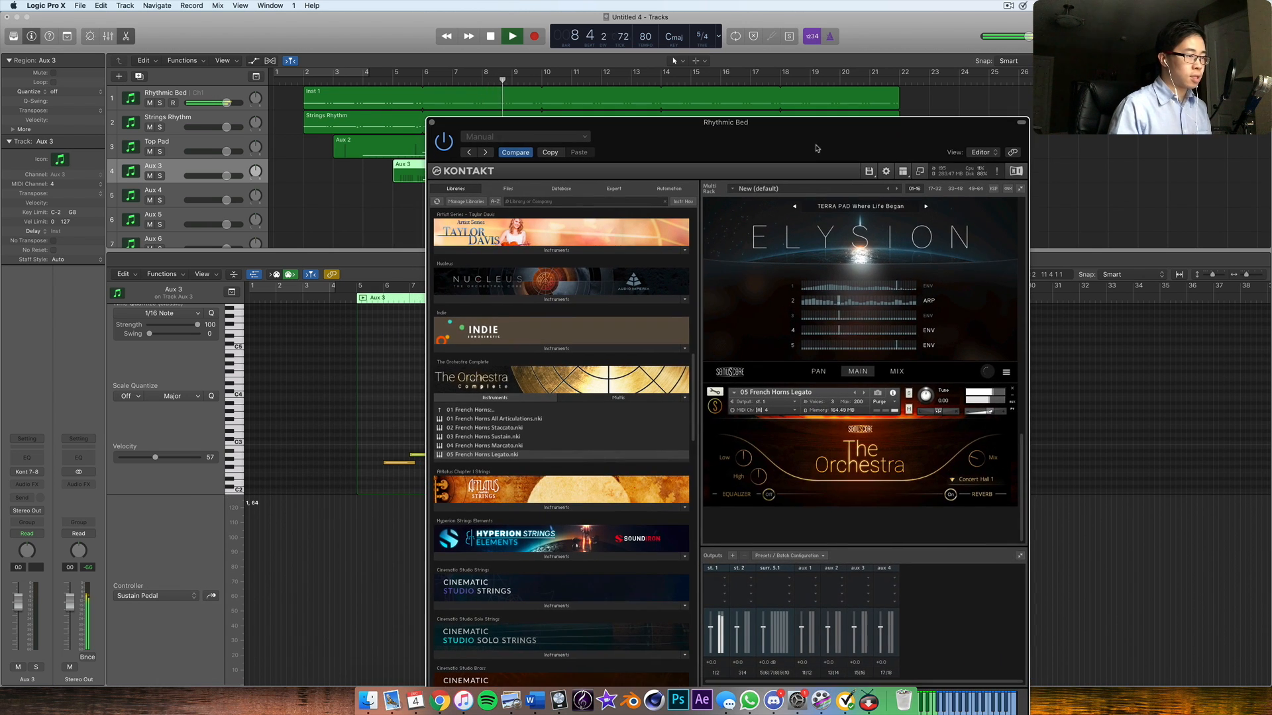
key(space)
- Load the Timpani instrument from The Orchestra Complete's percussion folder into the Kontakt rack
click(471, 410)
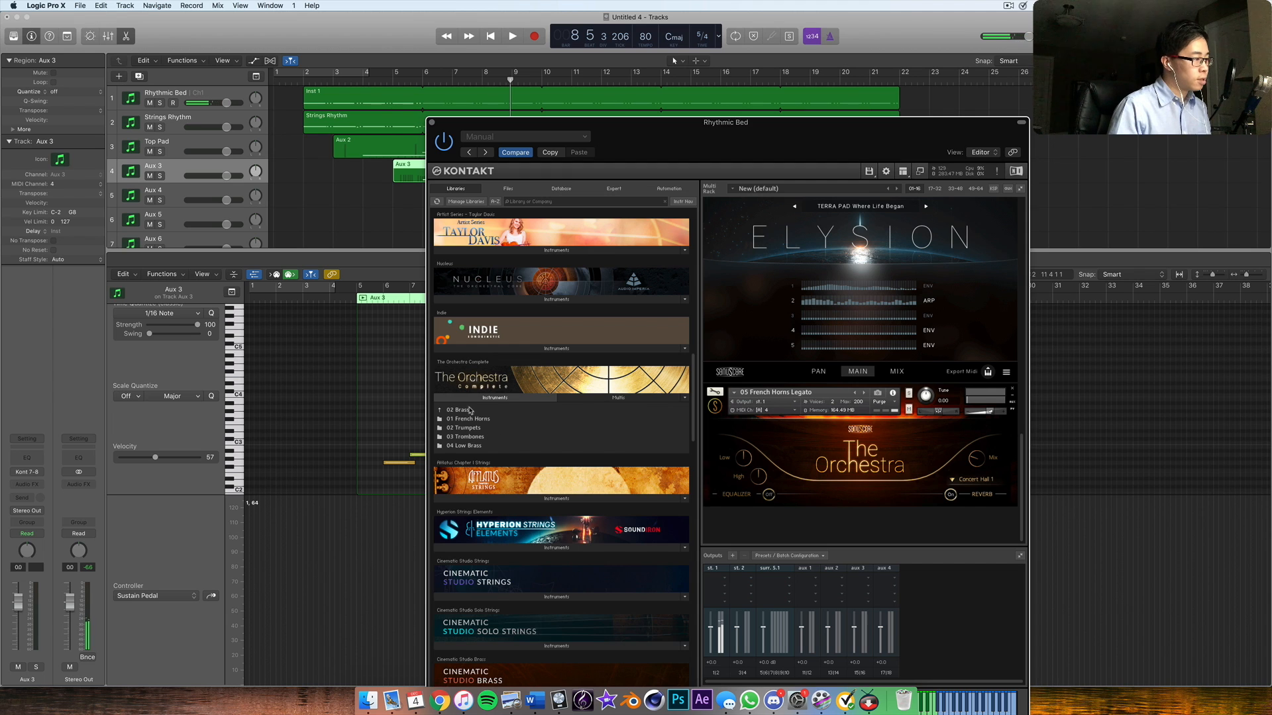
click(471, 410)
double_click(480, 437)
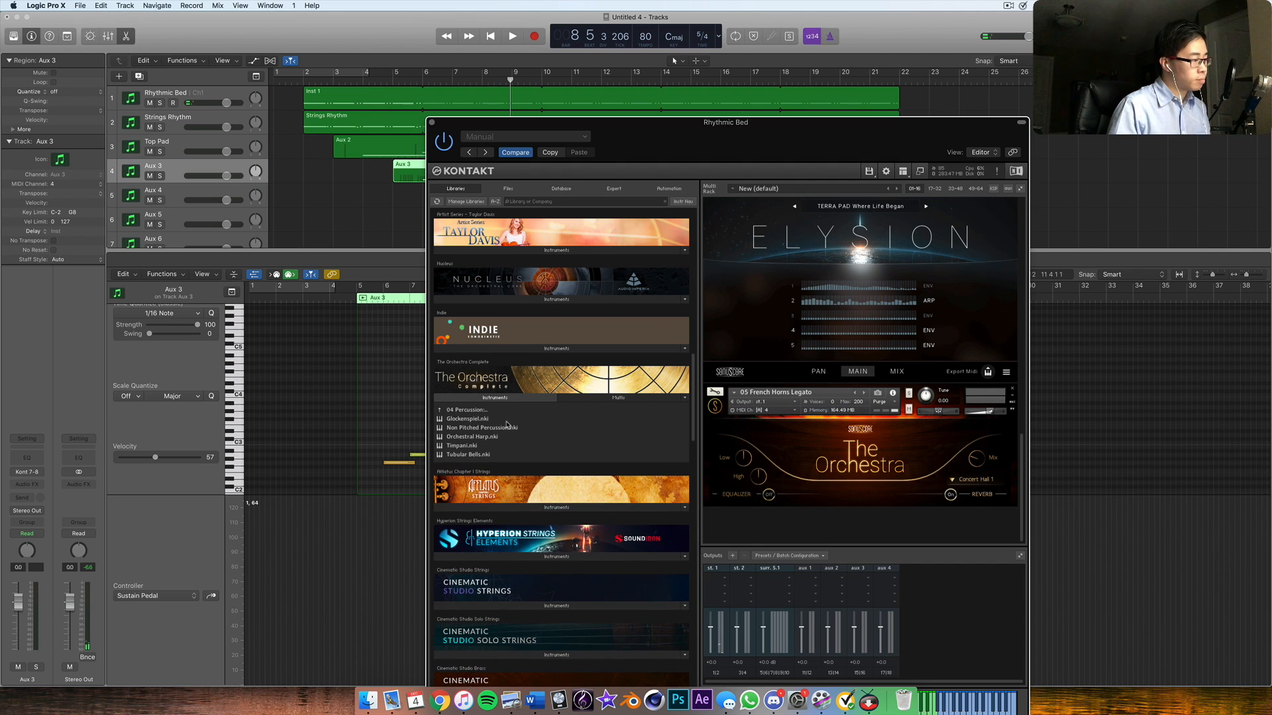
double_click(475, 447)
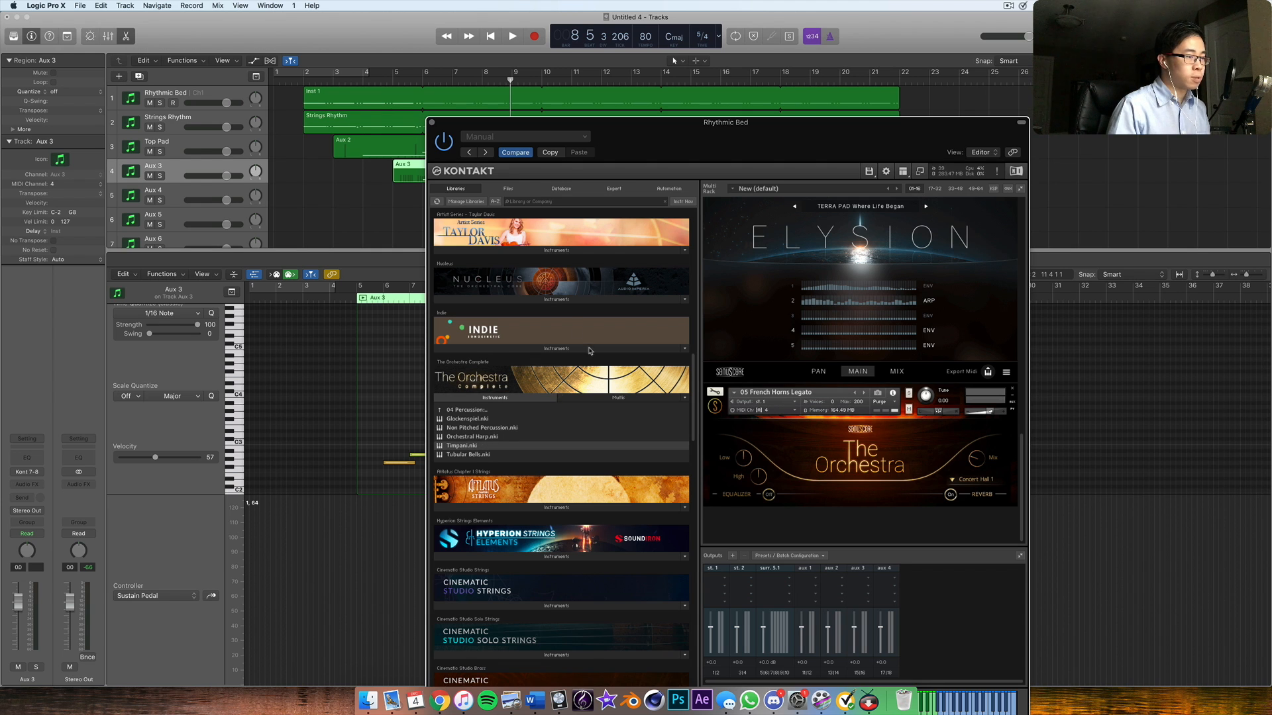
- Rename the Aux 3 track as French Horns Legato
double_click(158, 166)
text(French )
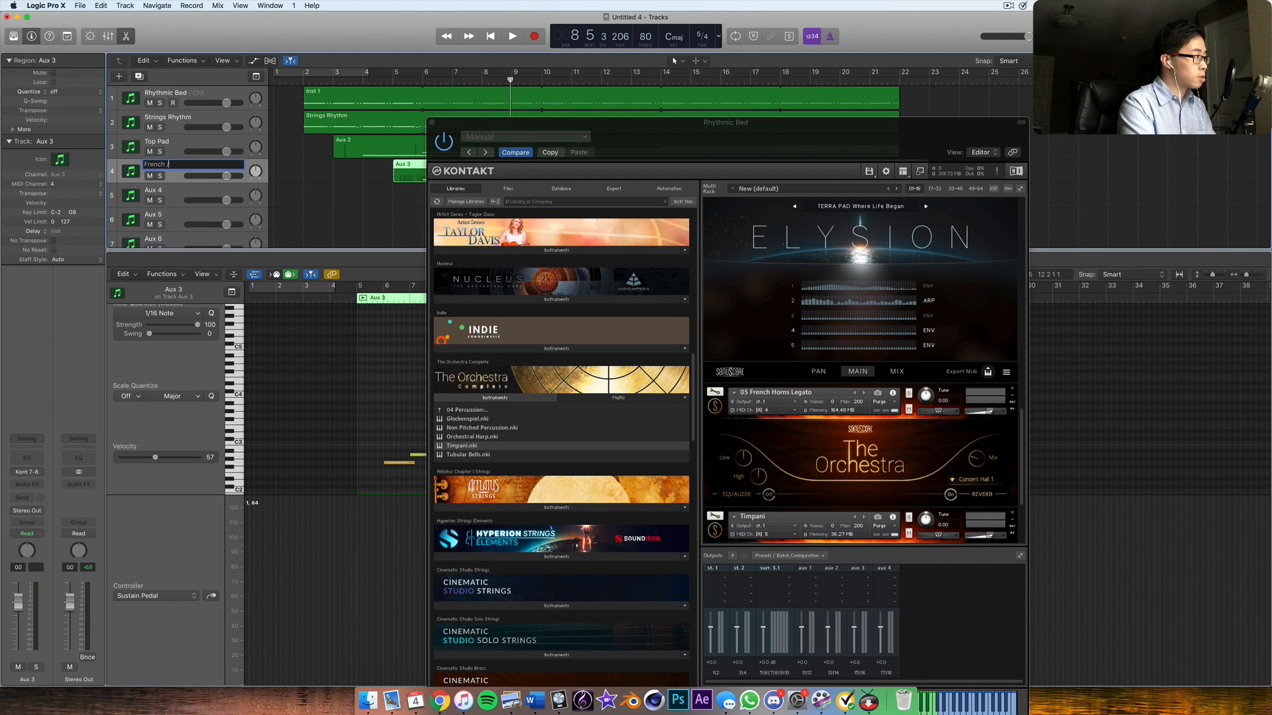
text(Horns Legat)
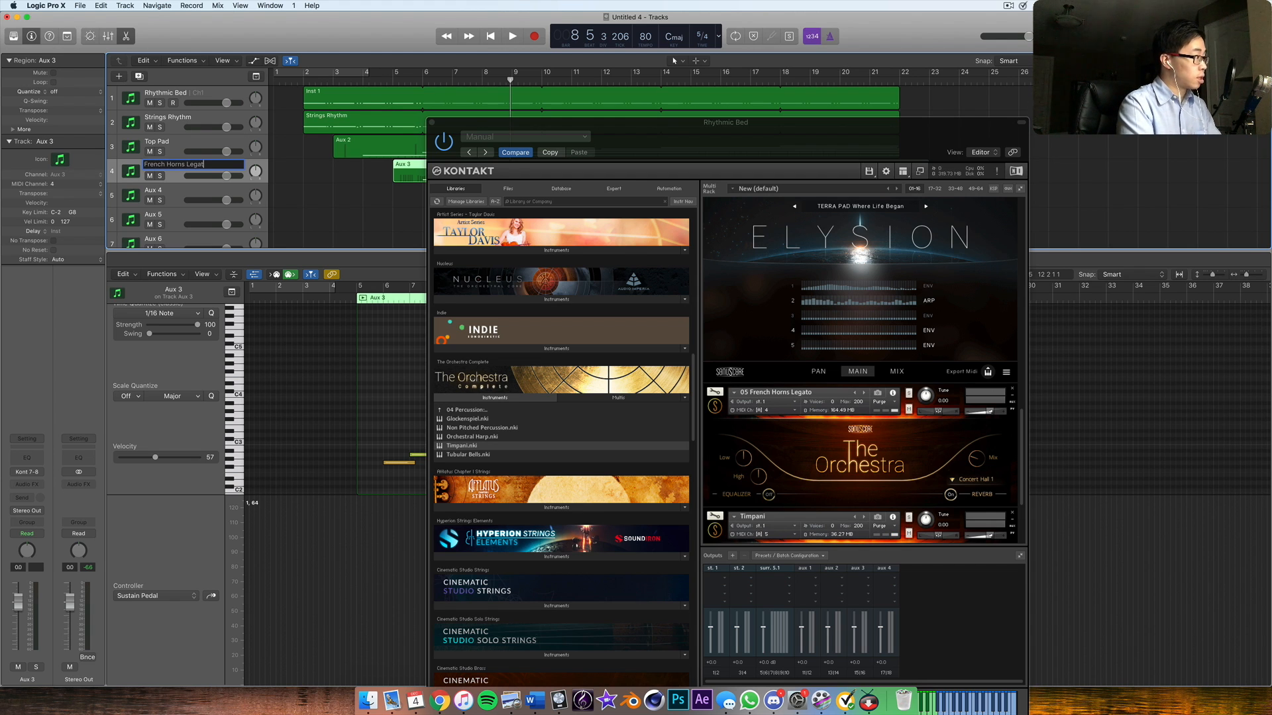
text(o)
key(Return)
- Select the Aux 4 track and the Timpani in the Kontakt rack, and play the arrangement from just before bar 2
click(249, 189)
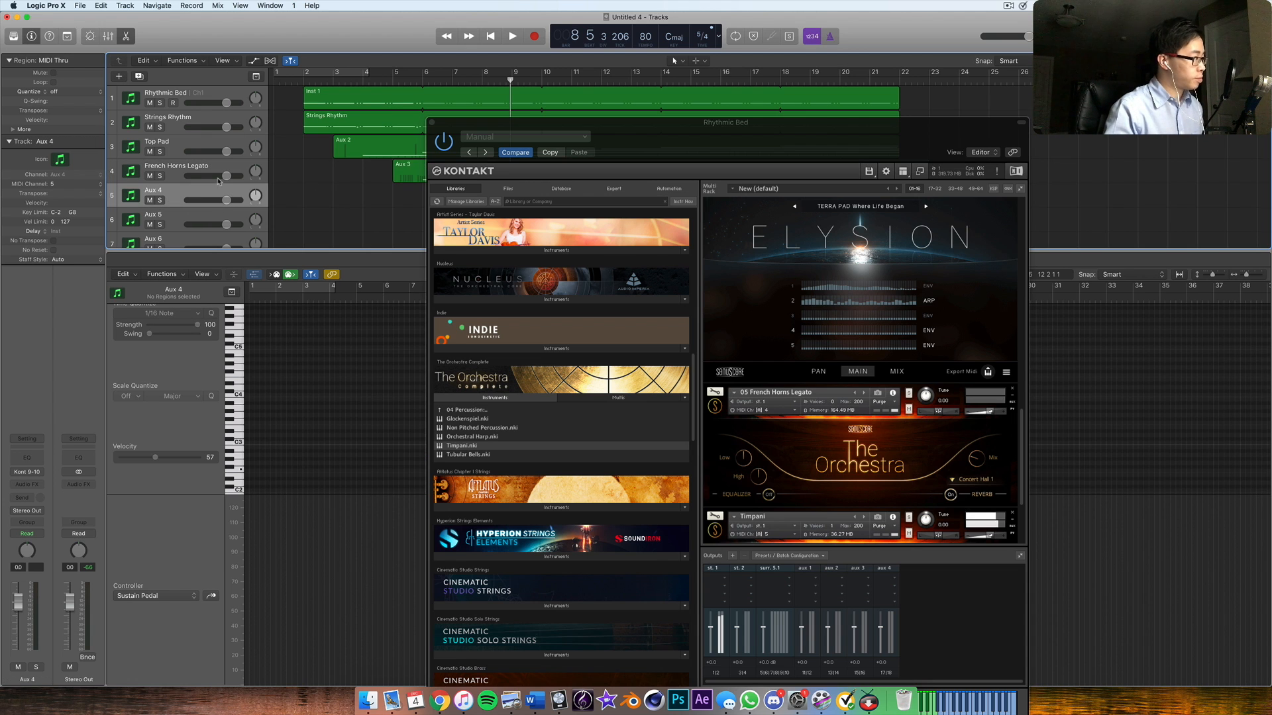
drag(839, 175, 860, 114)
scroll(914, 291, down, 5)
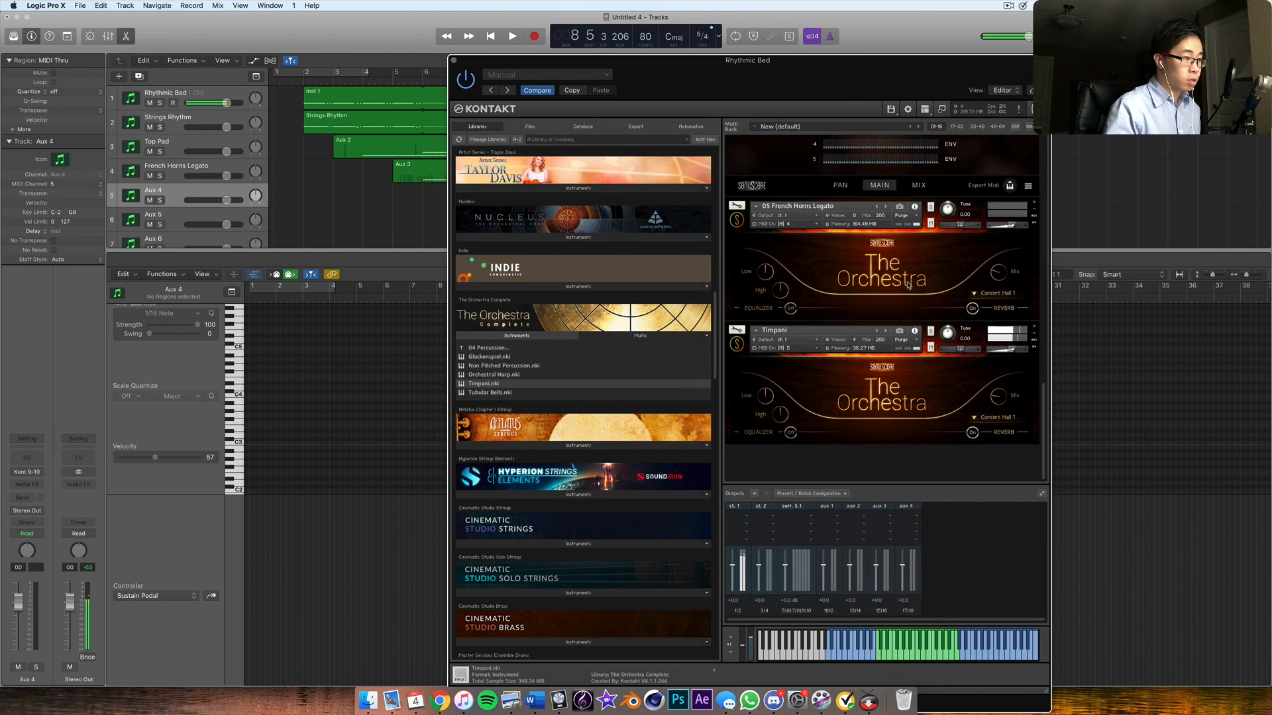
click(926, 340)
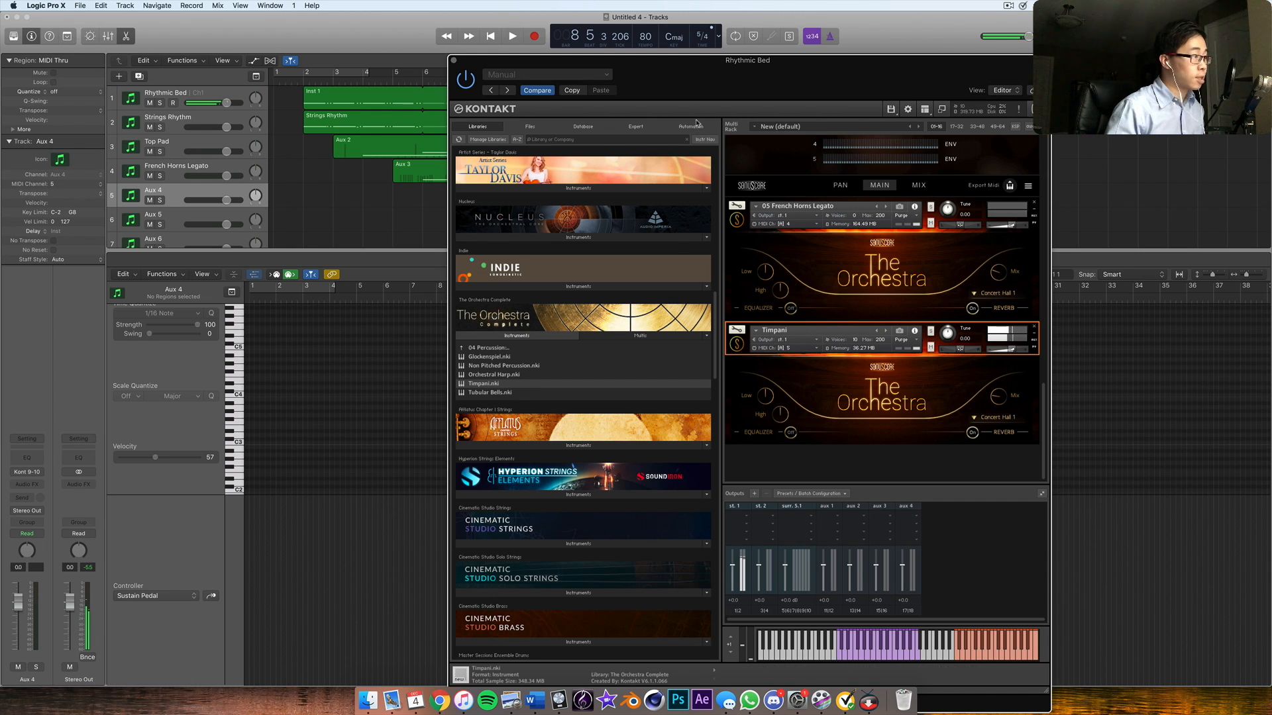
click(295, 86)
key(space)
drag(659, 86, 754, 231)
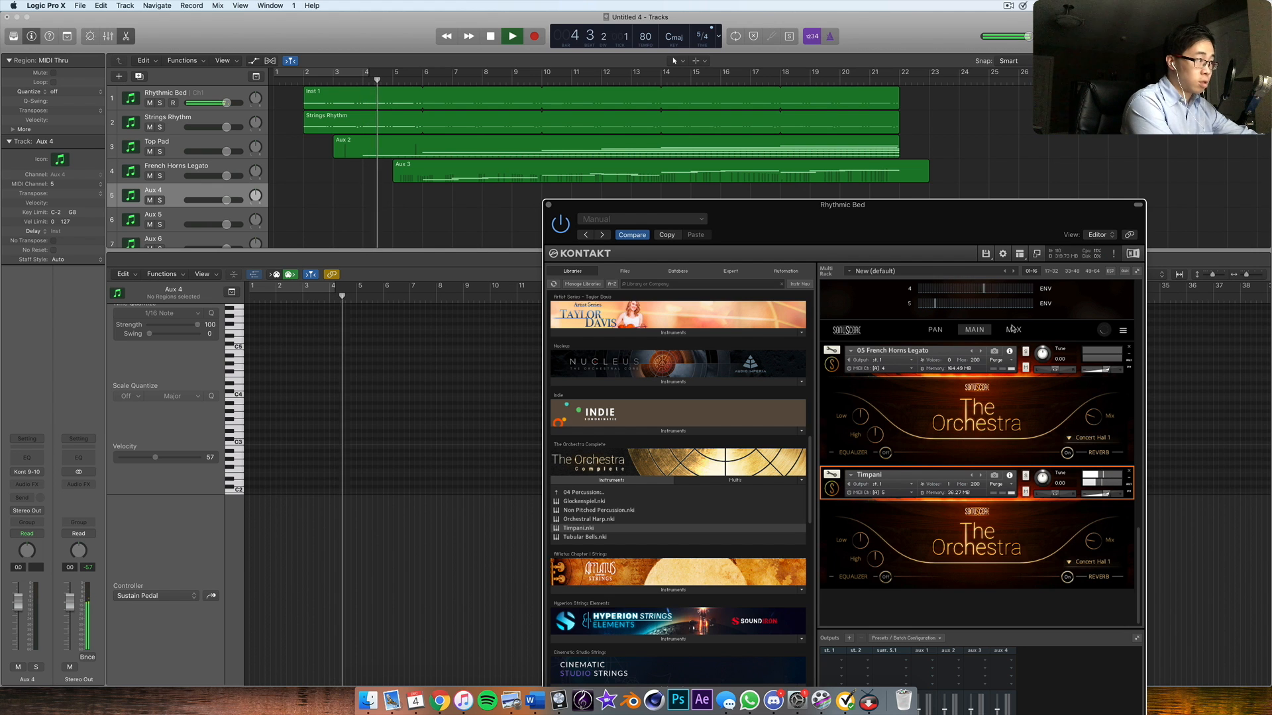
- Record a timpani part on the Aux 4 track from bar 4 to about bar 9
click(343, 79)
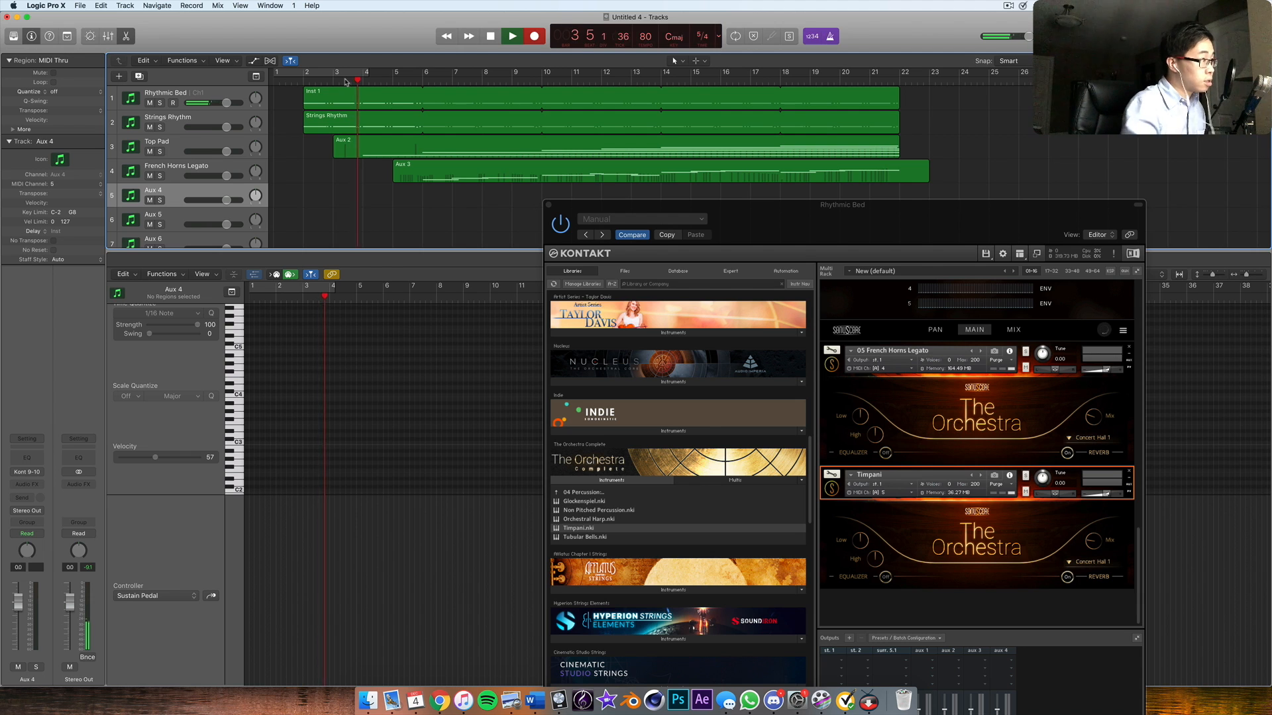
key(r)
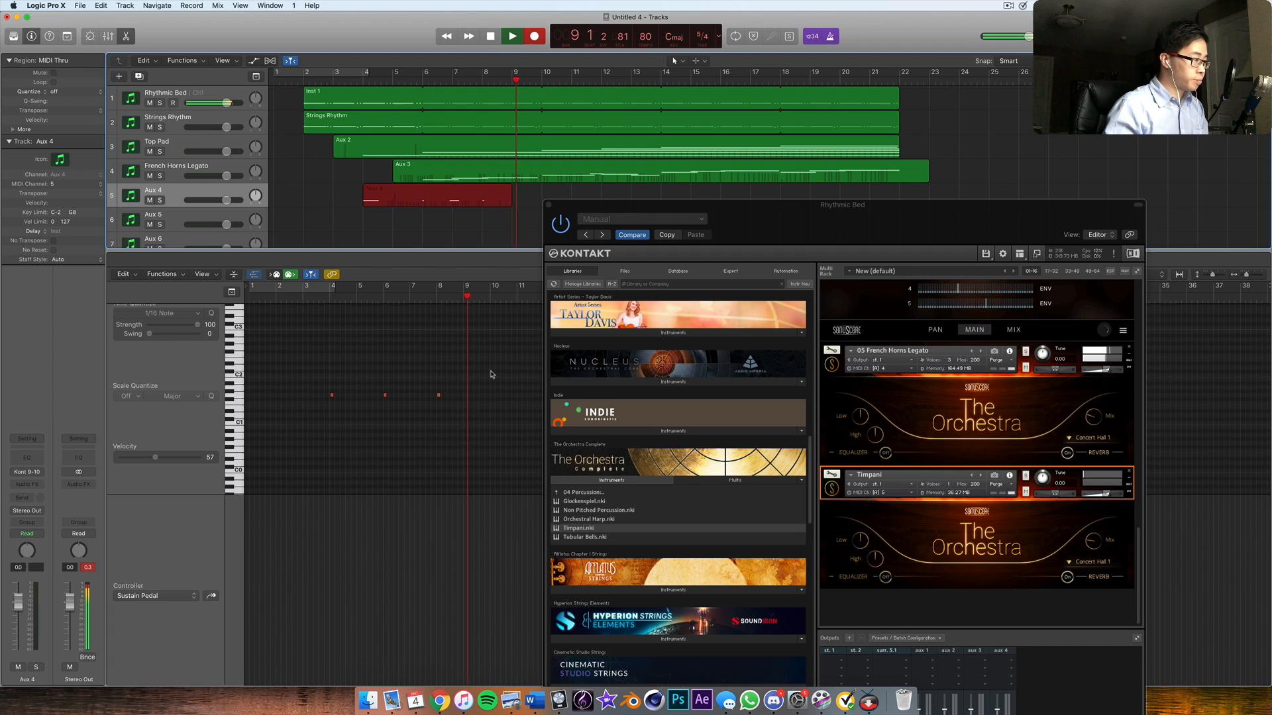
key(space)
- Play back the timpani take and paste a copy of its region at bar 10 on the same track
key(space)
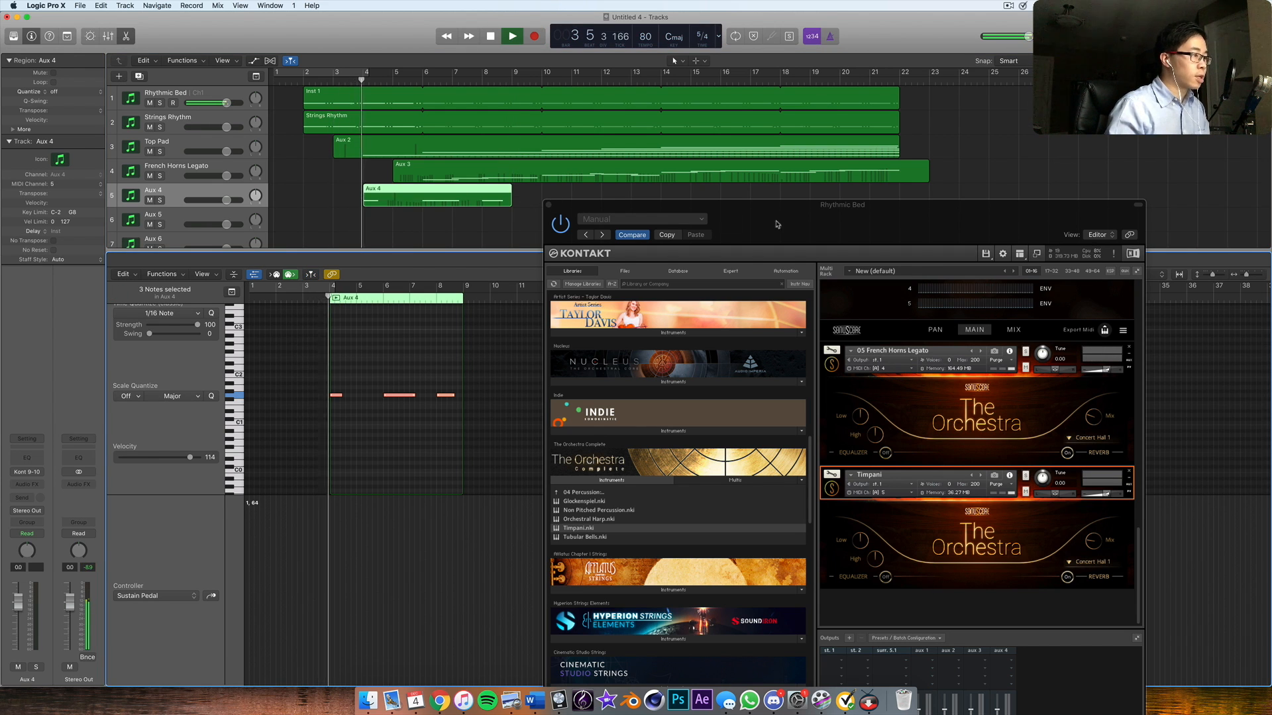
drag(776, 224, 686, 370)
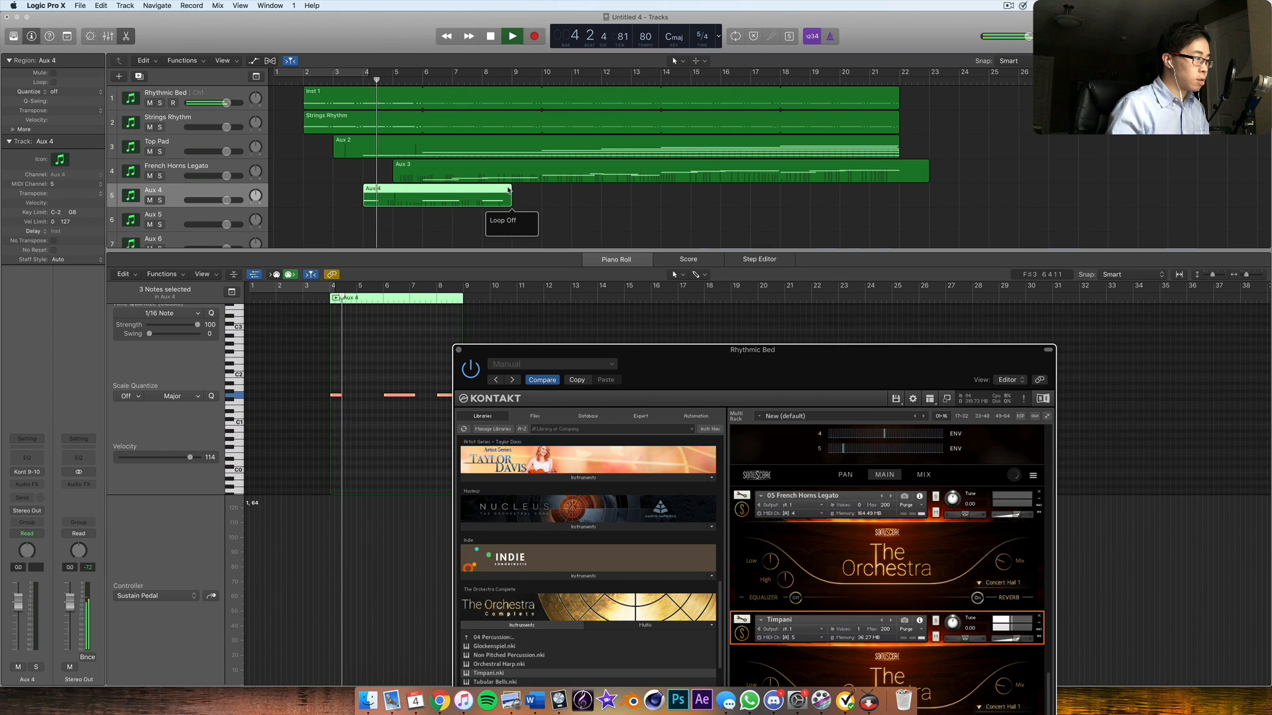
drag(508, 189, 513, 222)
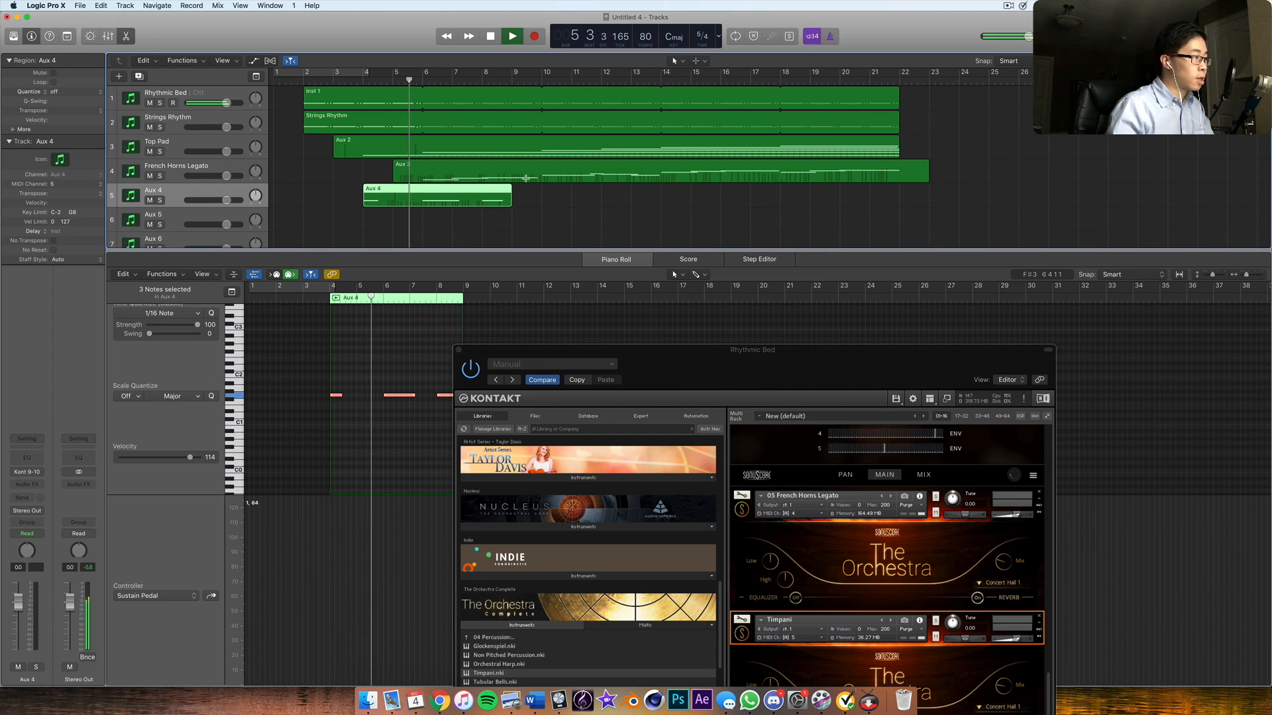
key(space)
click(541, 79)
key(super+v)
key(space)
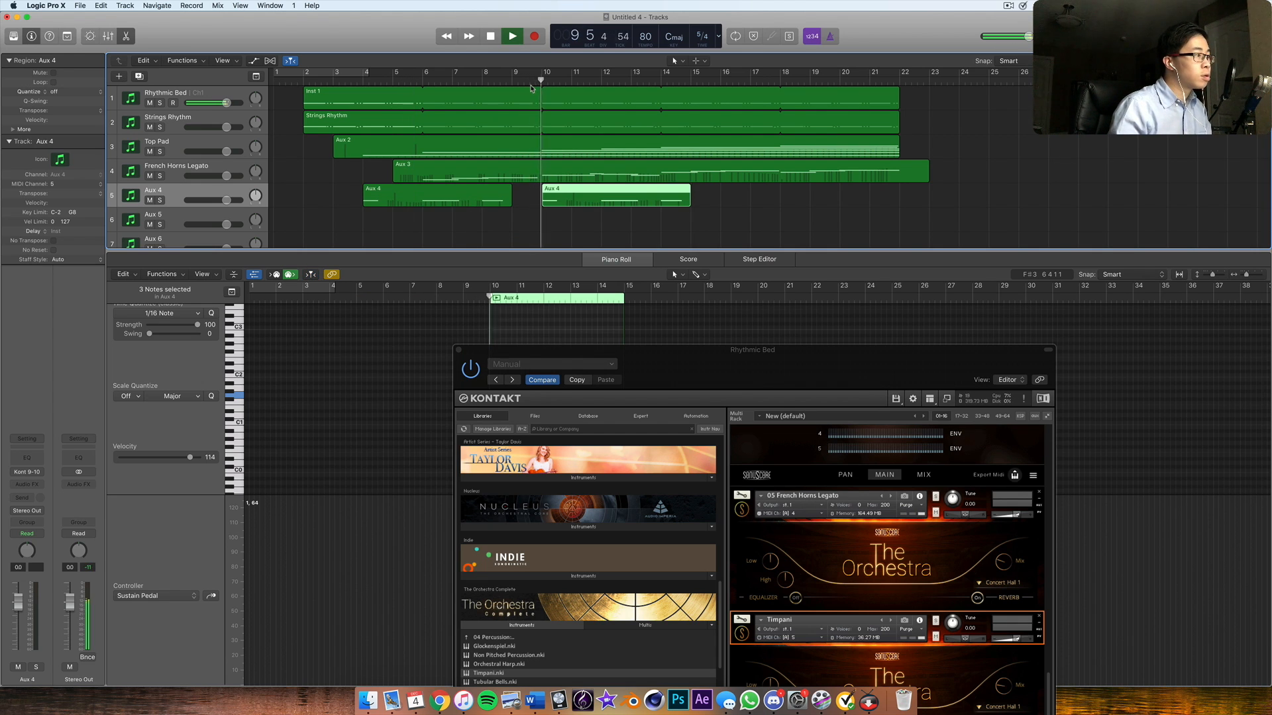
- Paste another timpani copy at bar 16 and rename the Aux 4 track as Timpani
key(space)
click(719, 81)
key(super+v)
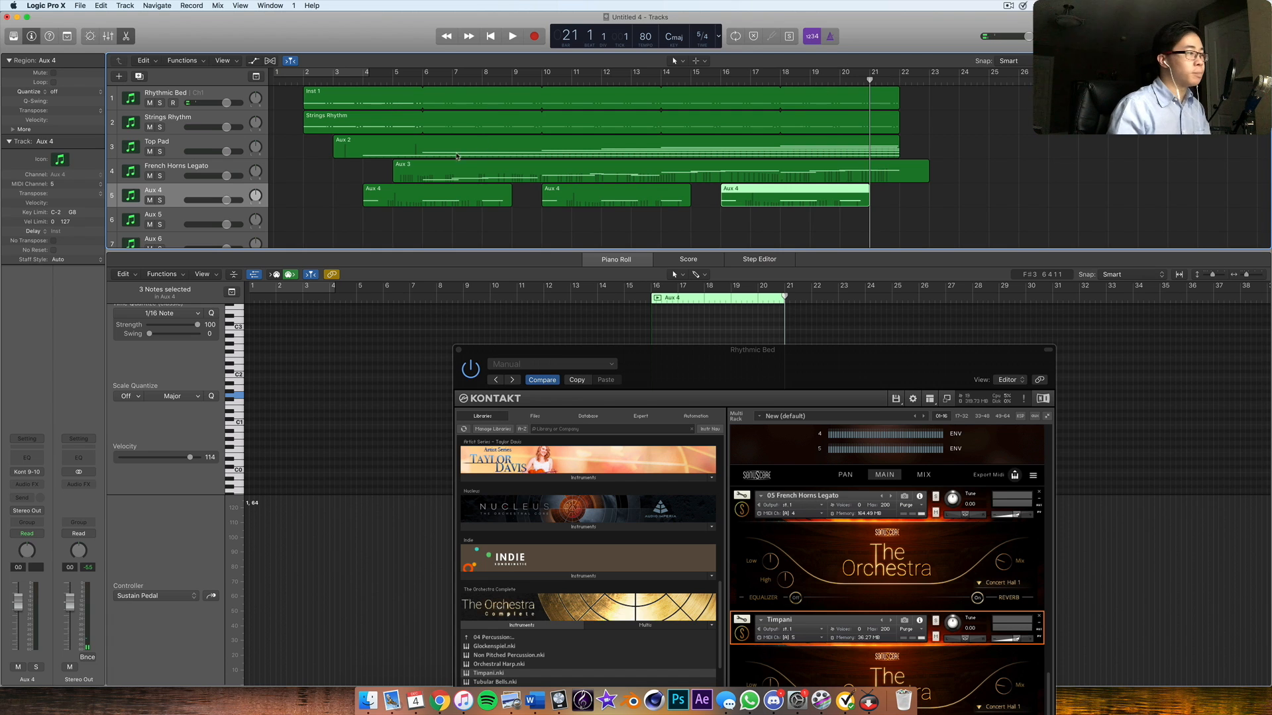
double_click(161, 192)
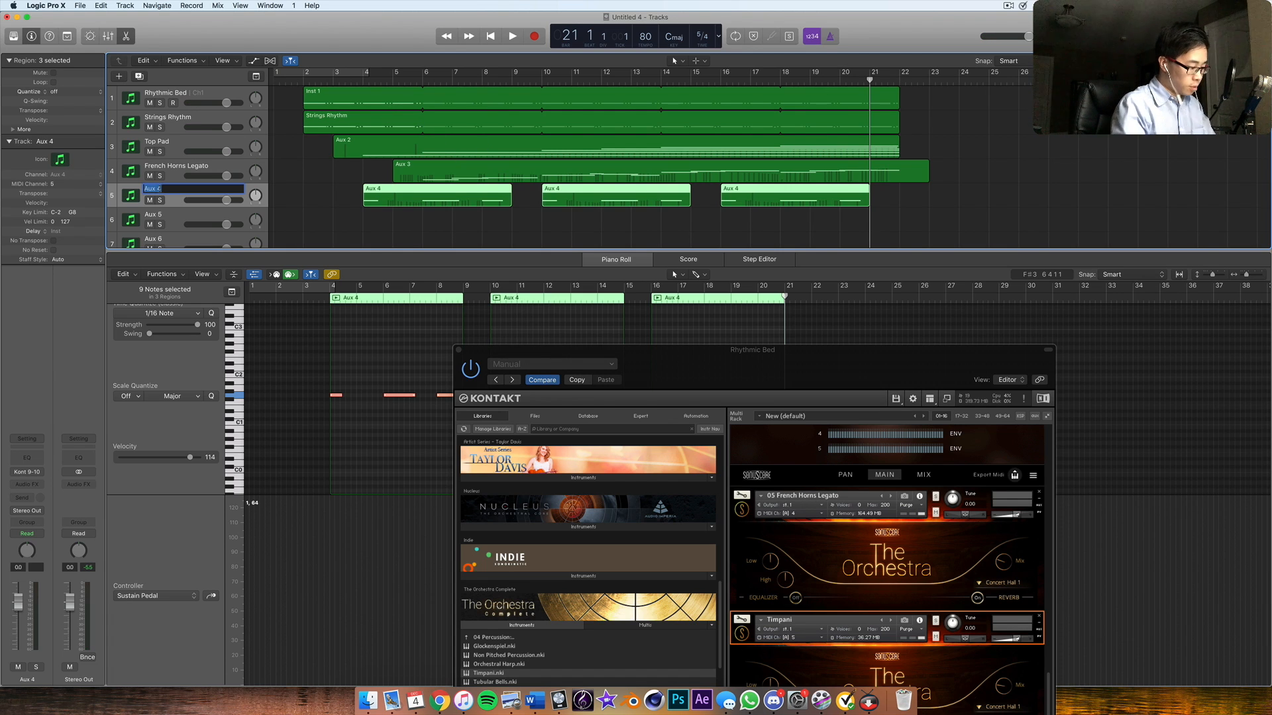
key(Return)
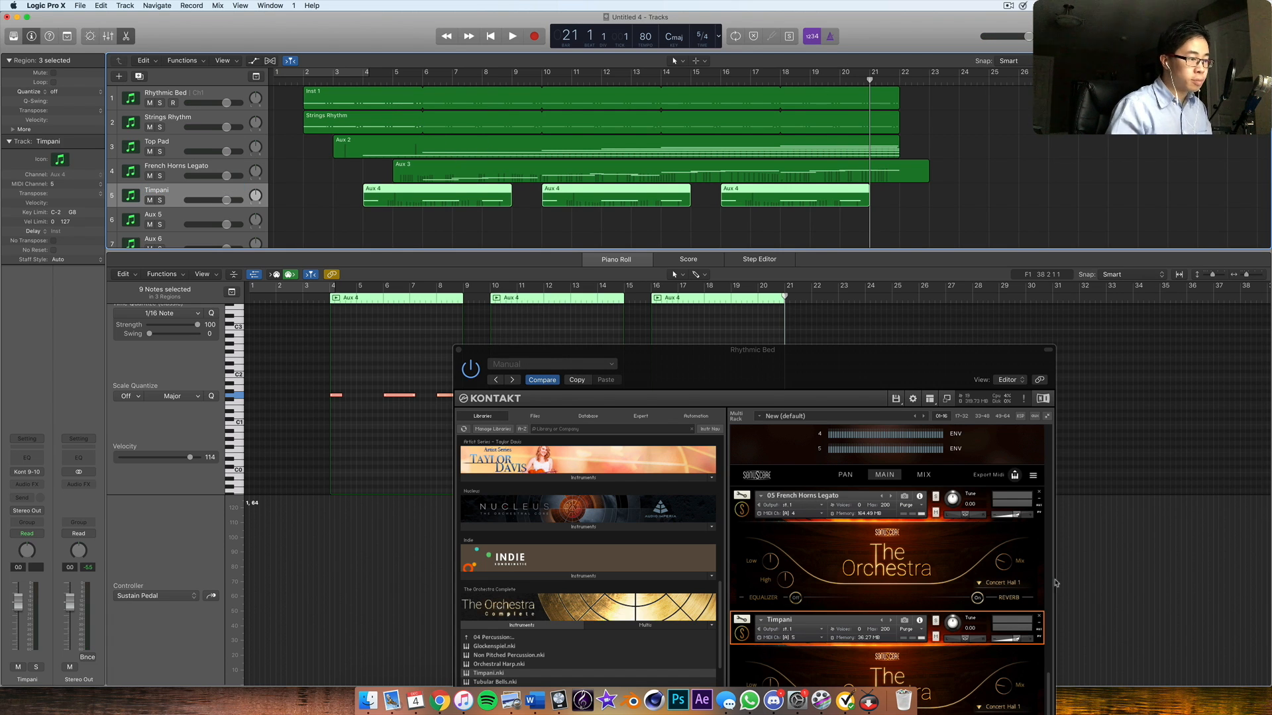
- Load another Elysion instrument from the Kontakt library browser into the rack
drag(818, 349, 869, 152)
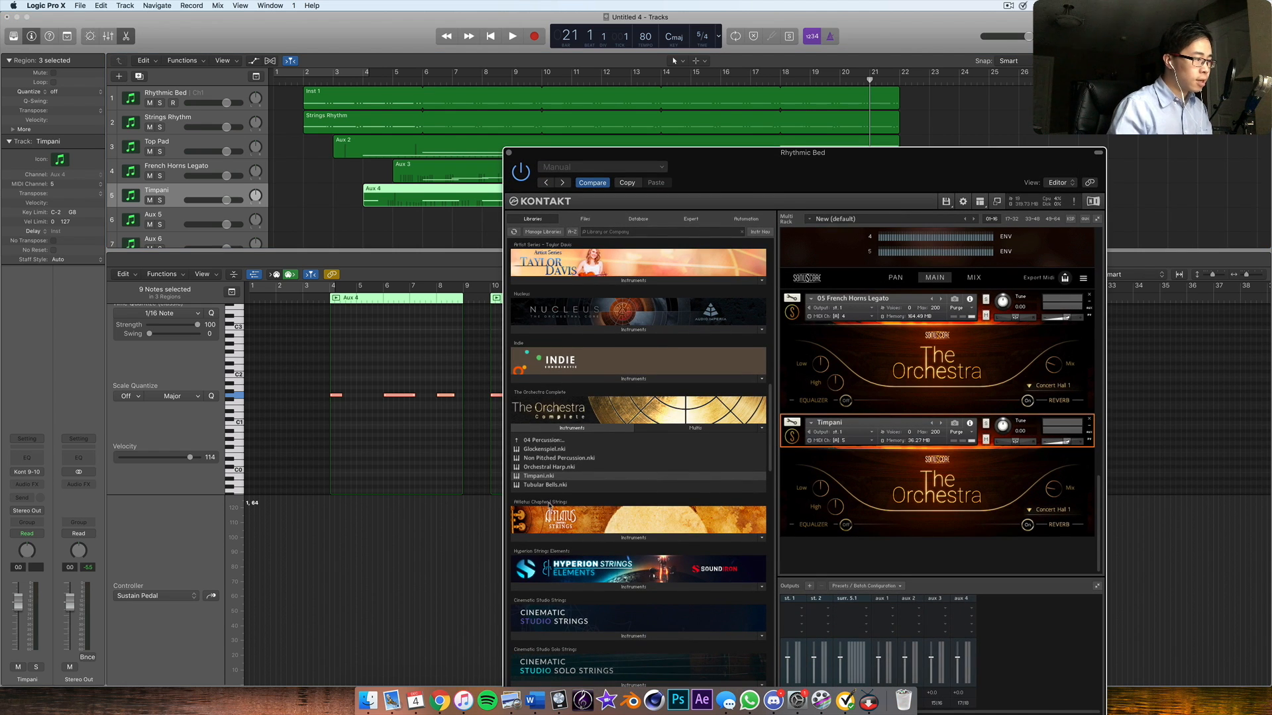
click(557, 440)
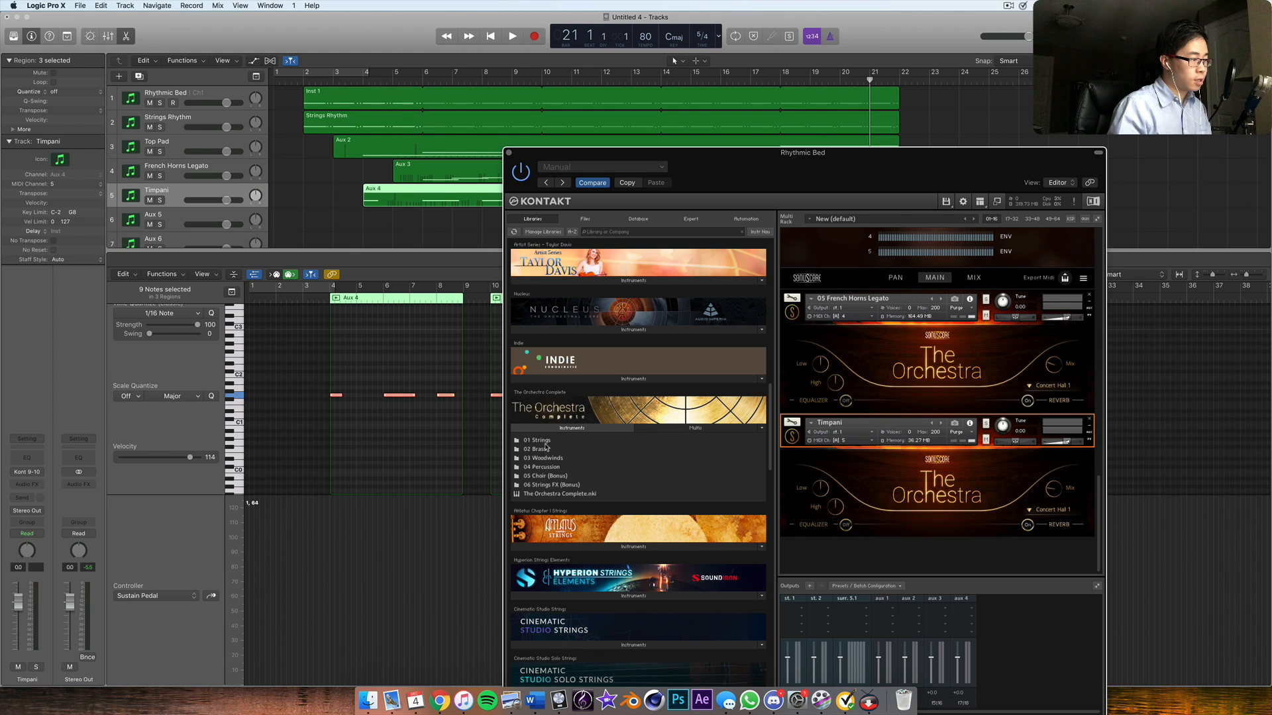
scroll(540, 446, up, 10)
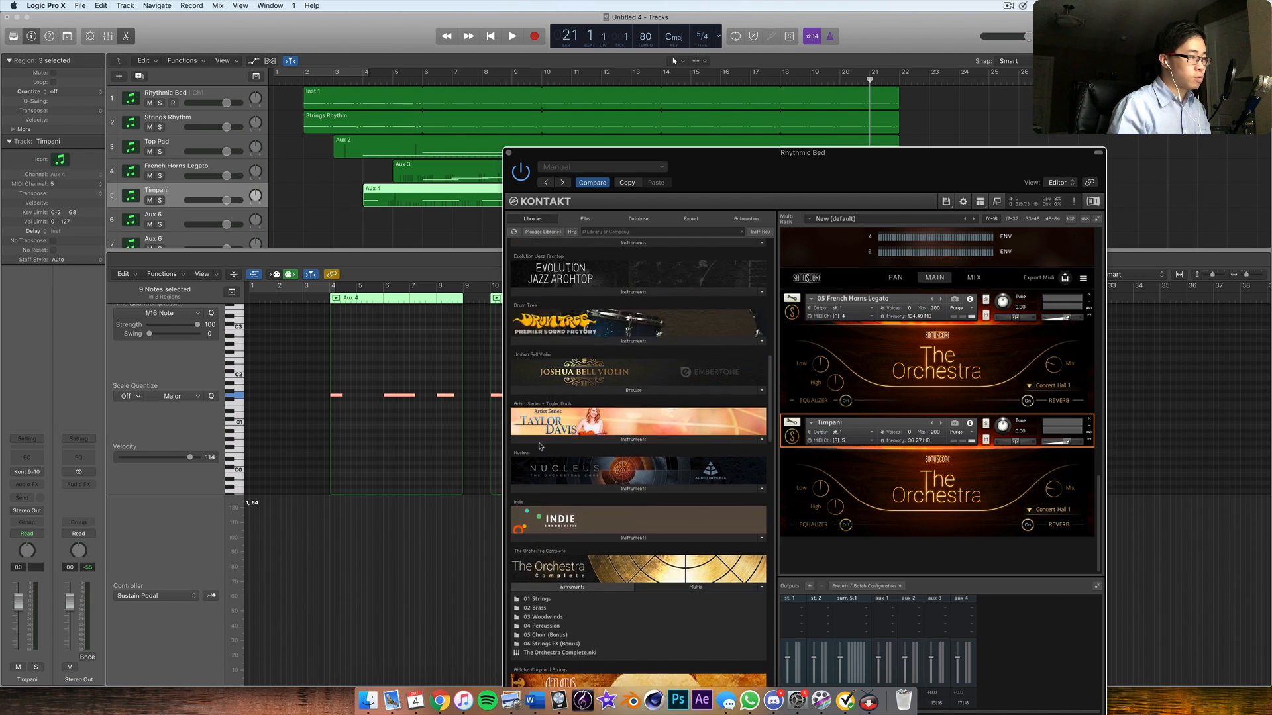
scroll(900, 371, up, 5)
scroll(901, 371, down, 5)
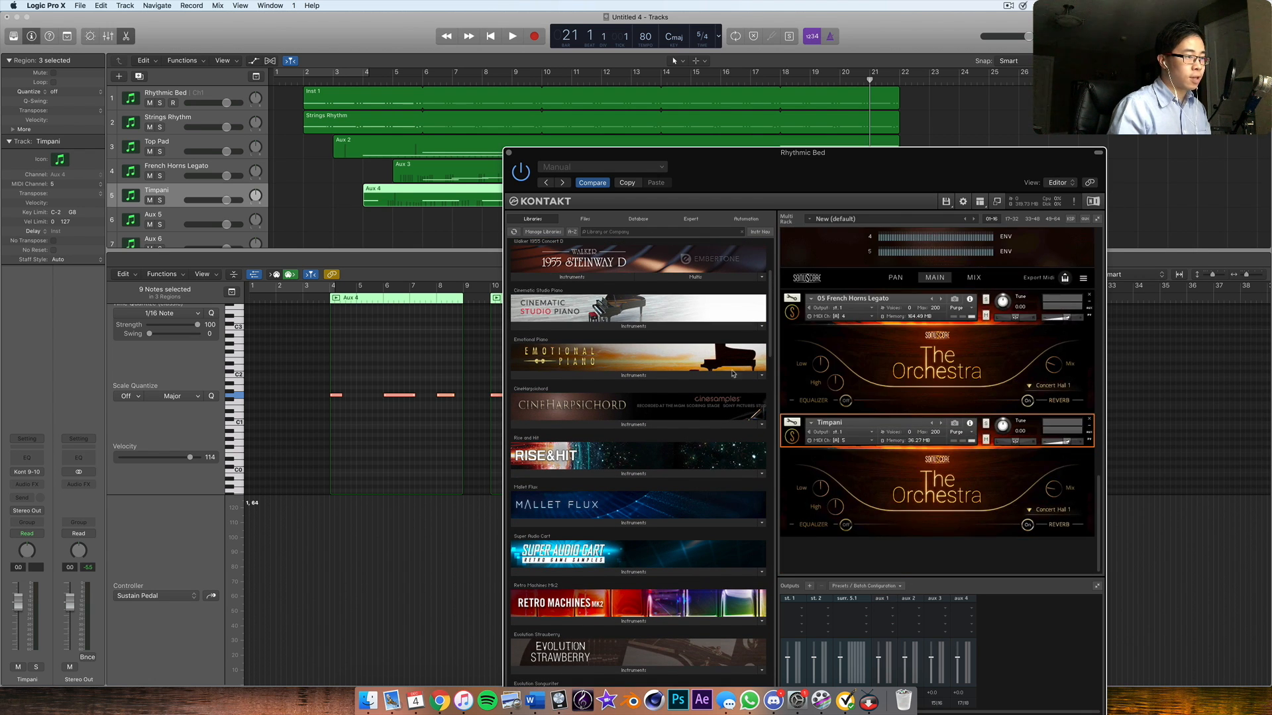
scroll(653, 384, up, 3)
click(587, 284)
click(586, 283)
double_click(549, 297)
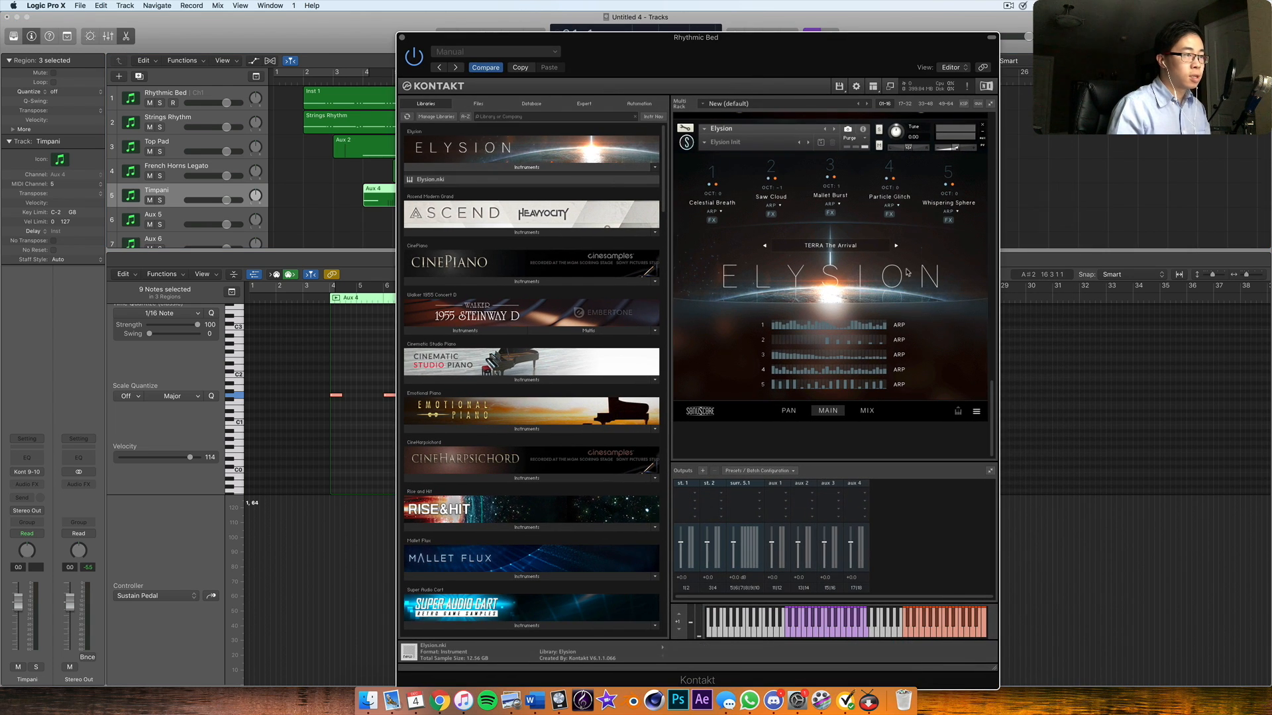
- Select the Aux 5 track and load the NEPTUNE PAD Dangerous Radiations theme from Elysion's Spheres, after trying NEPTUNE PAD Before The Big Bang
click(870, 249)
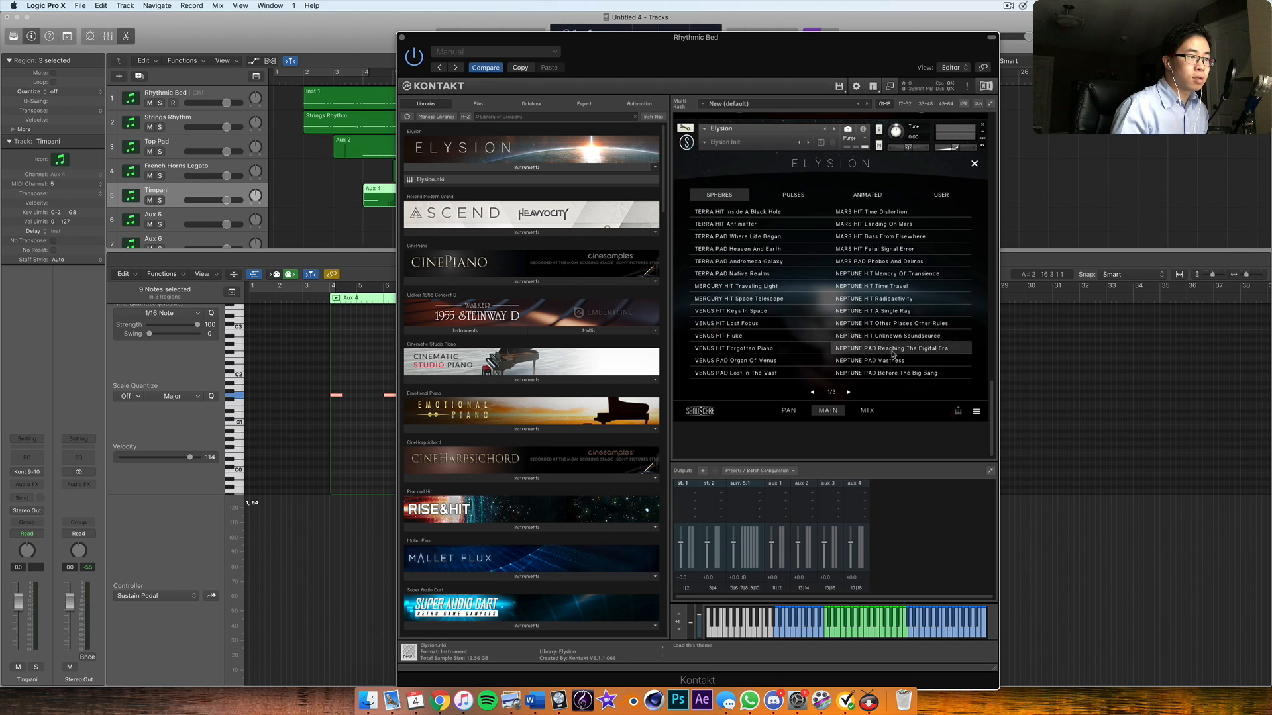
click(868, 374)
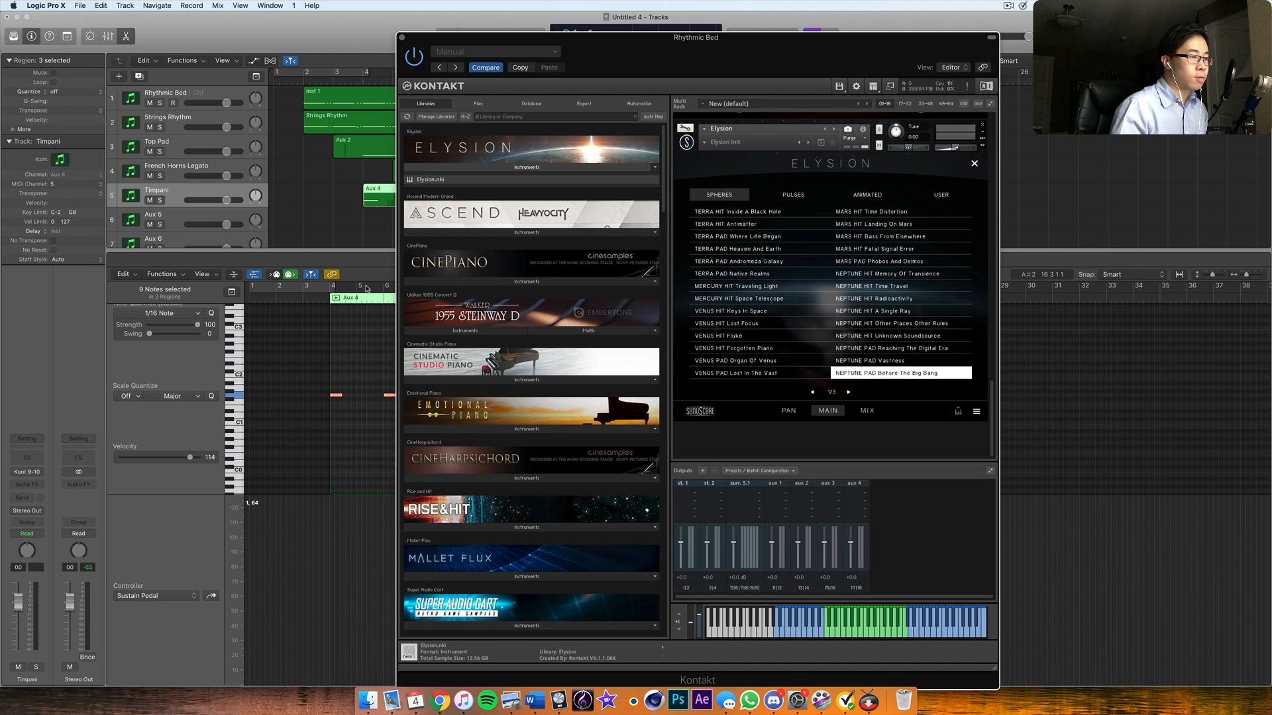
click(201, 214)
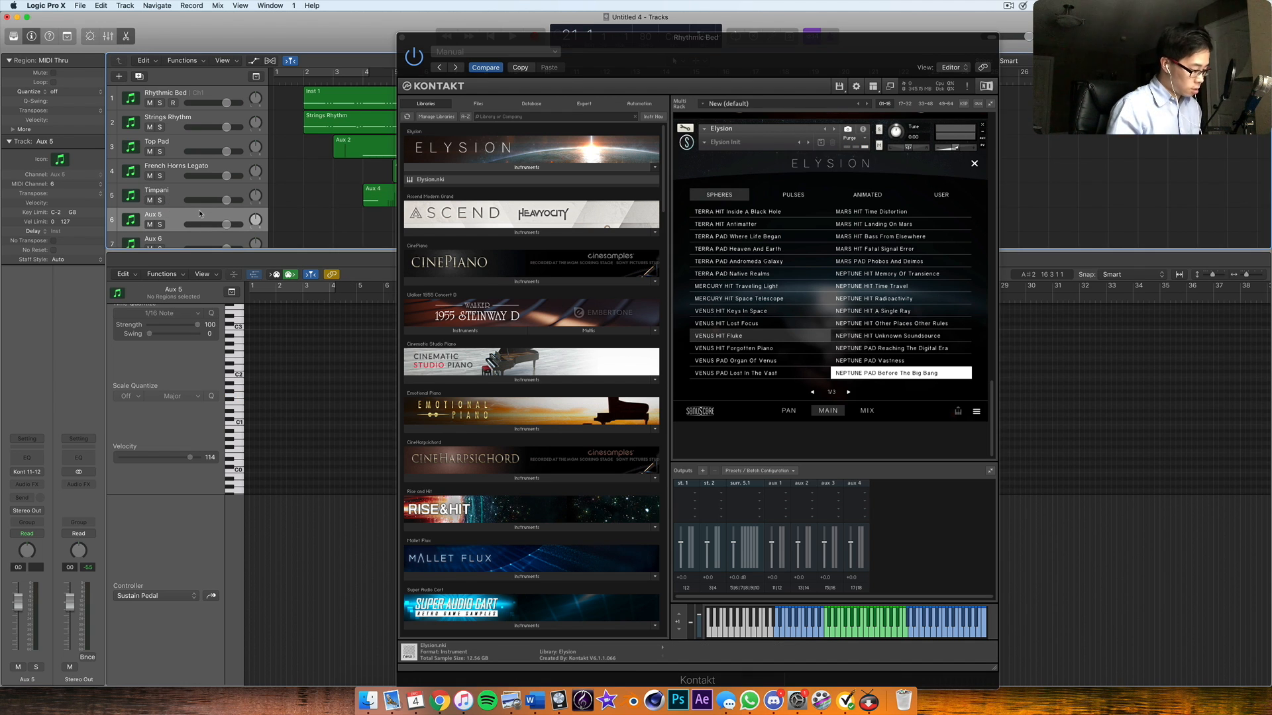
click(848, 392)
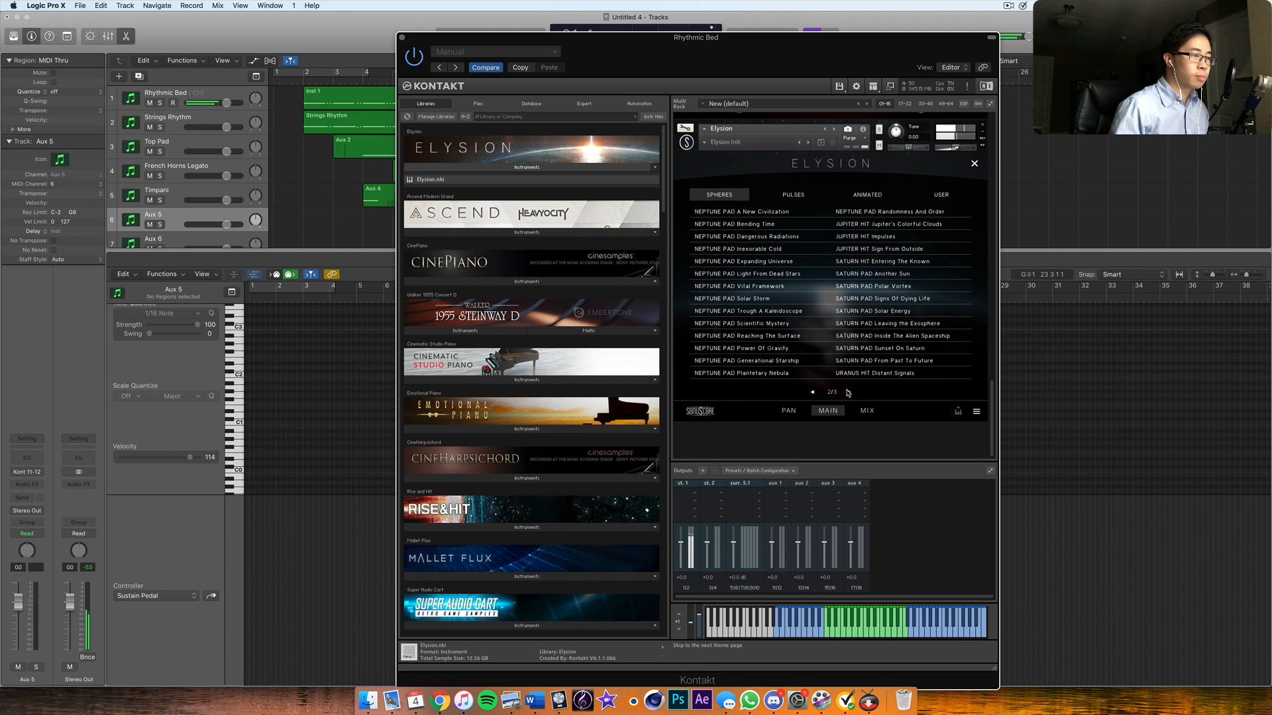
click(792, 237)
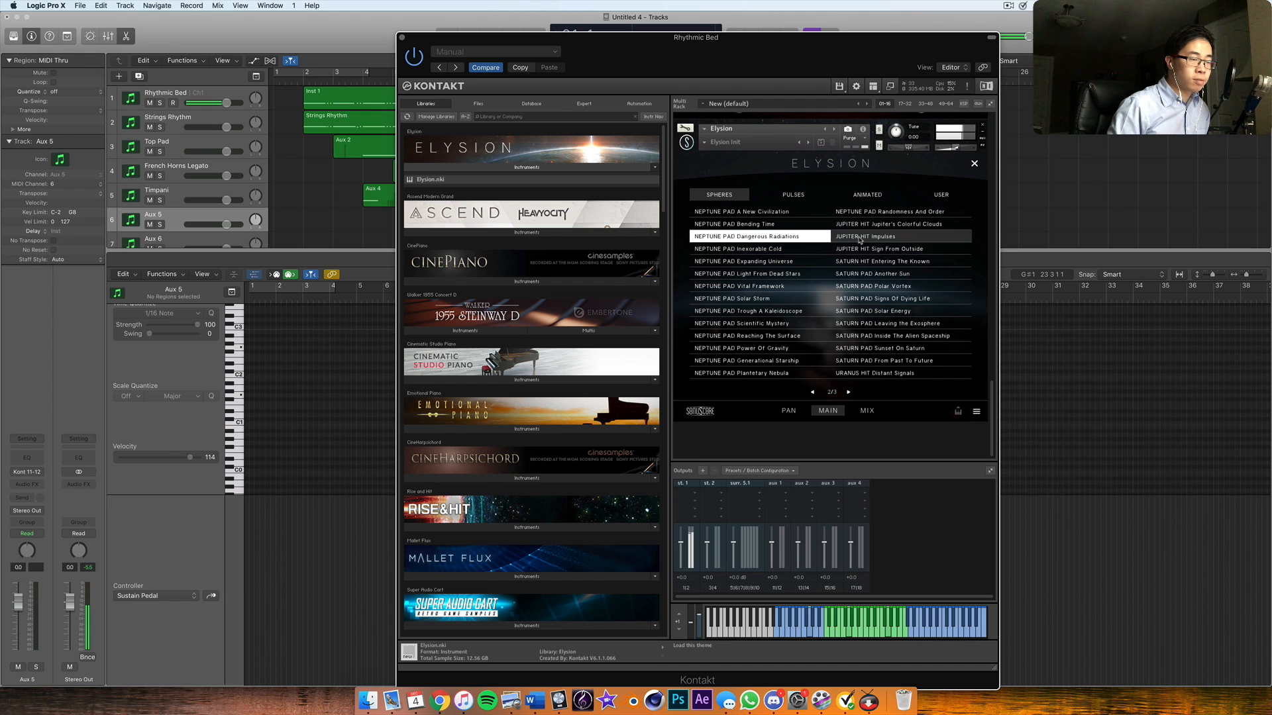
- Play the arrangement from just before bar 3 to audition the new Elysion pad against the other tracks
drag(747, 67, 652, 291)
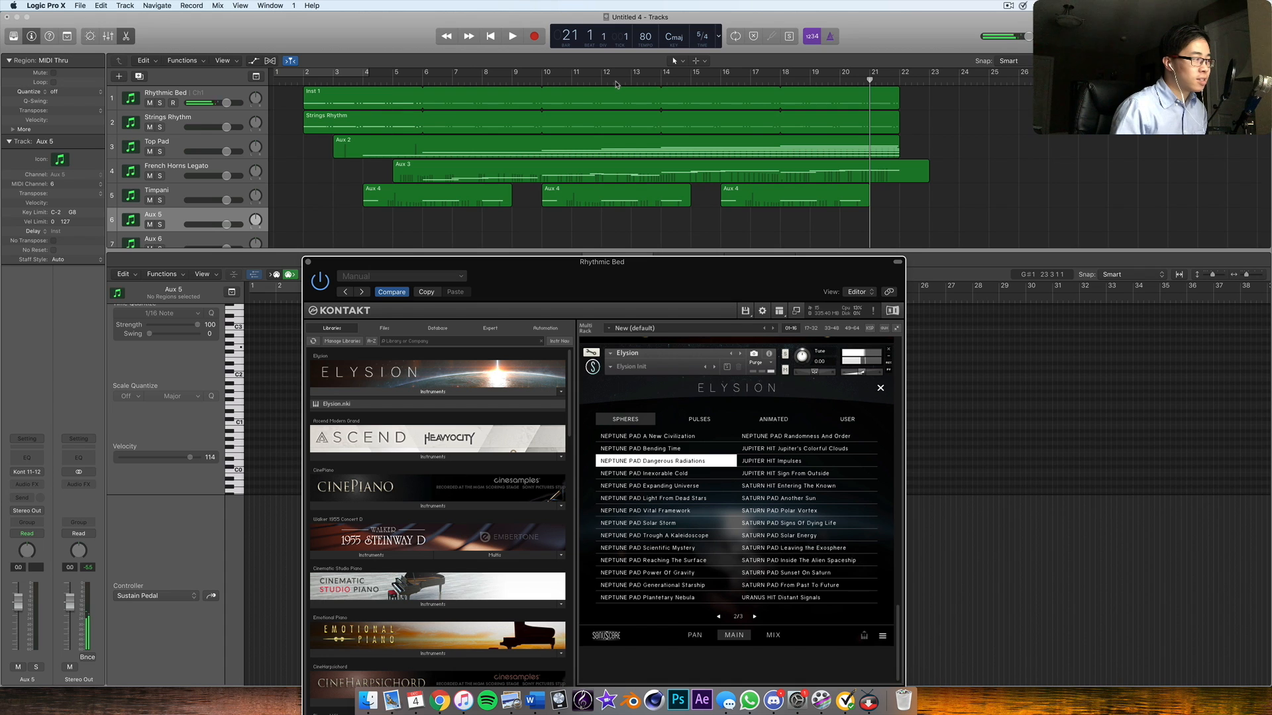
click(331, 81)
key(space)
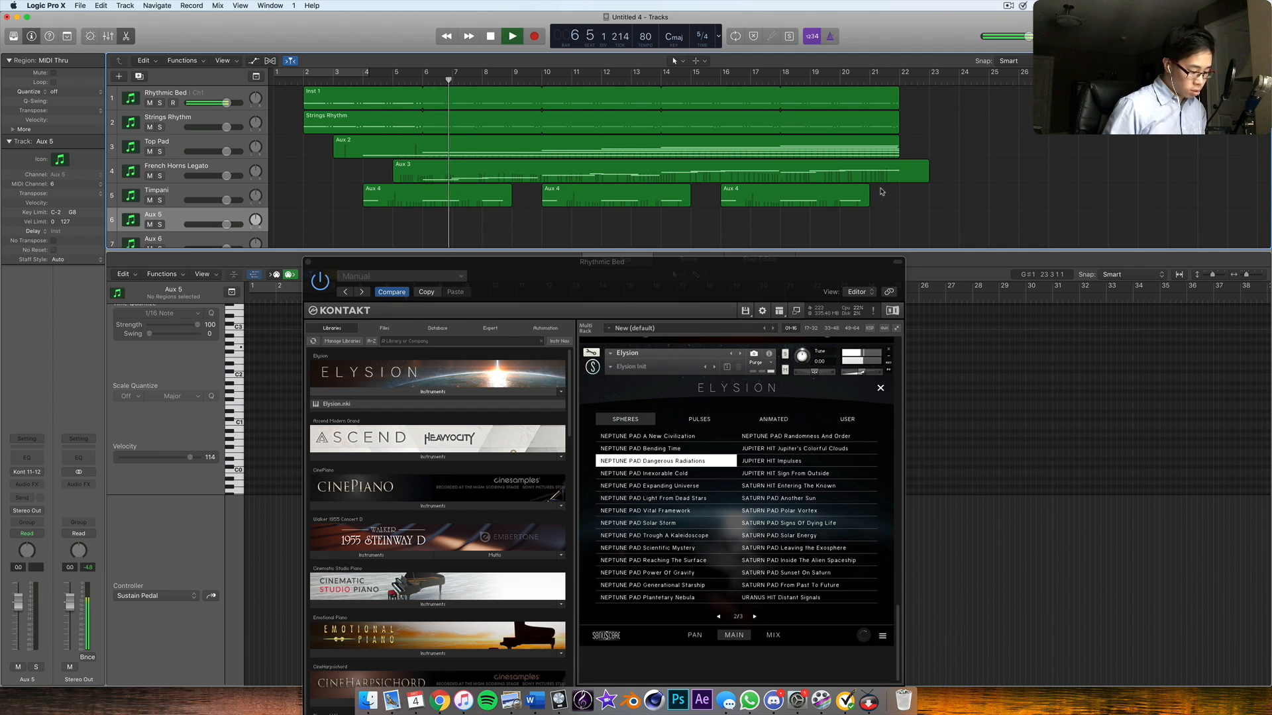
key(space)
- Record two sustained Elysion pad notes on the Aux 5 track from bar 6 to about bar 14, closing the theme browser
key(space)
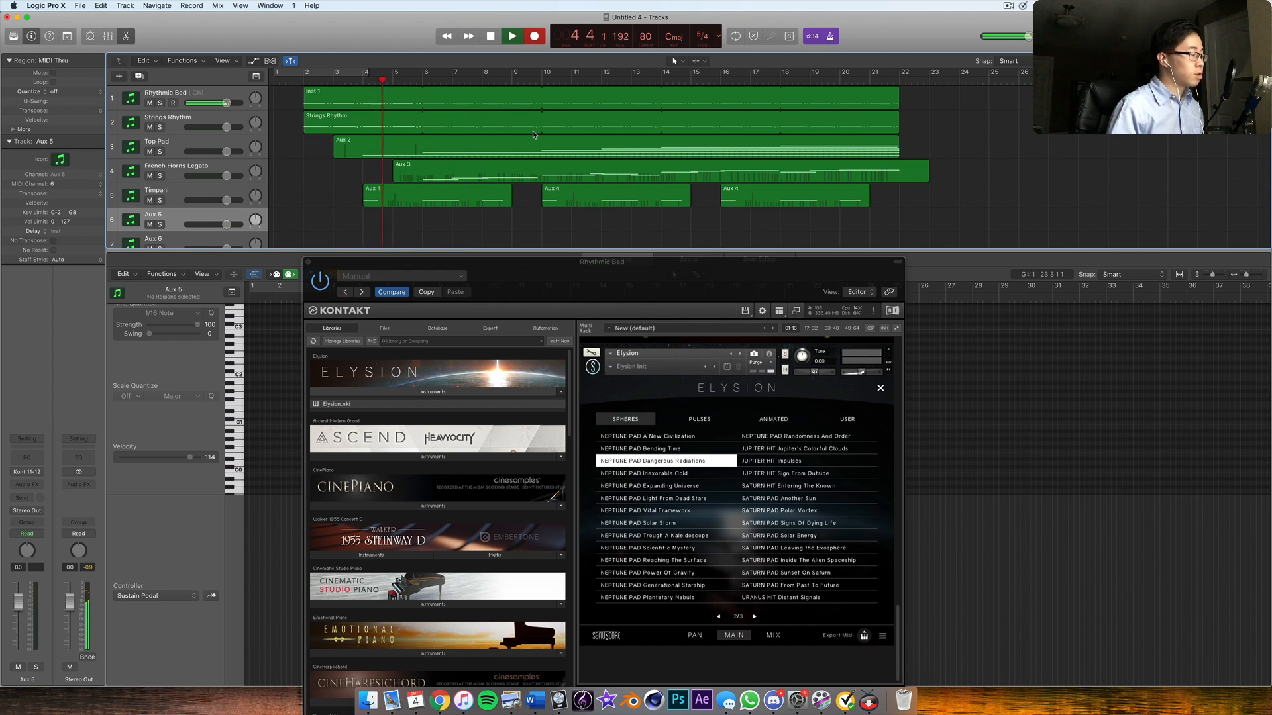
scroll(533, 134, down, 2)
key(e)
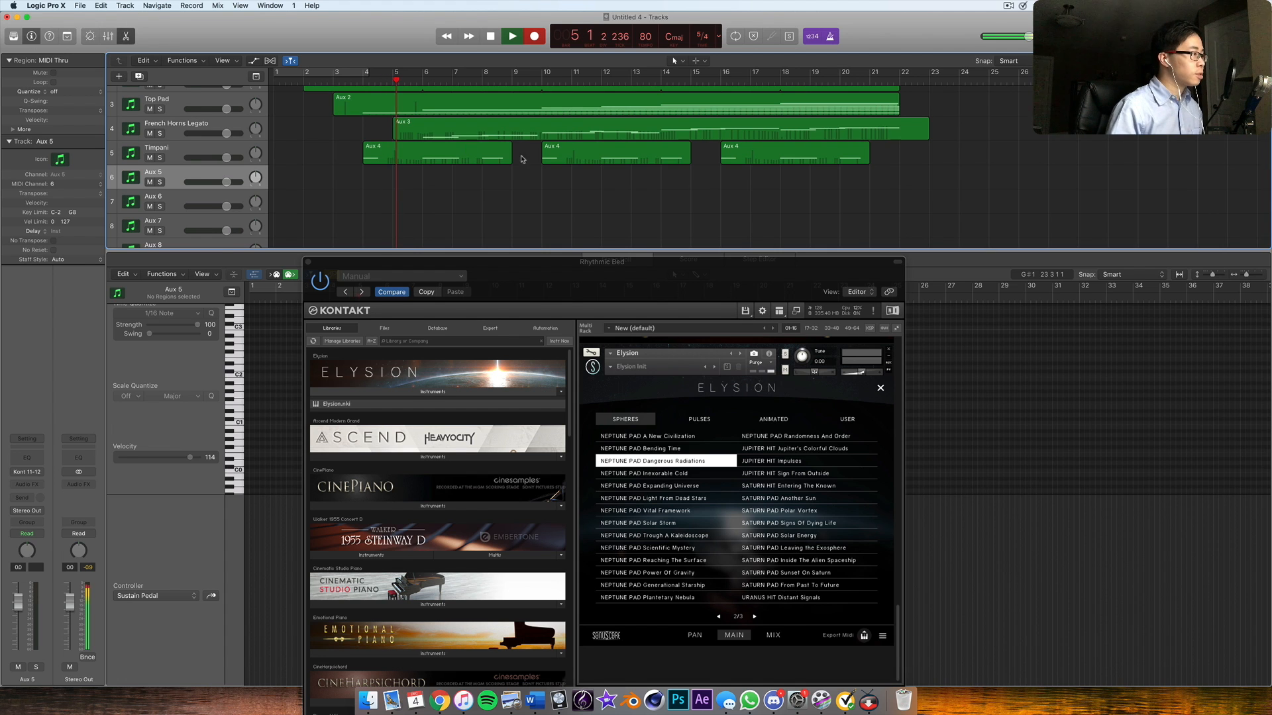
click(880, 390)
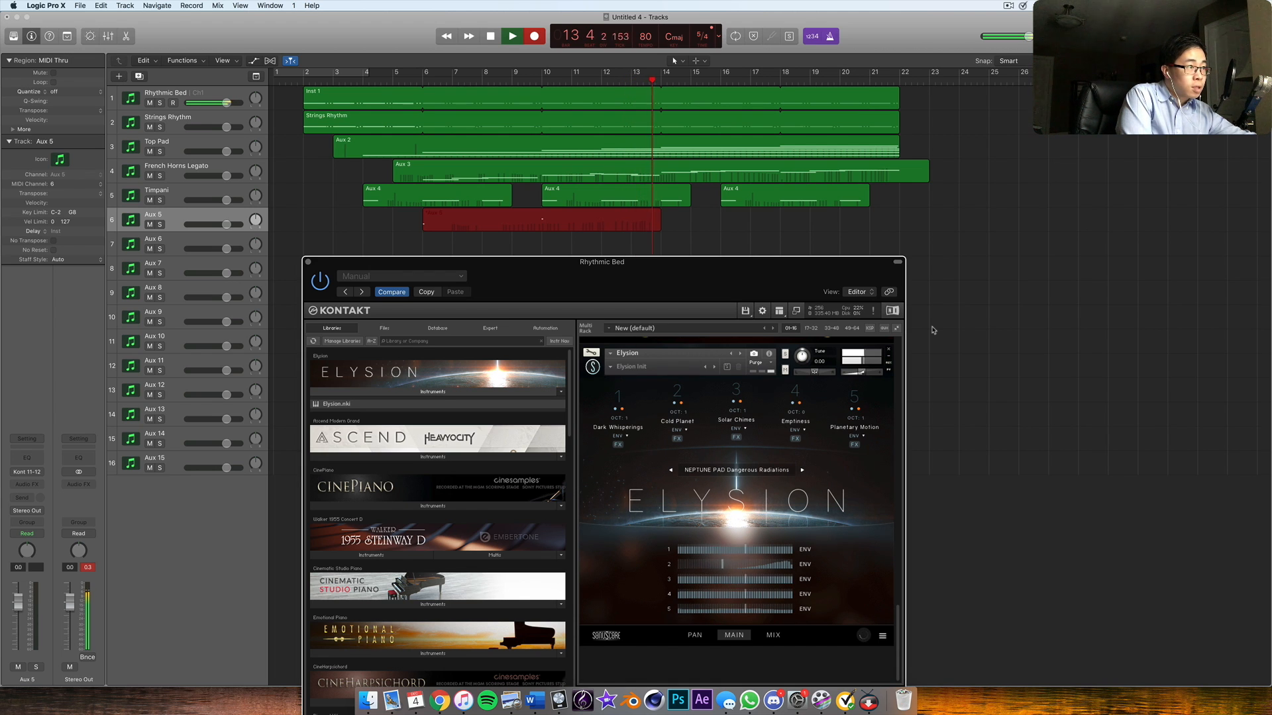
key(space)
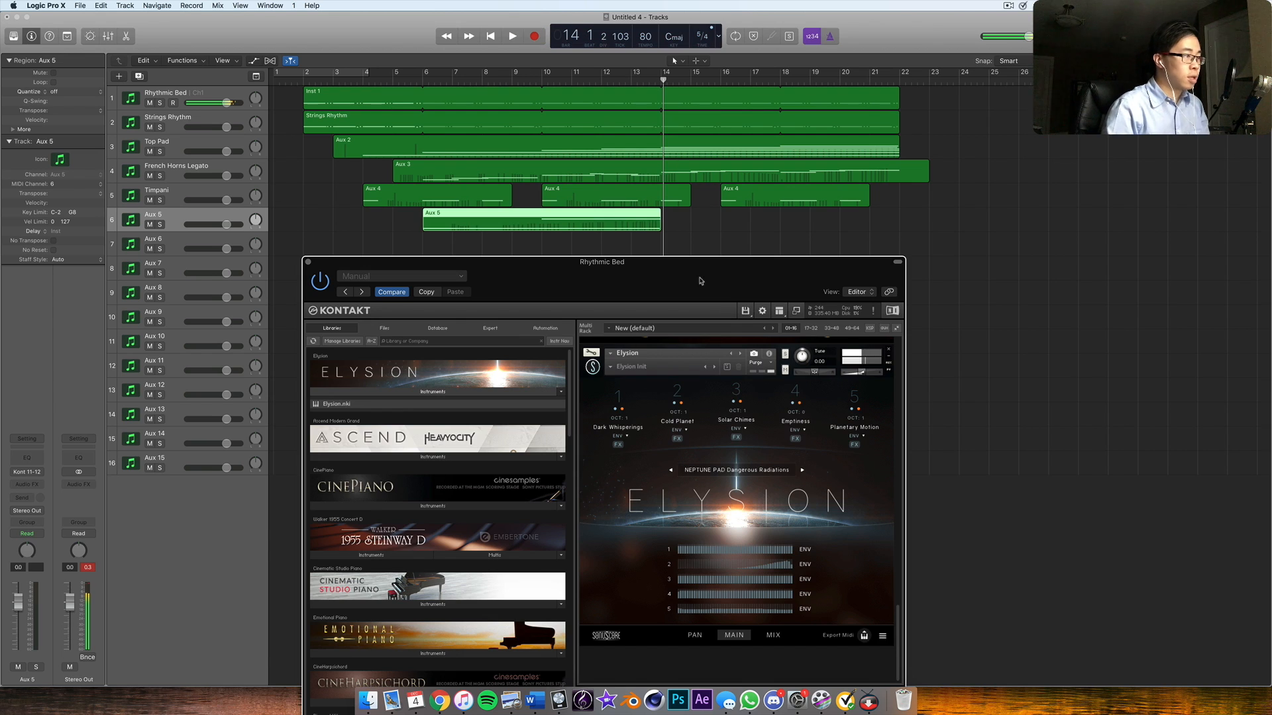
- Extend the Aux 5 region and both of its pad notes to bar 22
drag(702, 277, 373, 521)
double_click(524, 225)
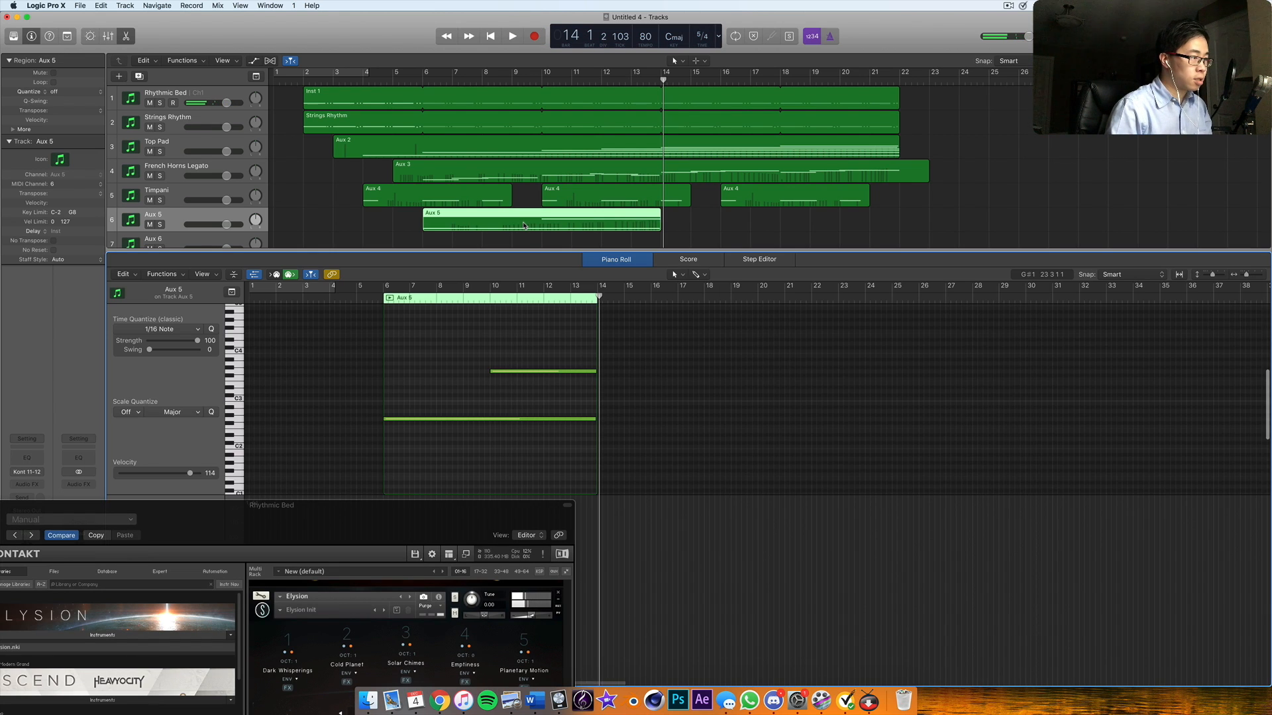
drag(658, 232, 898, 241)
drag(619, 354, 810, 418)
- Draw a steadily rising Modulation ramp across the Aux 5 region from bar 6 to bar 22 and play it back
drag(430, 514, 337, 687)
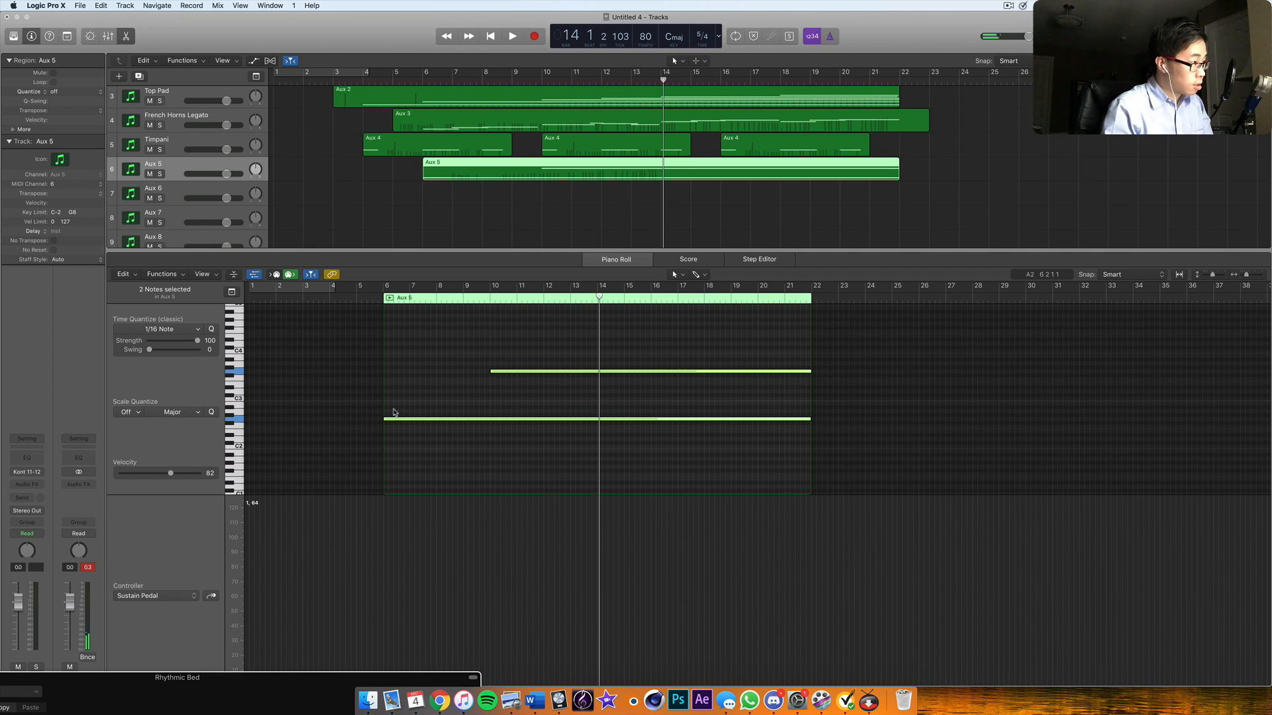
click(463, 462)
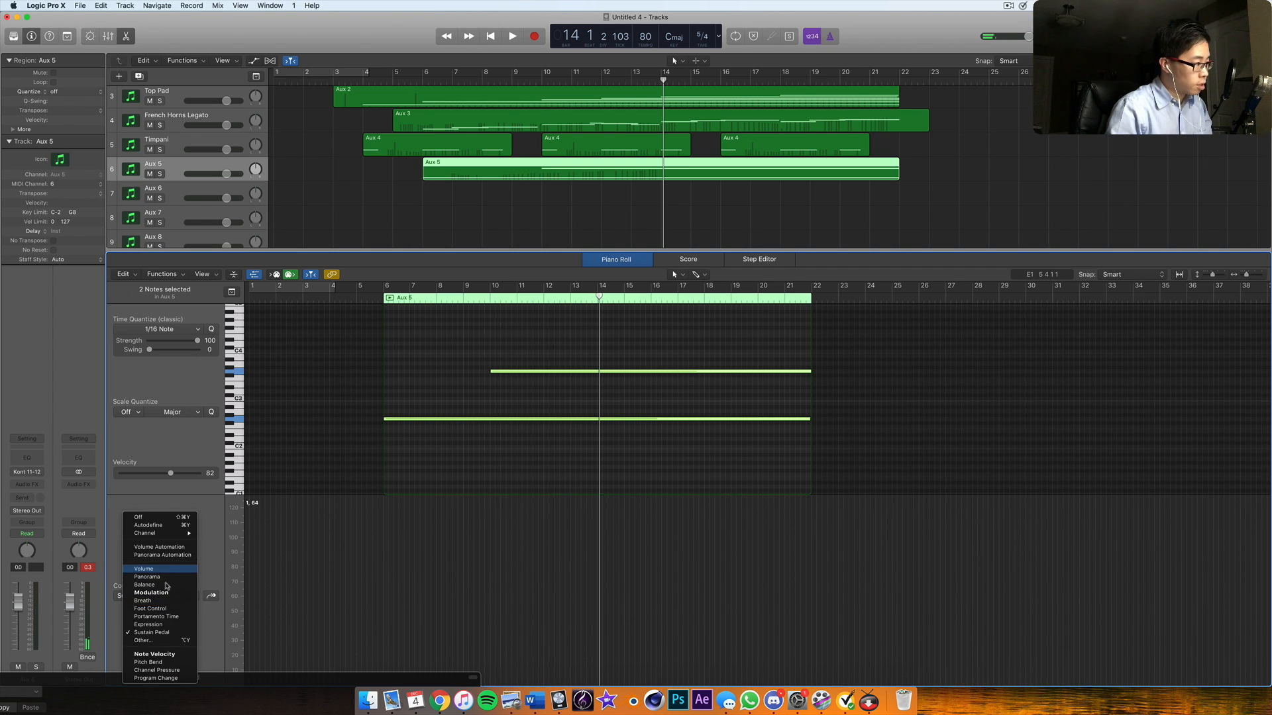
click(167, 594)
drag(432, 613, 384, 645)
drag(434, 613, 876, 555)
double_click(326, 82)
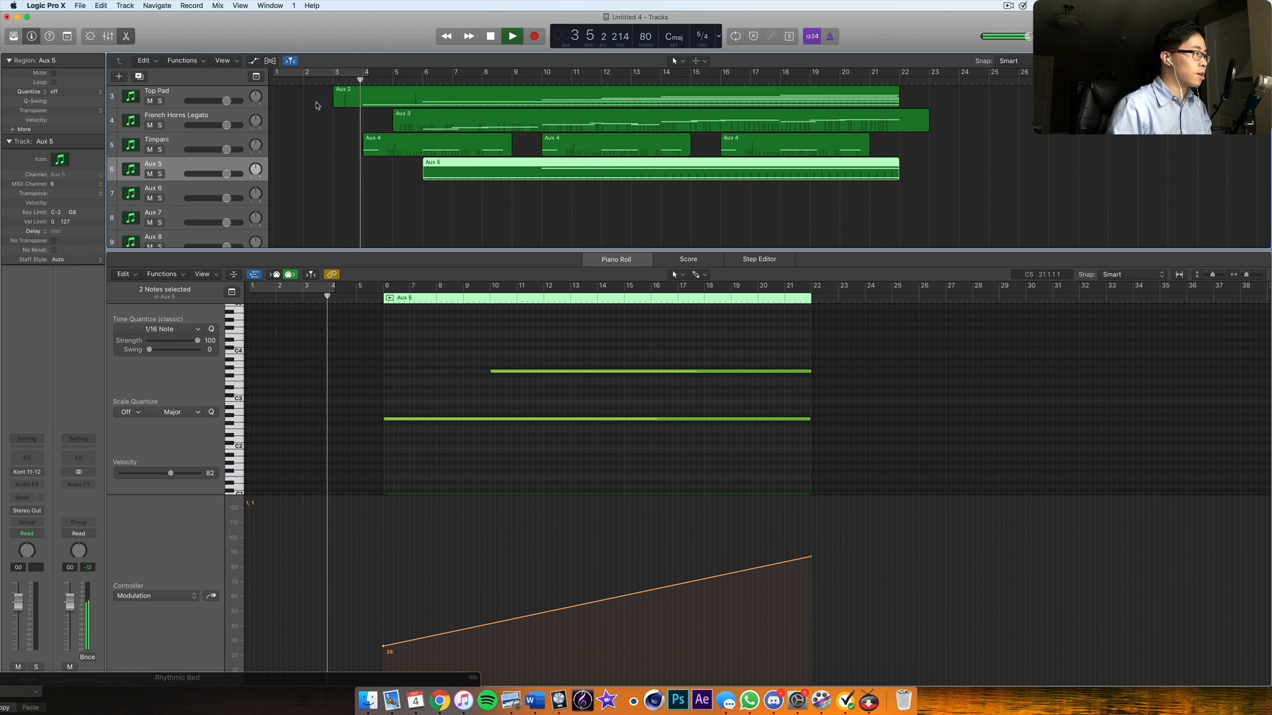
- Reposition the floating Kontakt window clear of the track list and rename the Aux 5 track as Upper Presence
drag(281, 687, 642, 174)
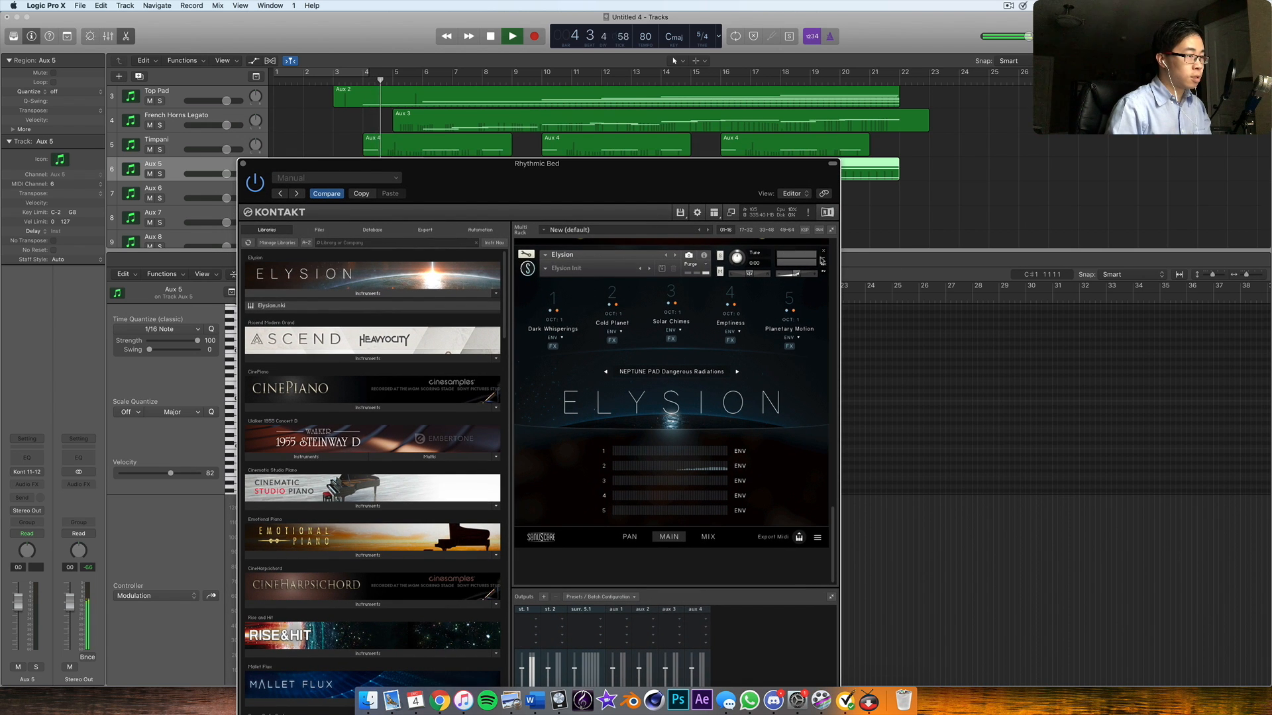
scroll(731, 305, up, 3)
drag(676, 178, 617, 476)
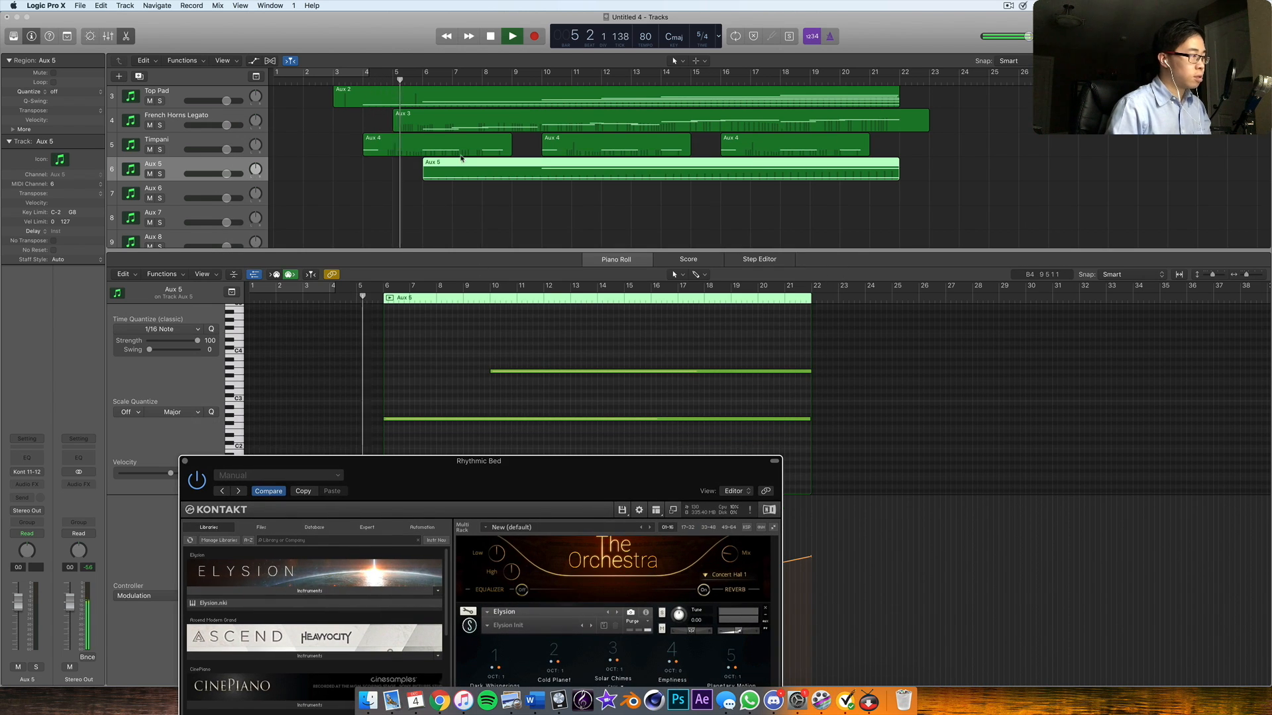
double_click(155, 164)
text(Up)
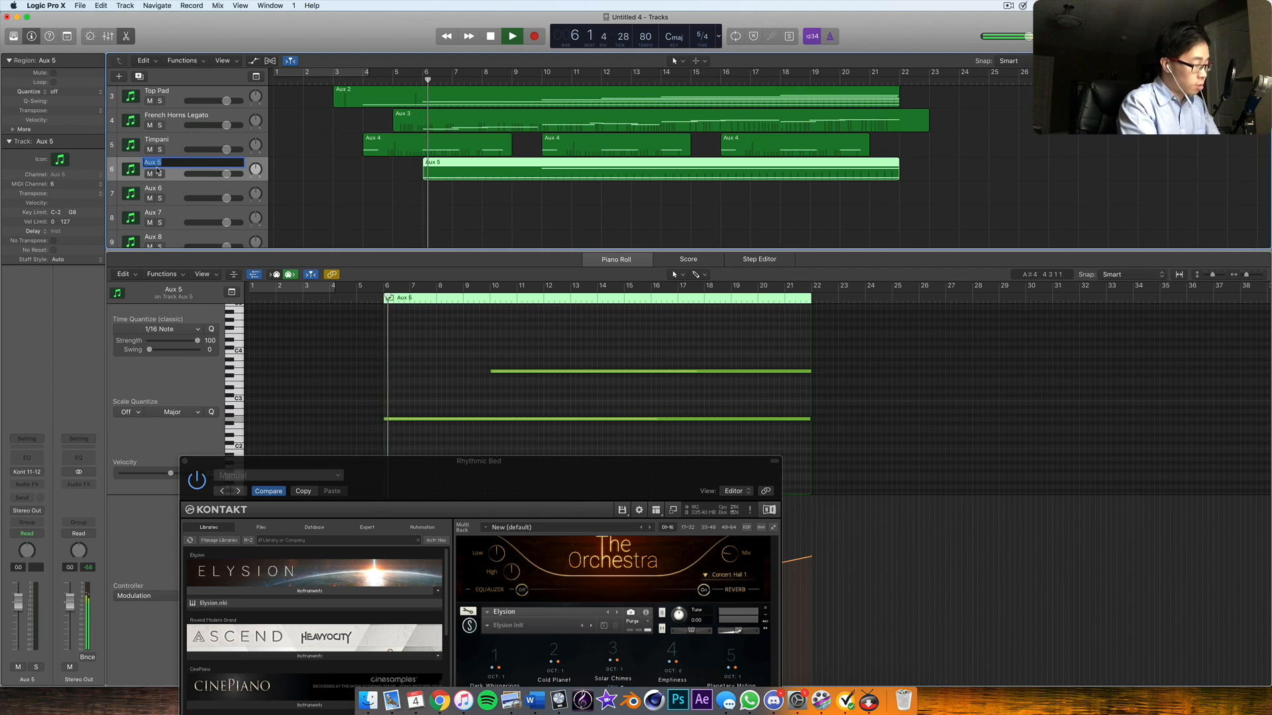
text(per Presen)
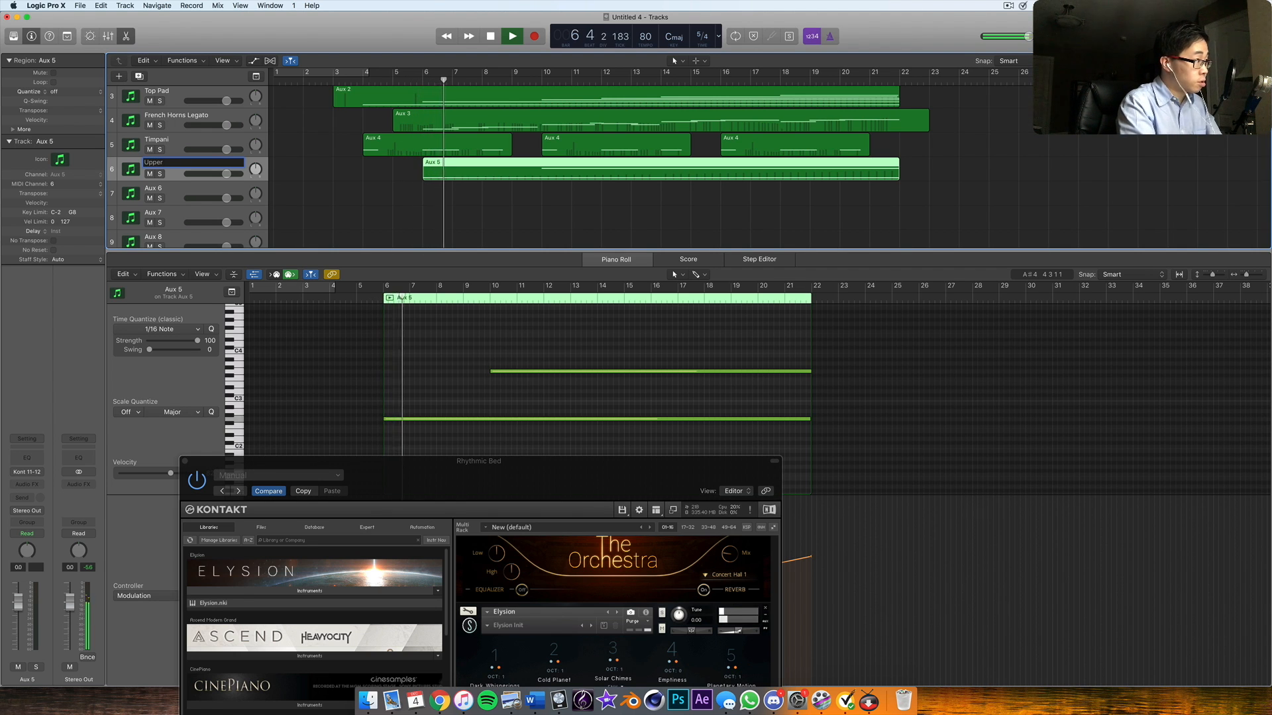
text(ce)
key(Return)
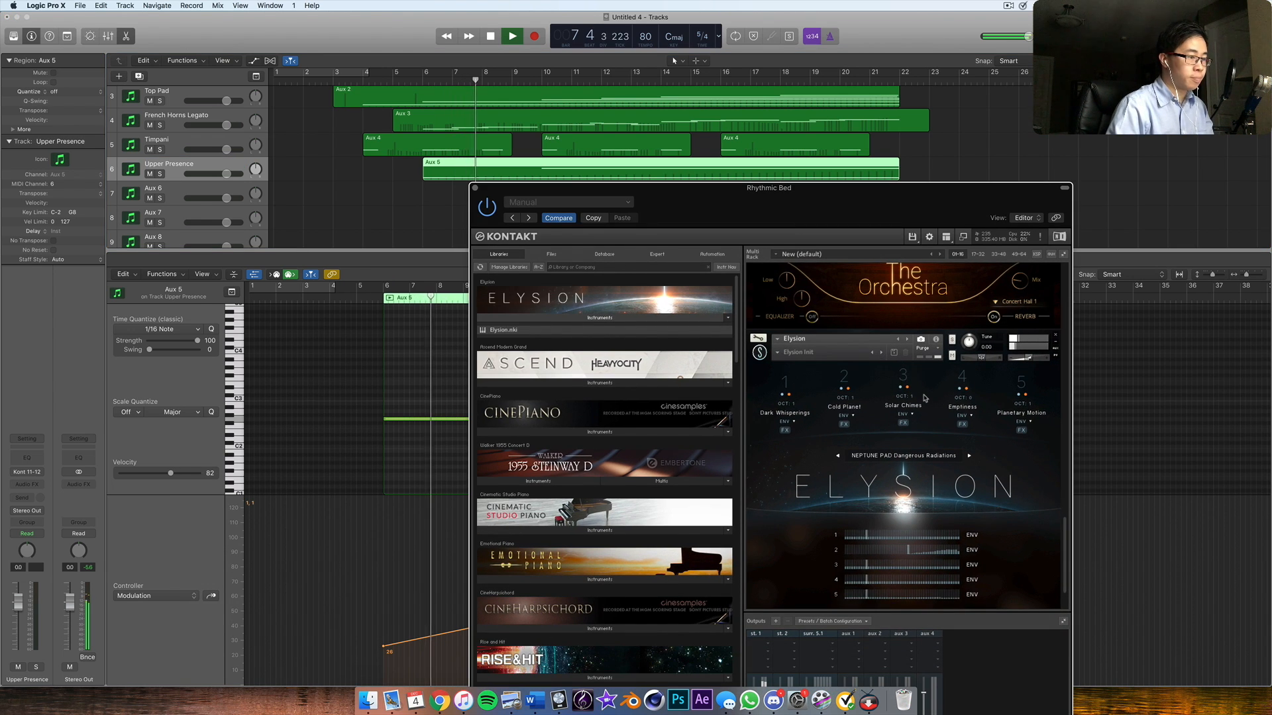
- Load The Orchestra Complete.nki from The Orchestra Complete library into the Kontakt rack, checking the Strings and Violins 1 folders, and stop playback
scroll(888, 391, down, 3)
scroll(583, 397, down, 3)
scroll(583, 397, down, 15)
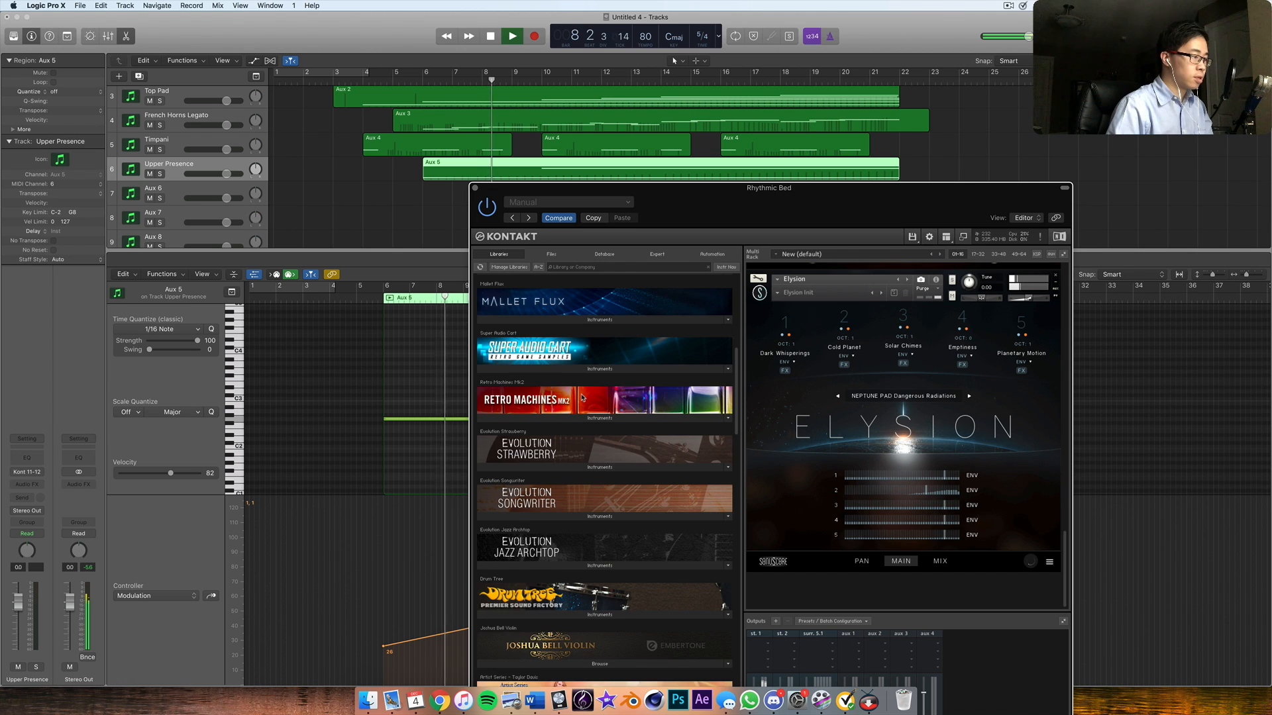
scroll(849, 414, down, 5)
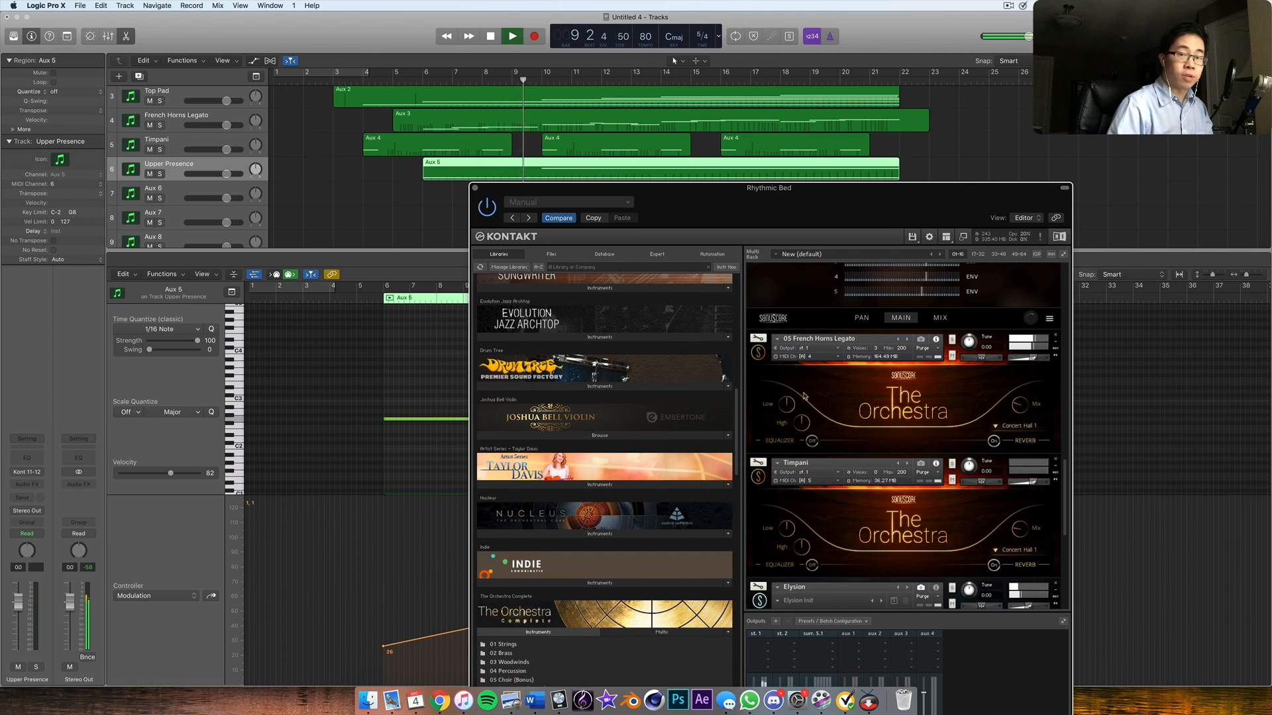
scroll(576, 426, down, 5)
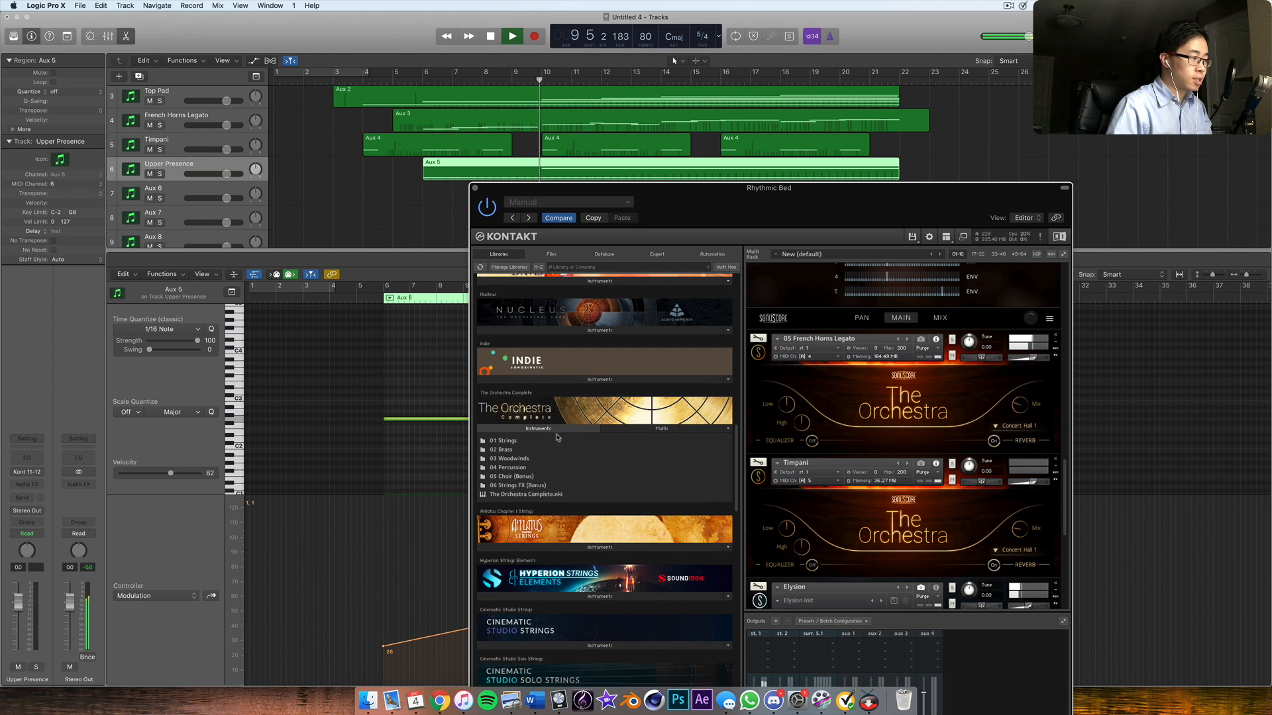
click(531, 429)
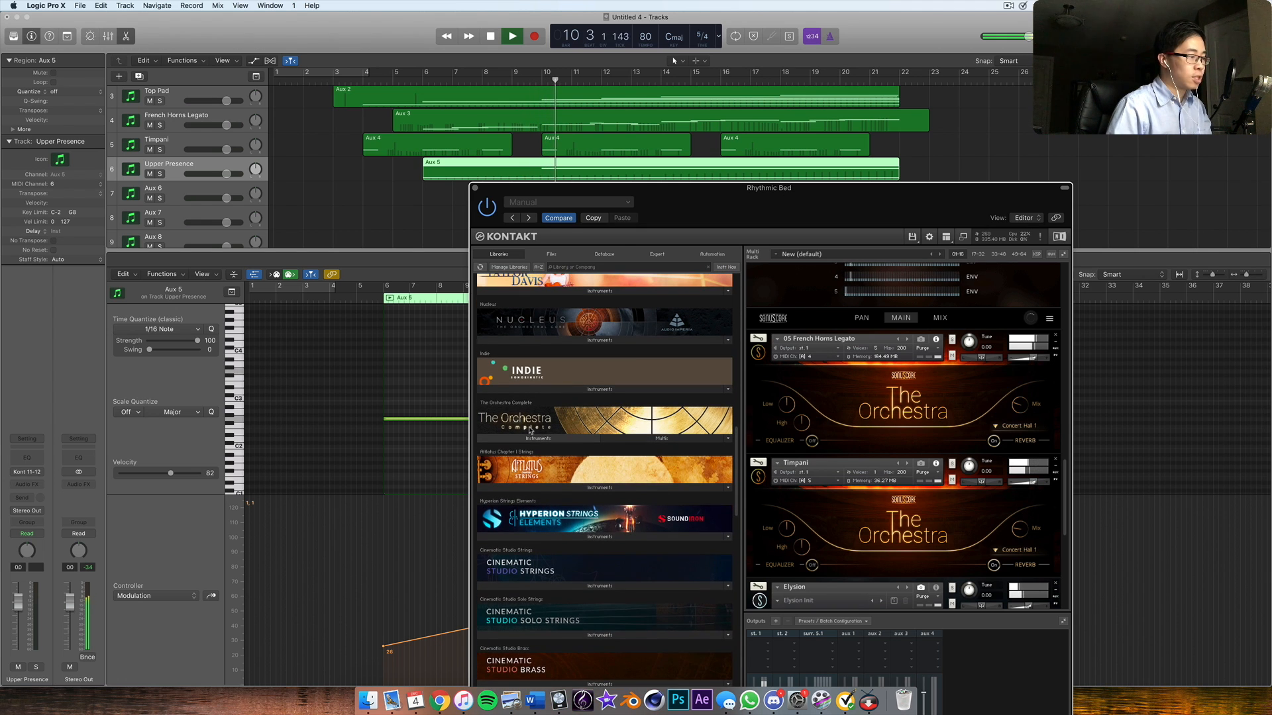
click(537, 440)
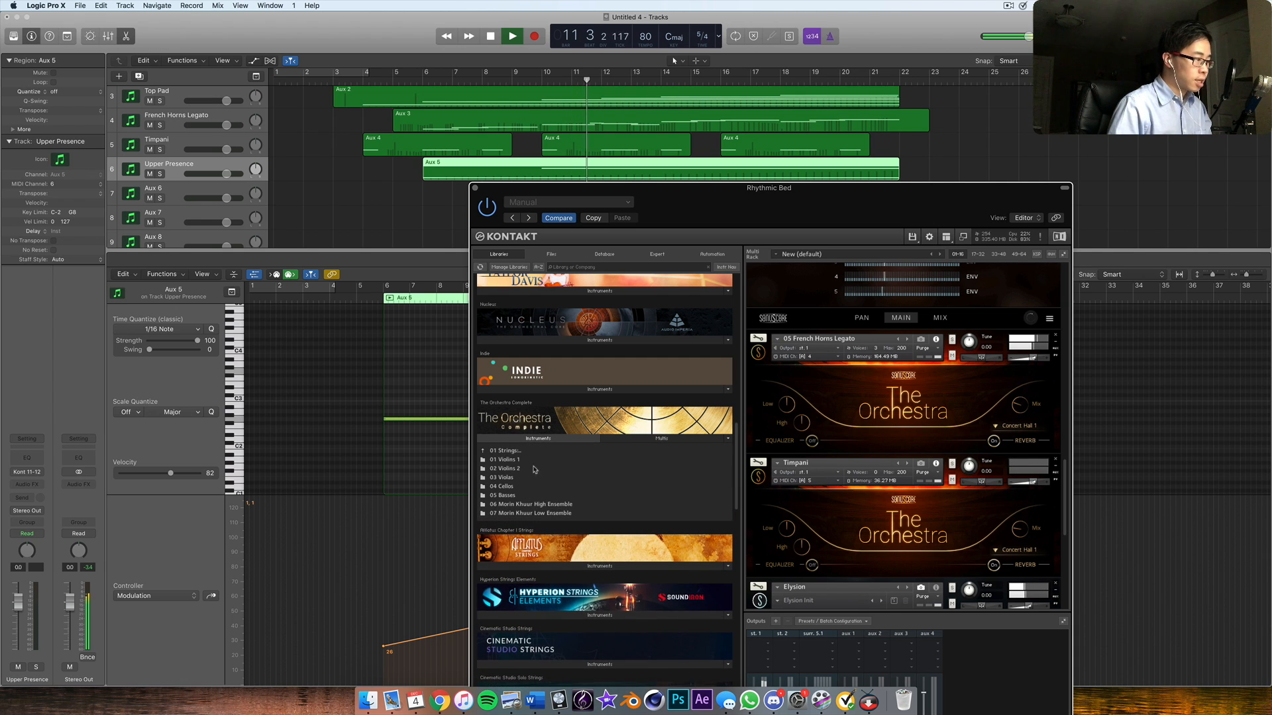
click(520, 460)
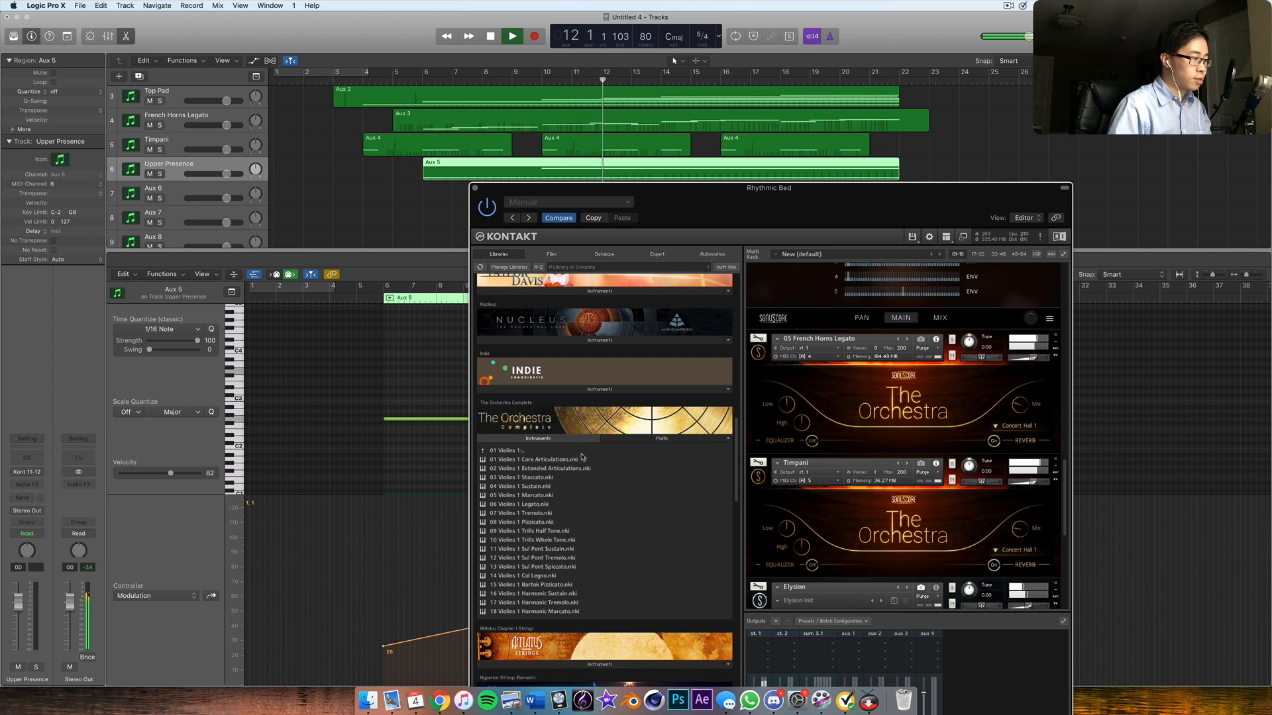
click(508, 452)
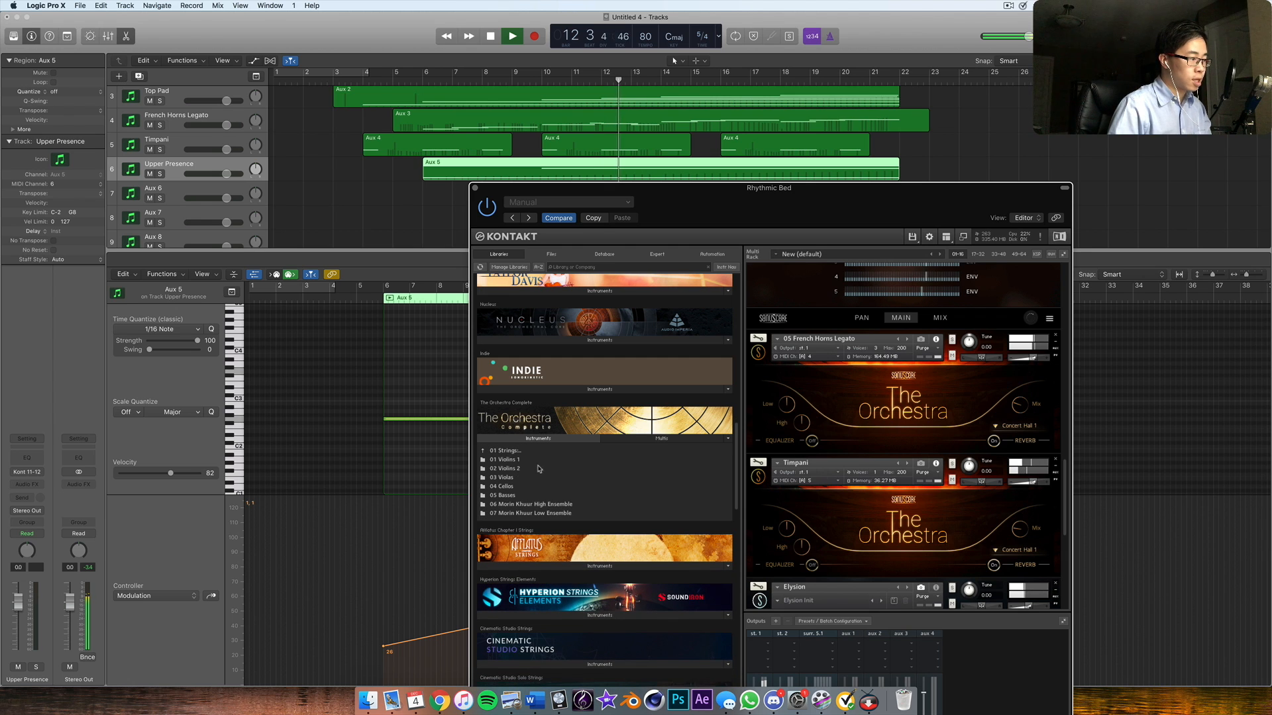
click(508, 451)
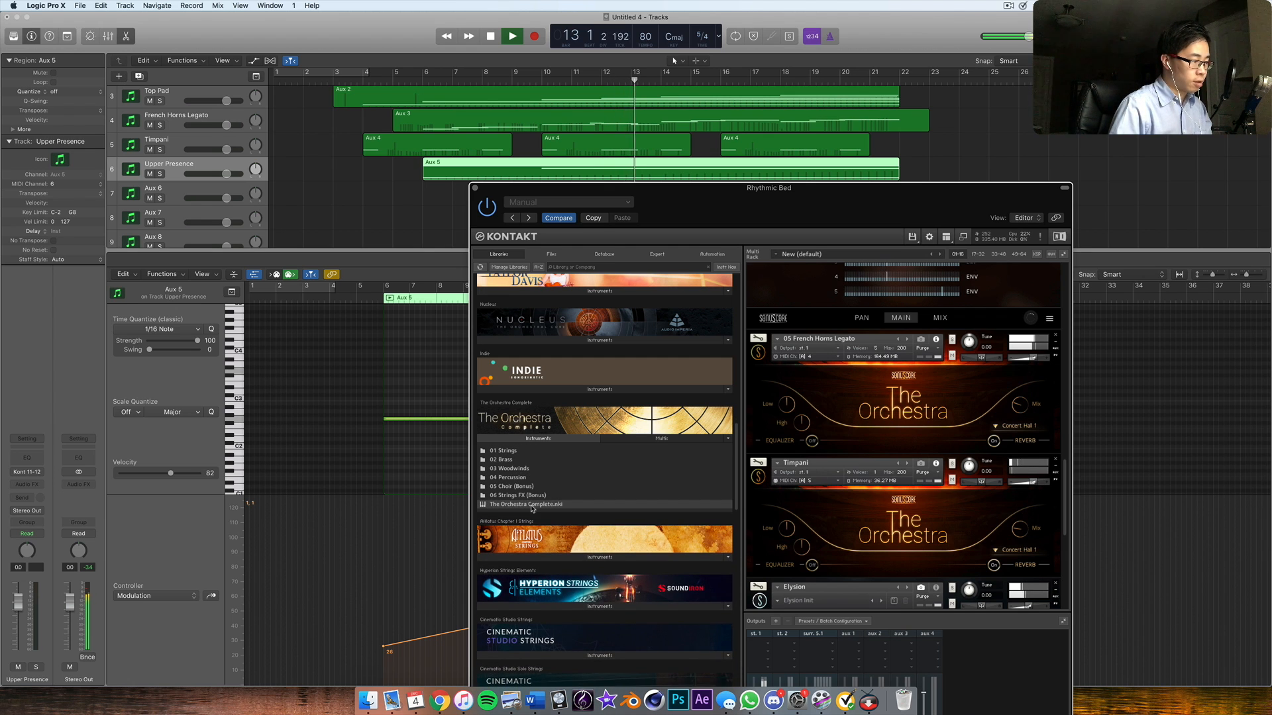
drag(761, 431, 840, 398)
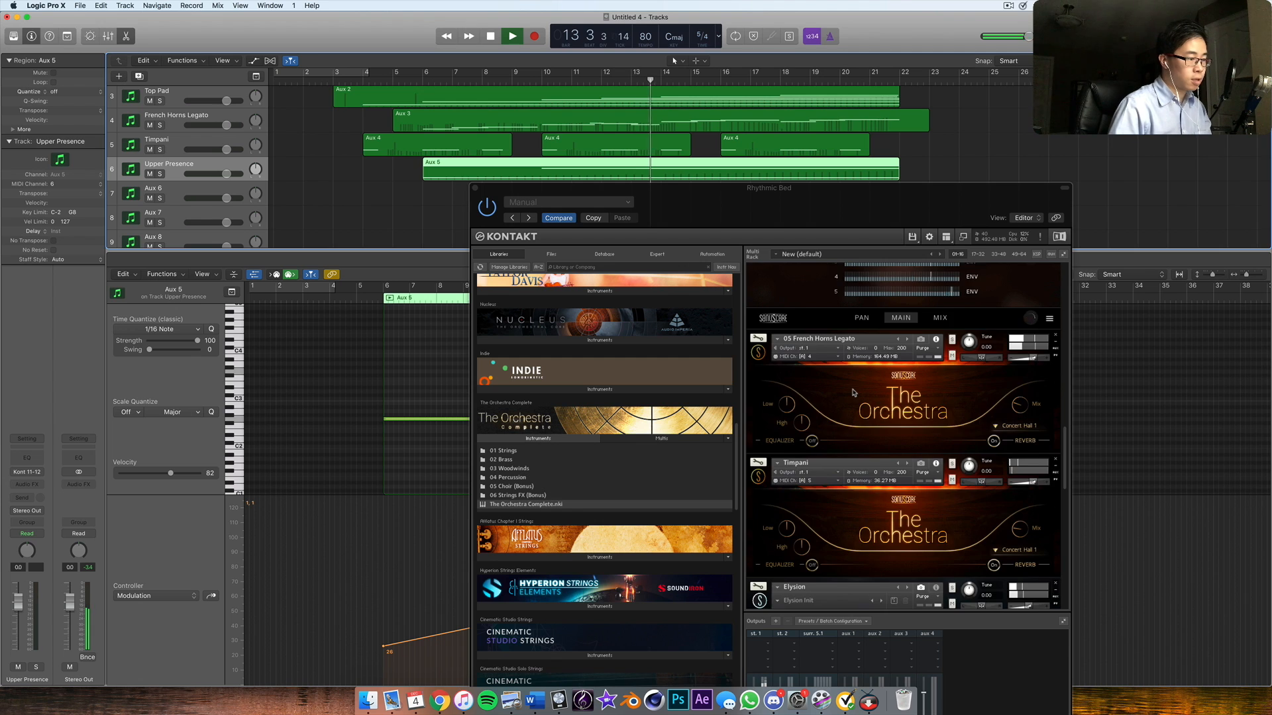
key(space)
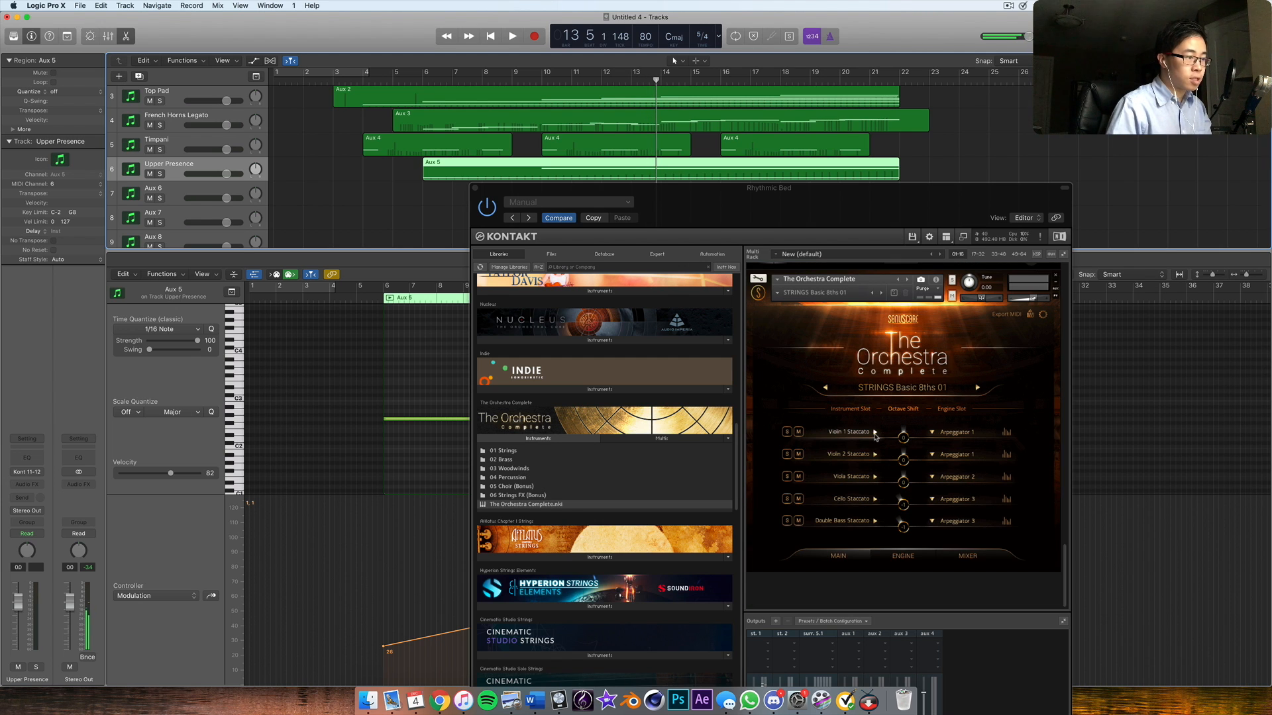
- Record a phrase on the Aux 6 track from bar 6 to bar 10, starting the take at bar 5, with four held notes each followed by two short ones
click(174, 190)
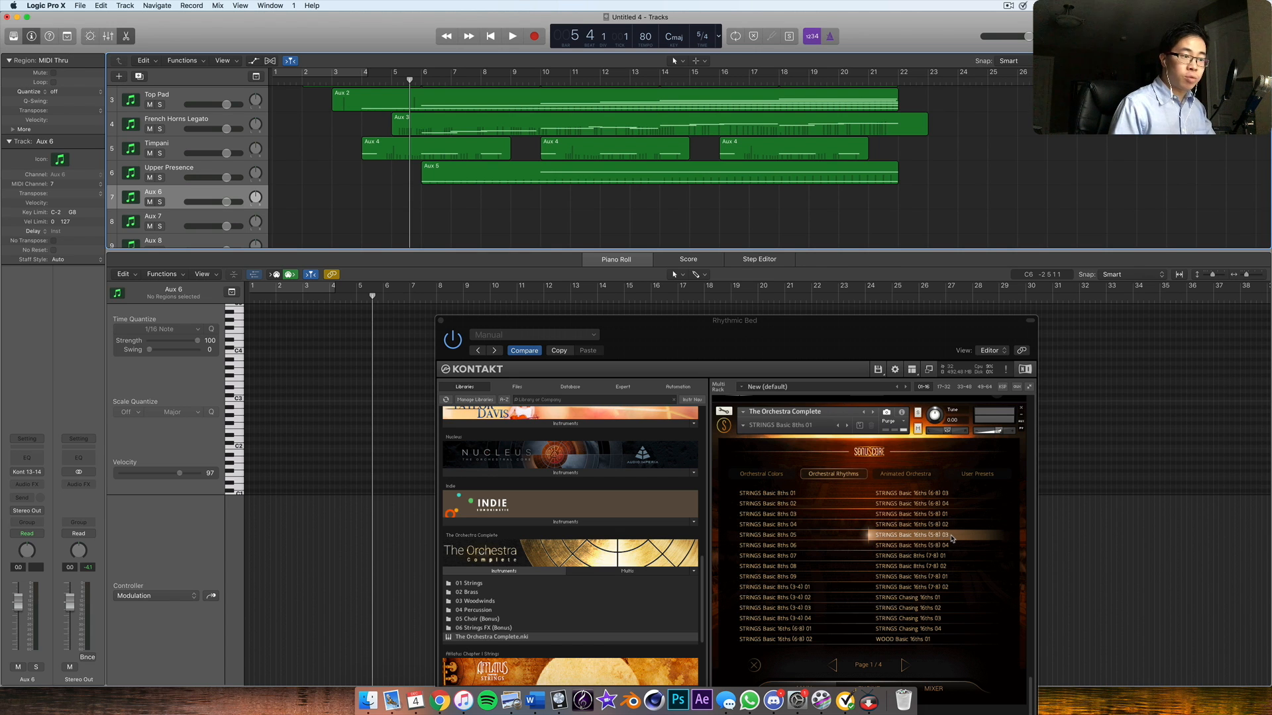
scroll(378, 94, up, 2)
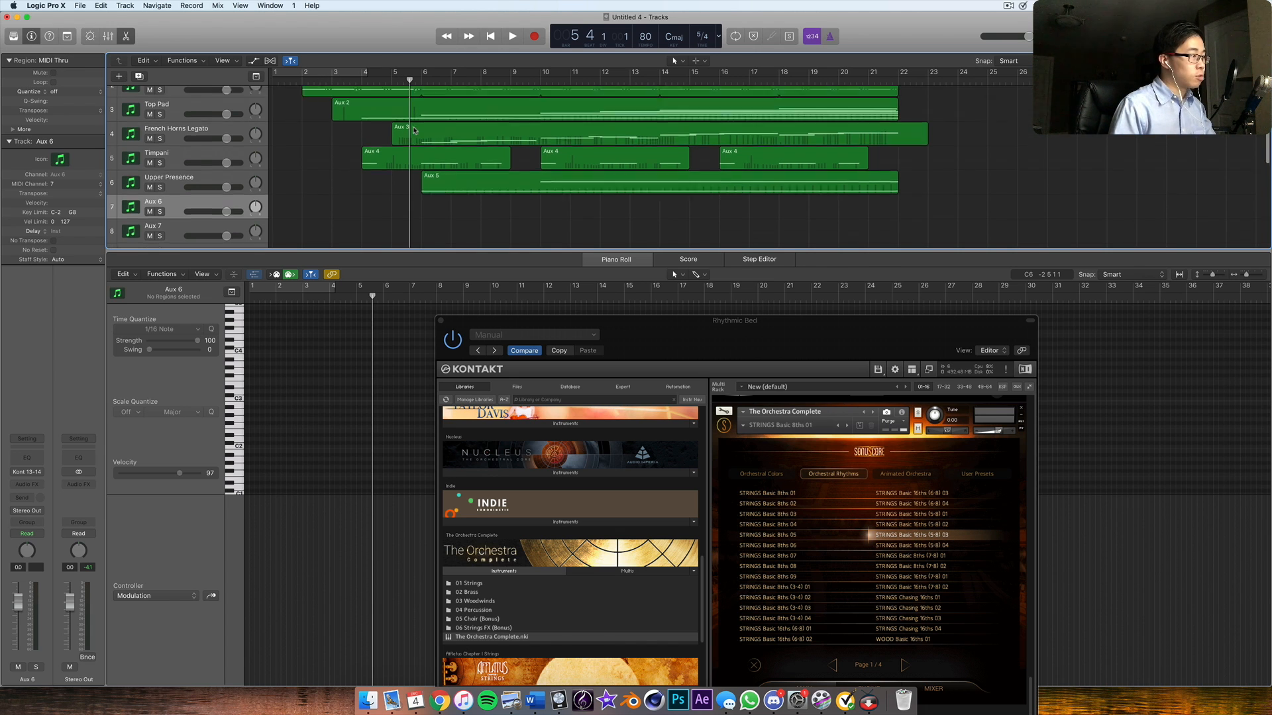
scroll(417, 121, up, 1)
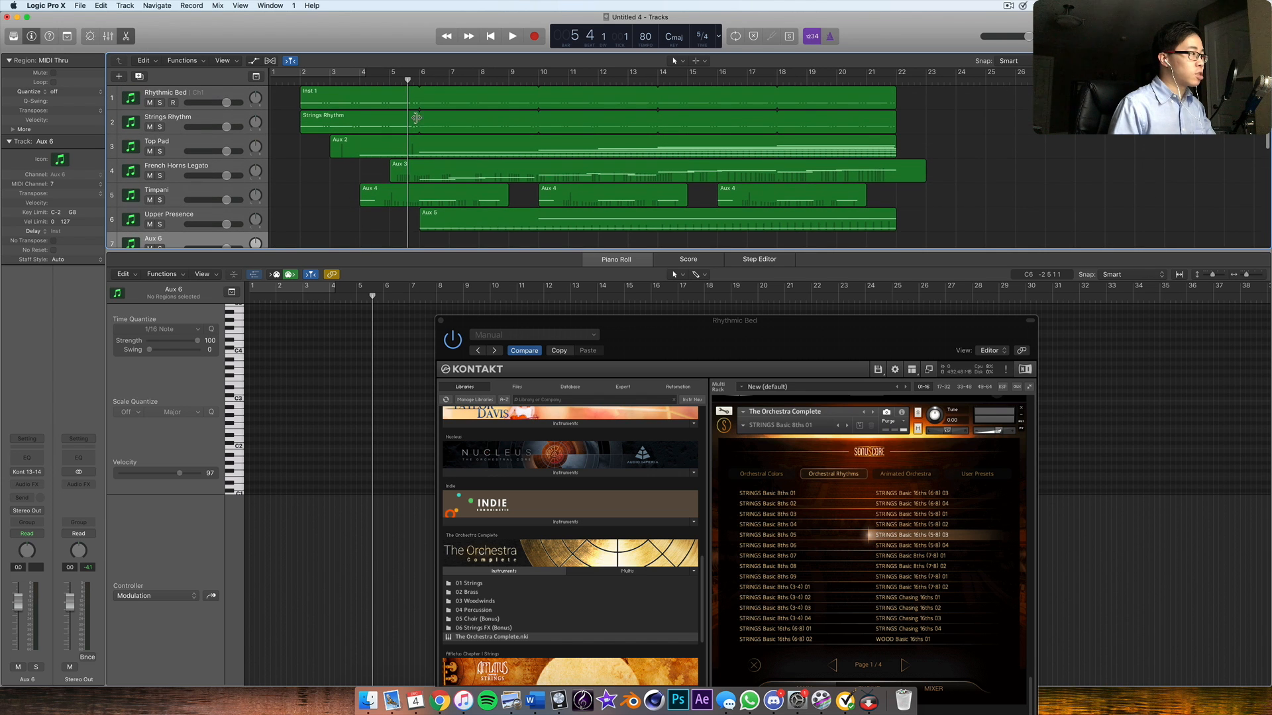
click(395, 84)
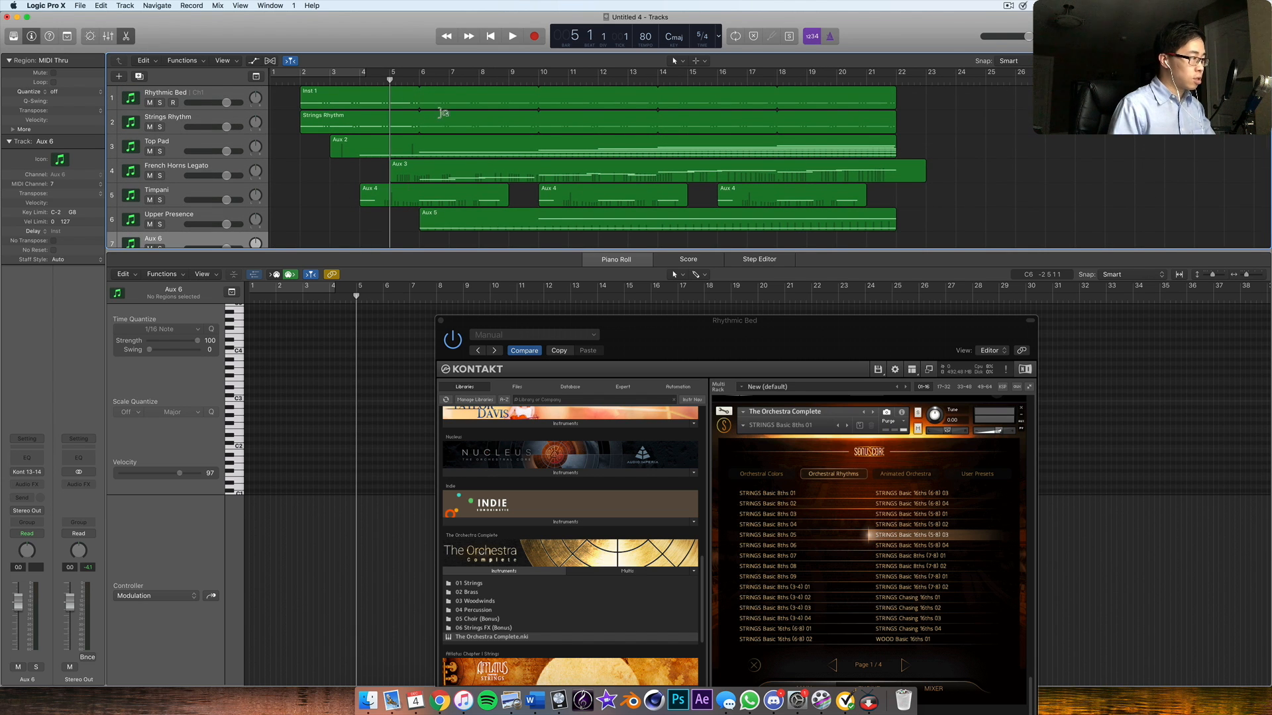
key(space)
scroll(536, 163, down, 2)
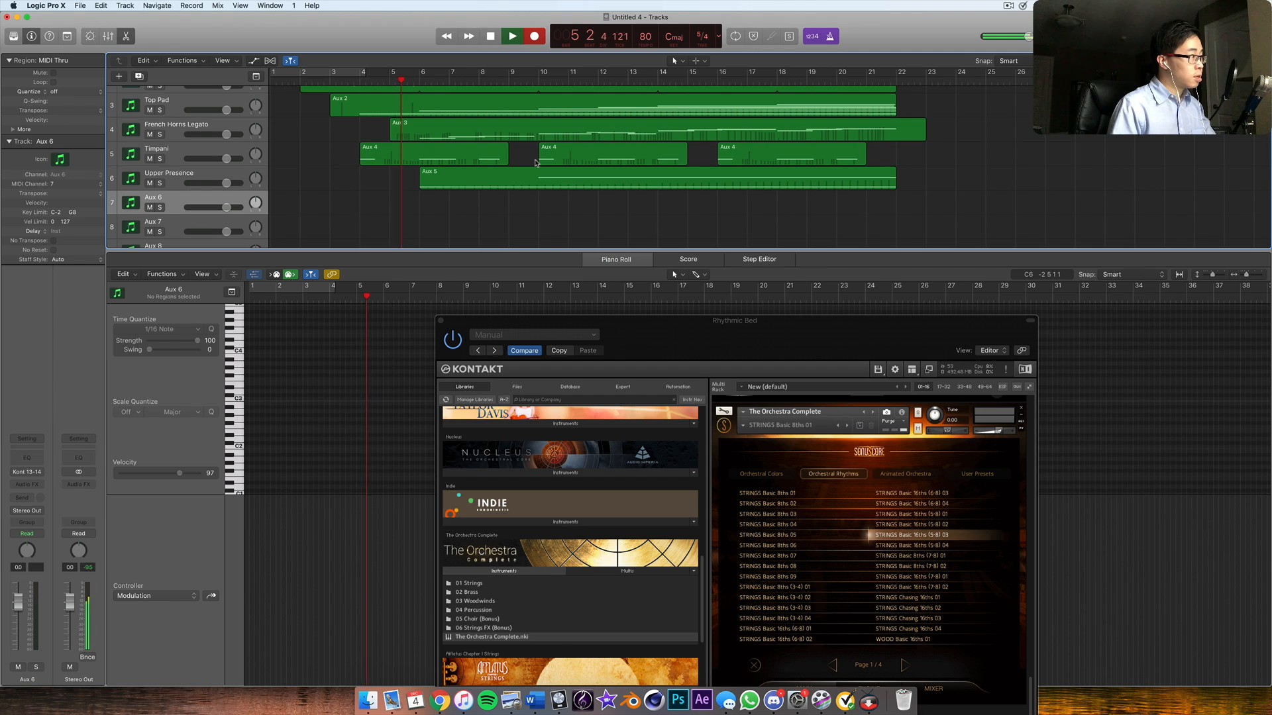
key(r)
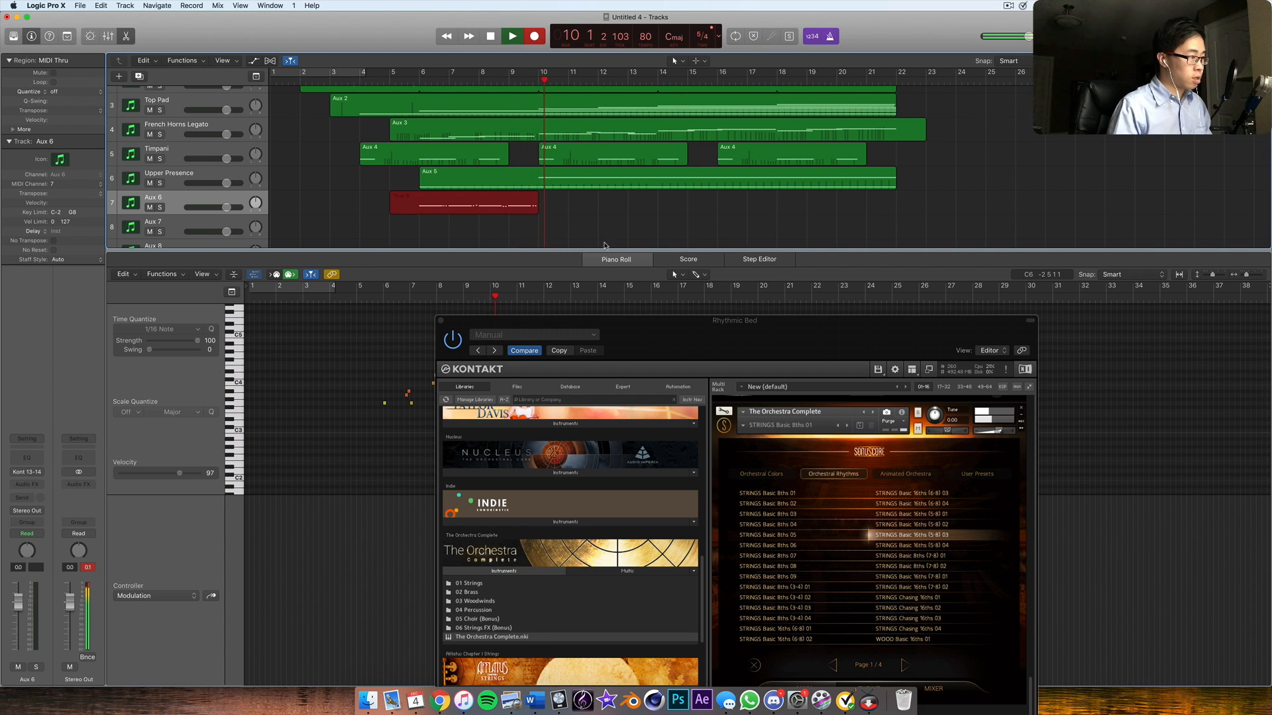
key(space)
- Try lowering the two short notes at the end of bar 6 in the Aux 6 region by four semitones and play the result
drag(614, 330, 594, 490)
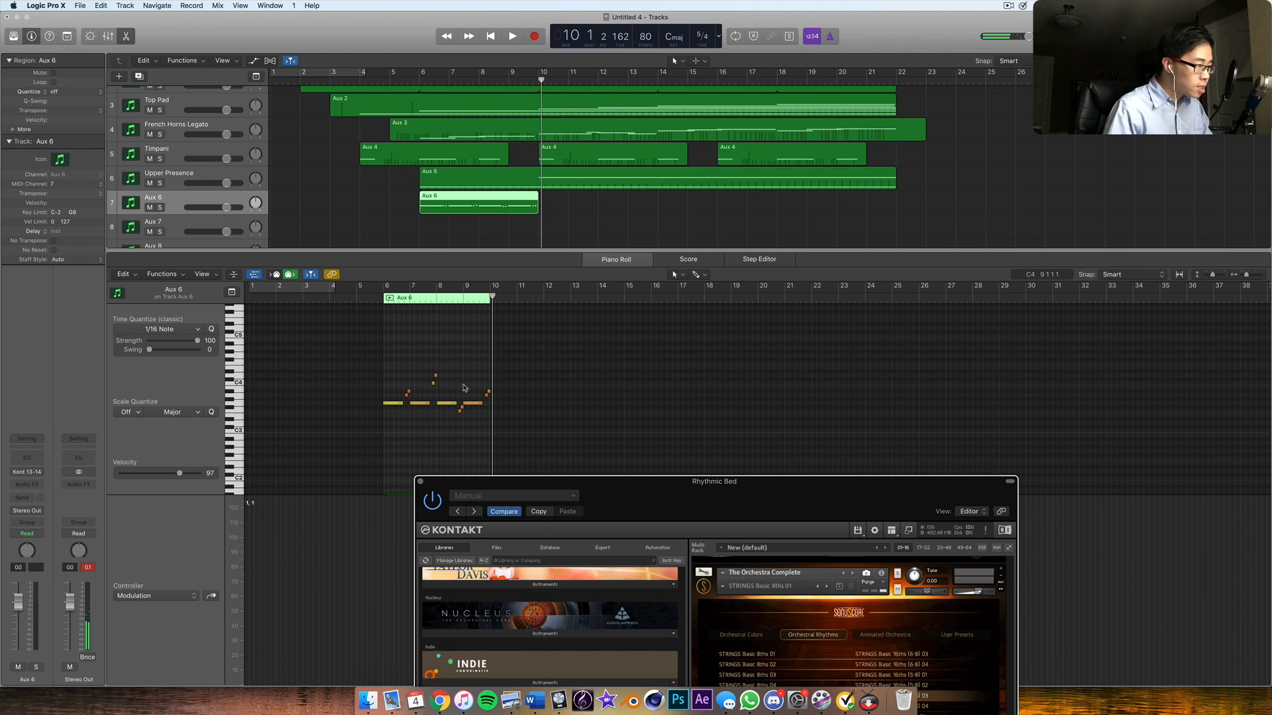
click(406, 329)
click(372, 299)
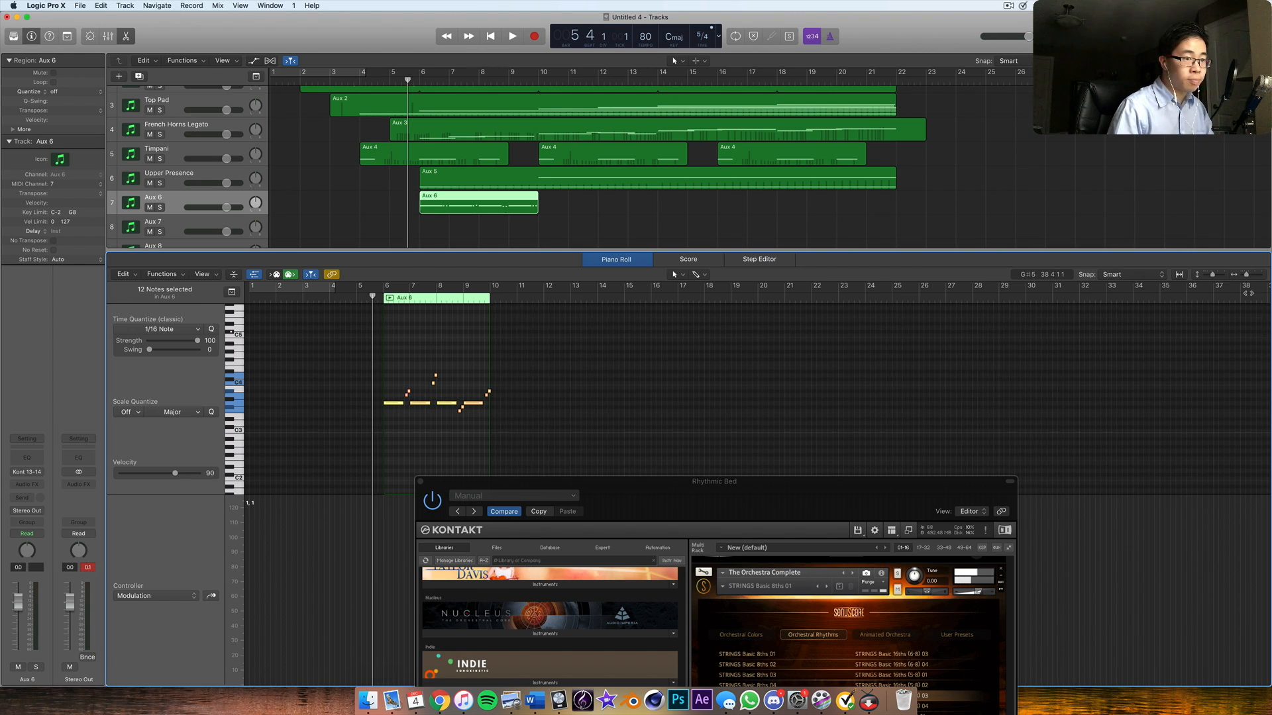
drag(1245, 280, 1251, 280)
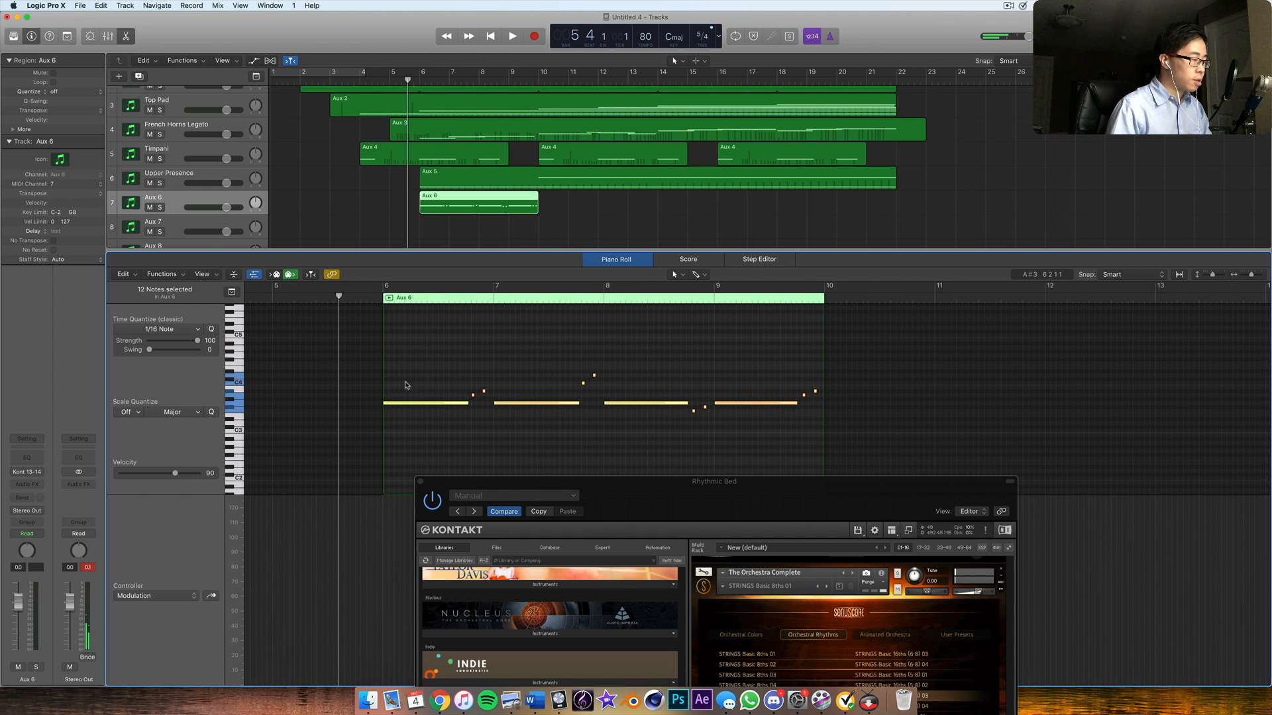
click(444, 379)
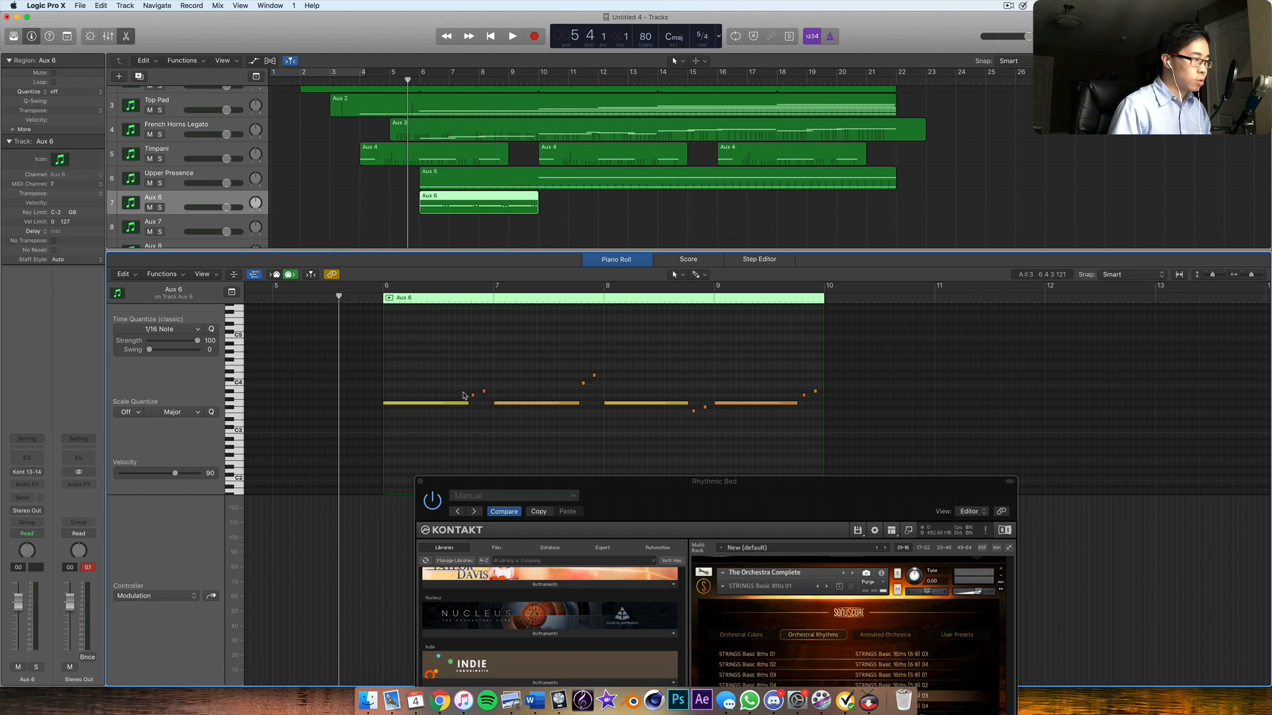
drag(473, 397, 483, 410)
key(space)
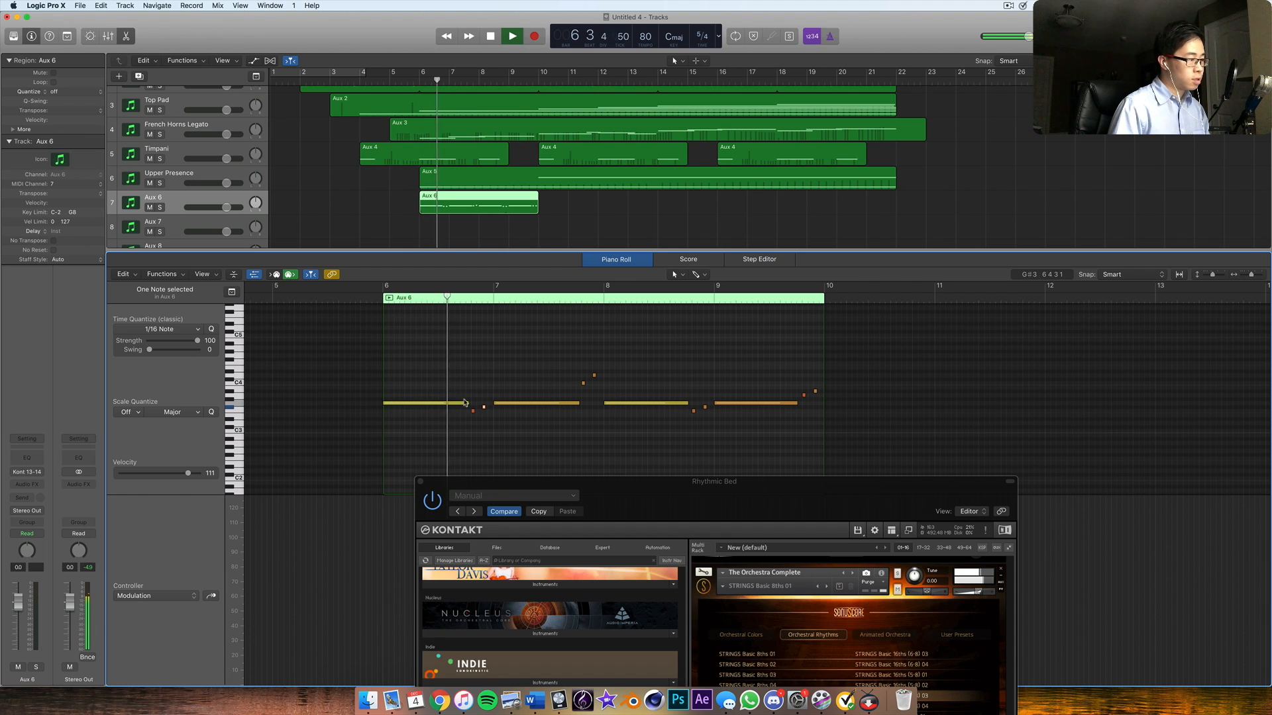
key(space)
- Audition the short notes ending bar 7, replay the end of bar 6, and raise the bar 6 pair back four semitones to A3 and A#3
click(582, 383)
click(583, 383)
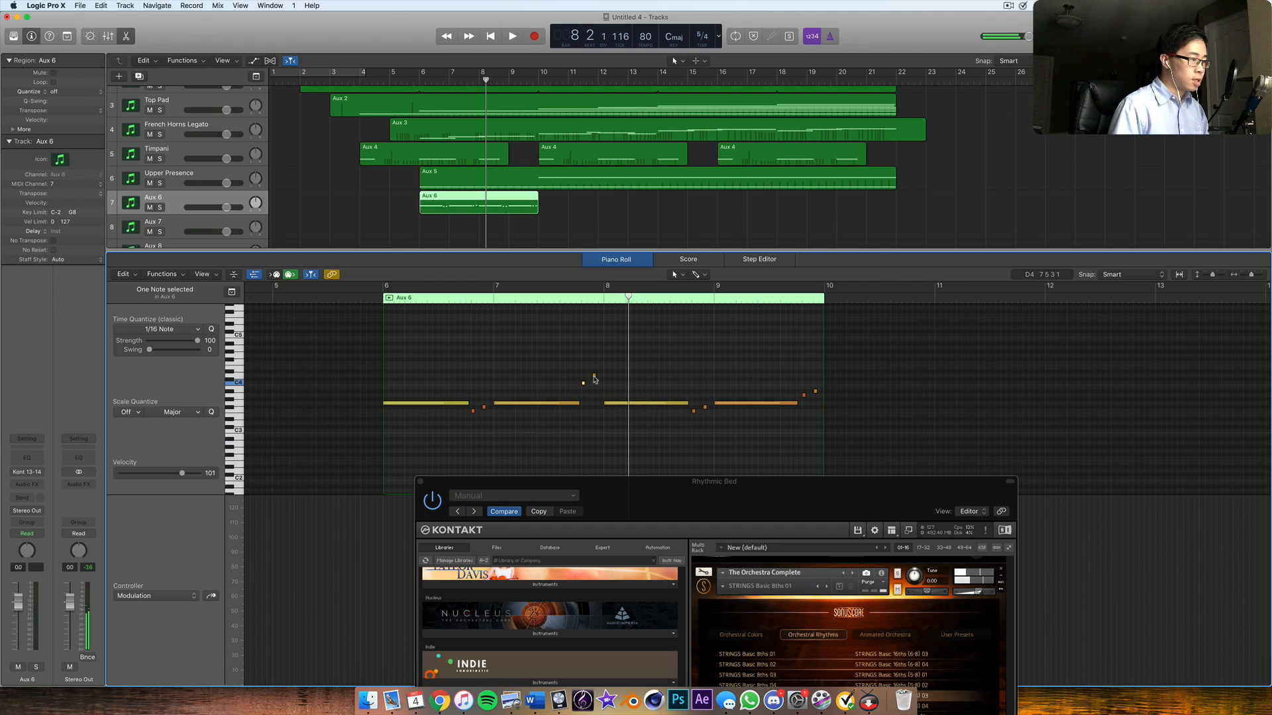
click(458, 291)
key(space)
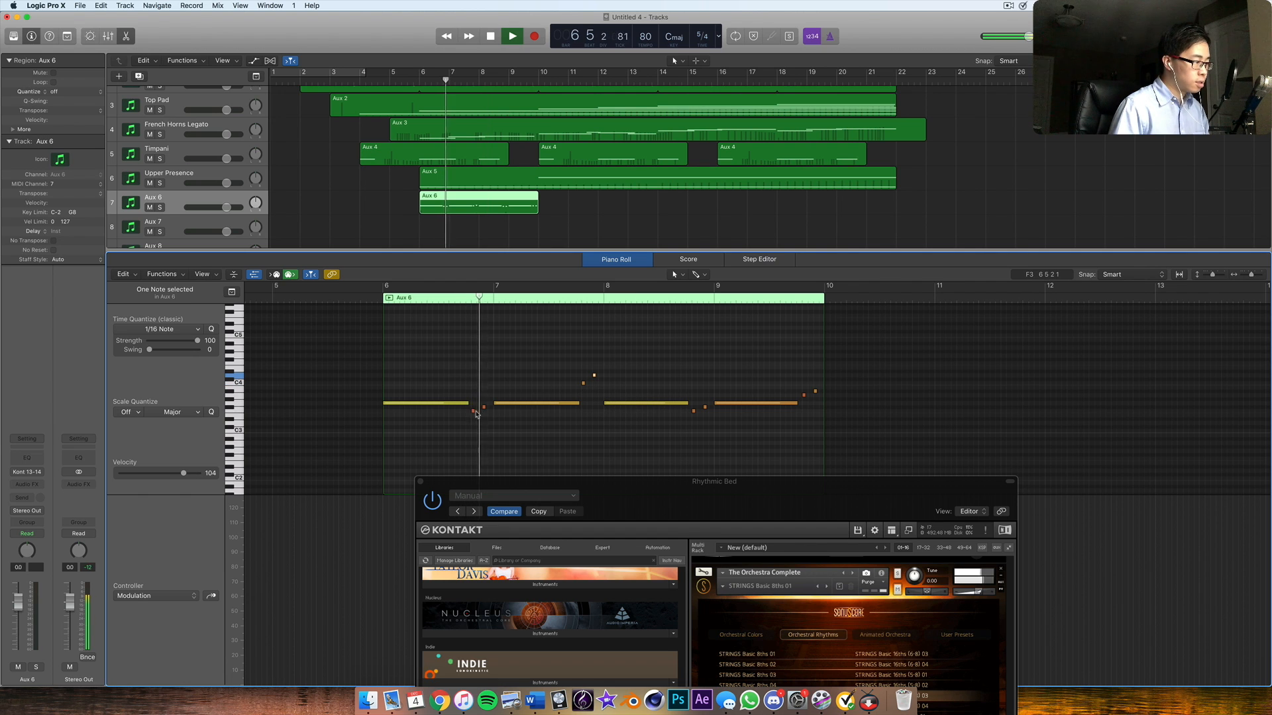
key(space)
click(473, 412)
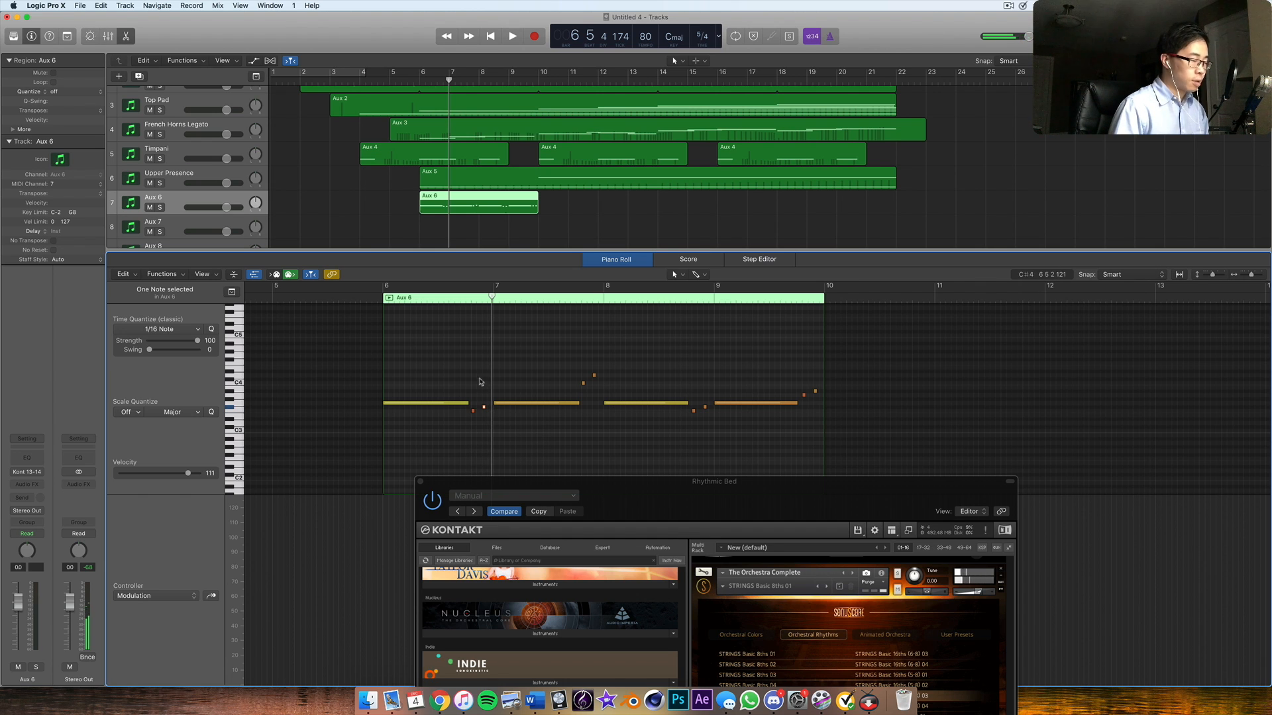
drag(473, 411, 472, 398)
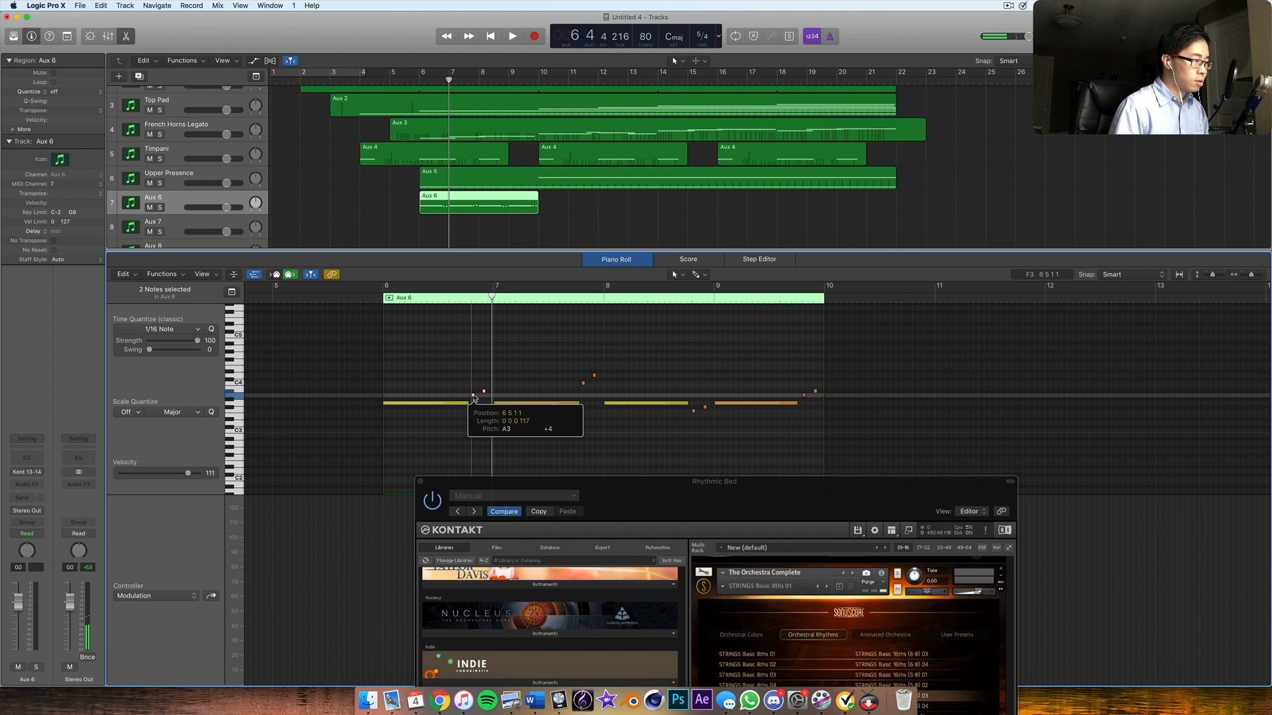
drag(473, 397, 472, 398)
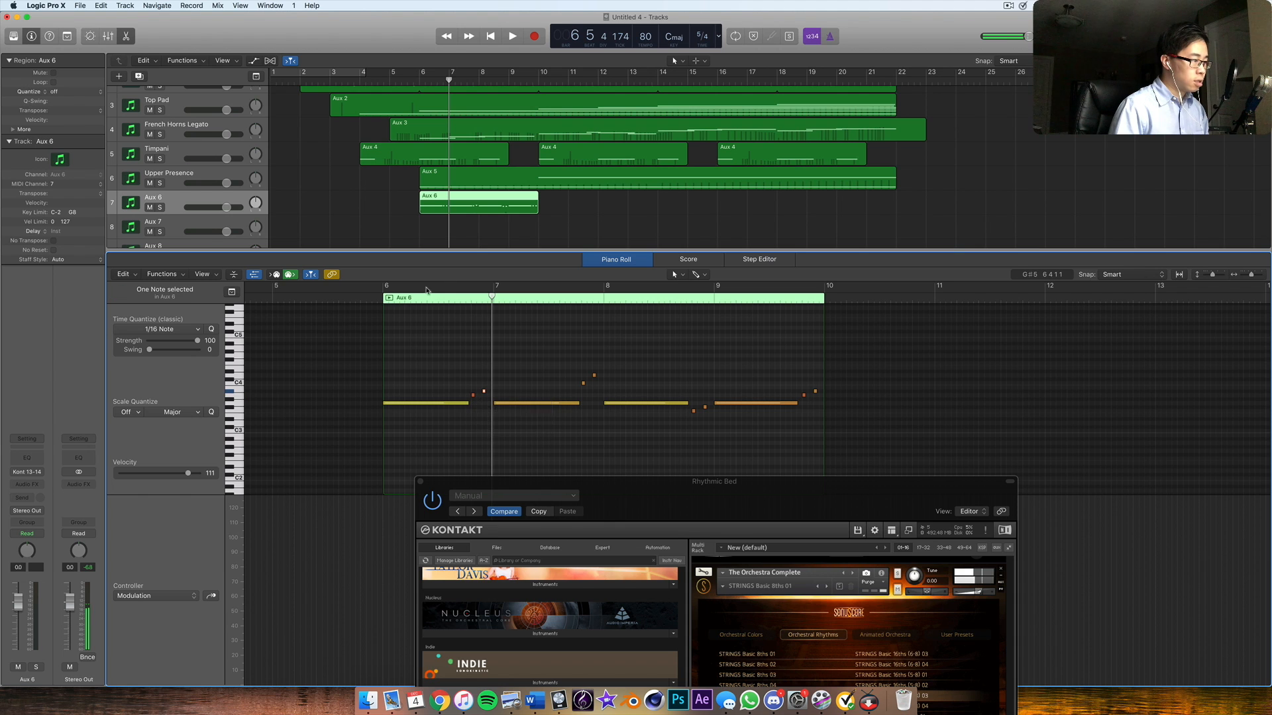
- Raise the two short notes at the end of bar 8 by four semitones to A3 and A#3, playing the phrase before and after
key(space)
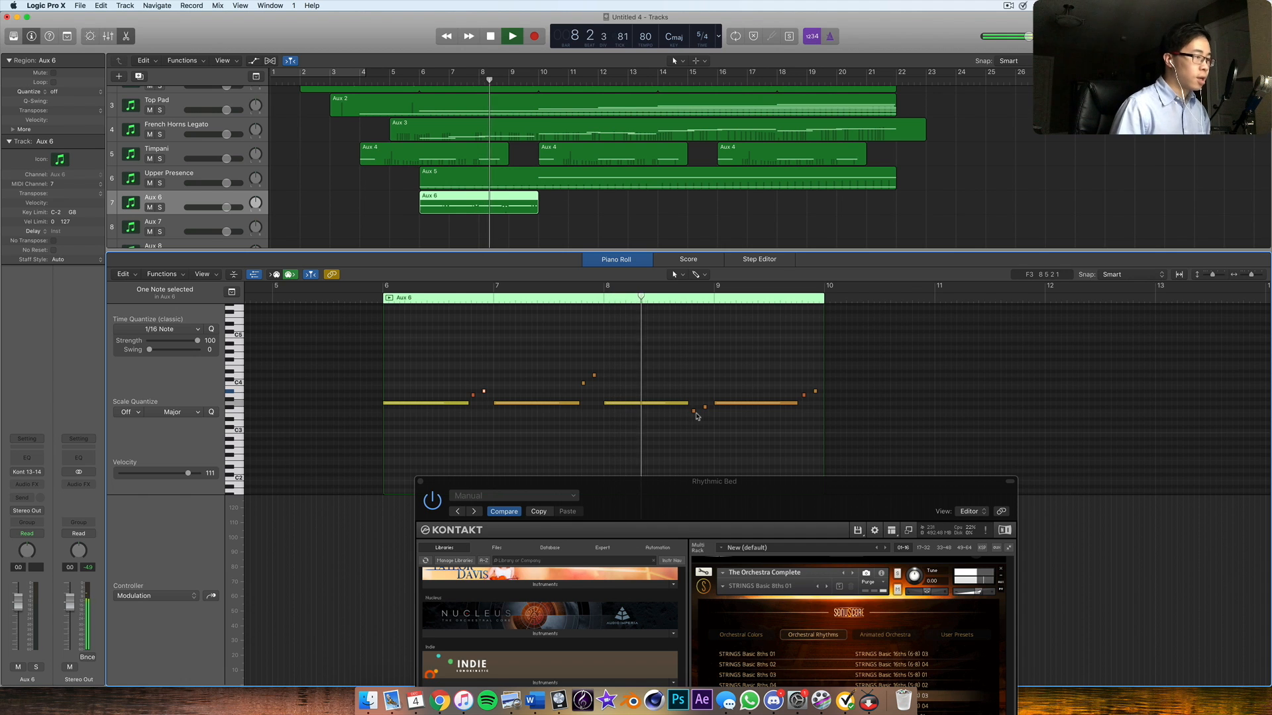
mouse_move(693, 412)
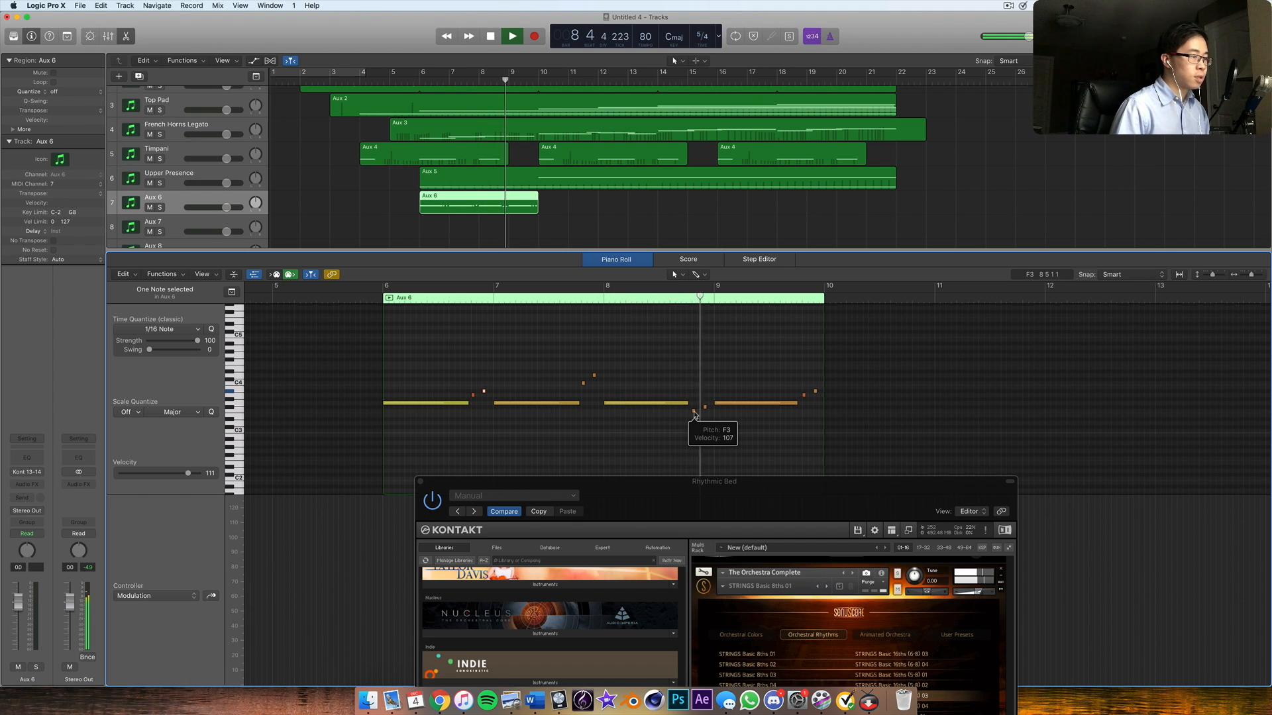
key(space)
drag(693, 412, 704, 391)
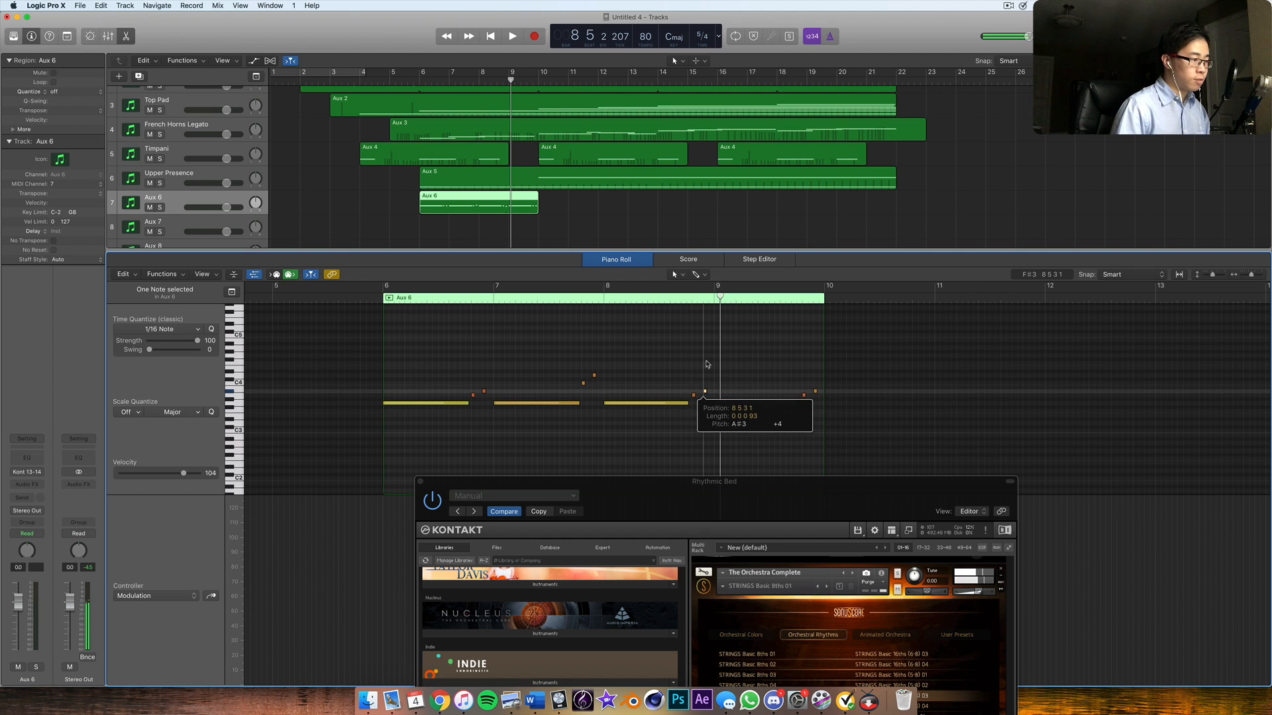
key(space)
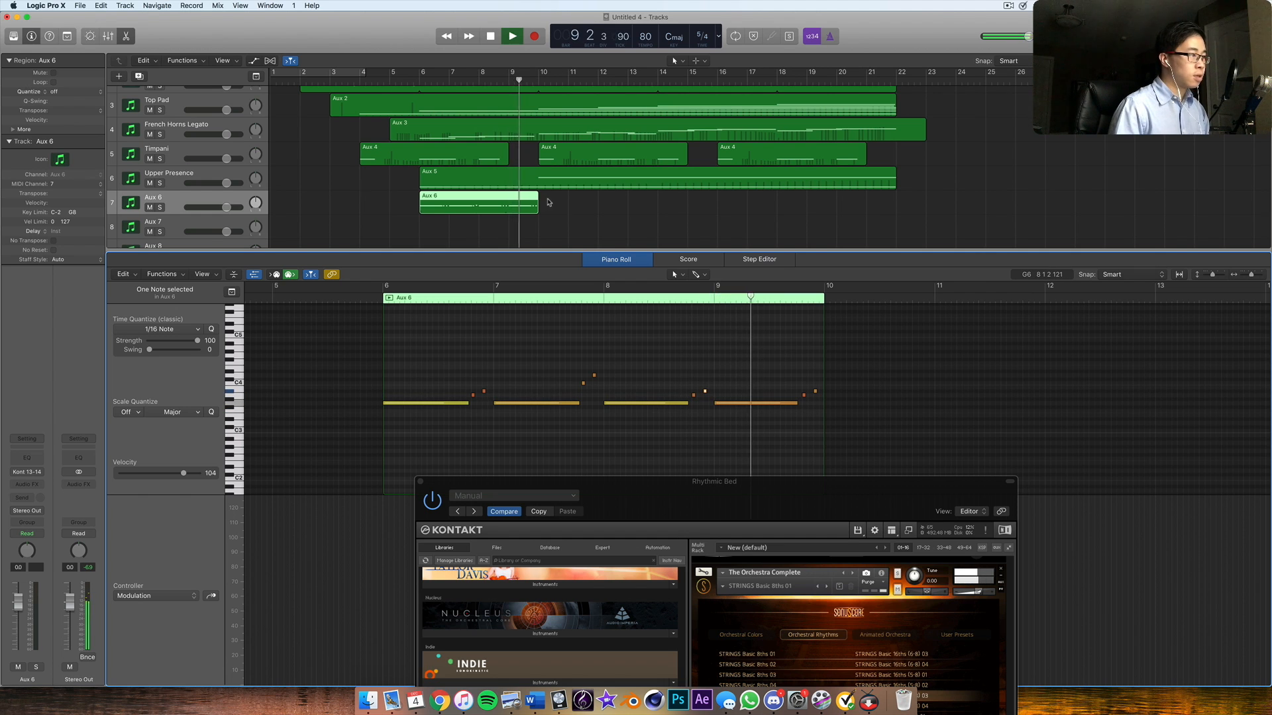
- Loop the Aux 6 region up to bar 14, listen to the repeat, and stop playback
drag(540, 193, 660, 225)
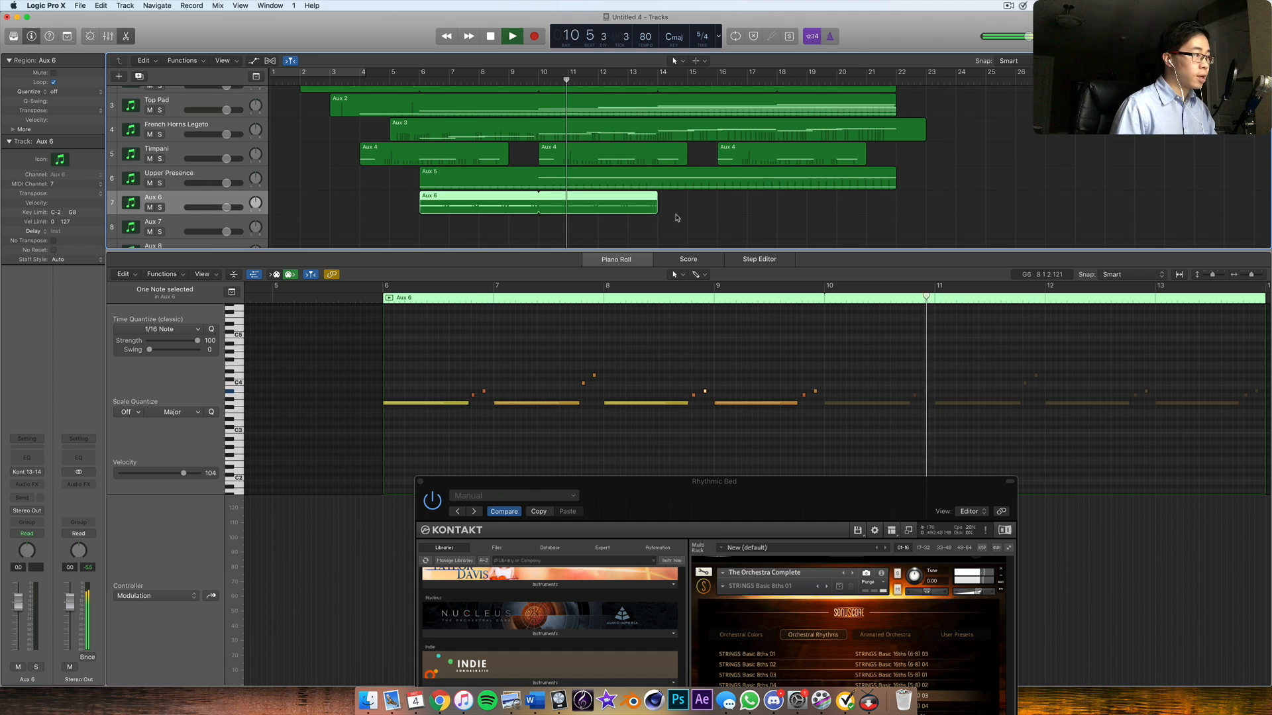
scroll(673, 222, up, 3)
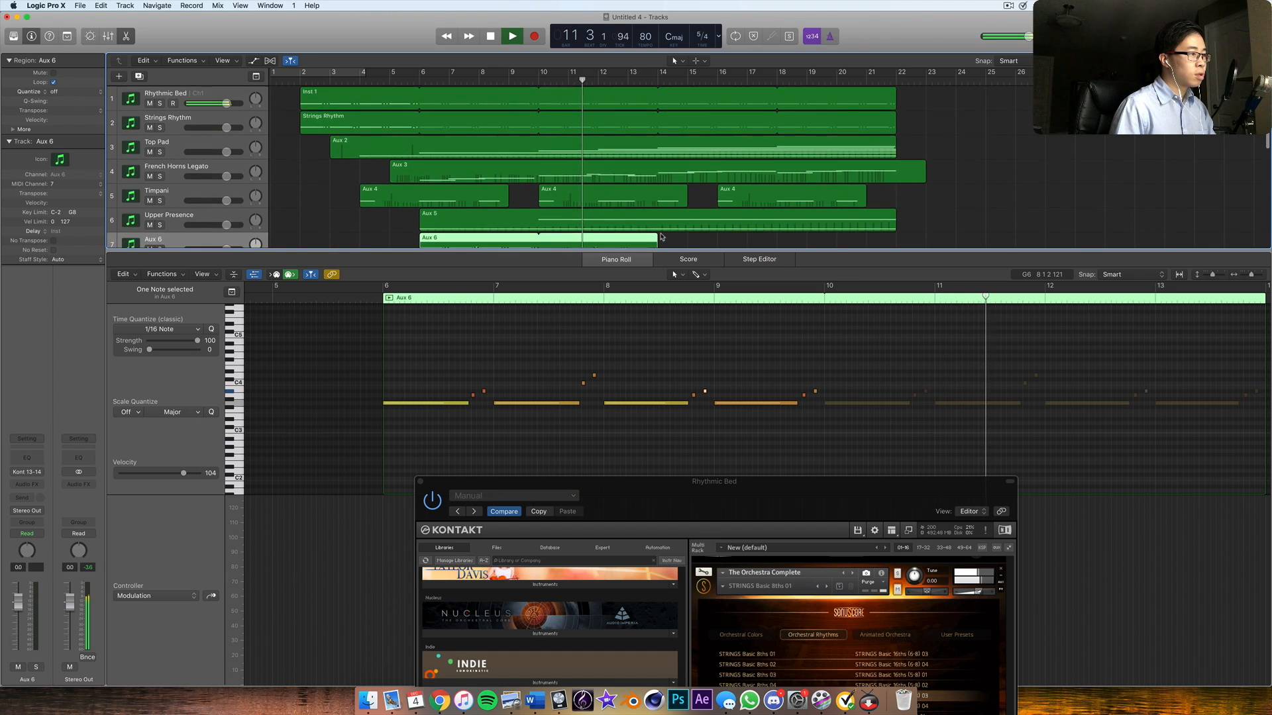
scroll(661, 237, down, 1)
drag(660, 221, 658, 221)
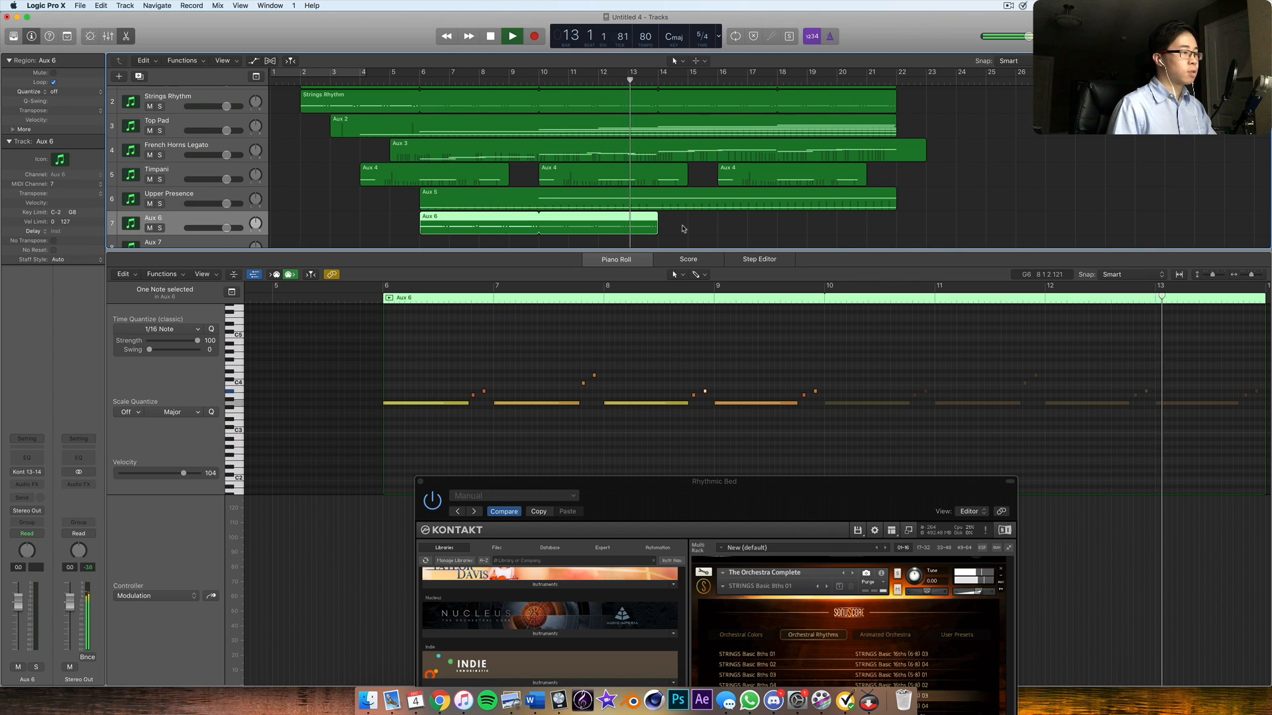
key(space)
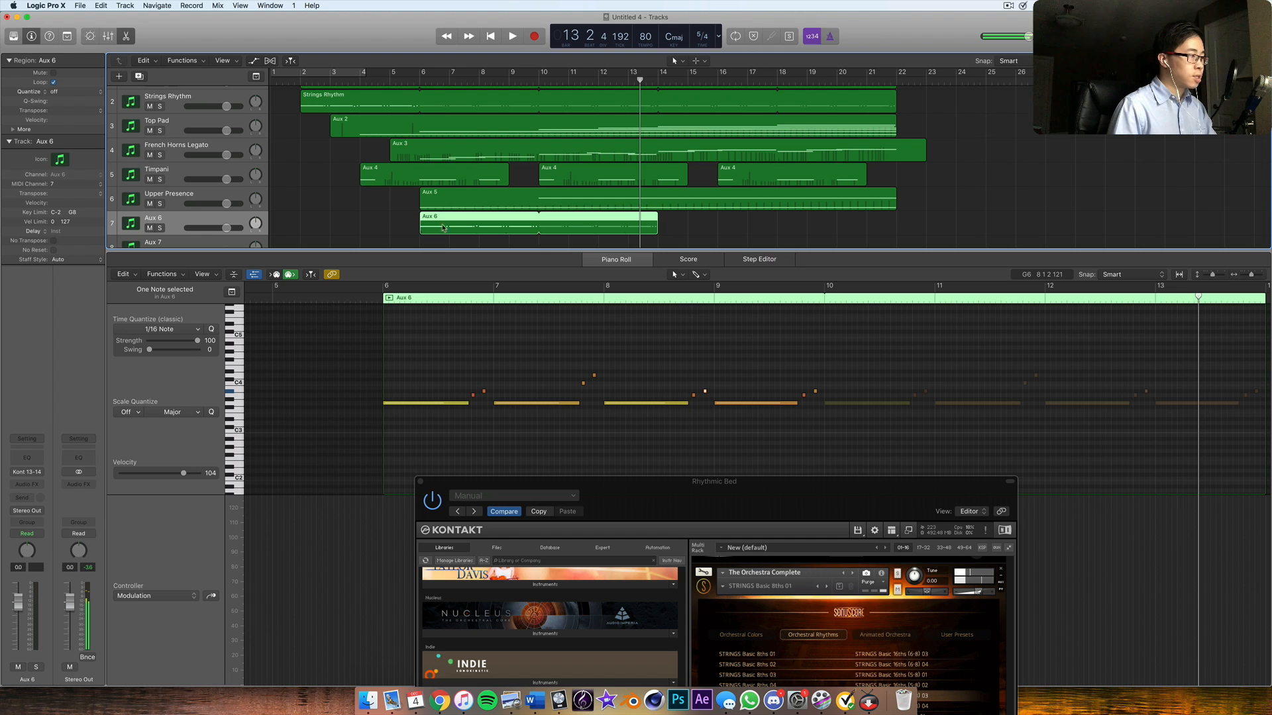
- Copy the looped Aux 6 region and paste it at bar 14 on the same track
click(712, 220)
click(498, 226)
click(660, 81)
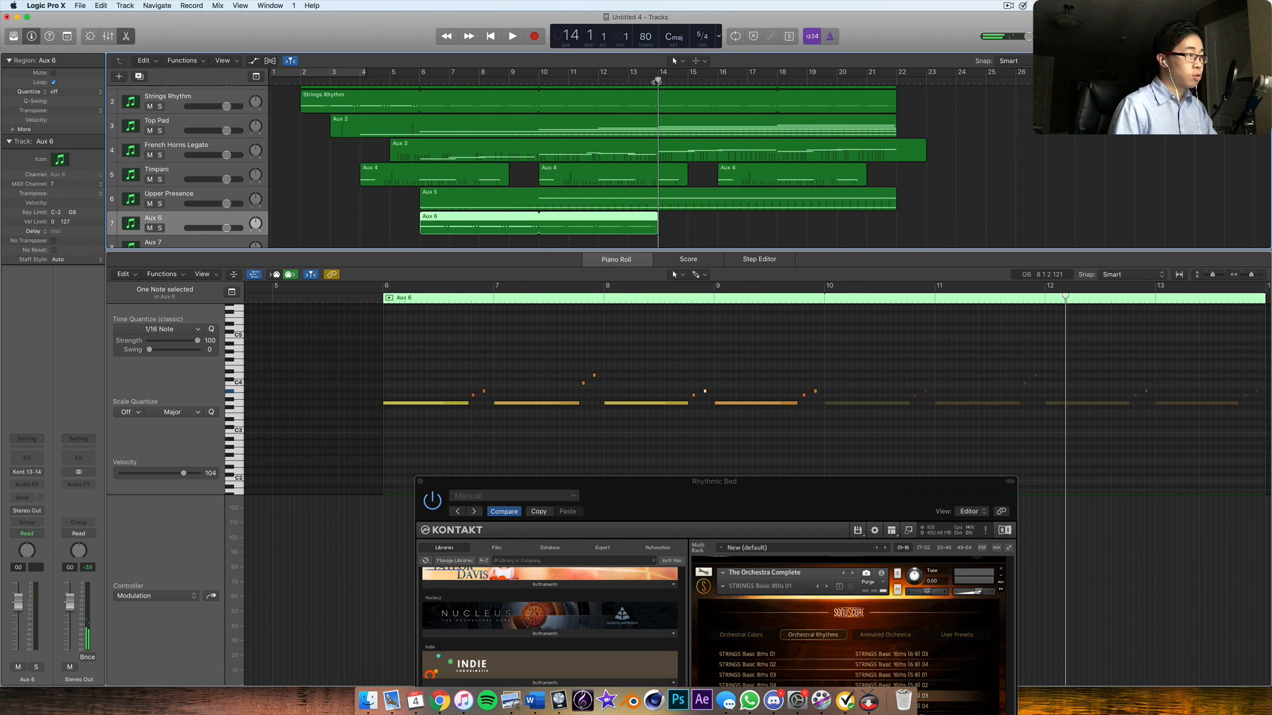
key(super+v)
- Duplicate all 12 notes of the bar 14 Aux 6 region one octave higher and play the result from just before bar 14
scroll(665, 378, right, 2)
drag(648, 364, 1032, 429)
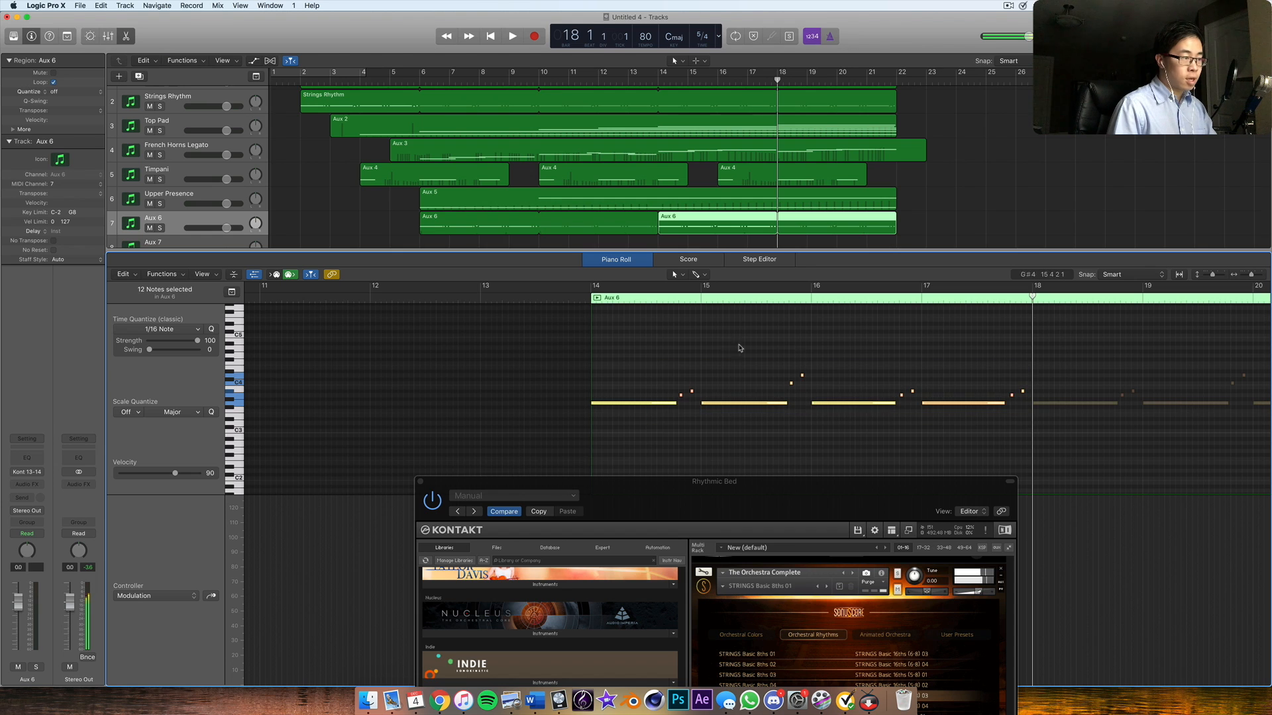
drag(603, 401, 601, 359)
click(570, 296)
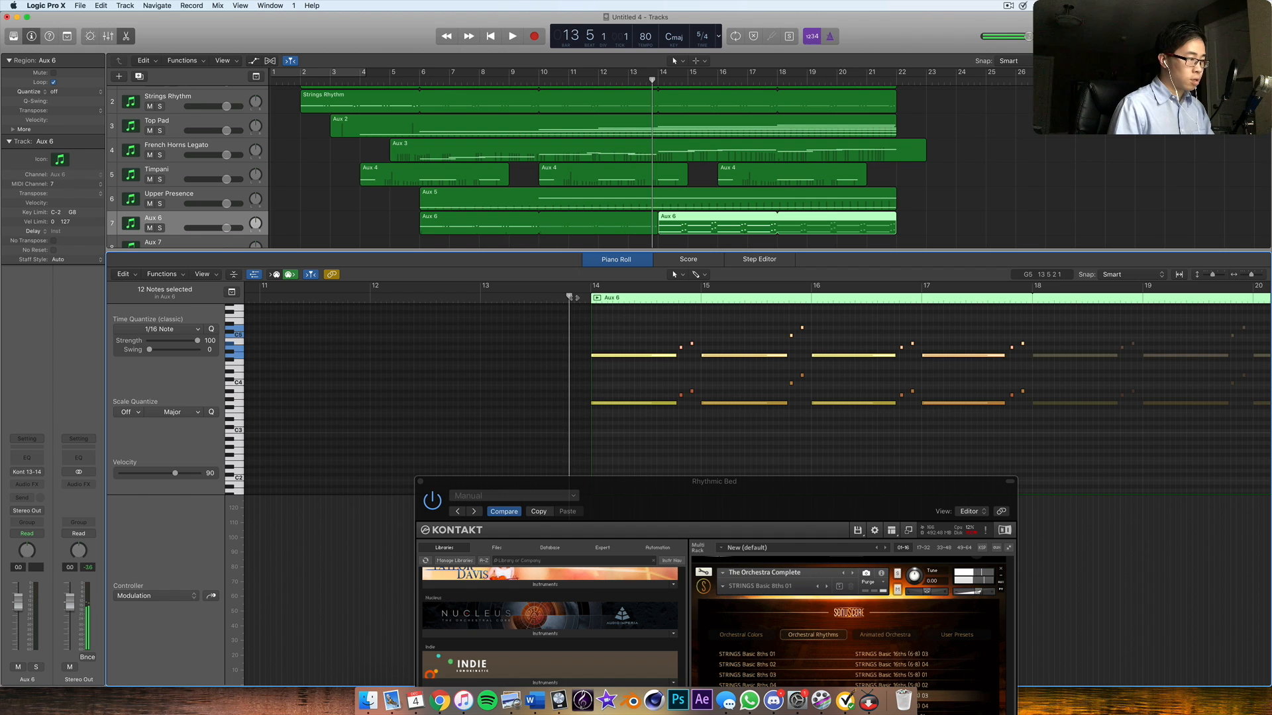
key(space)
click(623, 337)
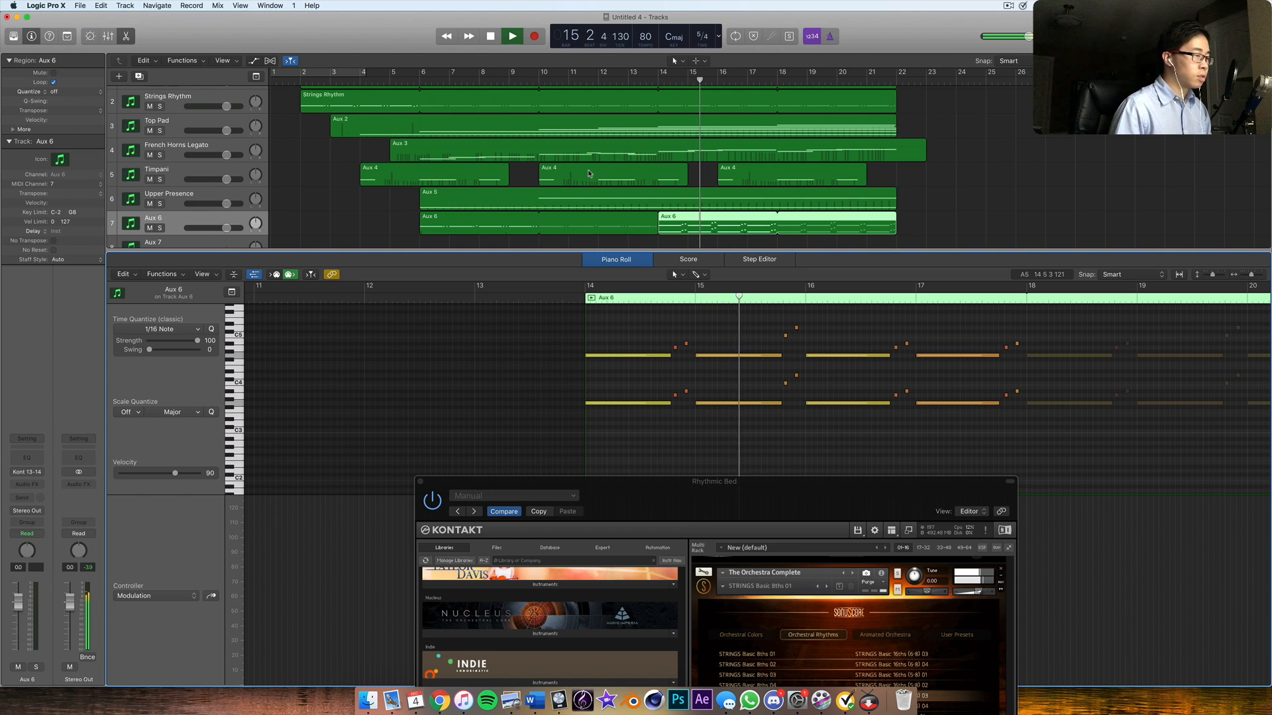
- Bring the Kontakt window into view, show The Orchestra Complete's Animated Orchestra presets, and stop playback
drag(695, 487, 677, 229)
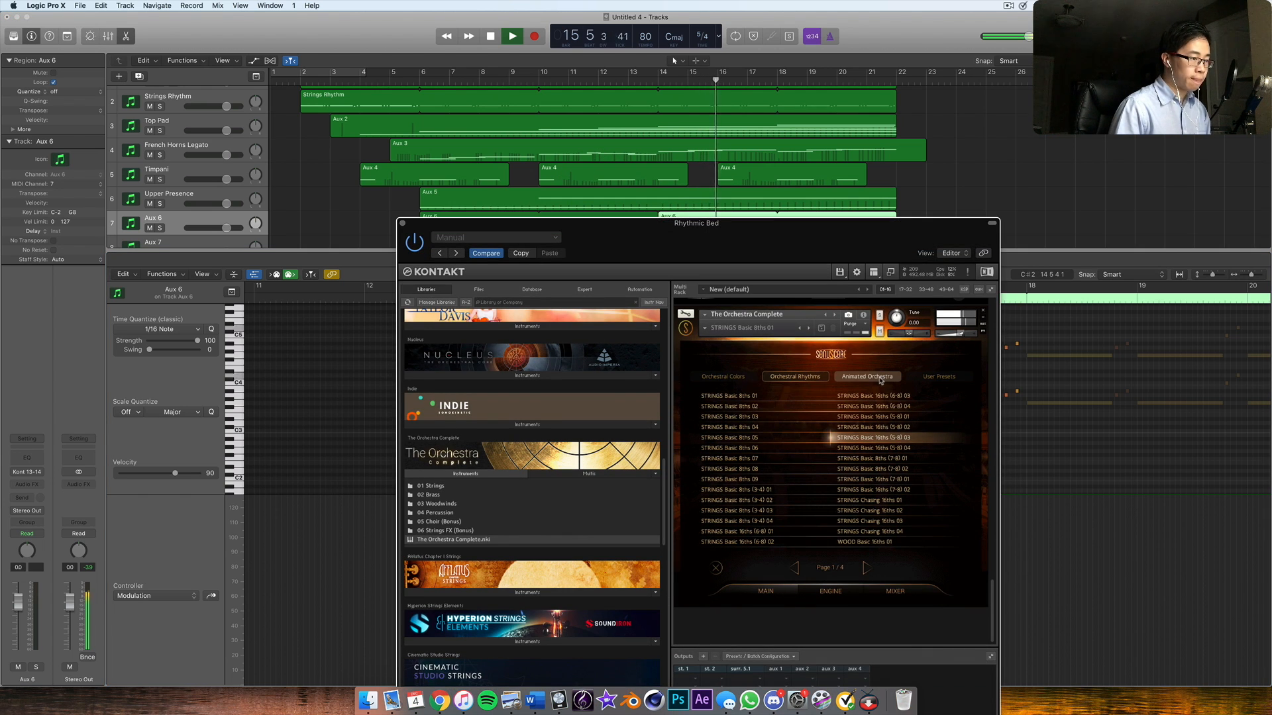
drag(680, 270, 572, 275)
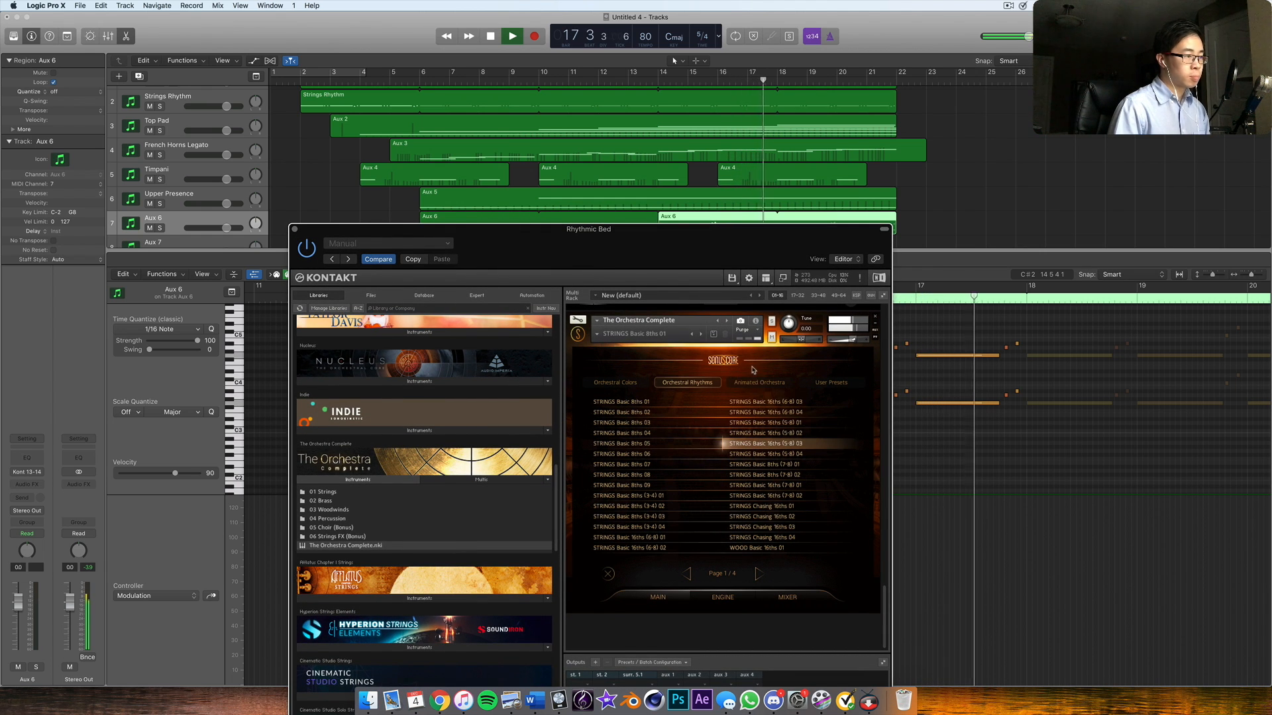
click(759, 382)
drag(682, 260, 698, 314)
key(space)
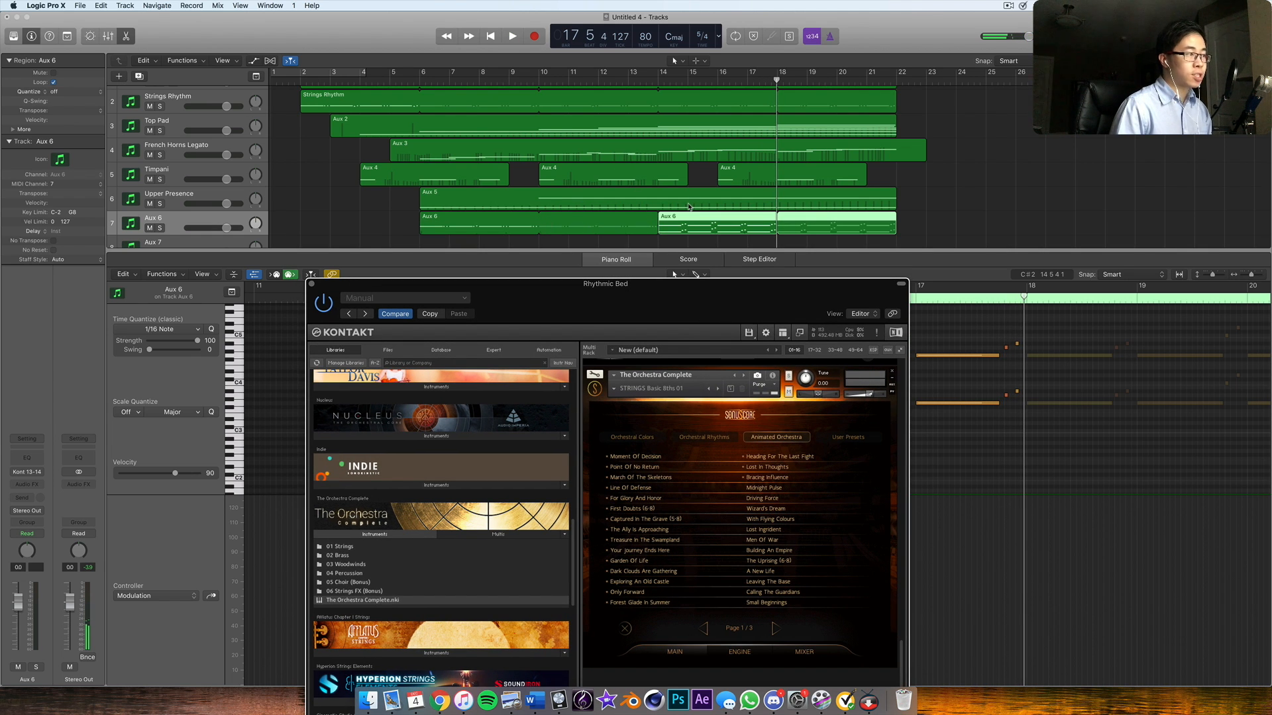
- Play the arrangement from about bar 2 while reviewing the Elysion and Orchestra instruments loaded in the Kontakt rack
scroll(689, 206, up, 2)
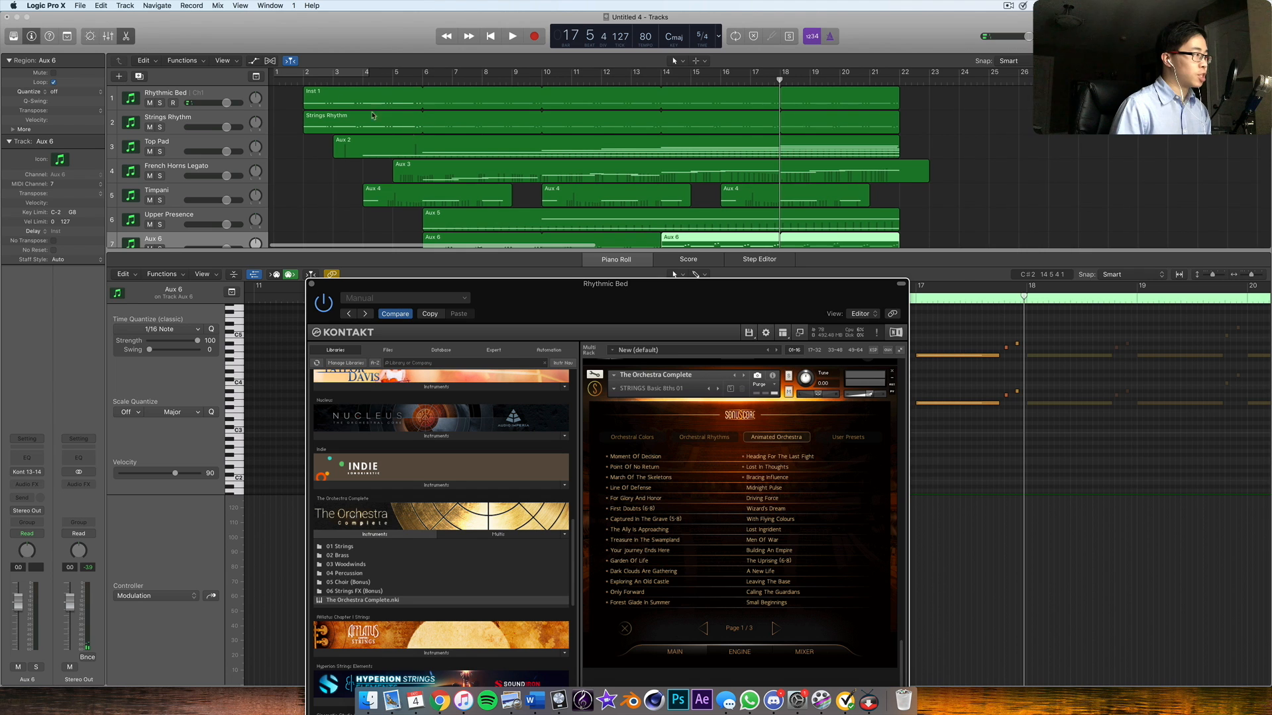
click(298, 84)
key(space)
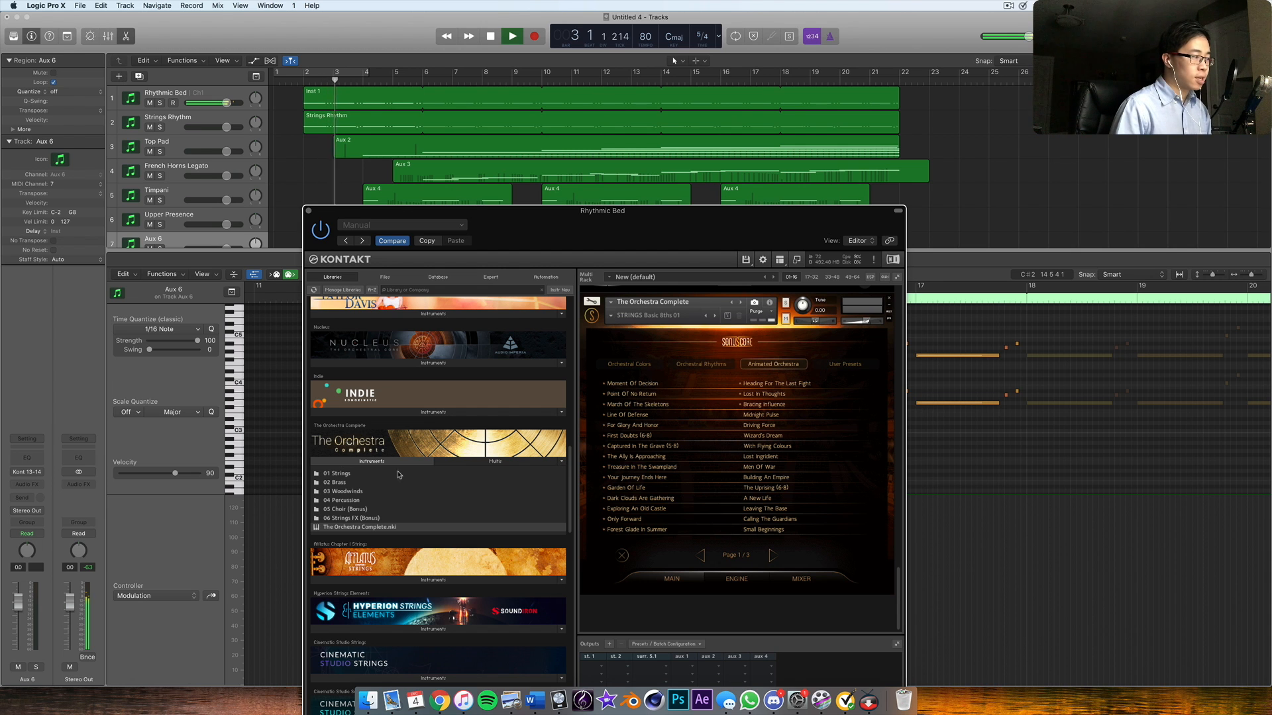
scroll(344, 478, down, 20)
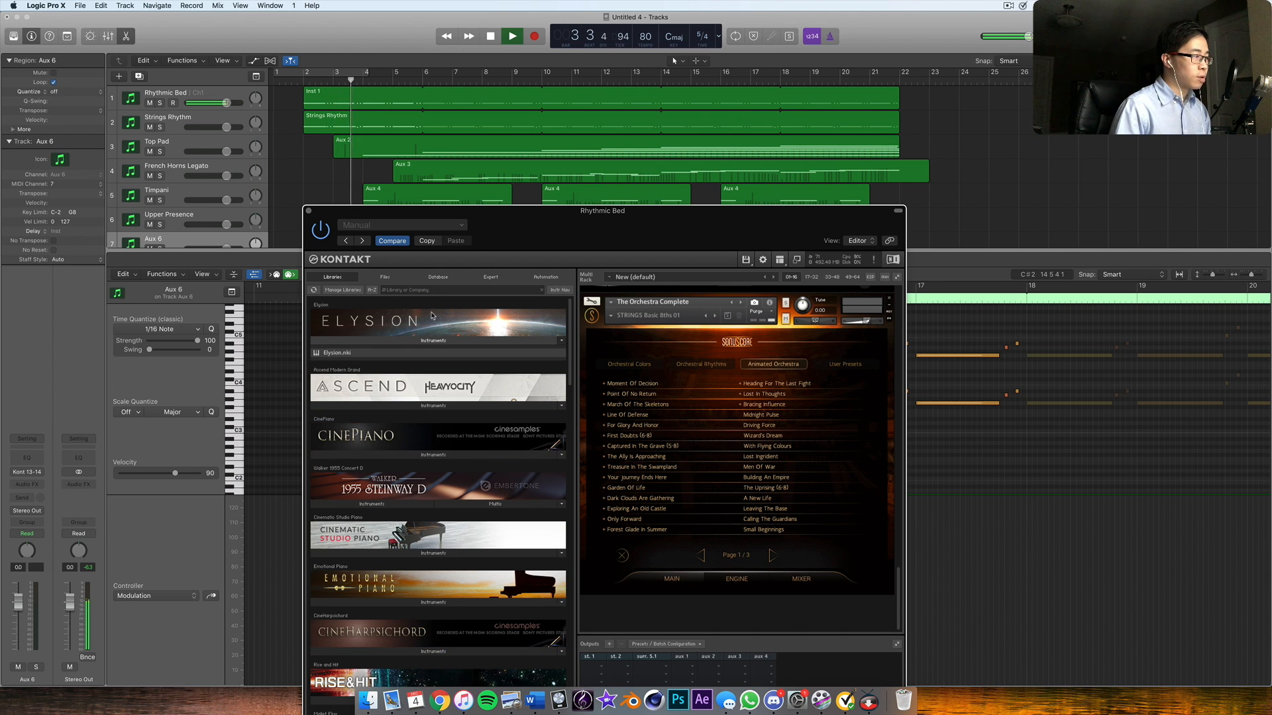
scroll(668, 474, up, 10)
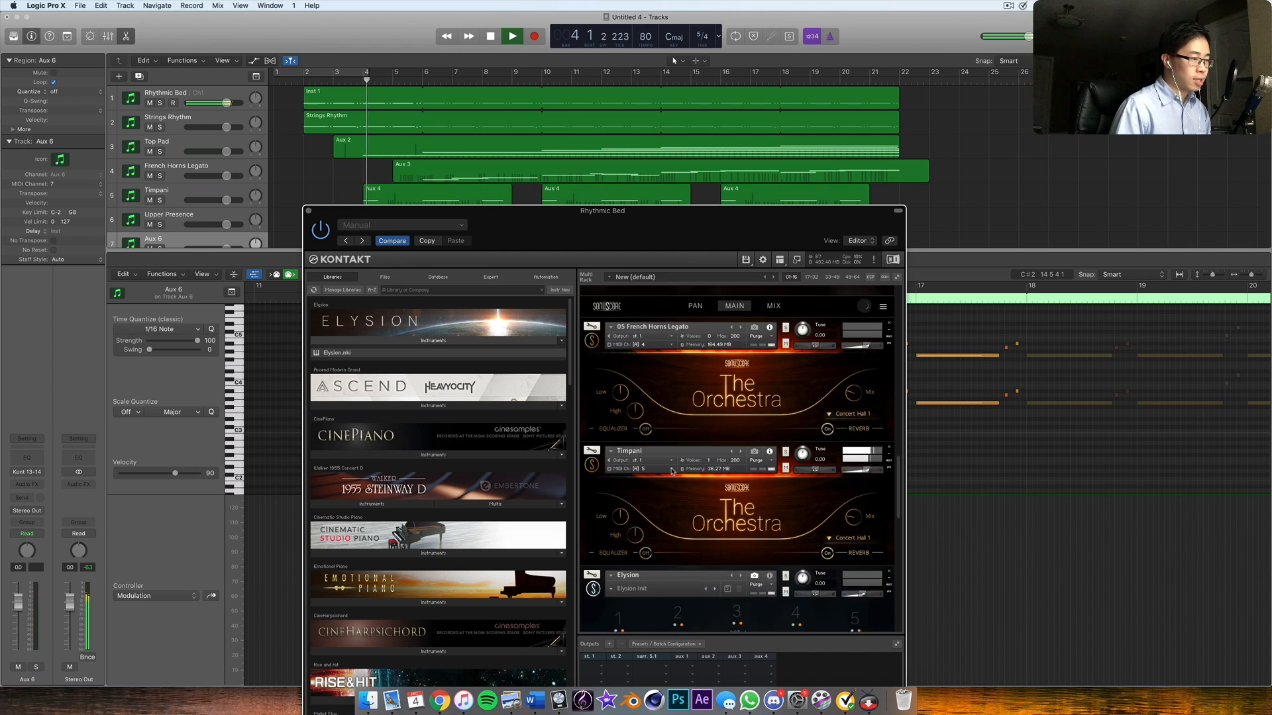
scroll(673, 472, down, 5)
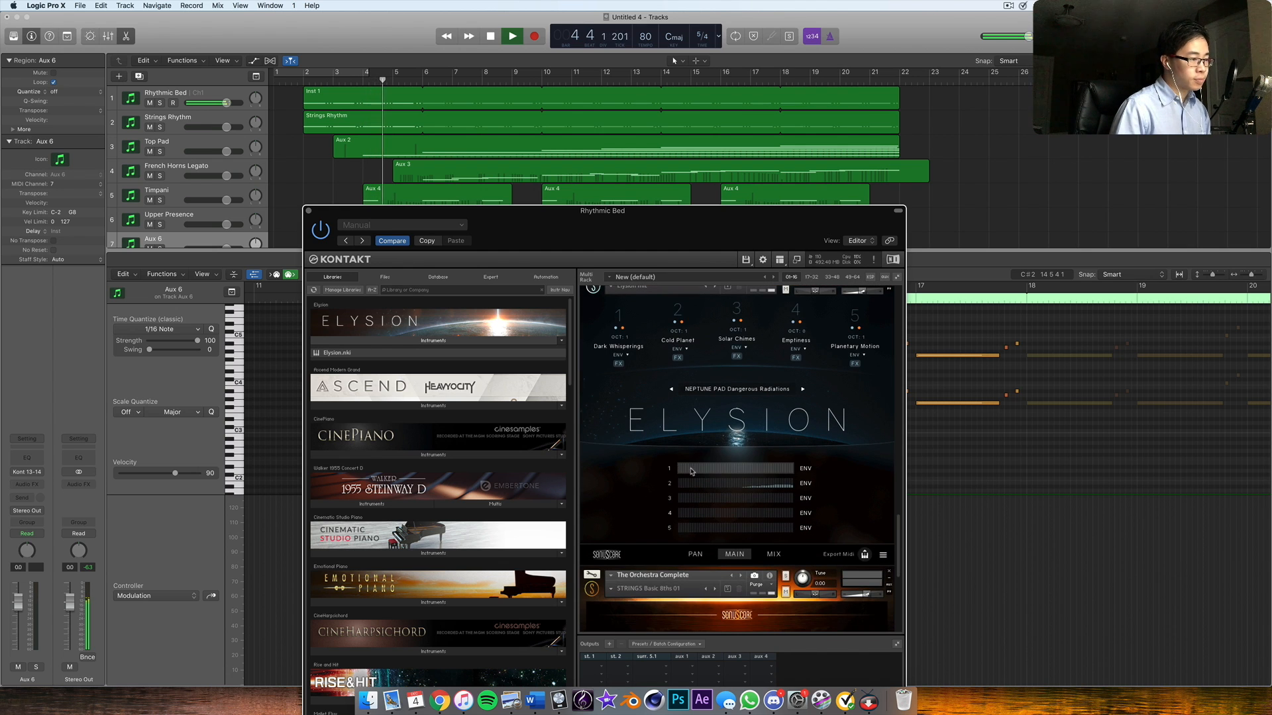
scroll(669, 483, up, 2)
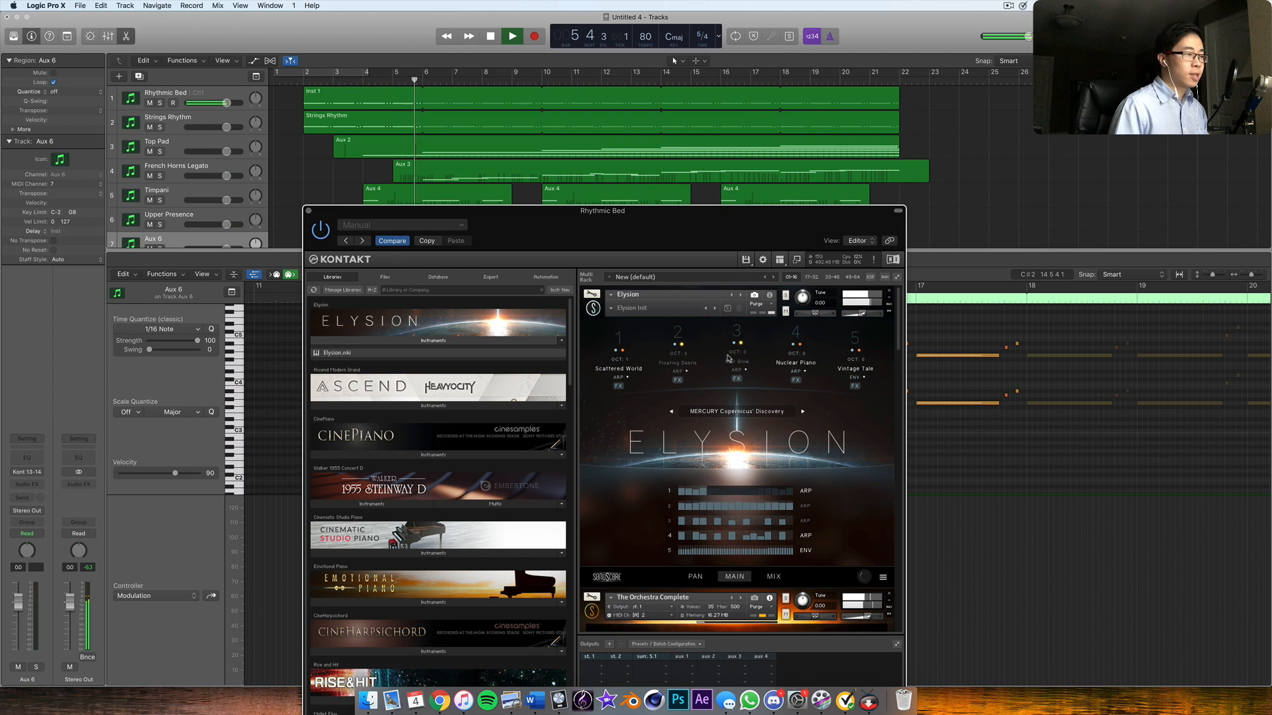
scroll(669, 398, up, 3)
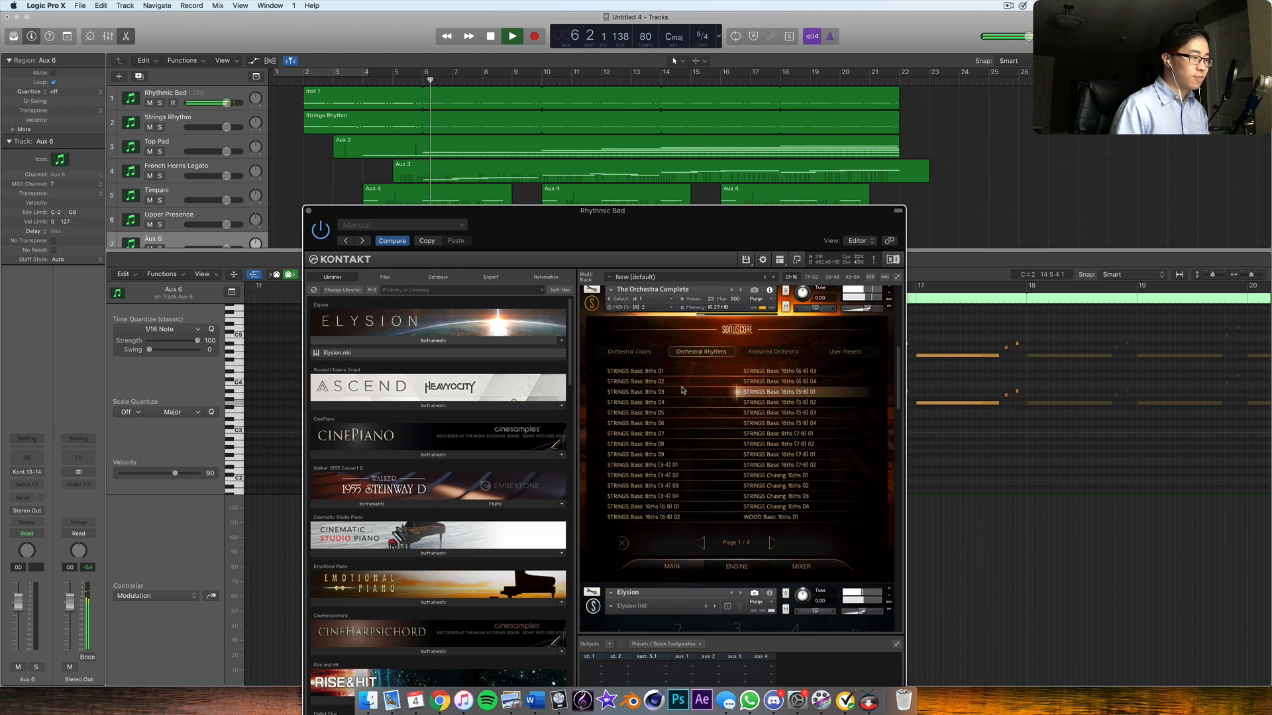
scroll(682, 389, down, 3)
scroll(683, 390, up, 1)
scroll(682, 390, up, 5)
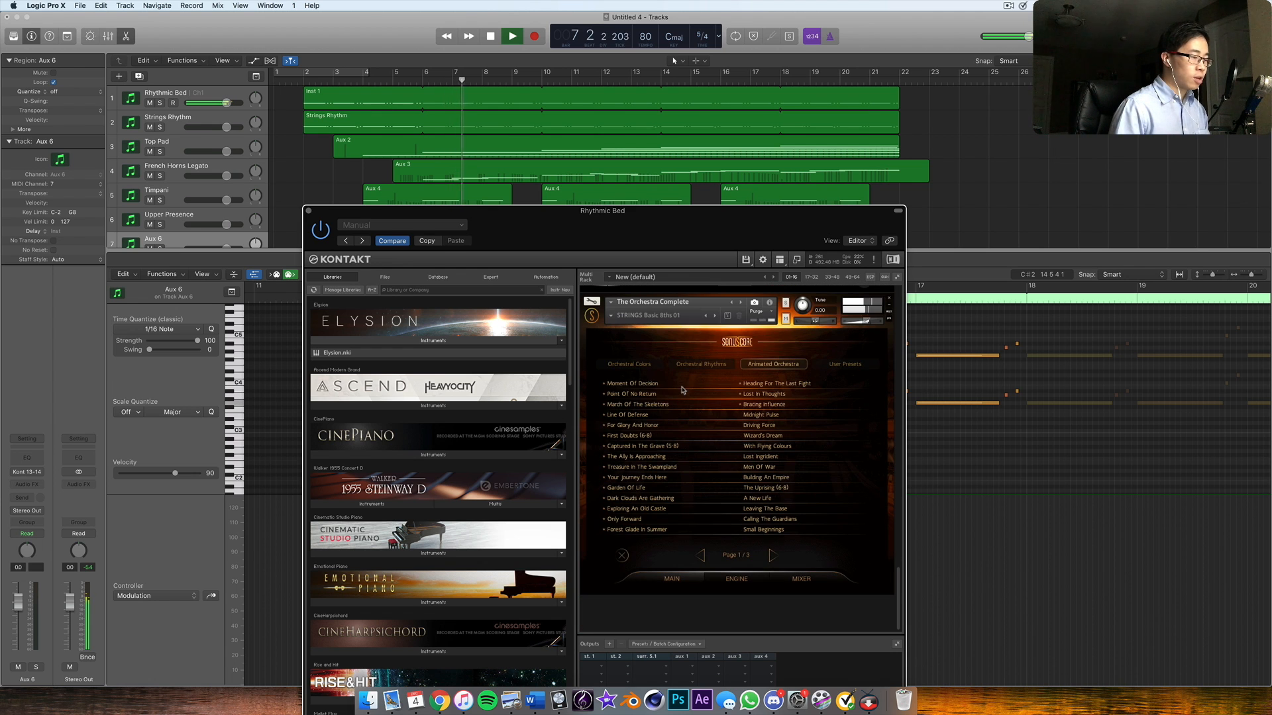
- Load Female Choir Sustain (Bonus) from The Orchestra Complete's 05 Choir (Bonus) folder into the Kontakt rack
scroll(497, 435, down, 10)
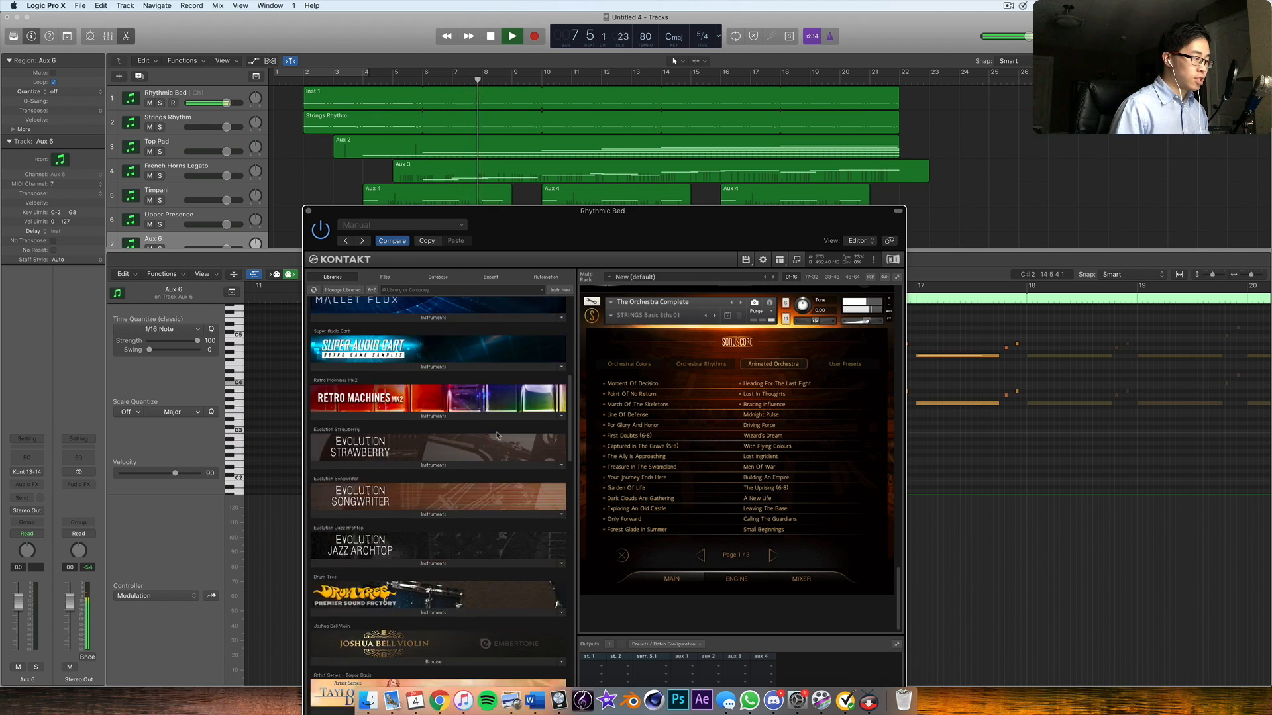
scroll(504, 437, down, 2)
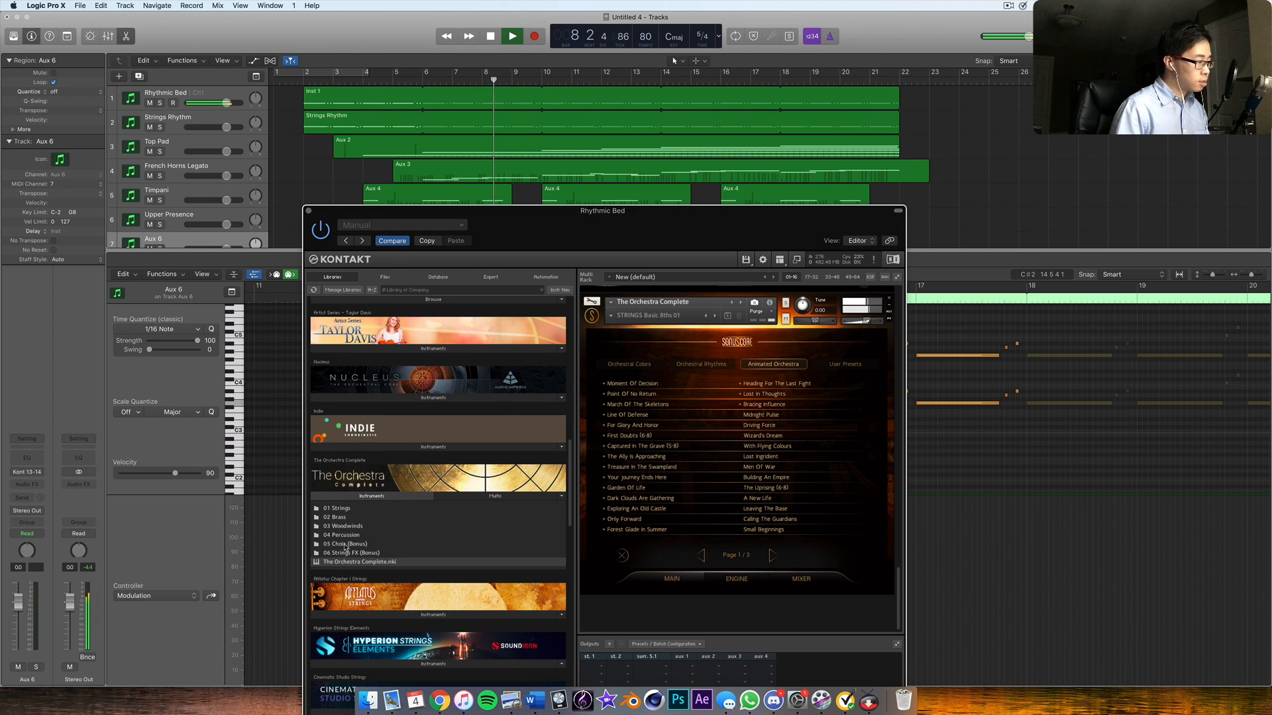
double_click(345, 544)
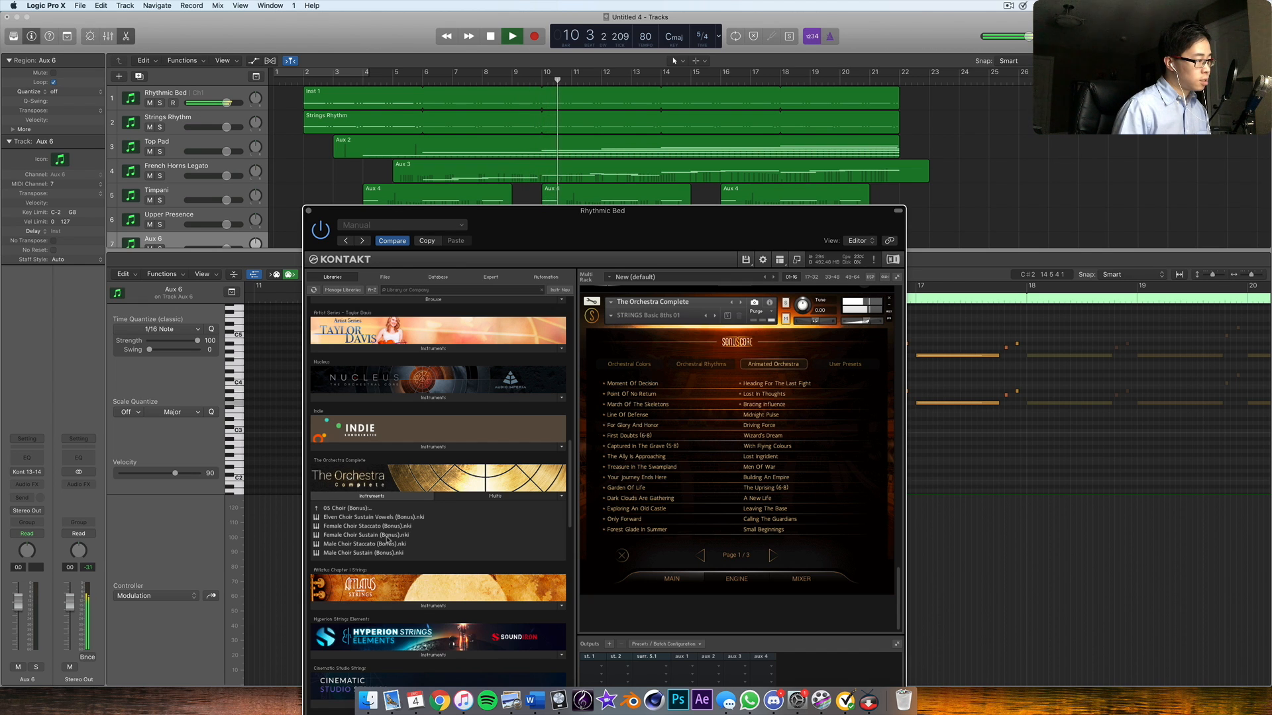
double_click(388, 536)
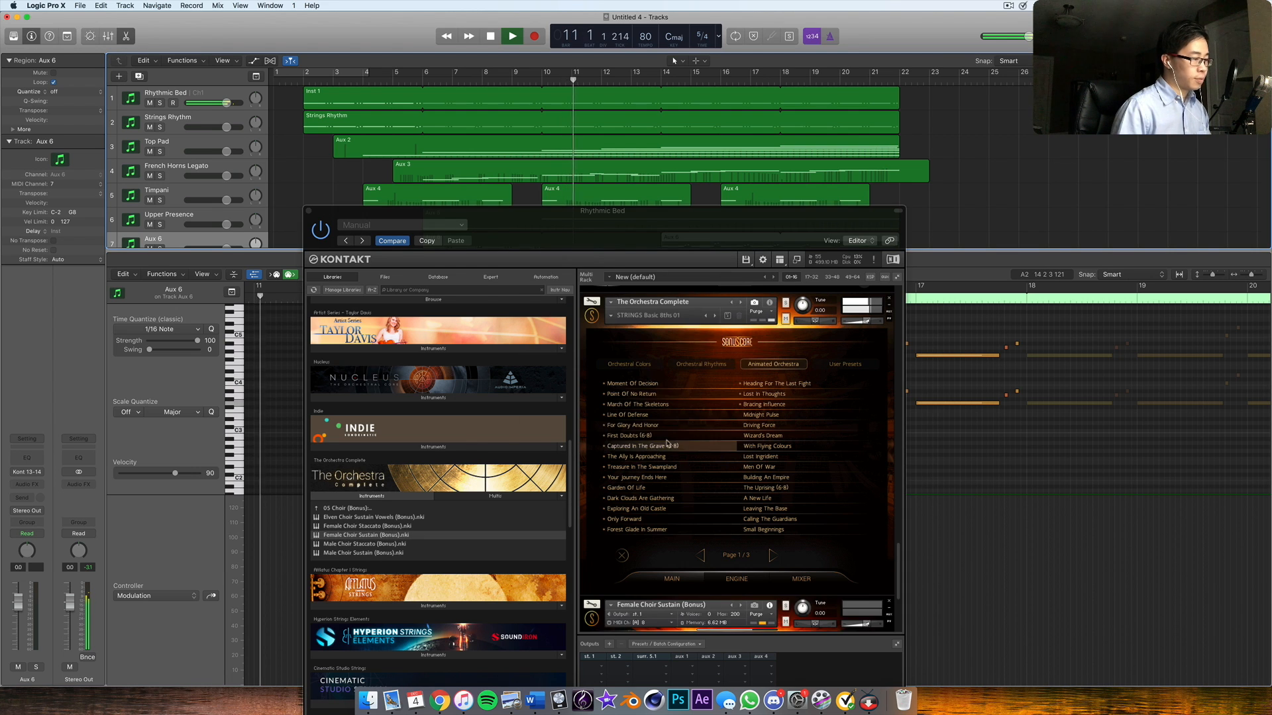
scroll(666, 443, down, 5)
scroll(424, 331, down, 1)
scroll(162, 159, down, 4)
- Rename the Aux 6 track as High Strings Rhythm
click(159, 151)
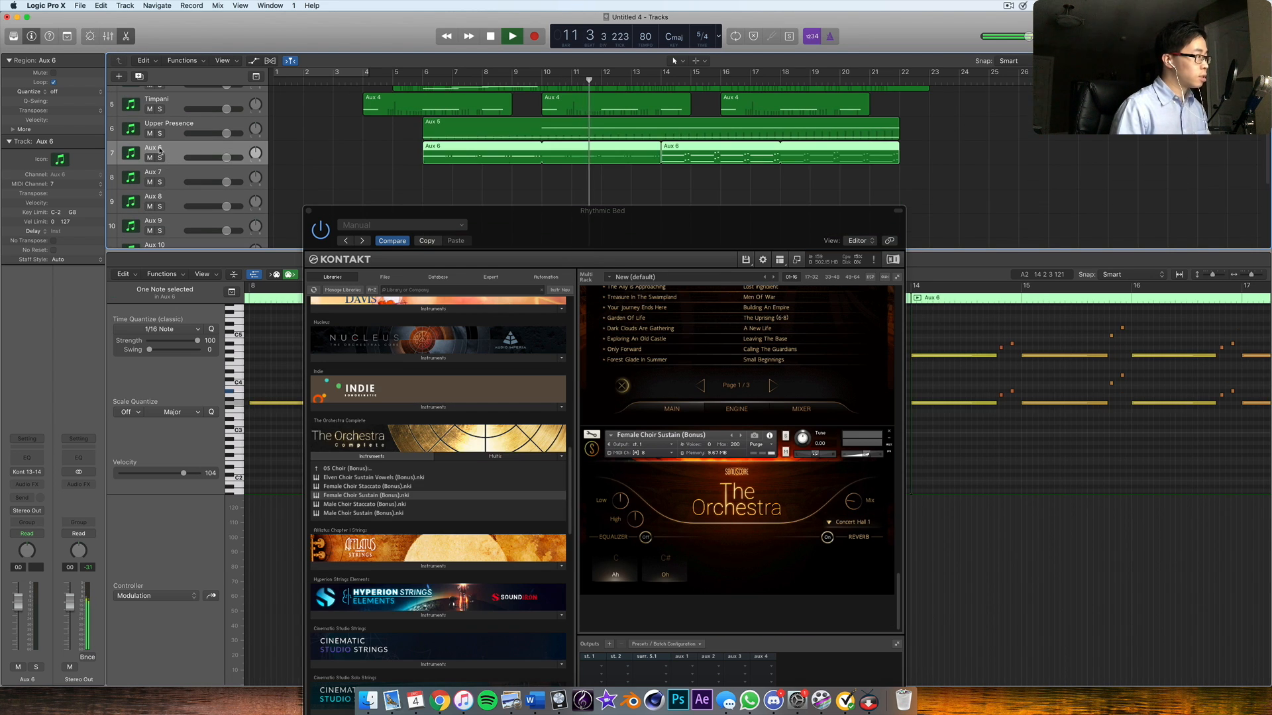
double_click(159, 148)
text(High Strings)
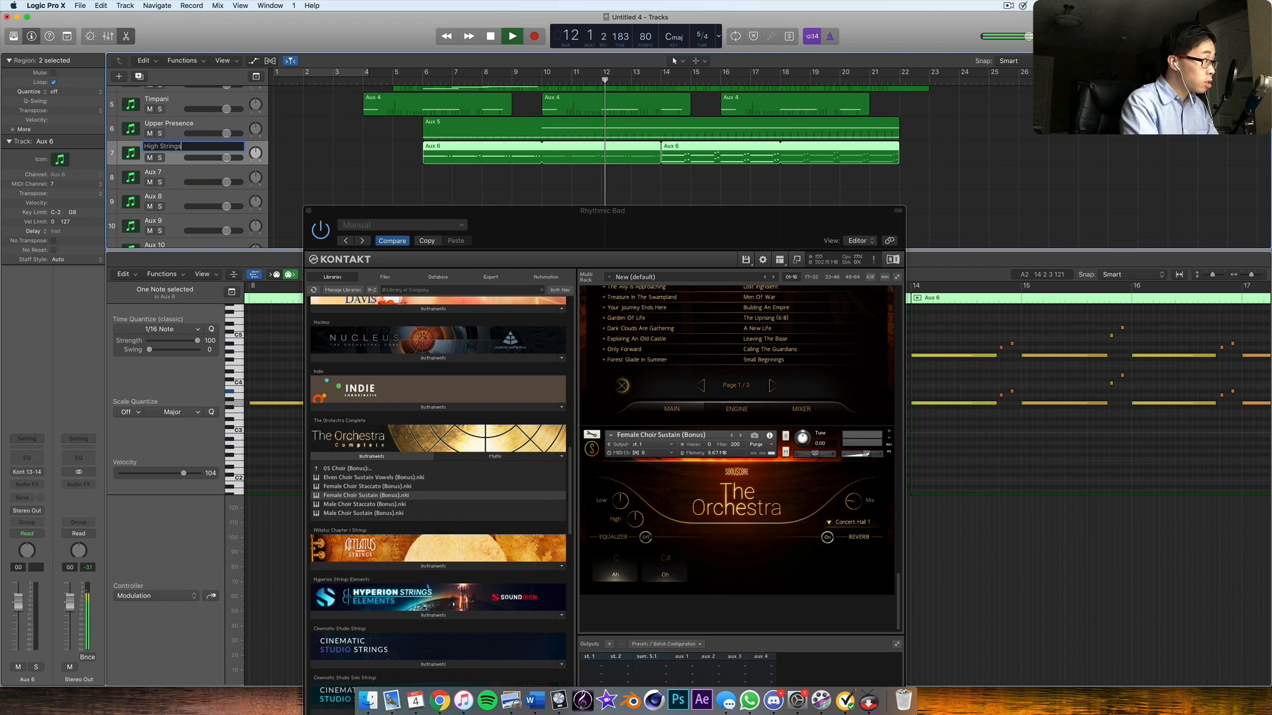
text( Rhythm)
key(Return)
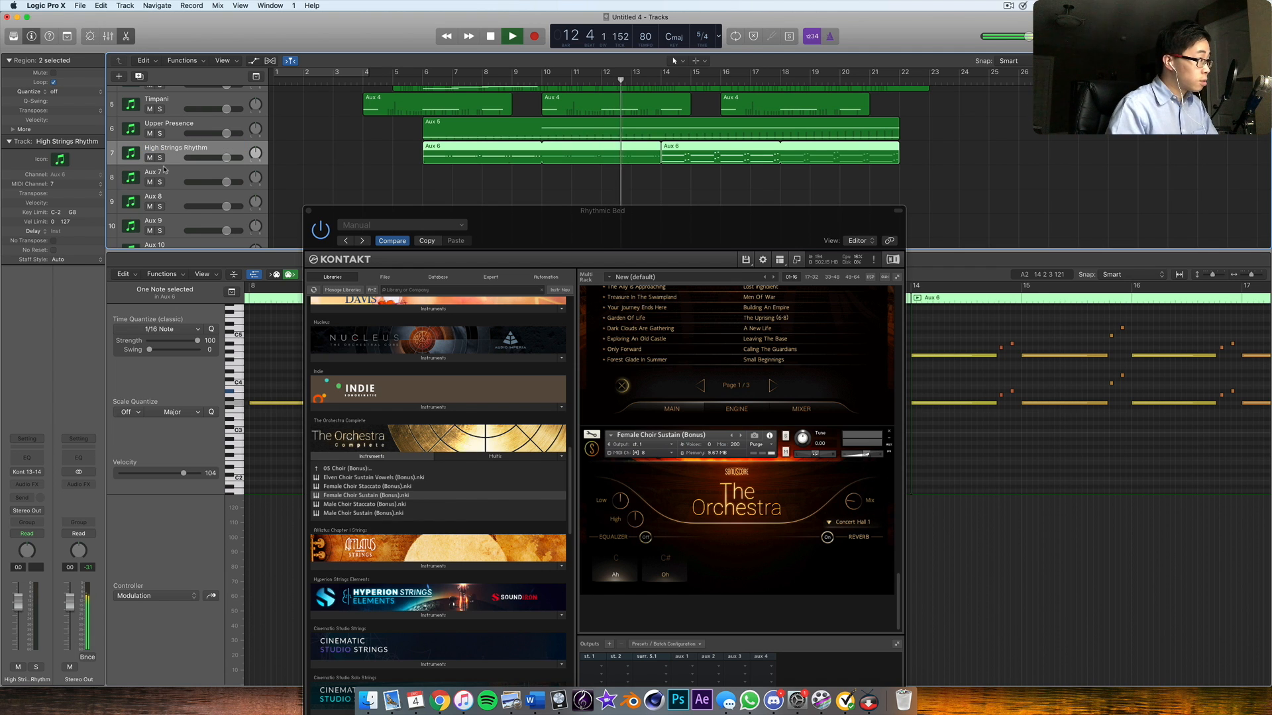
- Record a sustained female choir part with modulation swells on the Aux 7 track from bar 13 to just past bar 22
click(164, 171)
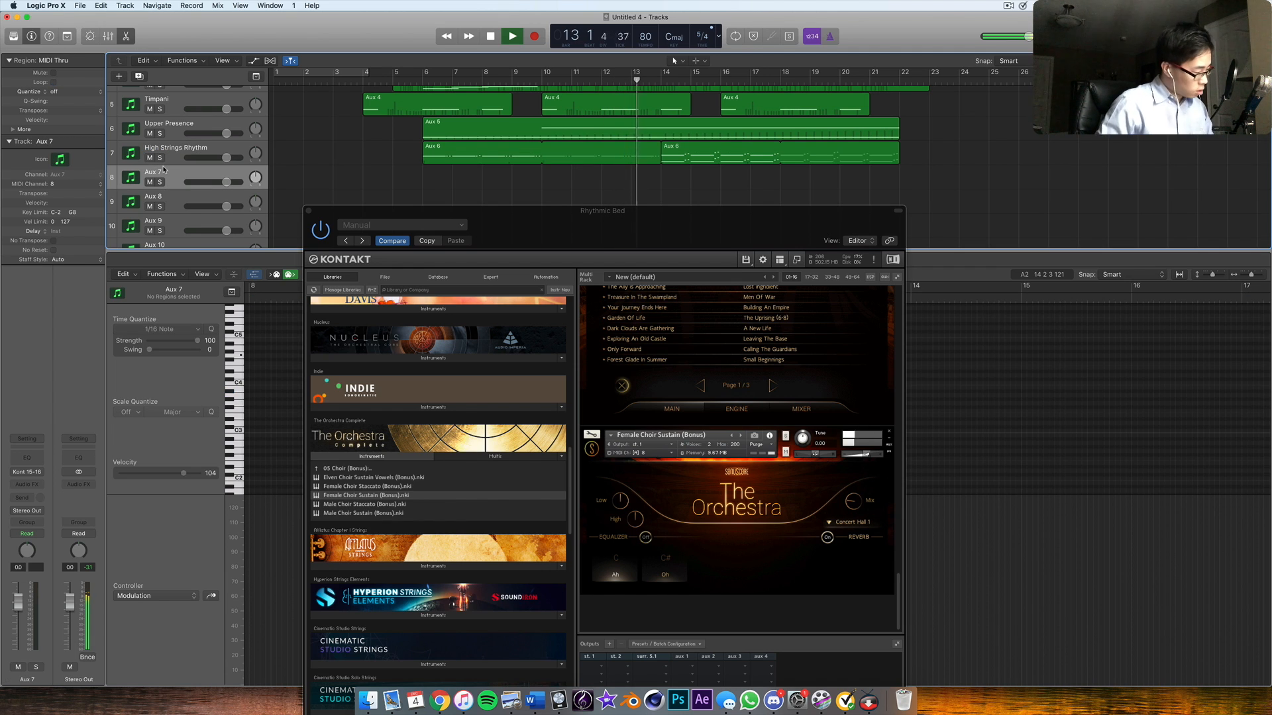
key(r)
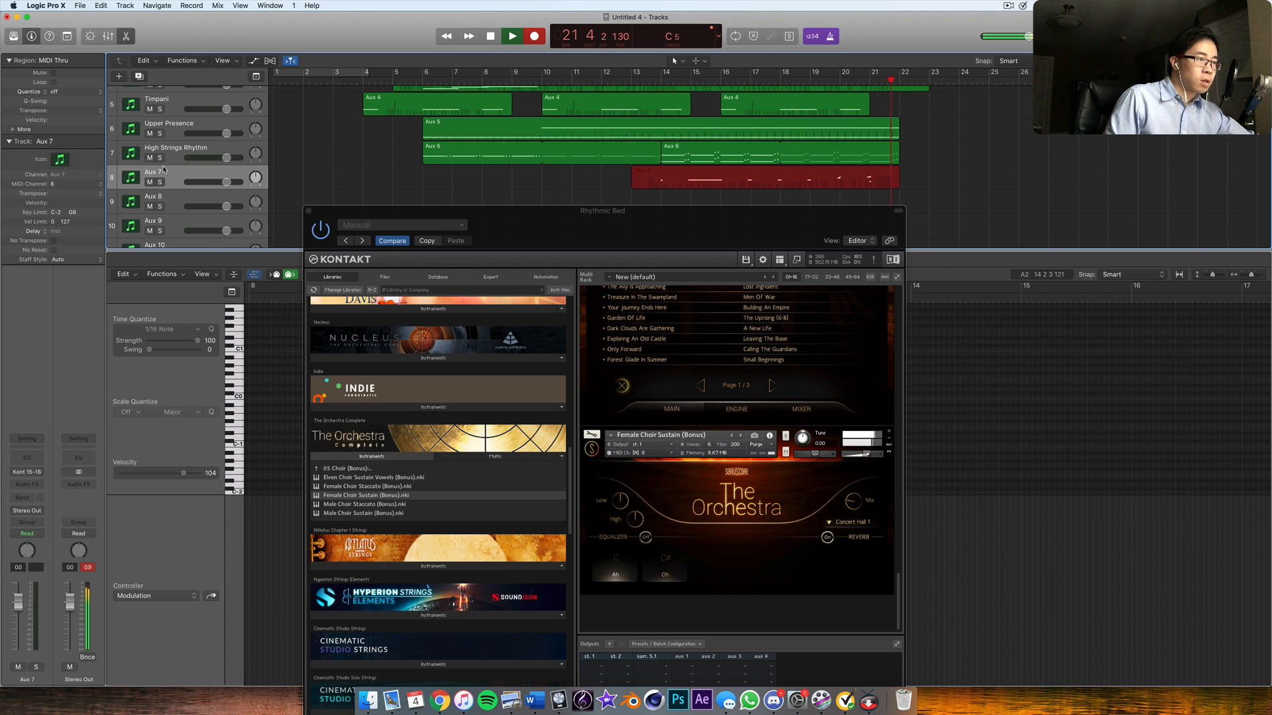
key(space)
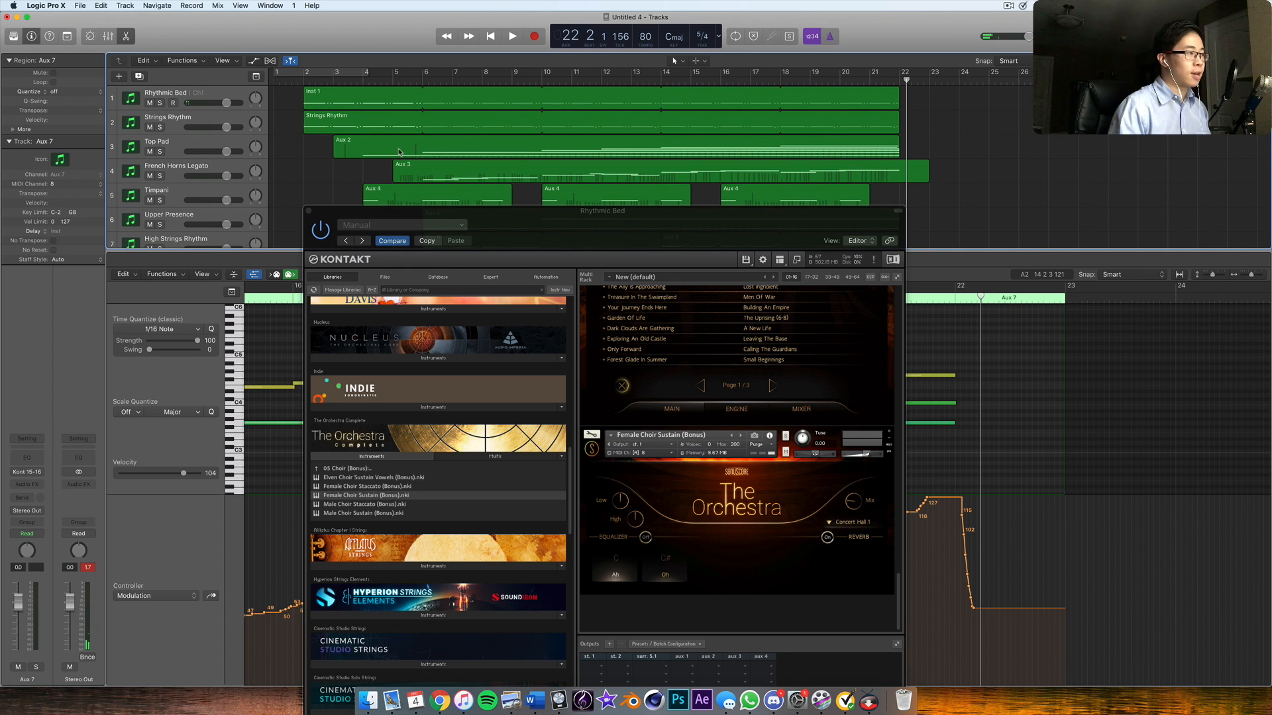
- Rename the Aux 7 track as Women Choir
scroll(549, 166, down, 3)
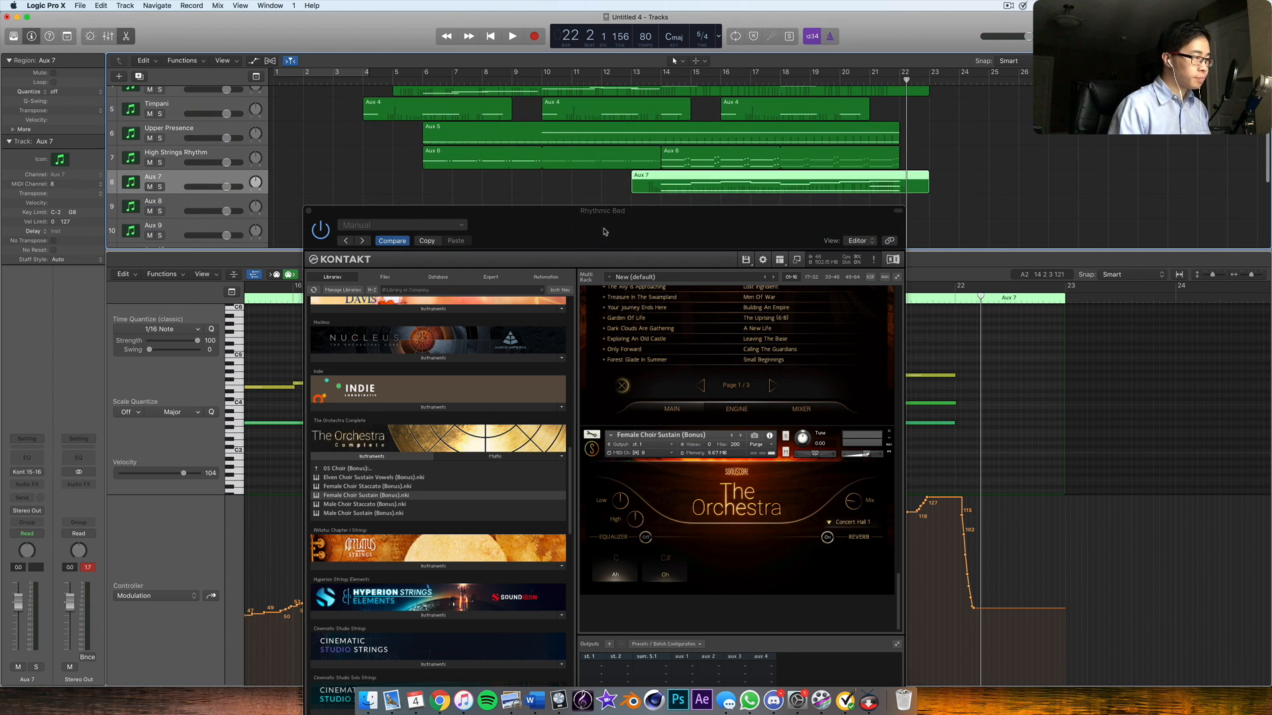
drag(602, 227, 567, 251)
double_click(162, 178)
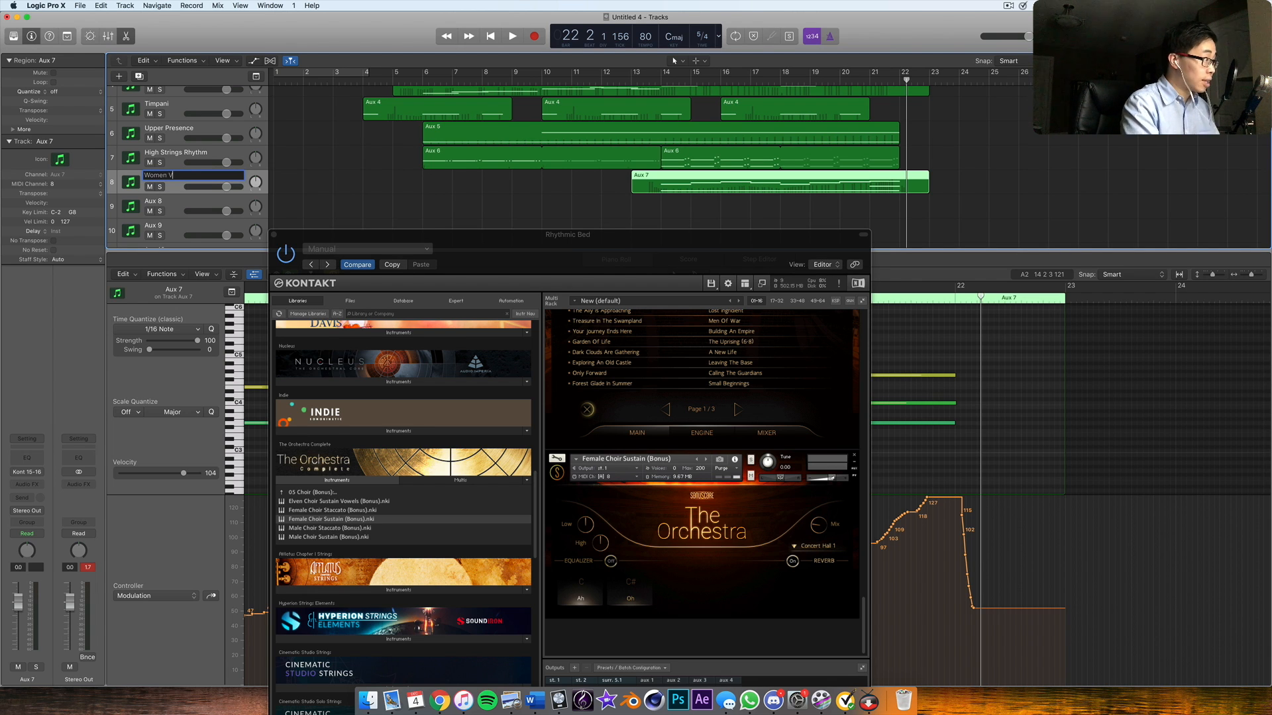
text(Women Choir)
key(Return)
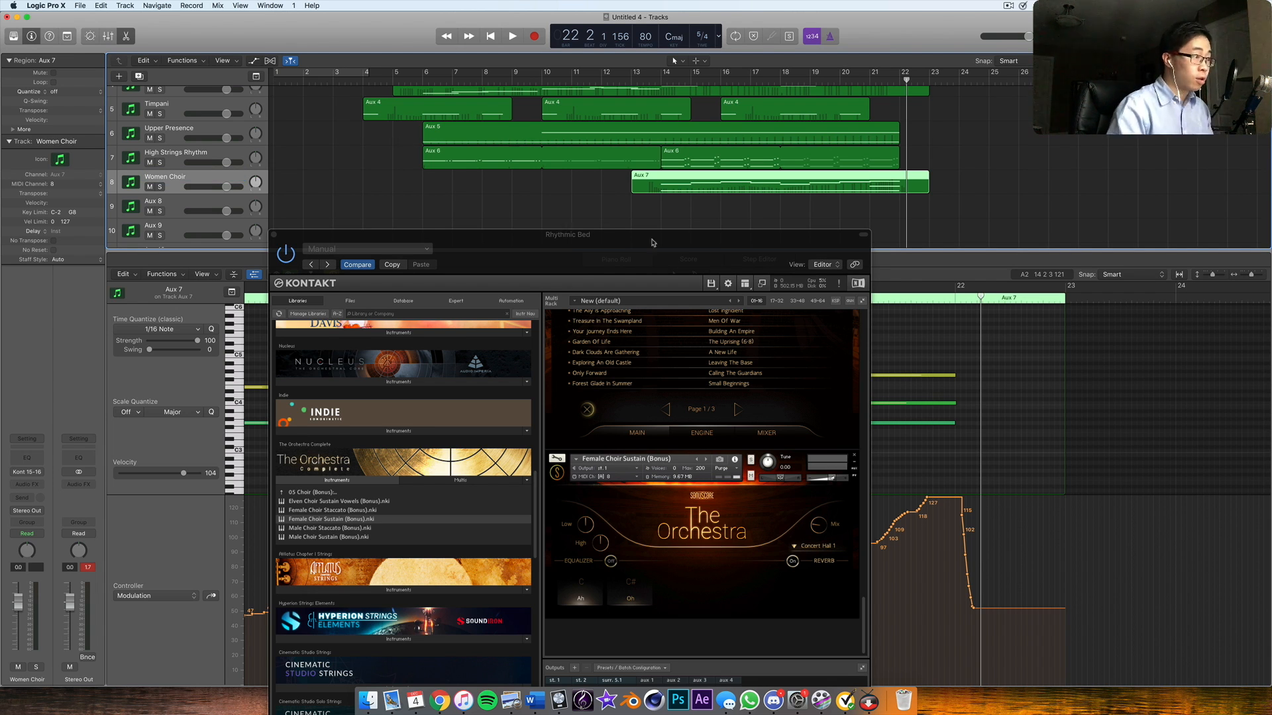
- Load Male Choir Sustain (Bonus) from The Orchestra Complete's choir folder into the Kontakt rack
drag(653, 242, 654, 249)
scroll(651, 204, down, 2)
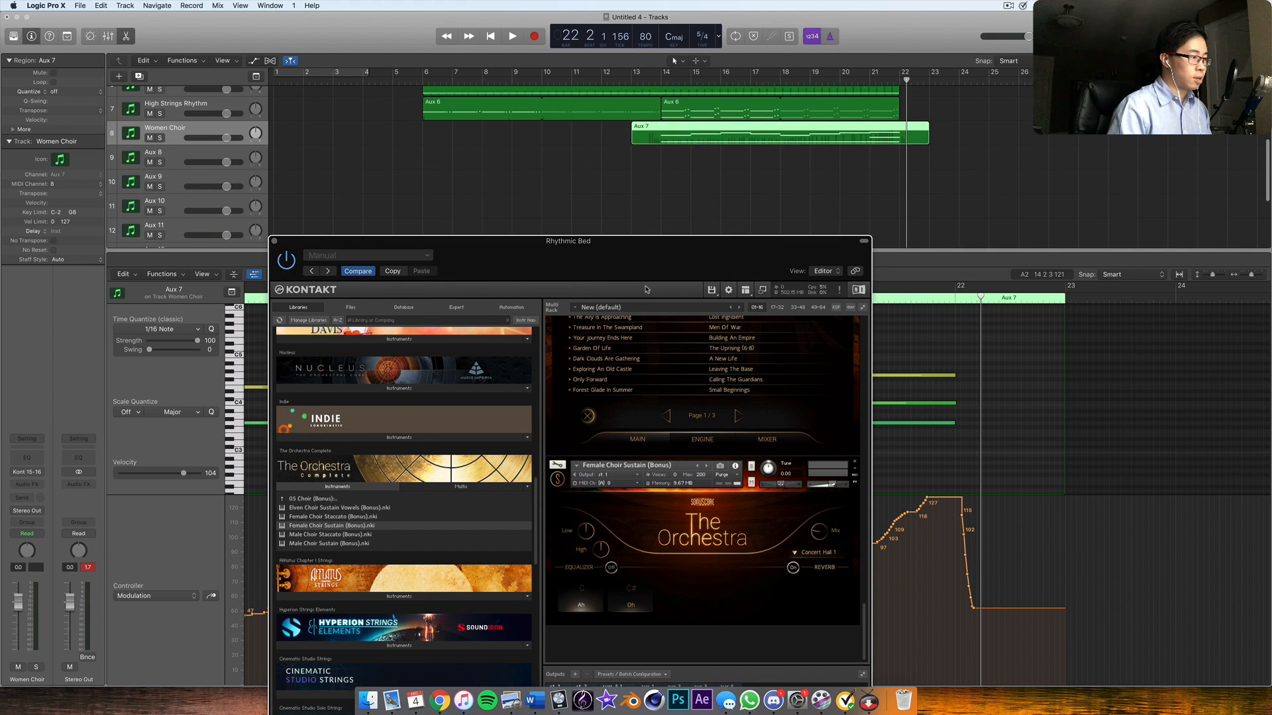
scroll(351, 518, down, 2)
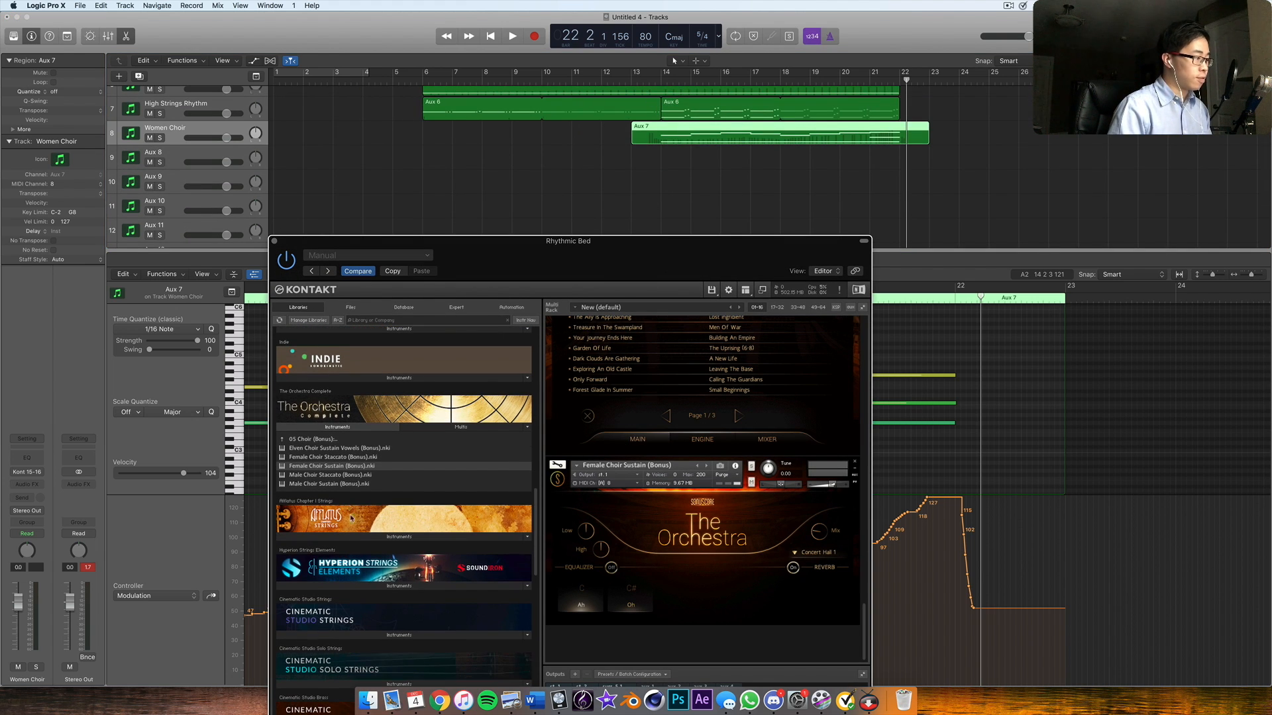
double_click(365, 484)
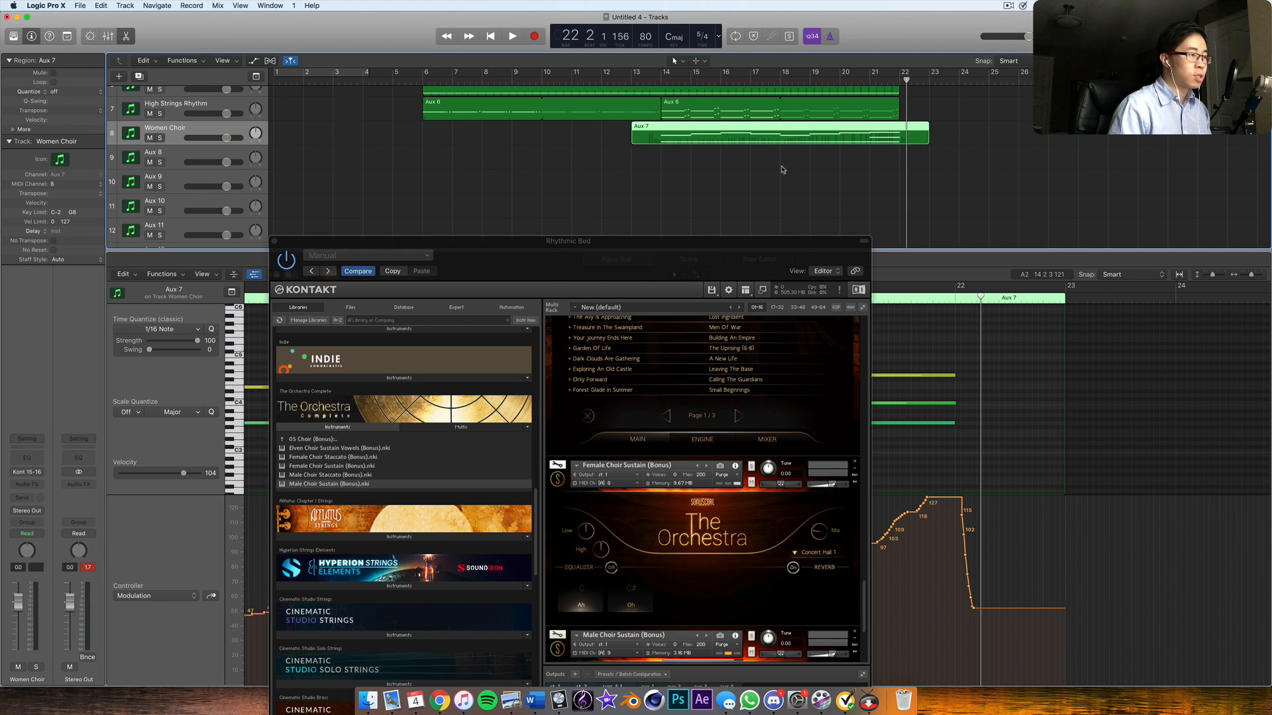
- Rename the Aux 8 track as Male Choir
double_click(158, 155)
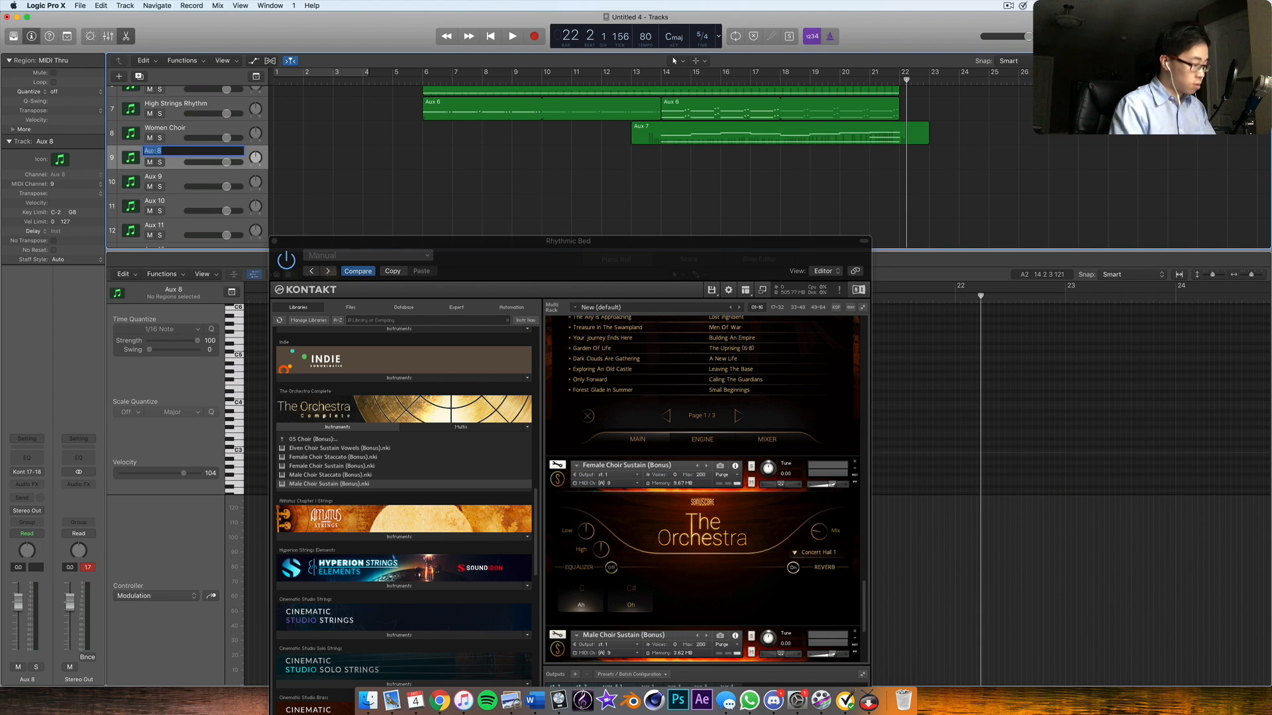
text(Male Choir)
key(Return)
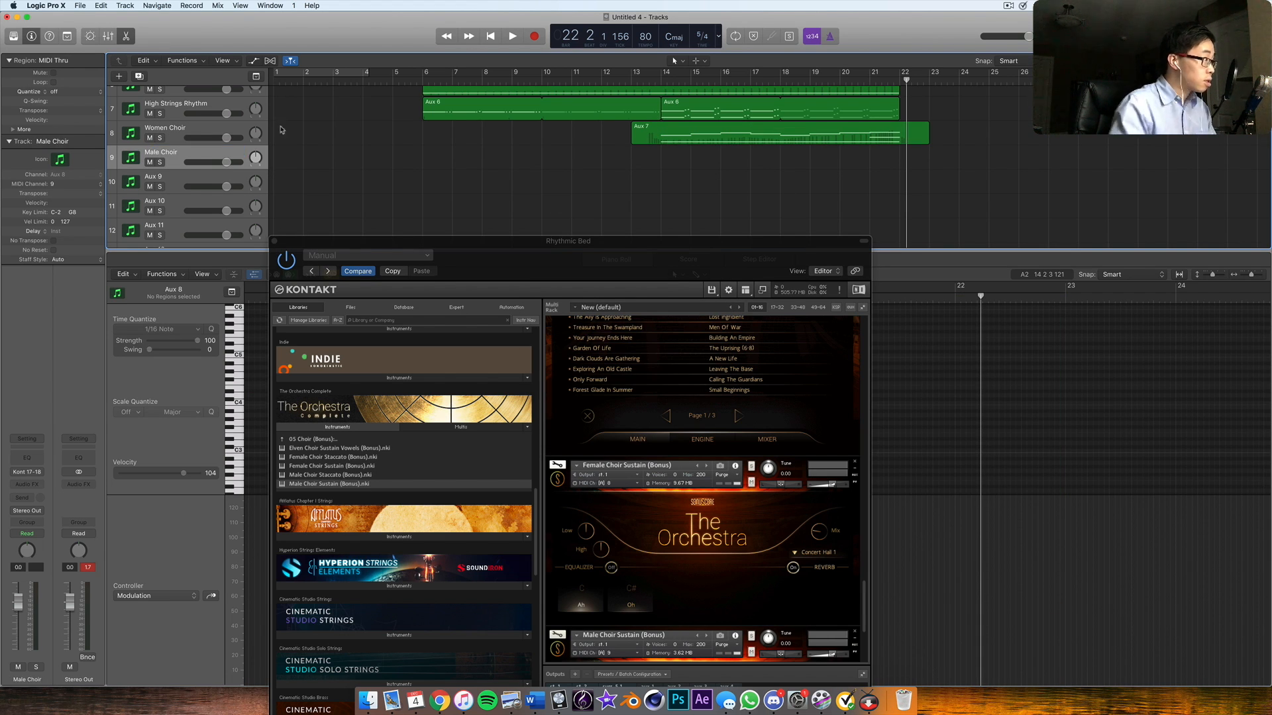
- Record a sustained male choir part on the Male Choir track from bar 13 to just past bar 22
click(630, 83)
key(space)
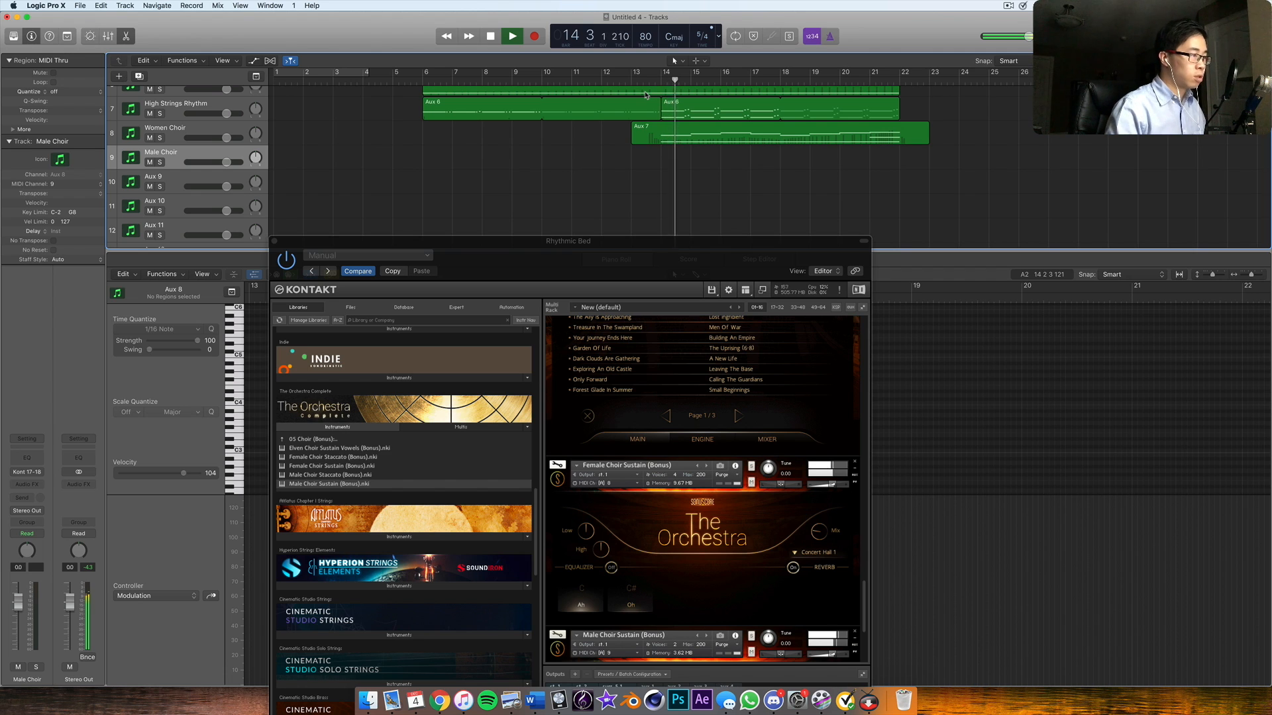
key(space)
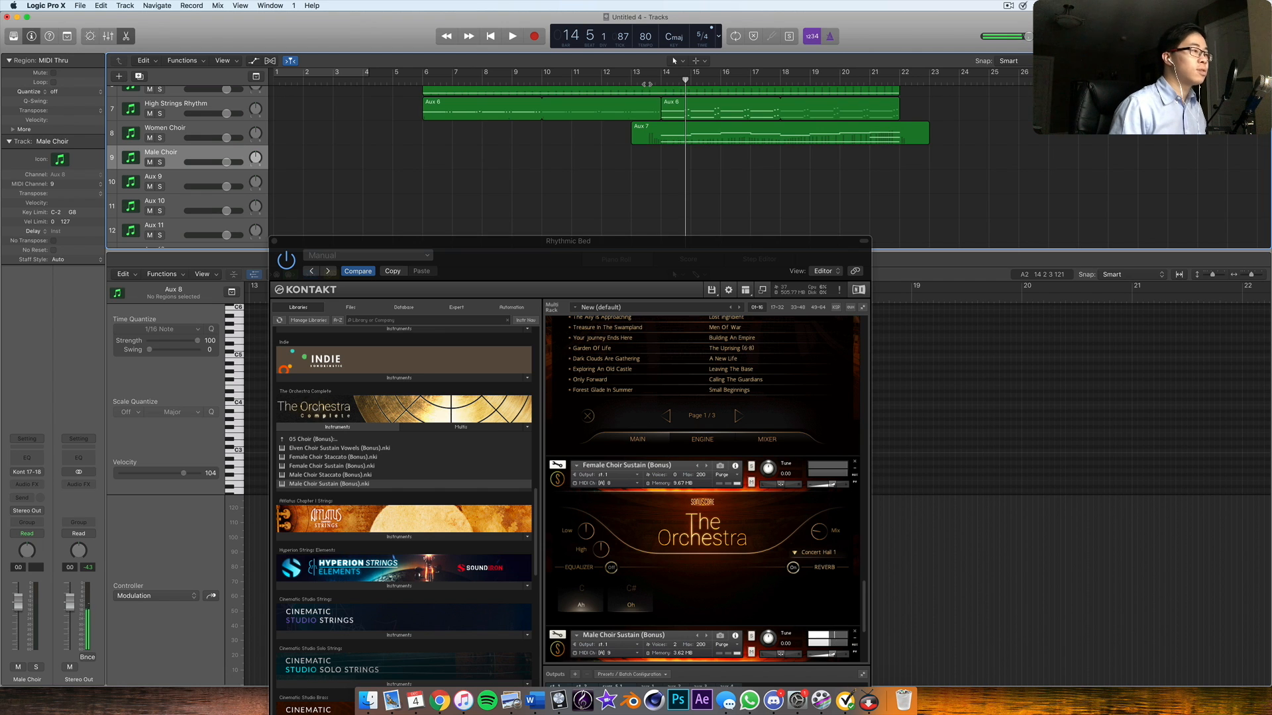
click(620, 84)
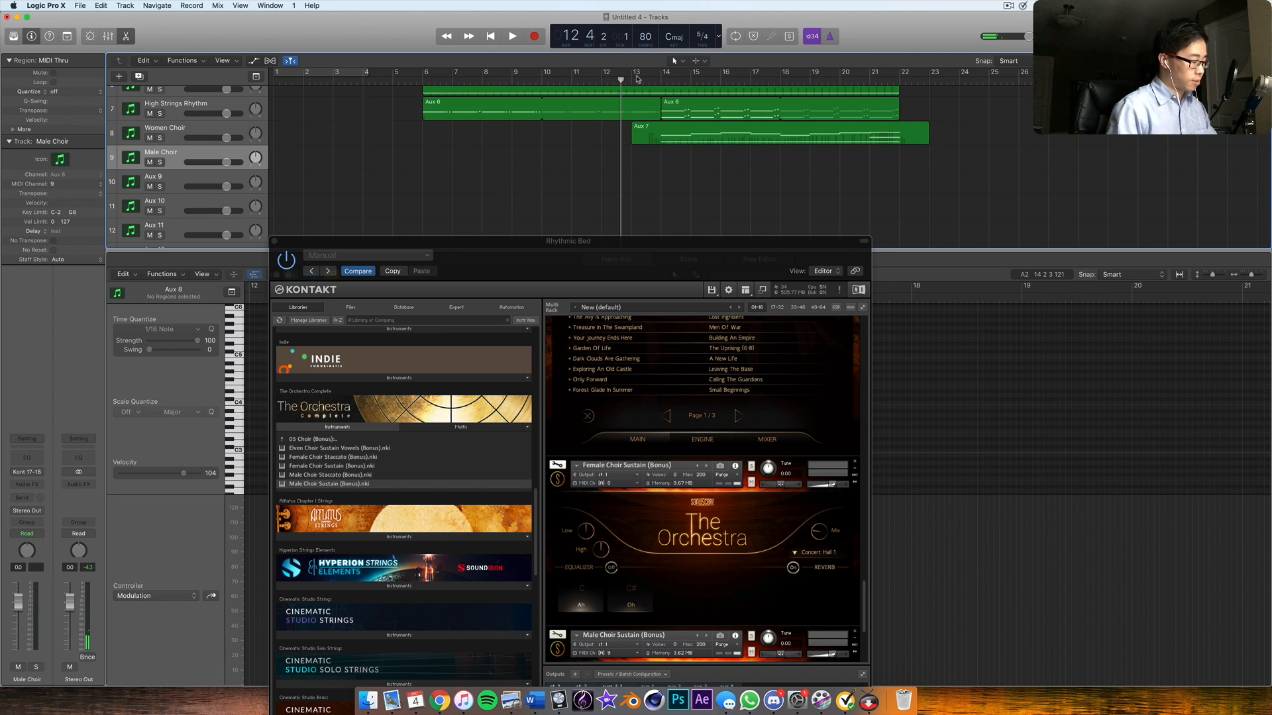
key(space)
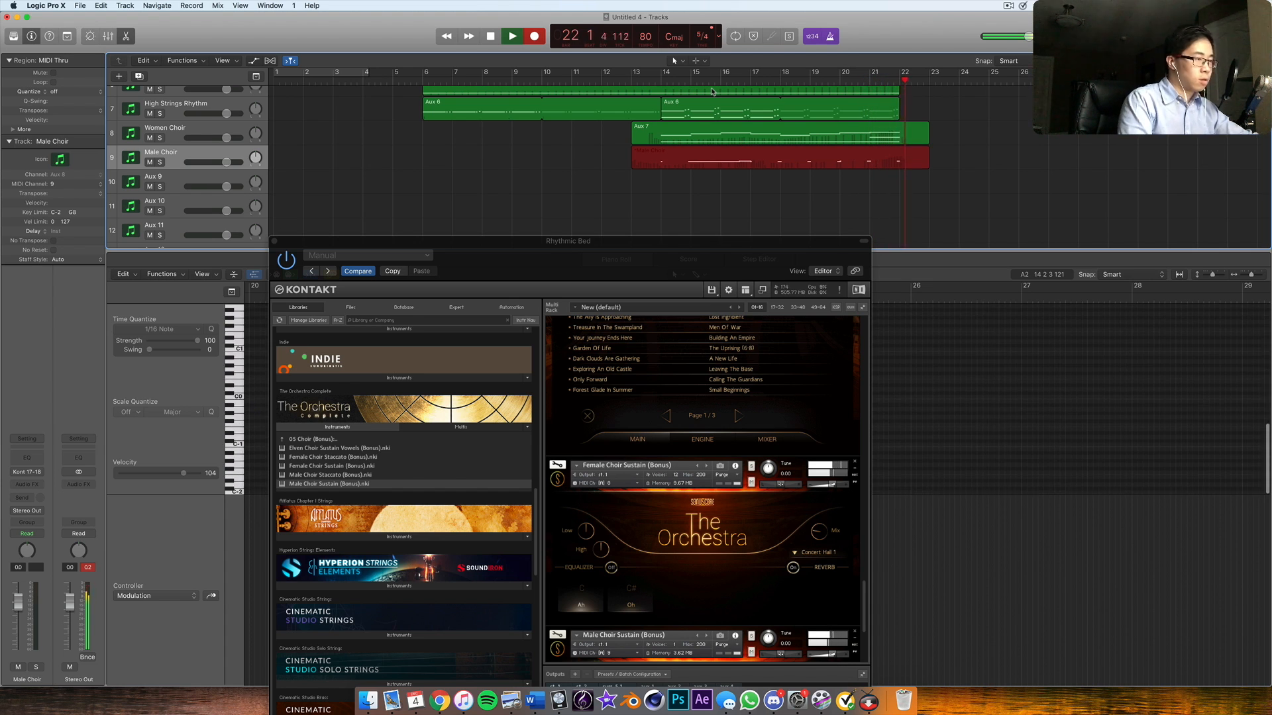
key(space)
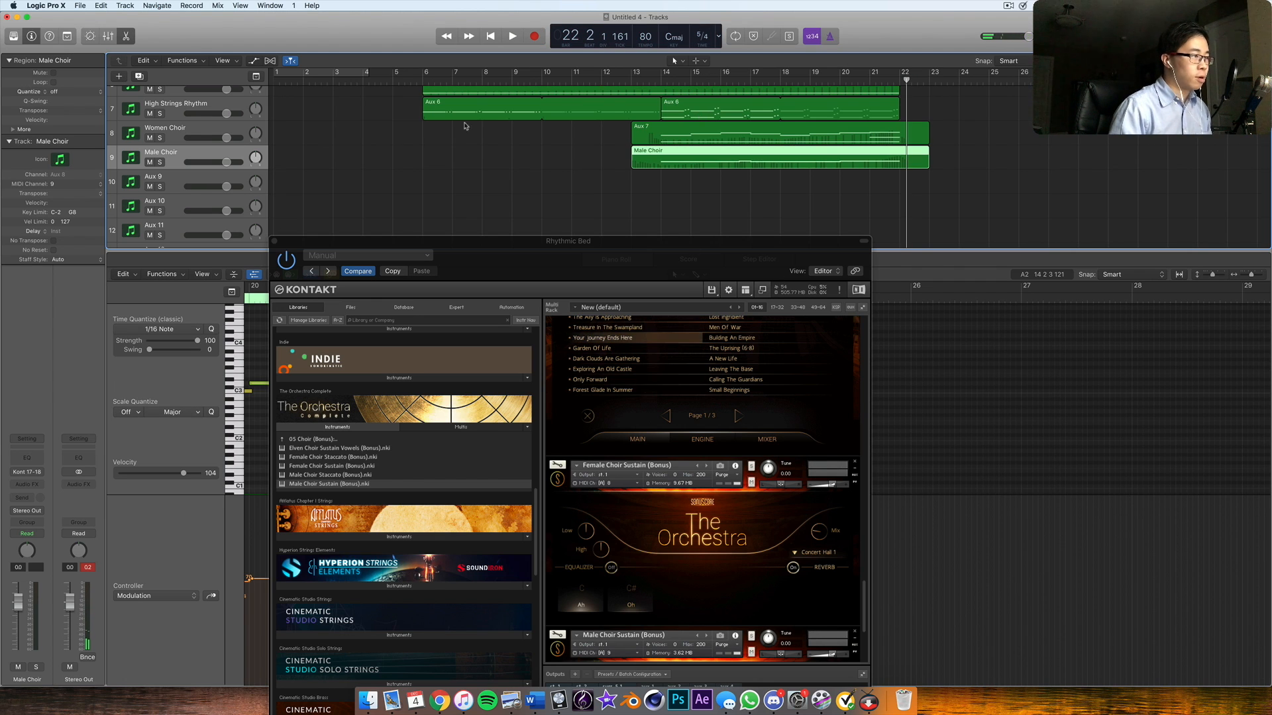
- Hide the piano roll editor and play the full arrangement from the beginning of the project
scroll(498, 186, up, 5)
scroll(662, 199, down, 6)
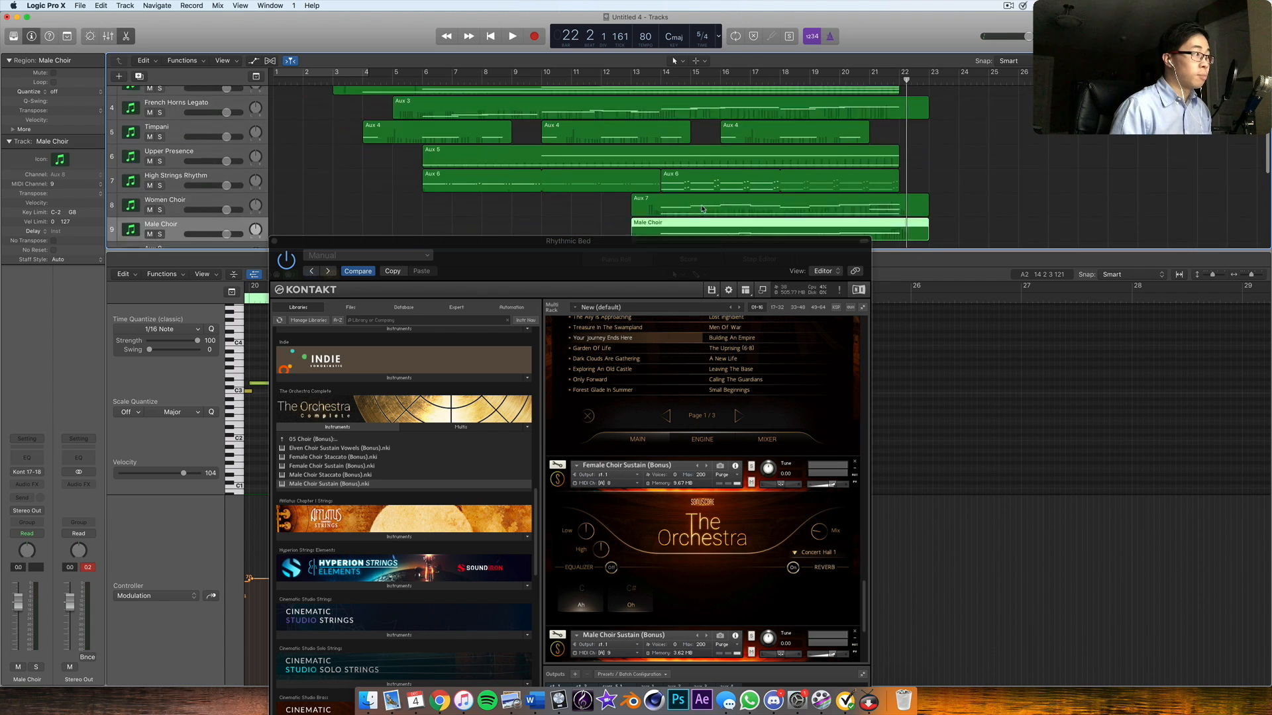
drag(683, 258, 717, 176)
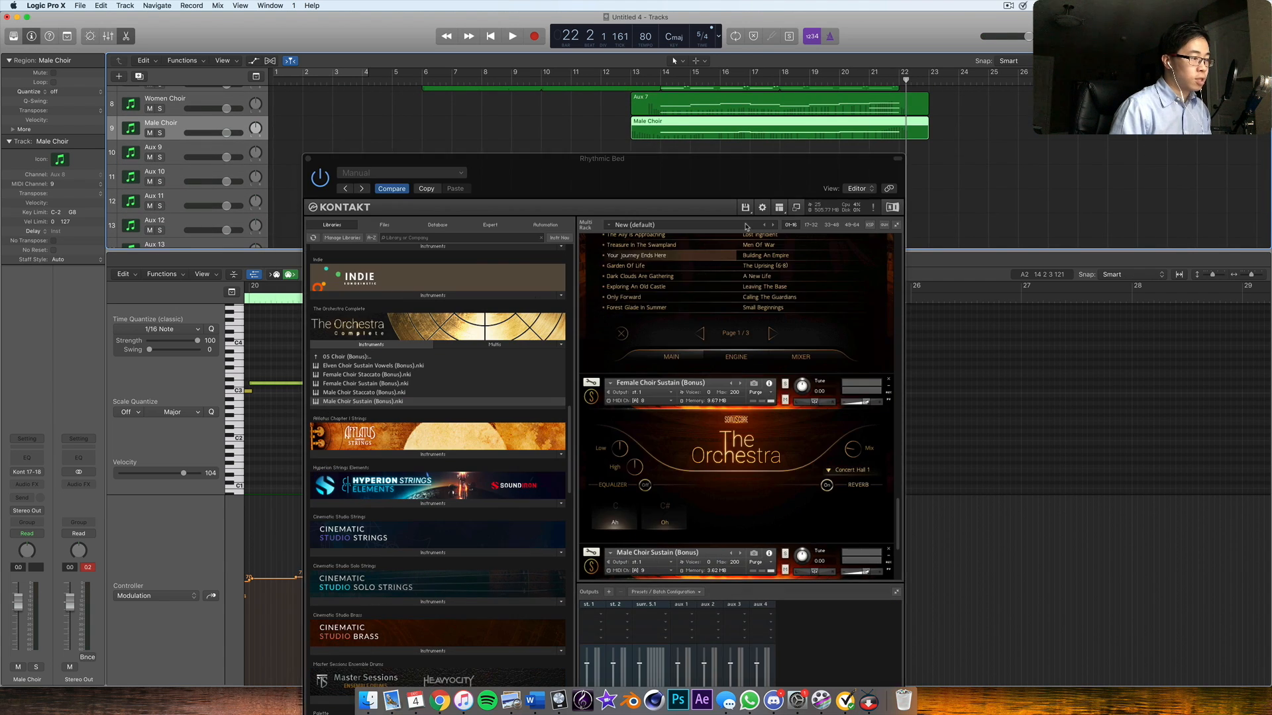
scroll(786, 364, down, 4)
scroll(553, 567, down, 2)
drag(620, 164, 756, 183)
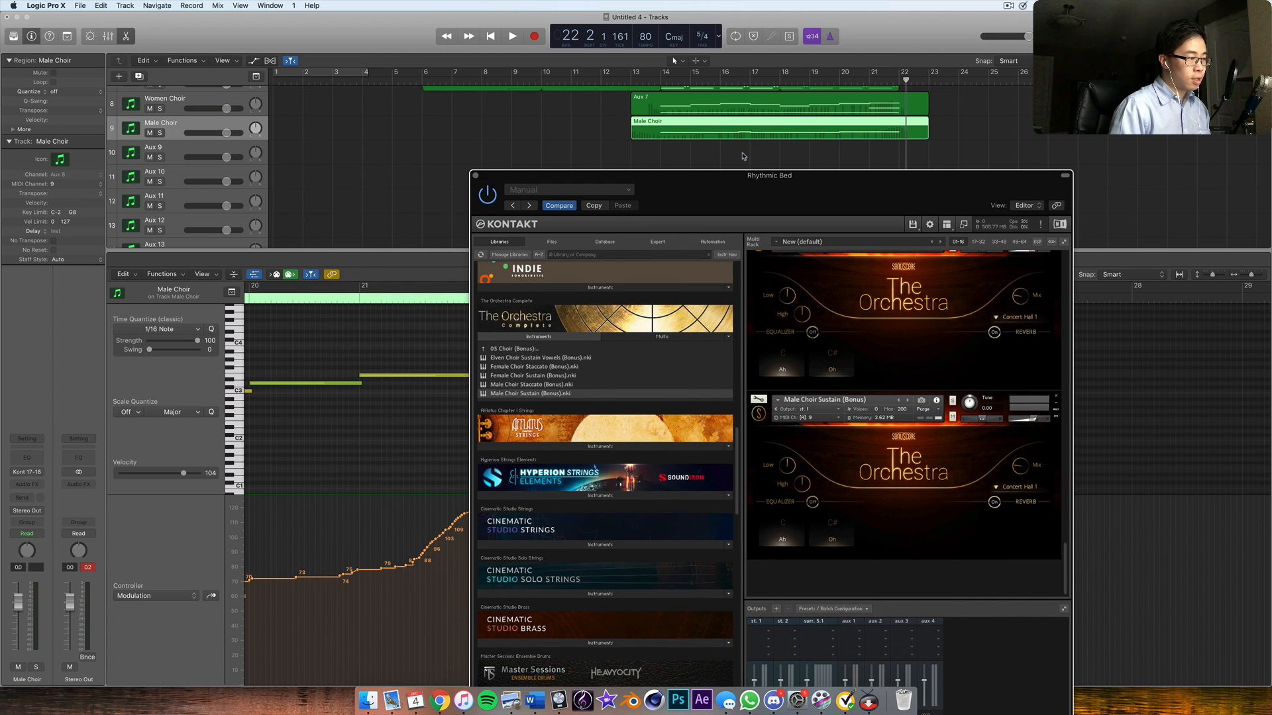
key(Return)
scroll(712, 125, up, 5)
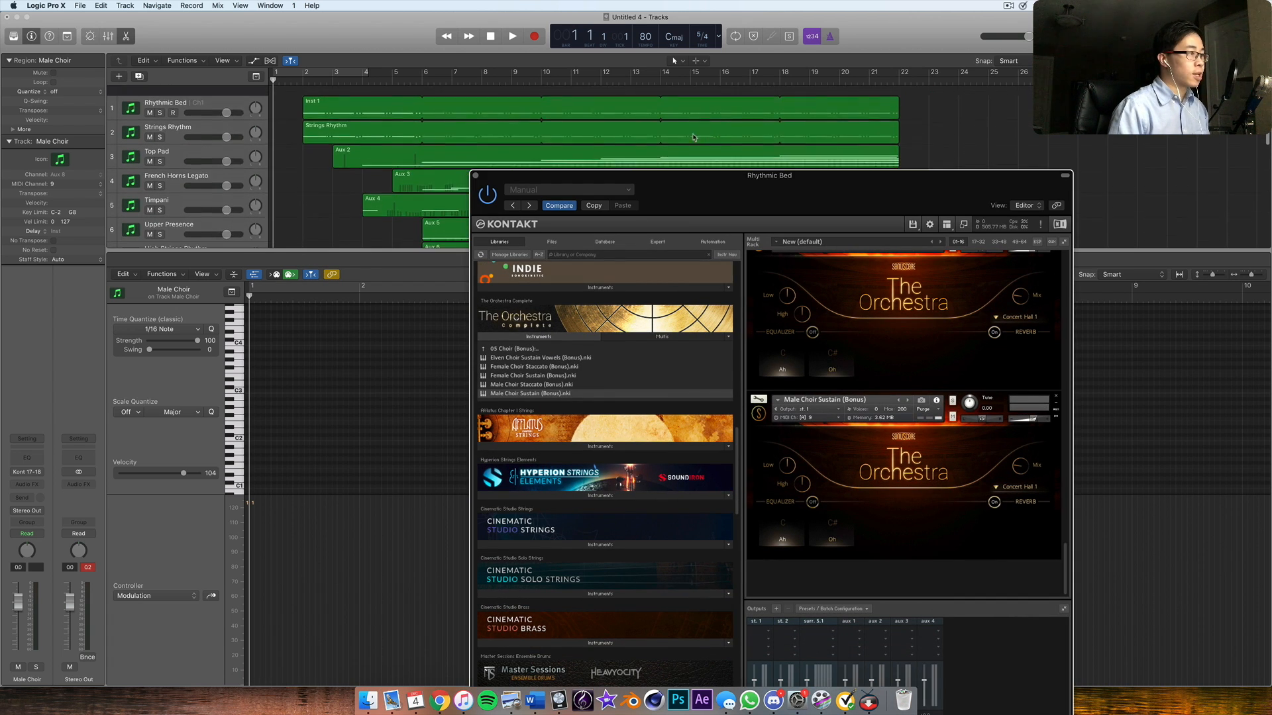
click(125, 35)
key(space)
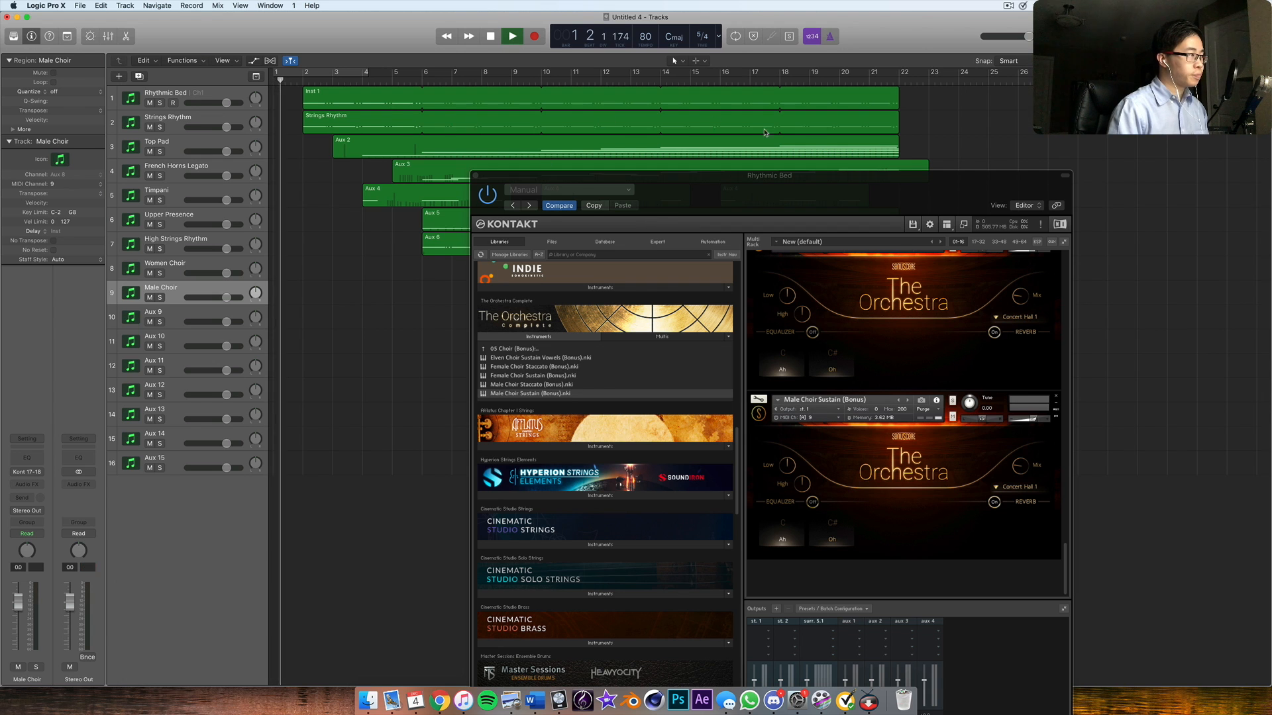
- Examine the Kontakt library list and the instruments already loaded in the rack, including Elysion, while the arrangement plays
drag(883, 197, 874, 351)
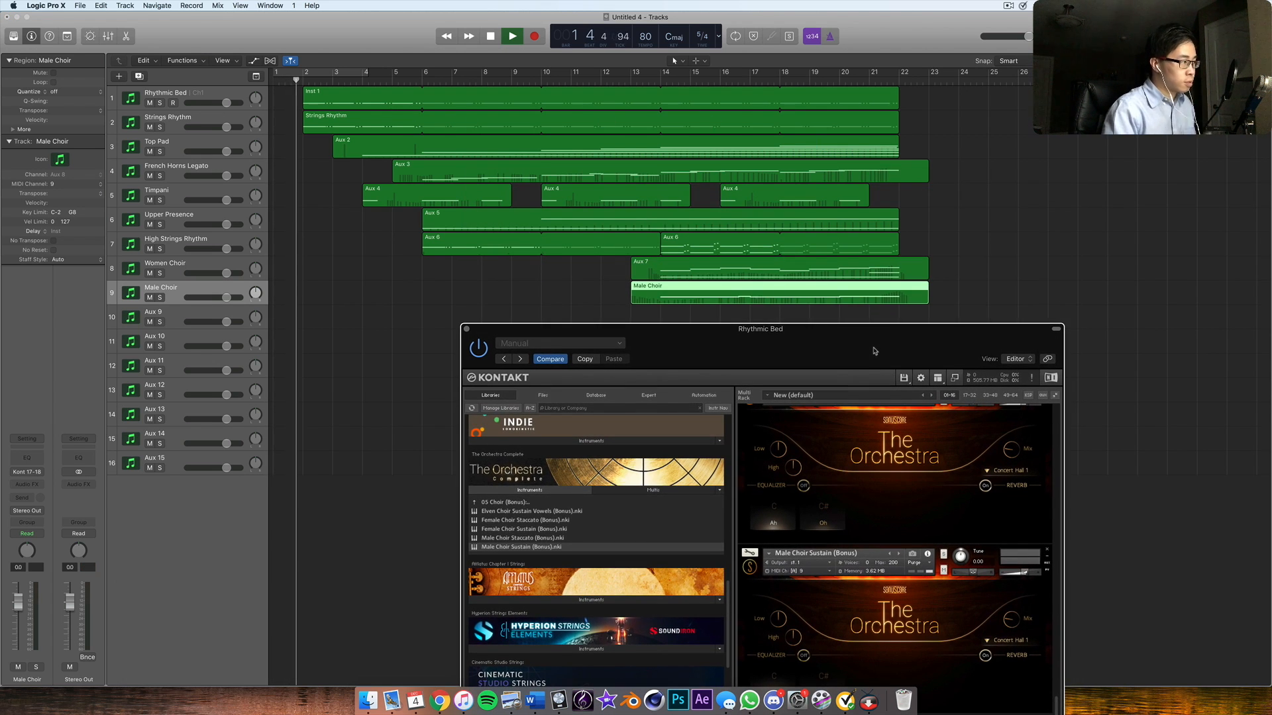
drag(804, 355, 749, 167)
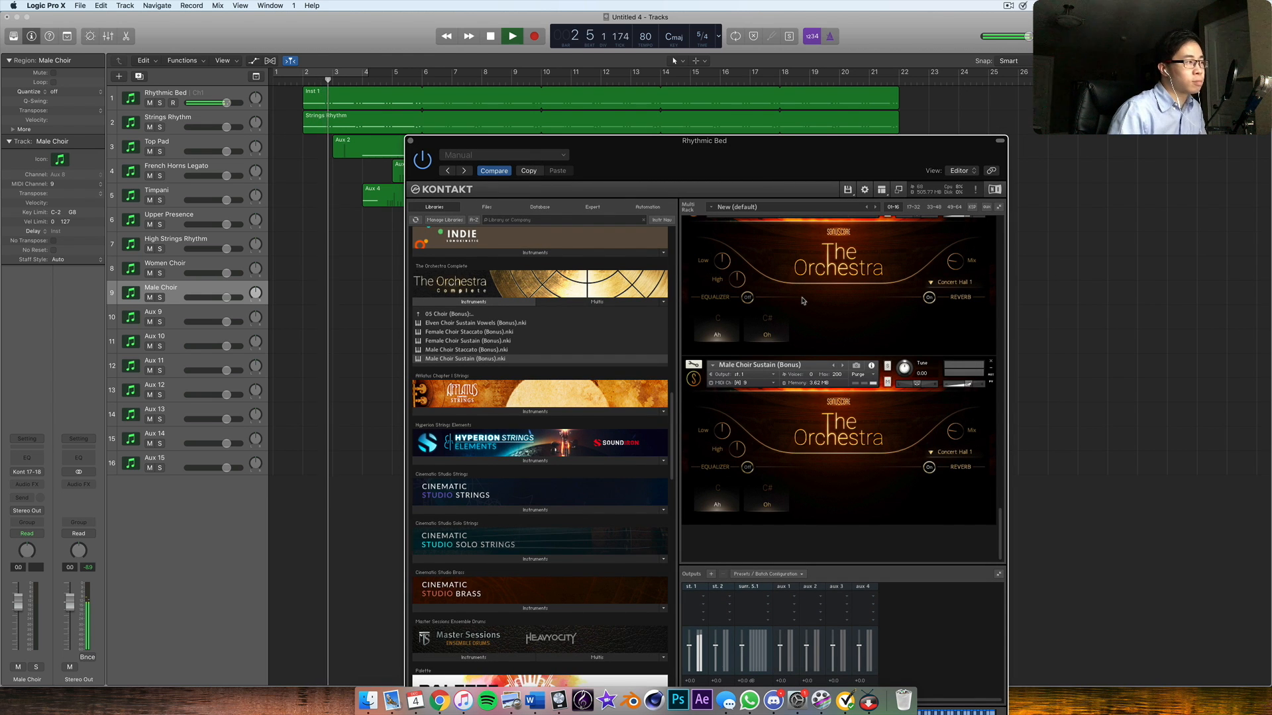
drag(764, 179, 775, 368)
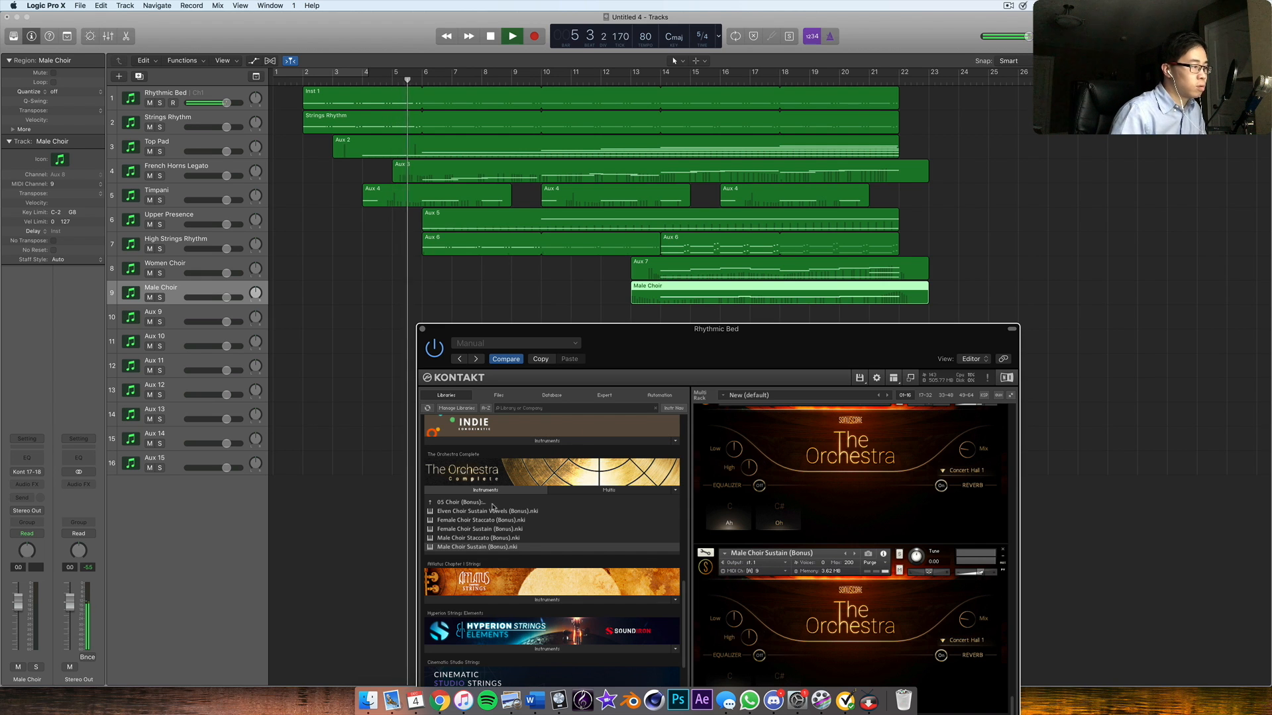
scroll(601, 491, up, 15)
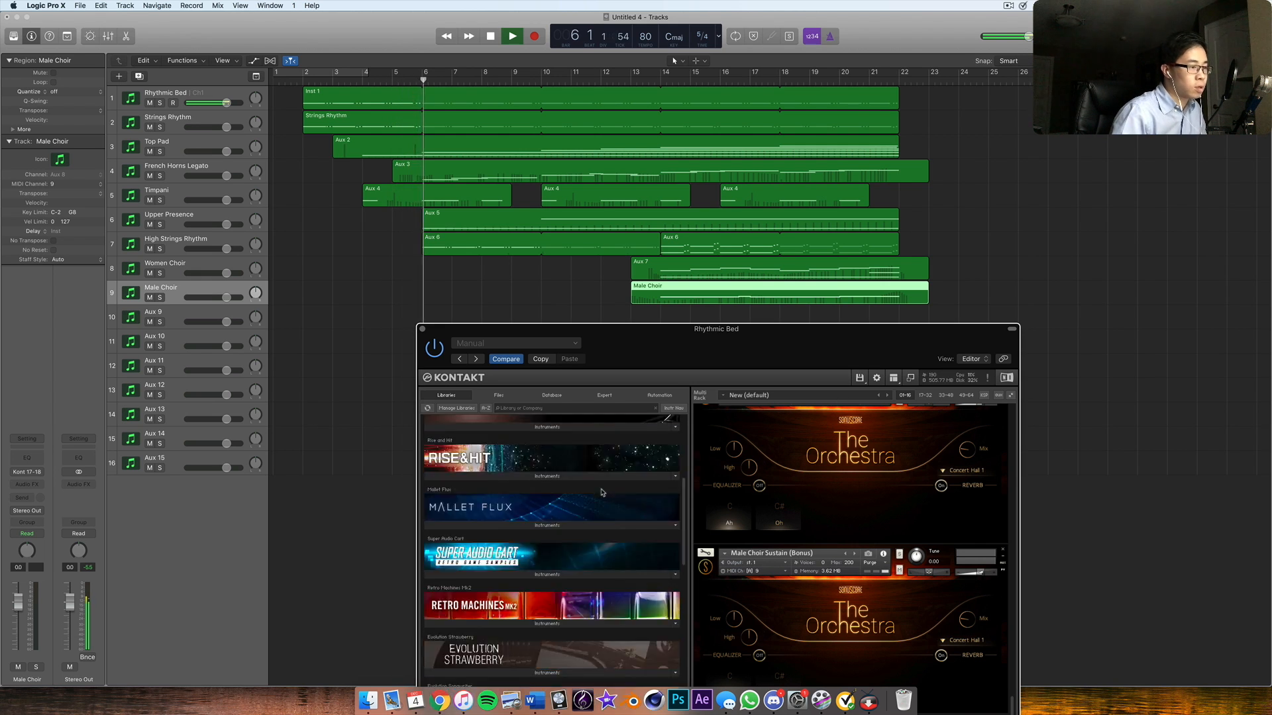
scroll(783, 461, up, 5)
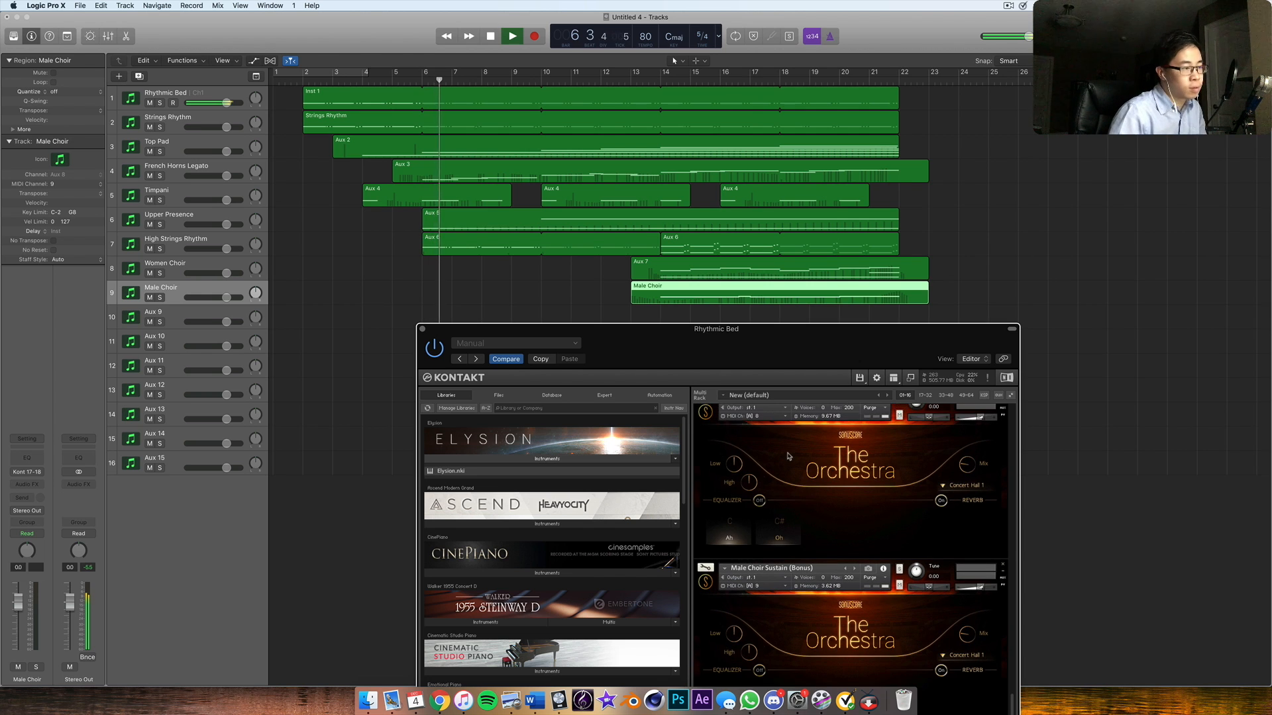
scroll(784, 461, up, 10)
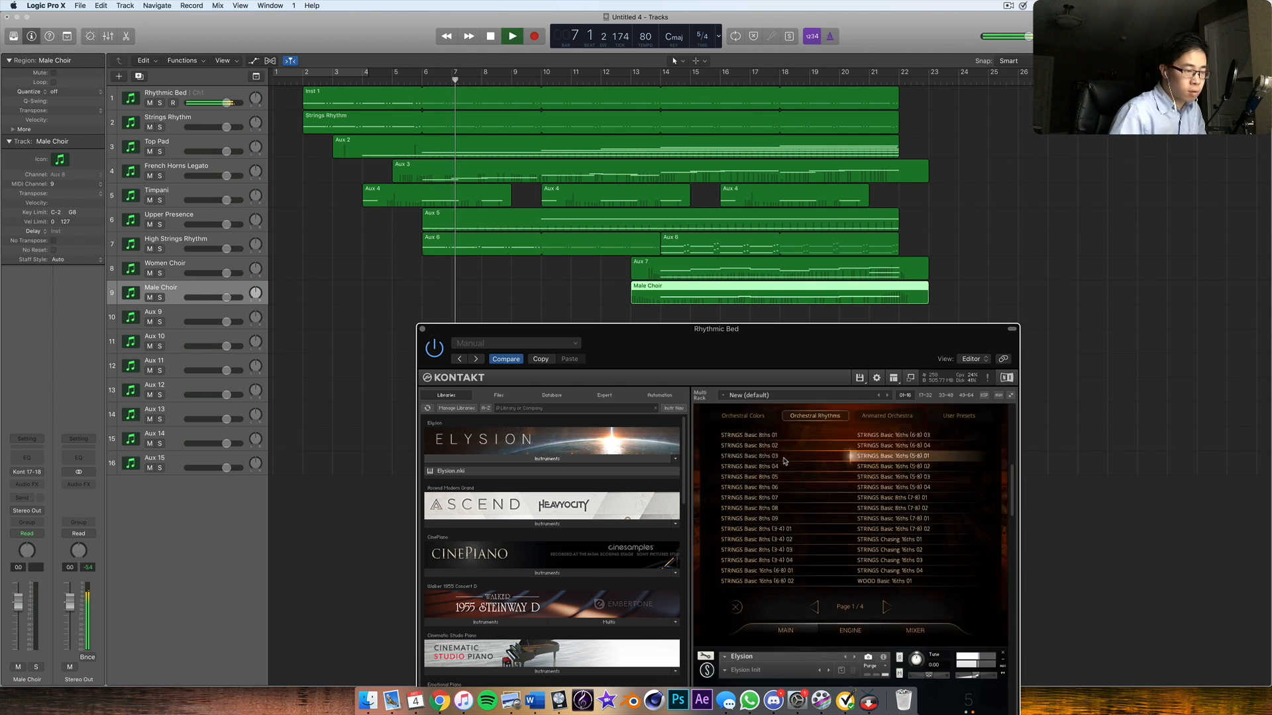
scroll(838, 437, up, 3)
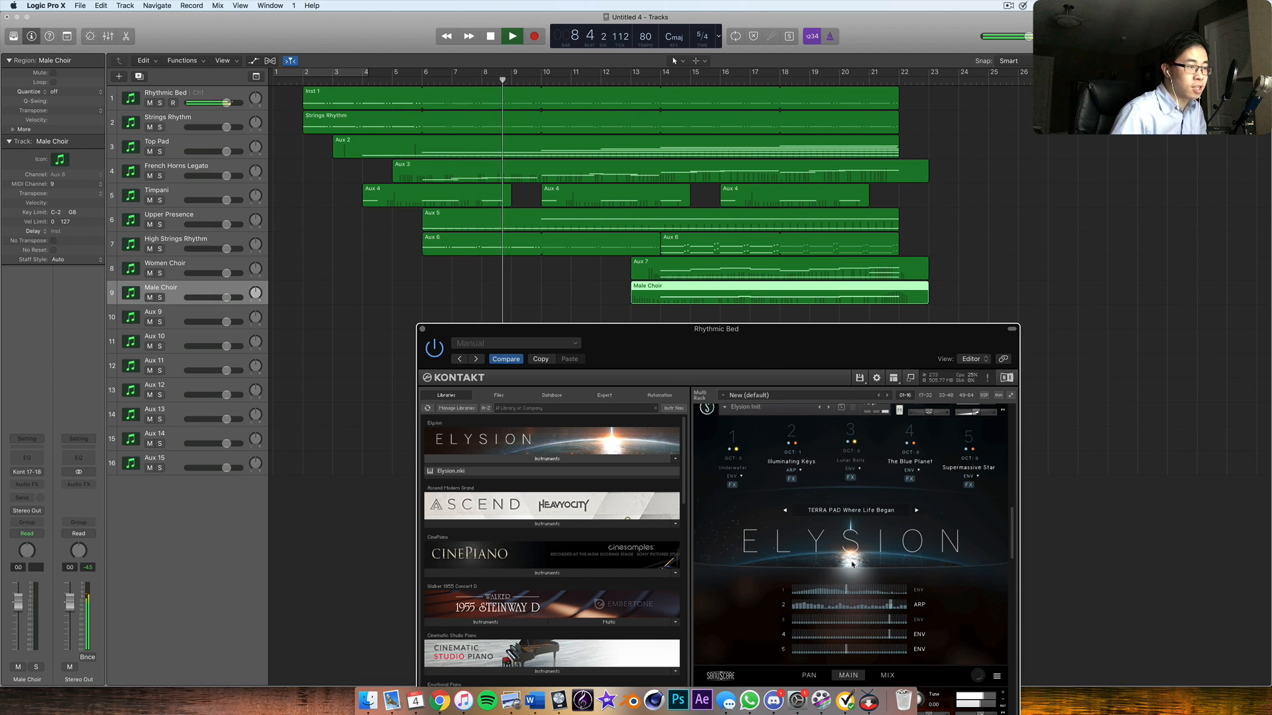
scroll(822, 517, down, 5)
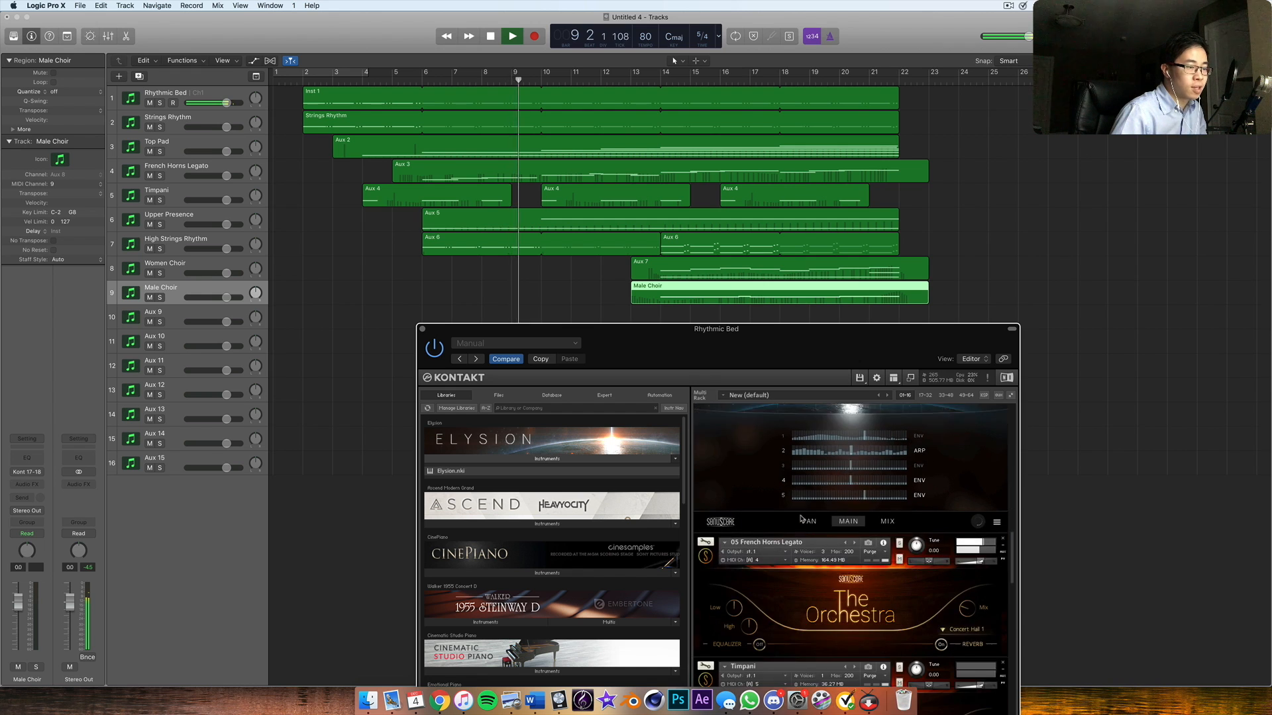
scroll(852, 537, up, 5)
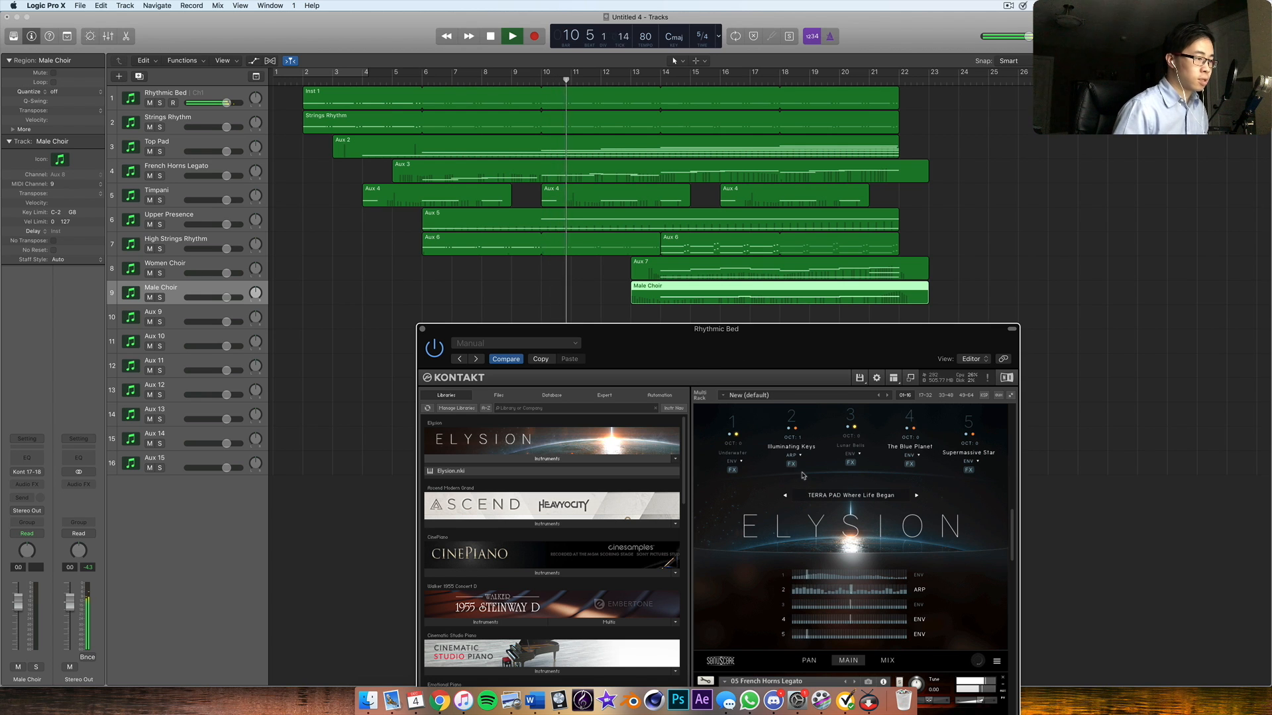
scroll(815, 477, down, 3)
scroll(812, 472, down, 3)
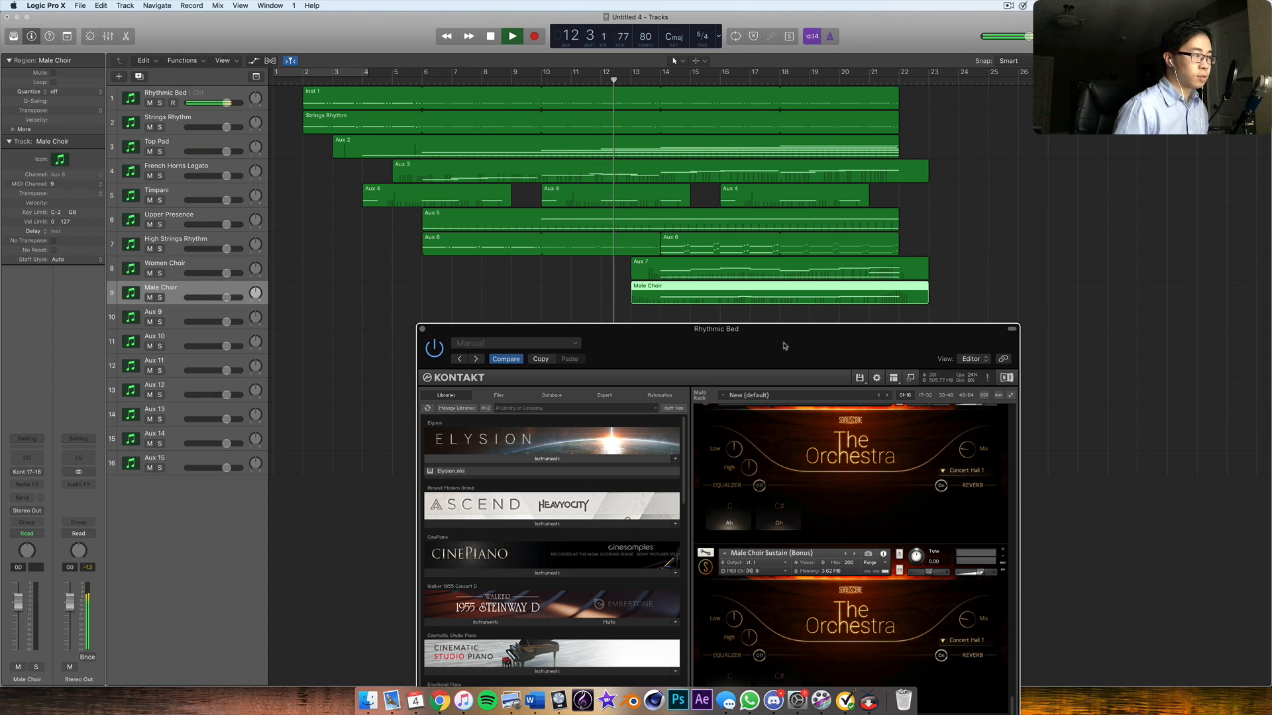
- Load another Elysion instrument below Male Choir Sustain in the Kontakt rack
drag(784, 346, 951, 133)
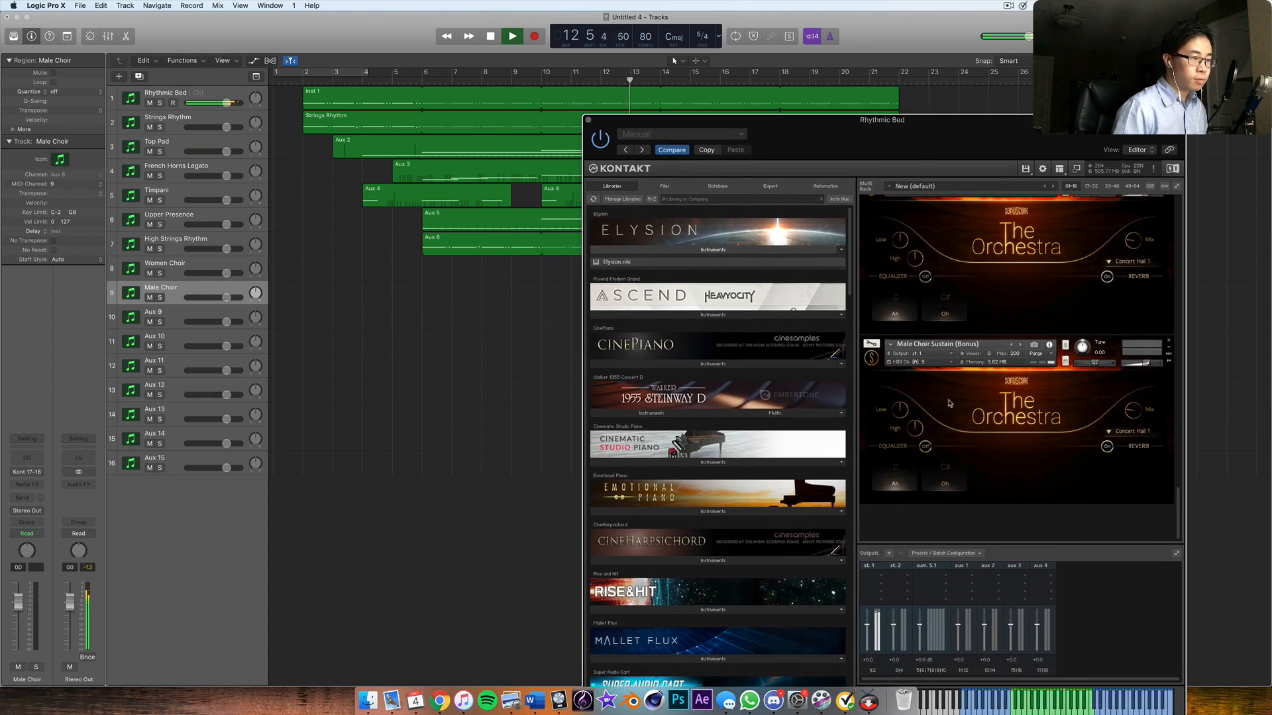
scroll(680, 420, down, 10)
scroll(680, 331, up, 10)
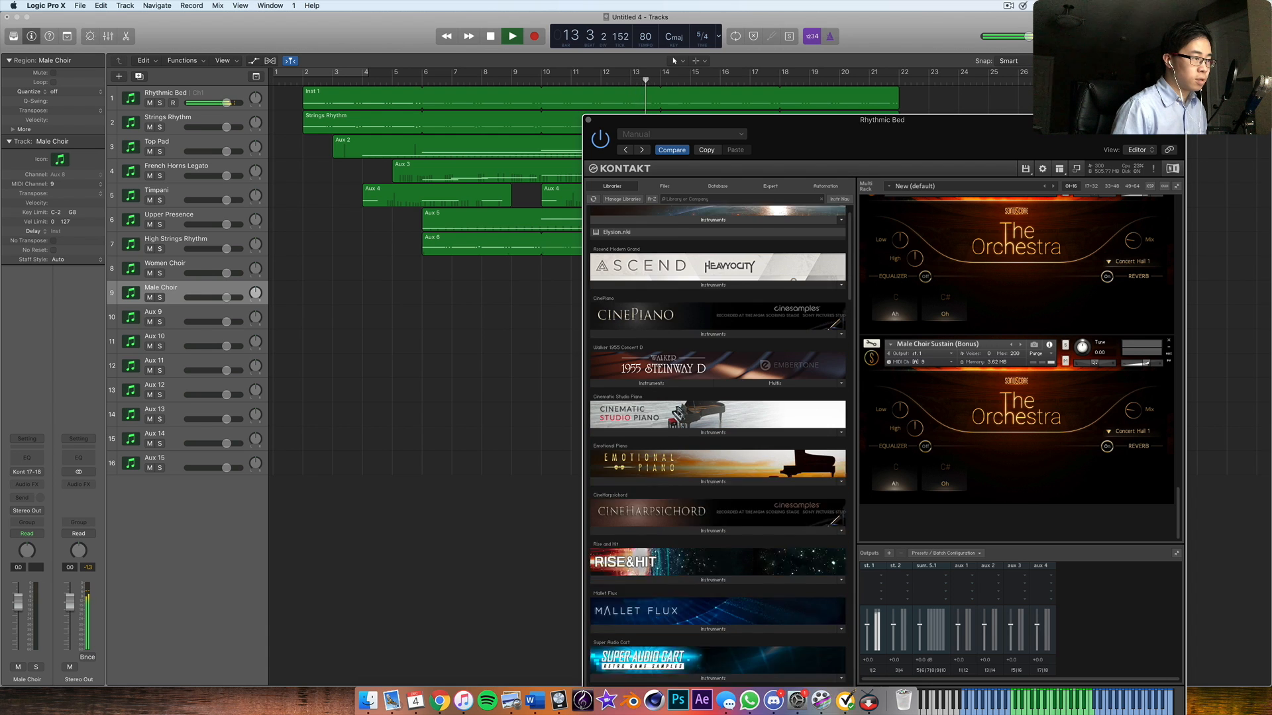
double_click(677, 262)
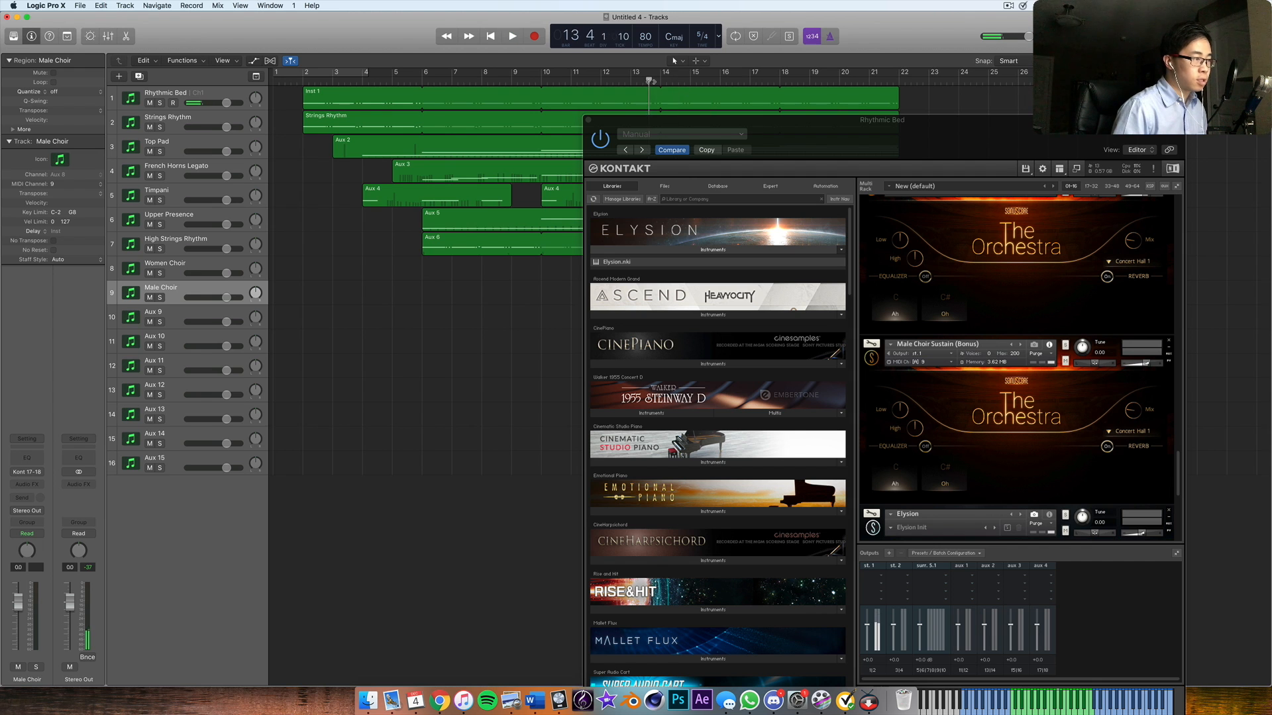
- Open the new Elysion instrument's preset browser and go to the third page of the Pulses presets
drag(814, 138, 799, 98)
scroll(996, 332, down, 10)
scroll(770, 370, down, 4)
scroll(963, 336, up, 2)
click(989, 355)
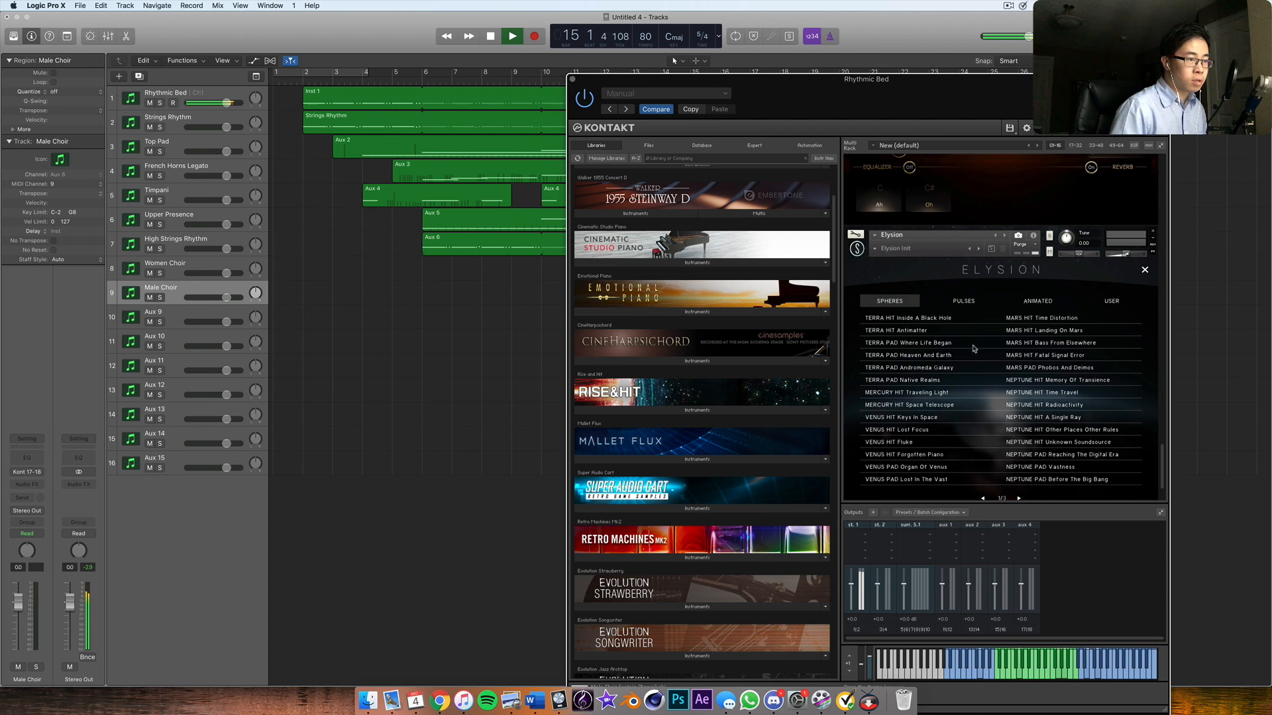
scroll(967, 331, down, 2)
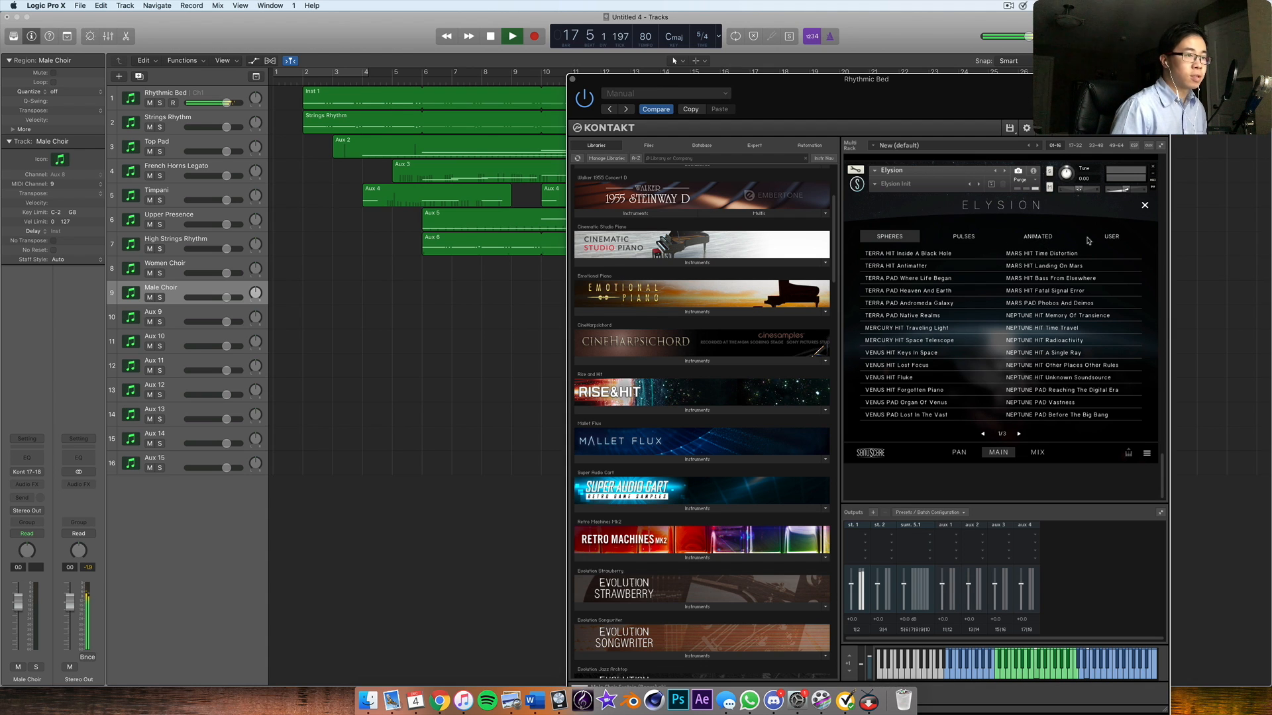
click(967, 238)
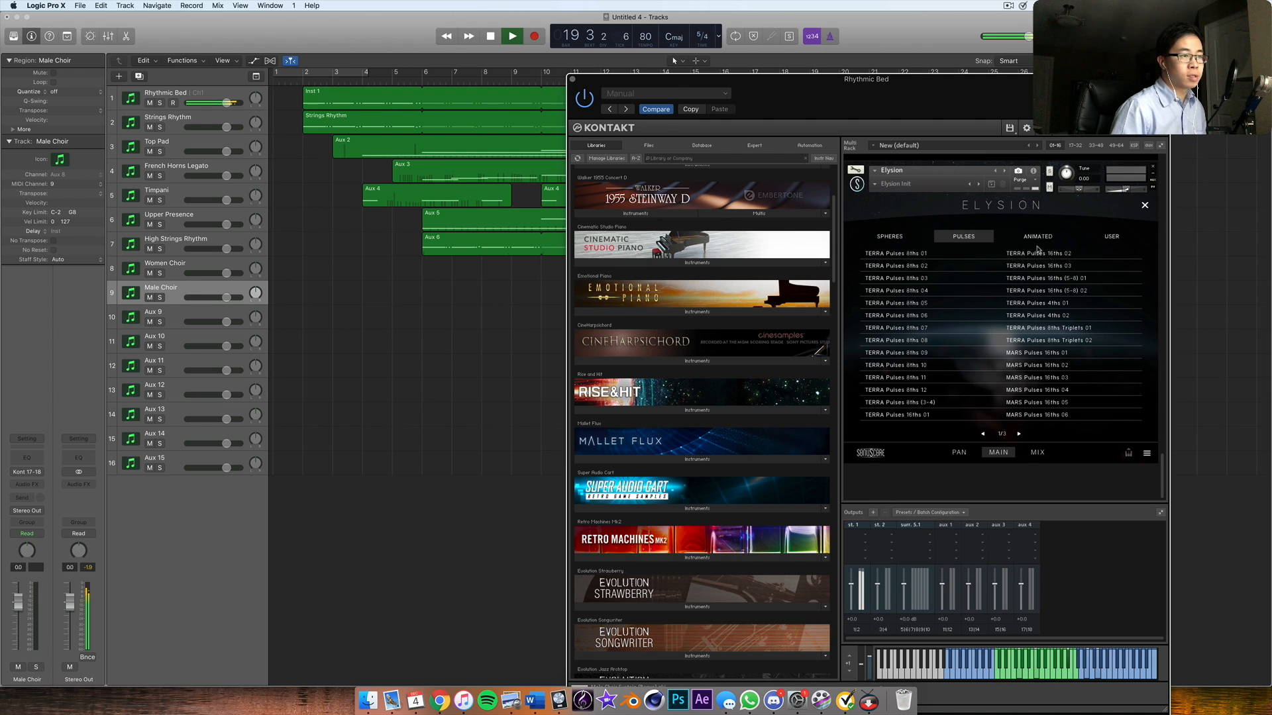
click(1020, 434)
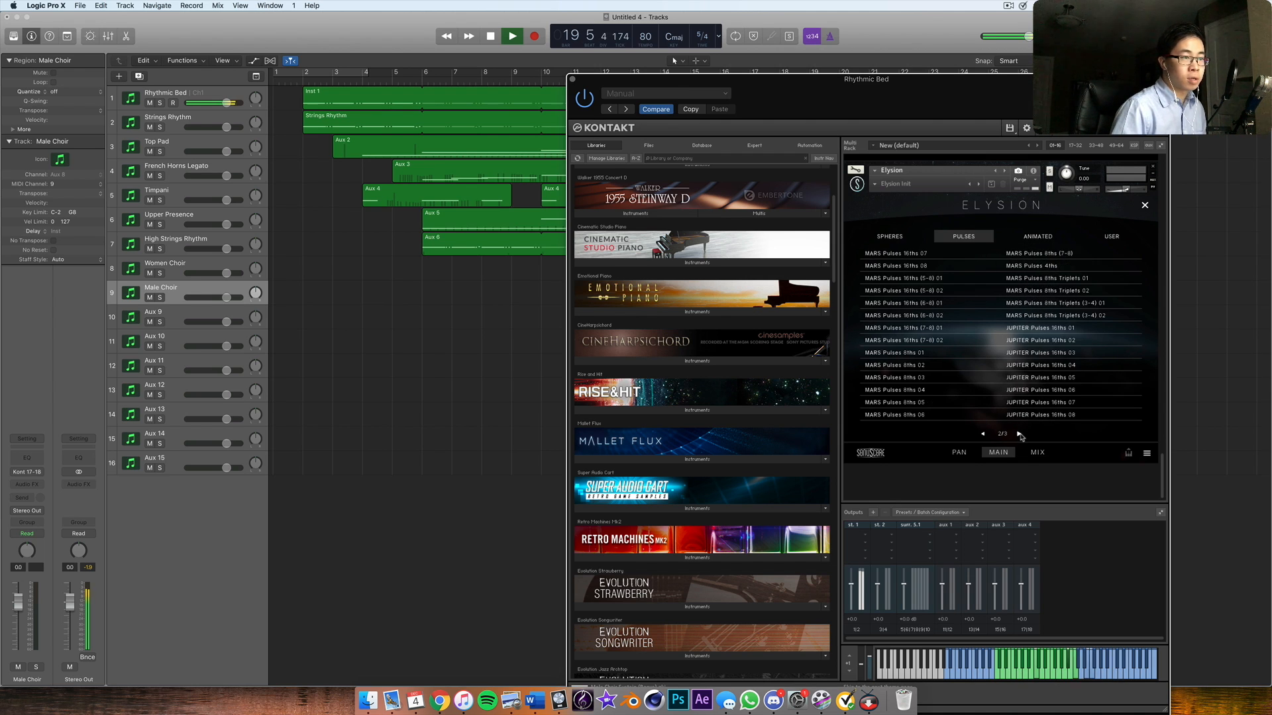
click(1020, 434)
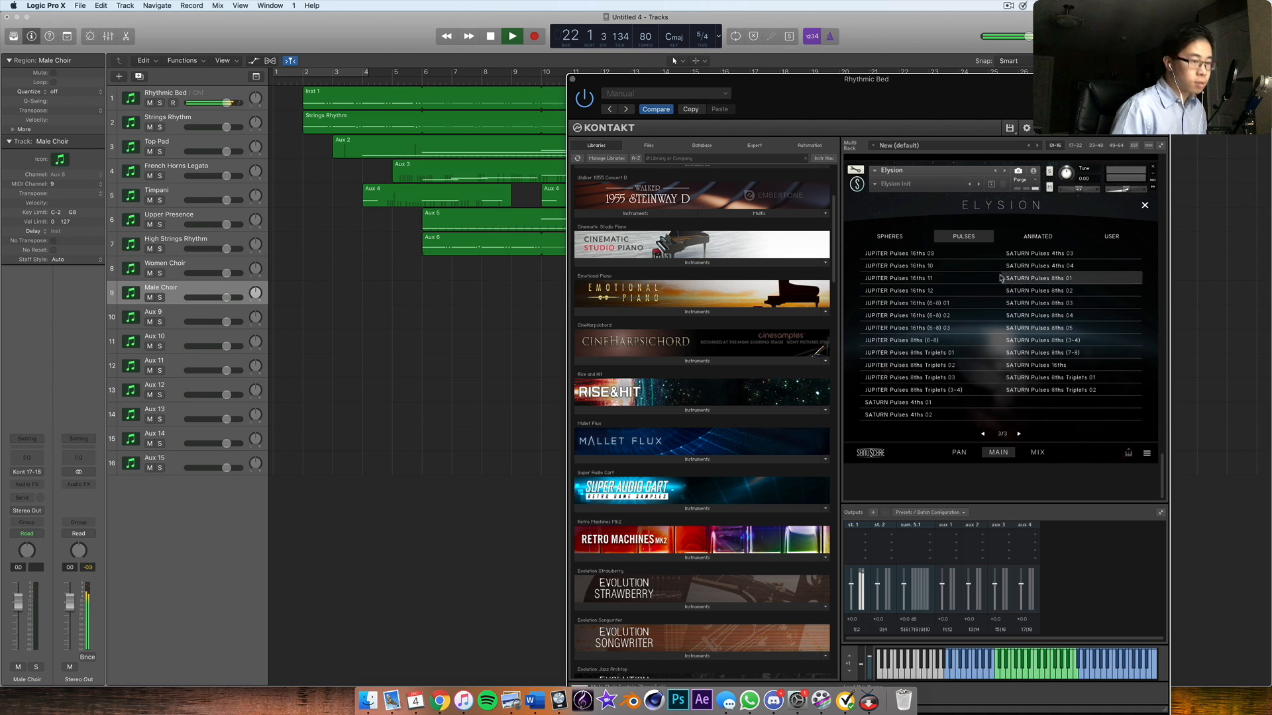
- Stop playback, select the Aux 9 track and load the JUPITER Pulses 16ths 12 preset in Elysion
key(space)
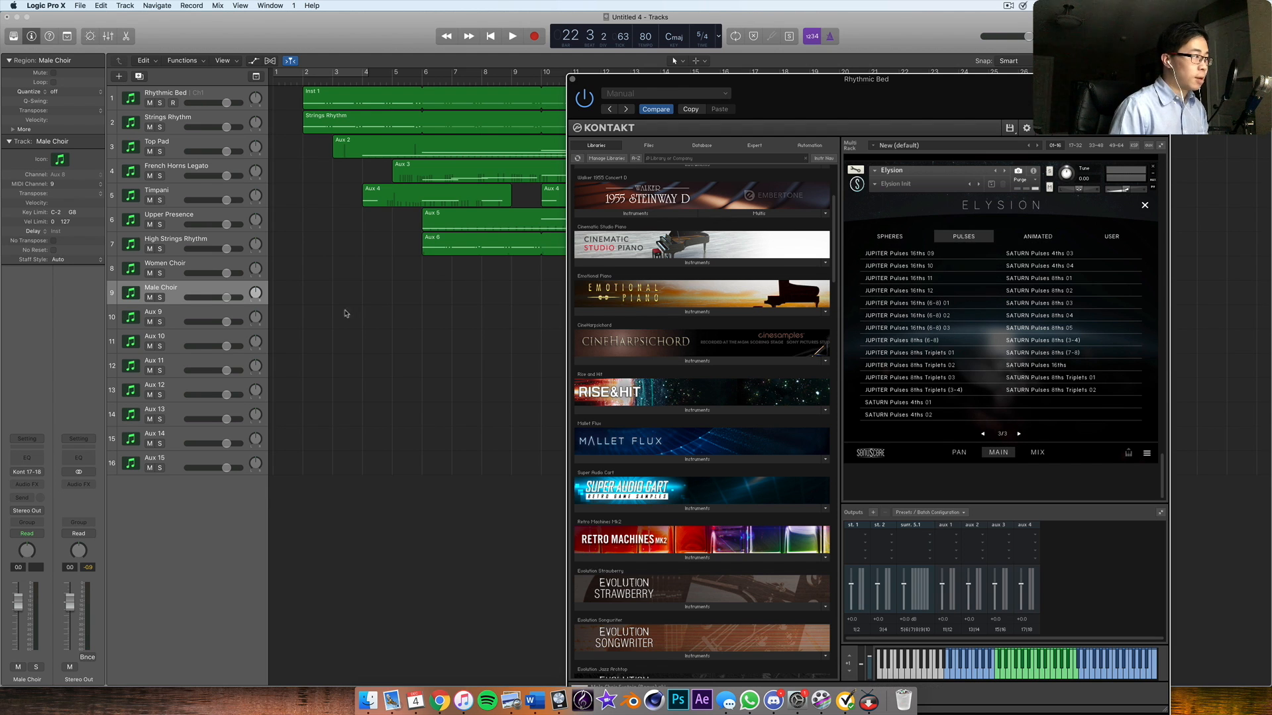
drag(868, 74, 787, 85)
click(225, 313)
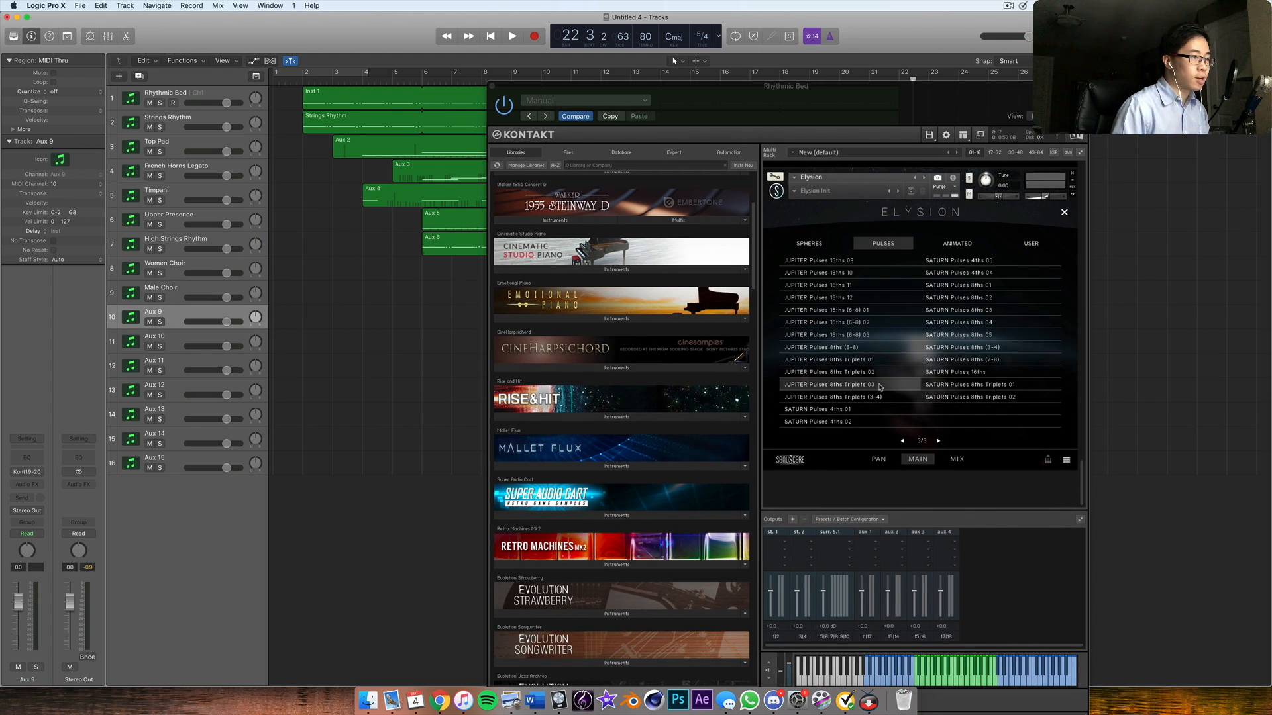
click(854, 300)
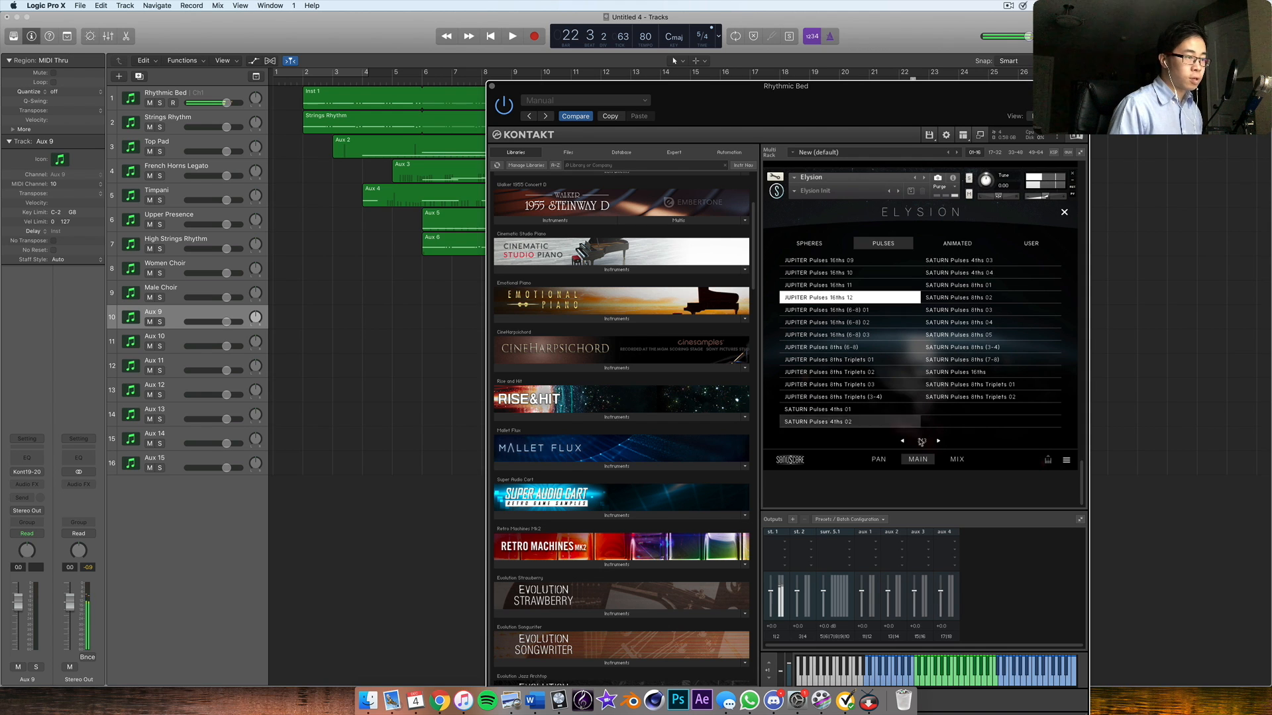
- Close the Elysion preset browser, solo the Little Star layer briefly and leave that layer muted
click(1063, 213)
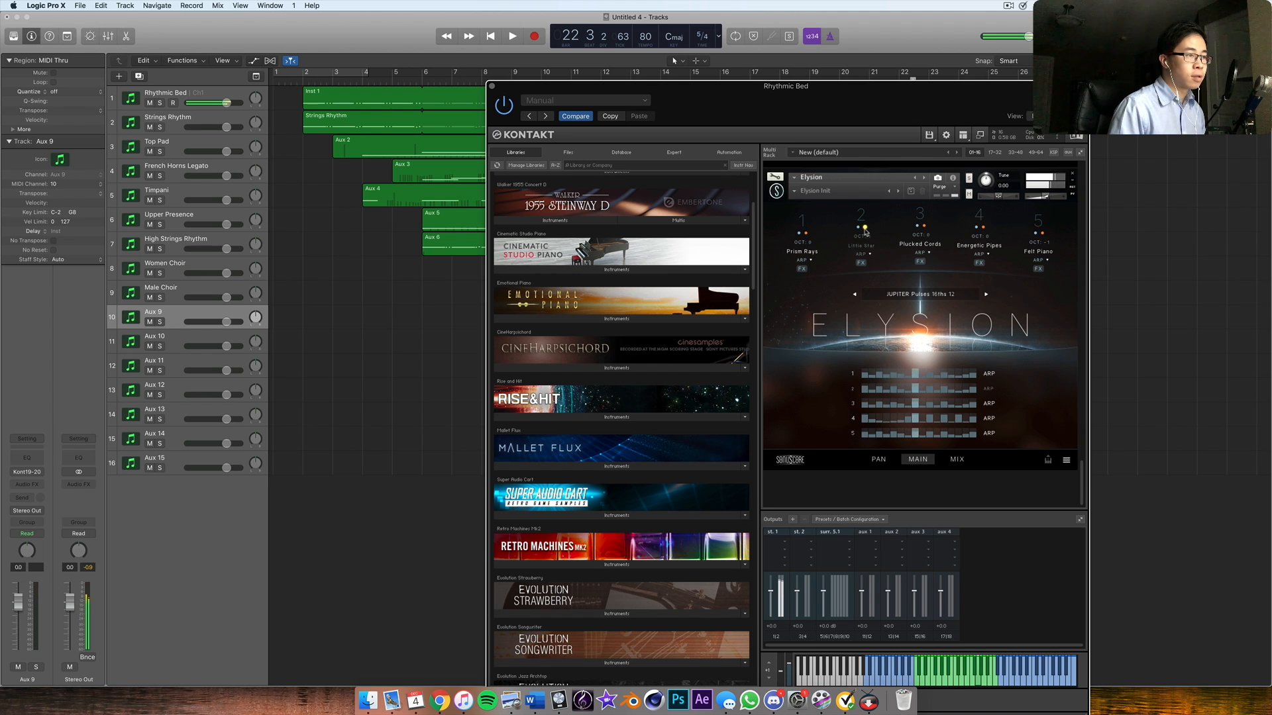
click(859, 228)
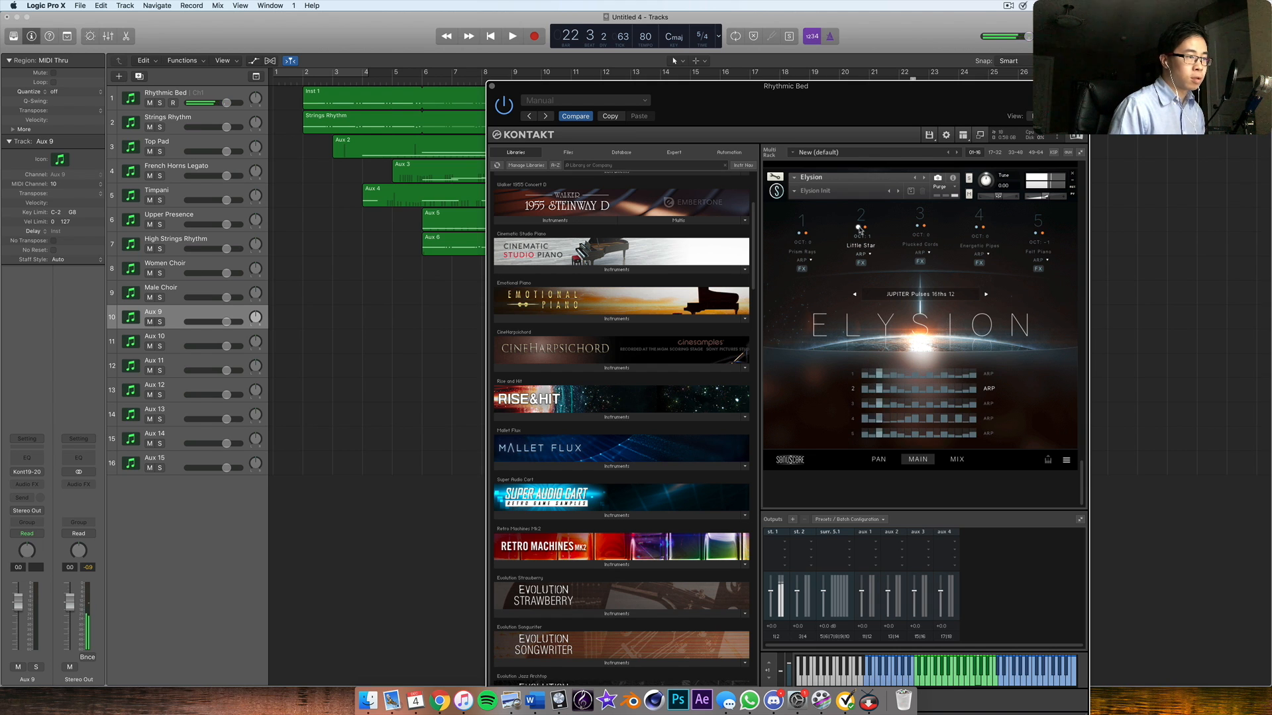
click(863, 227)
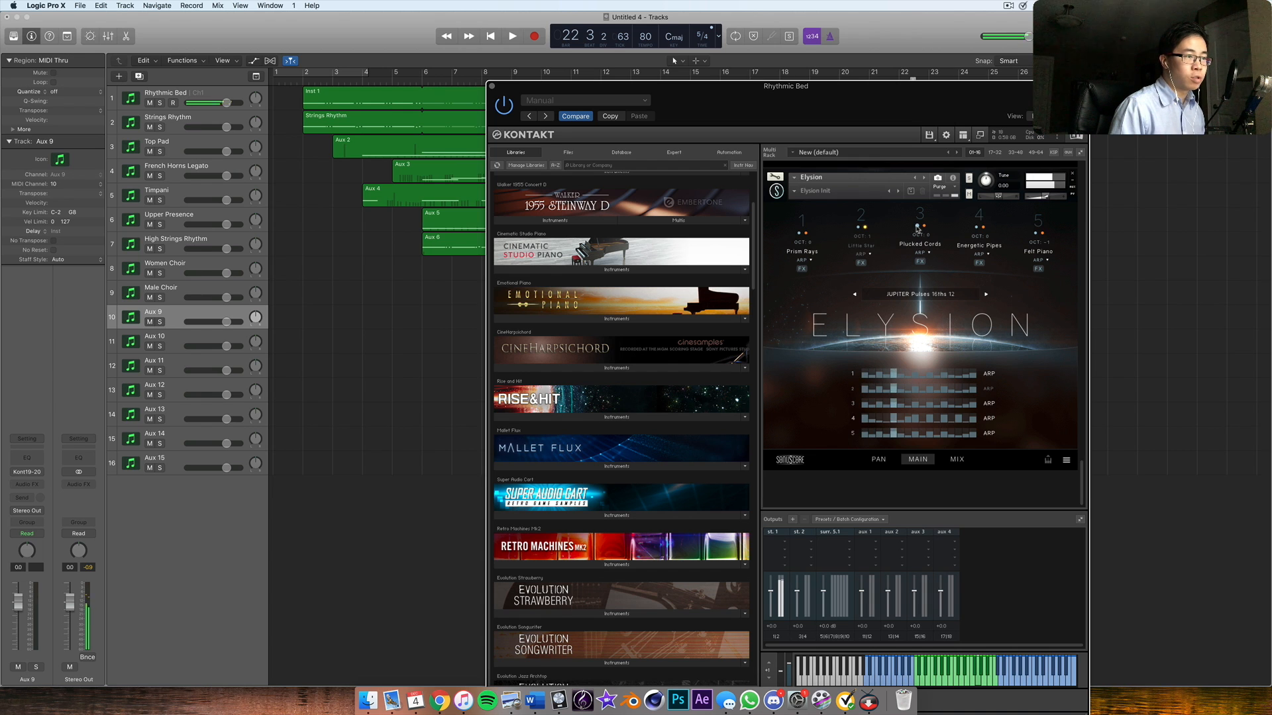
- Solo the Energetic Pipes, Felt Piano and Prism Rays layers one at a time, and view the Plucked Cords layer's arpeggiator settings
click(975, 227)
click(975, 228)
click(1035, 234)
click(1035, 234)
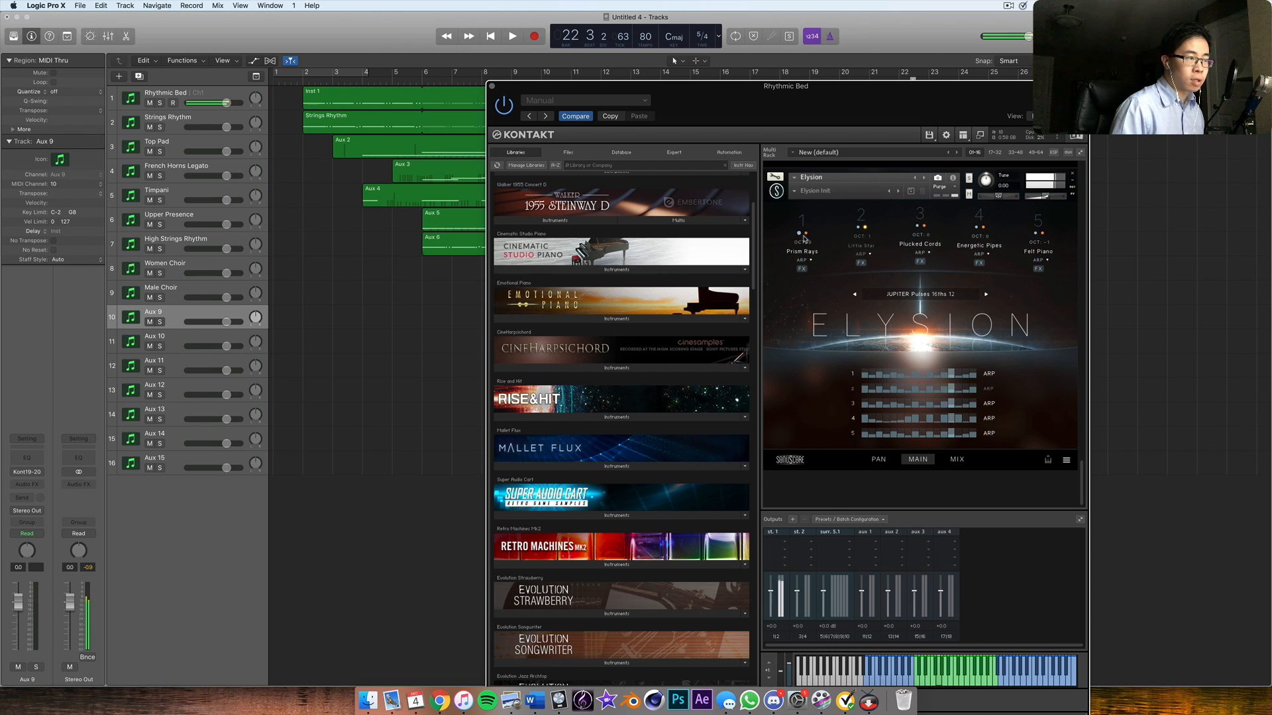
click(799, 234)
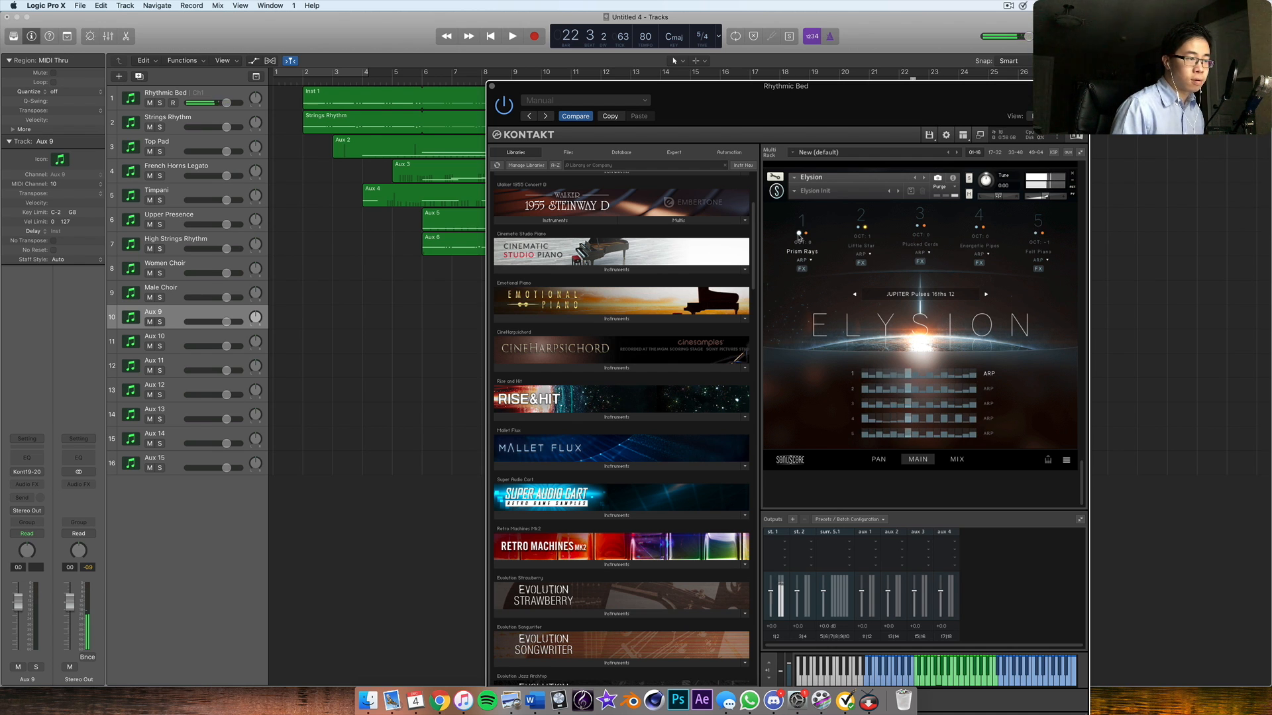
click(799, 234)
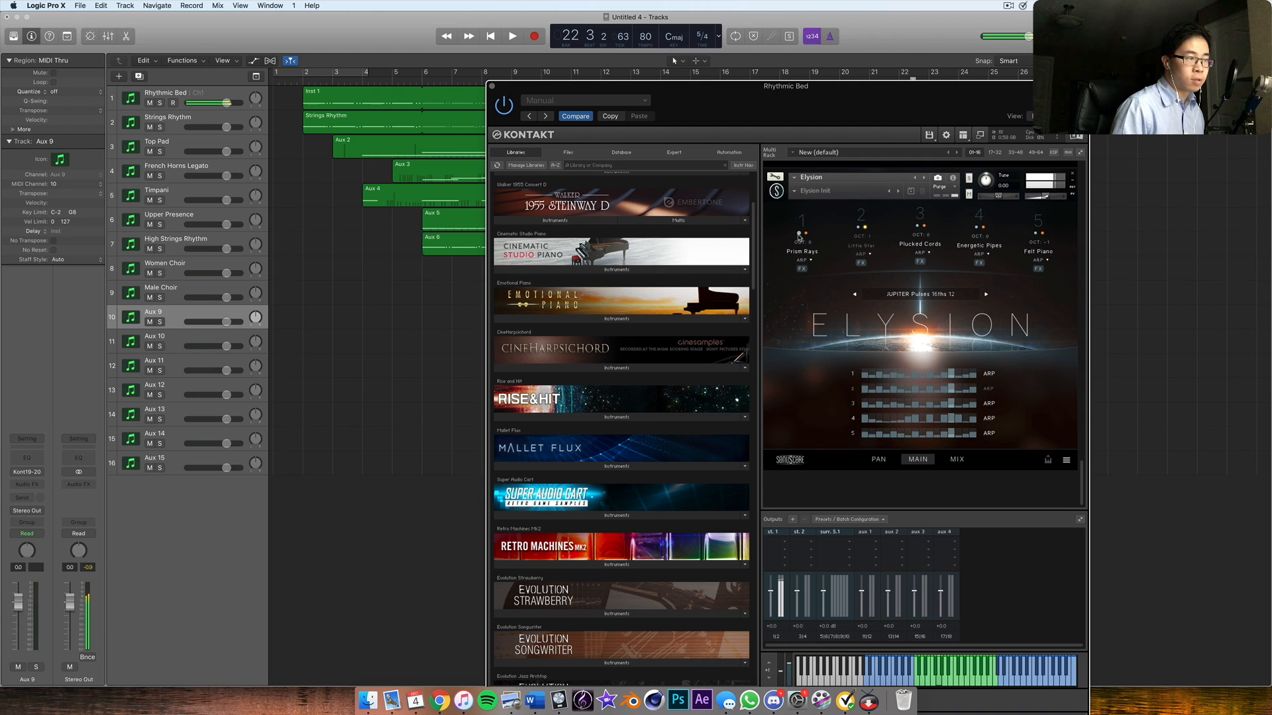
click(919, 213)
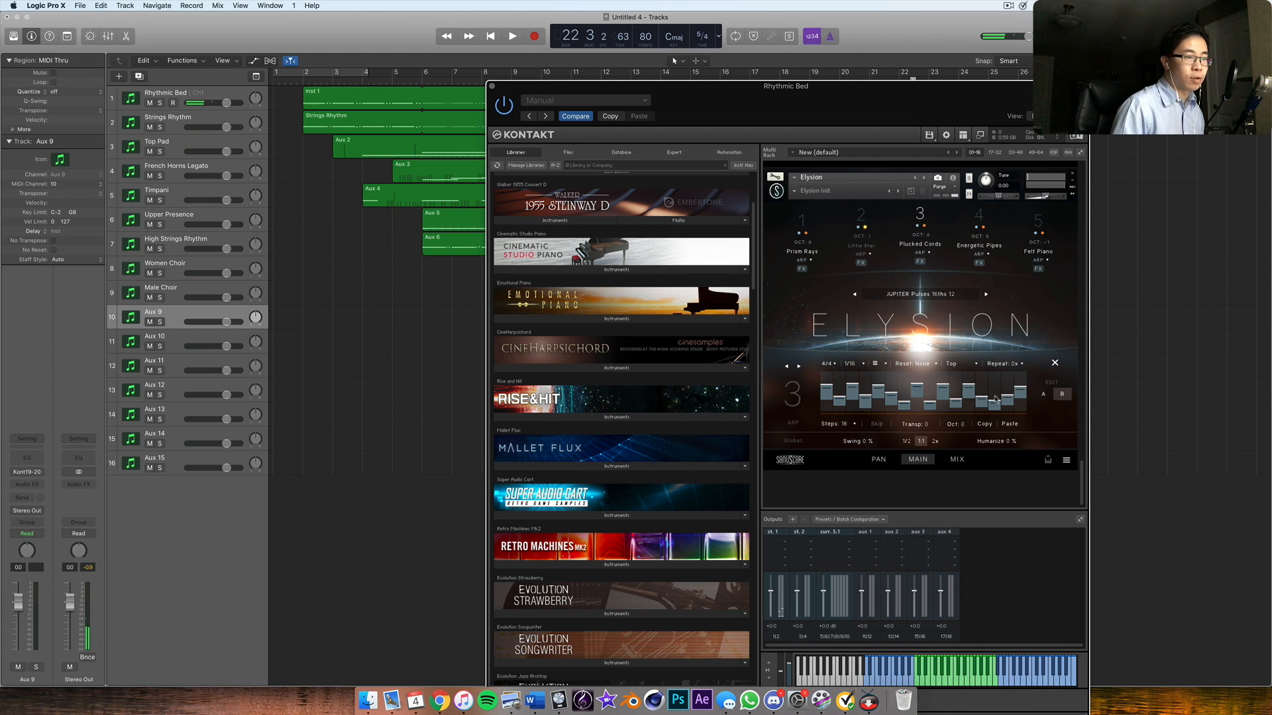
click(920, 215)
- Play the arrangement from bar 1 with the Kontakt window lowered, and record the Elysion pulse on Aux 9 from bar 8 to bar 22
drag(796, 102, 793, 401)
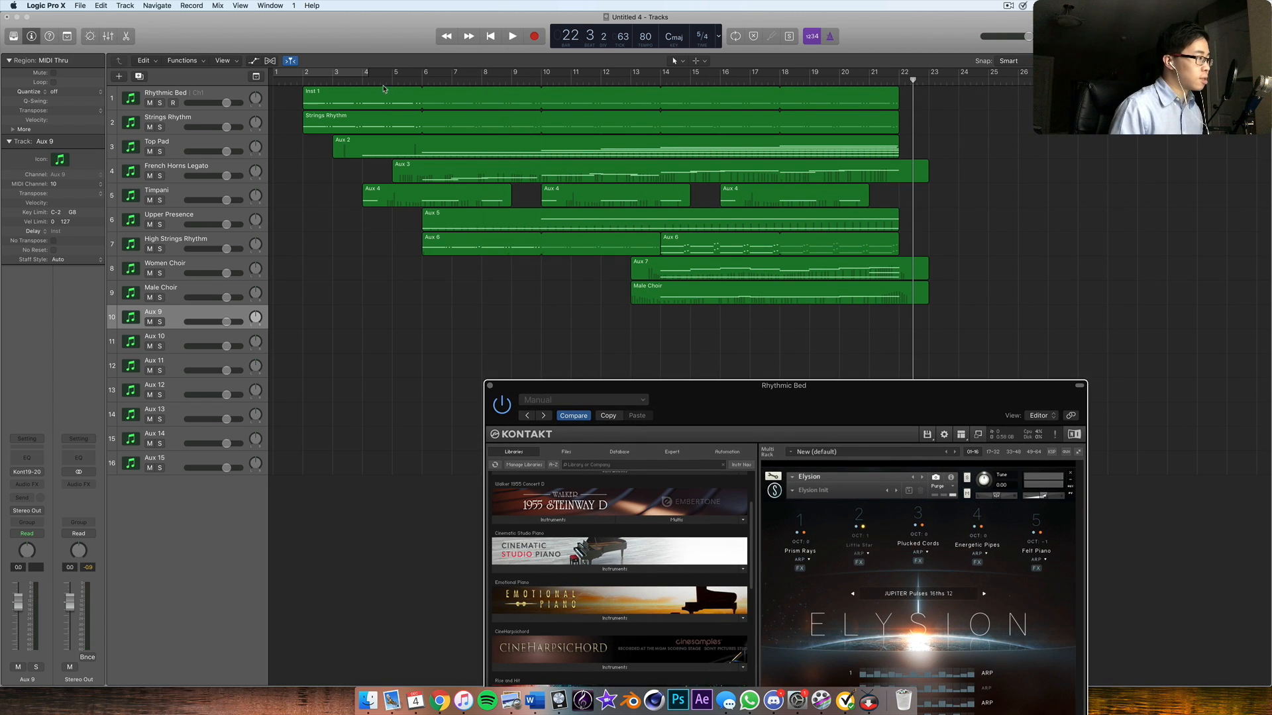
click(291, 81)
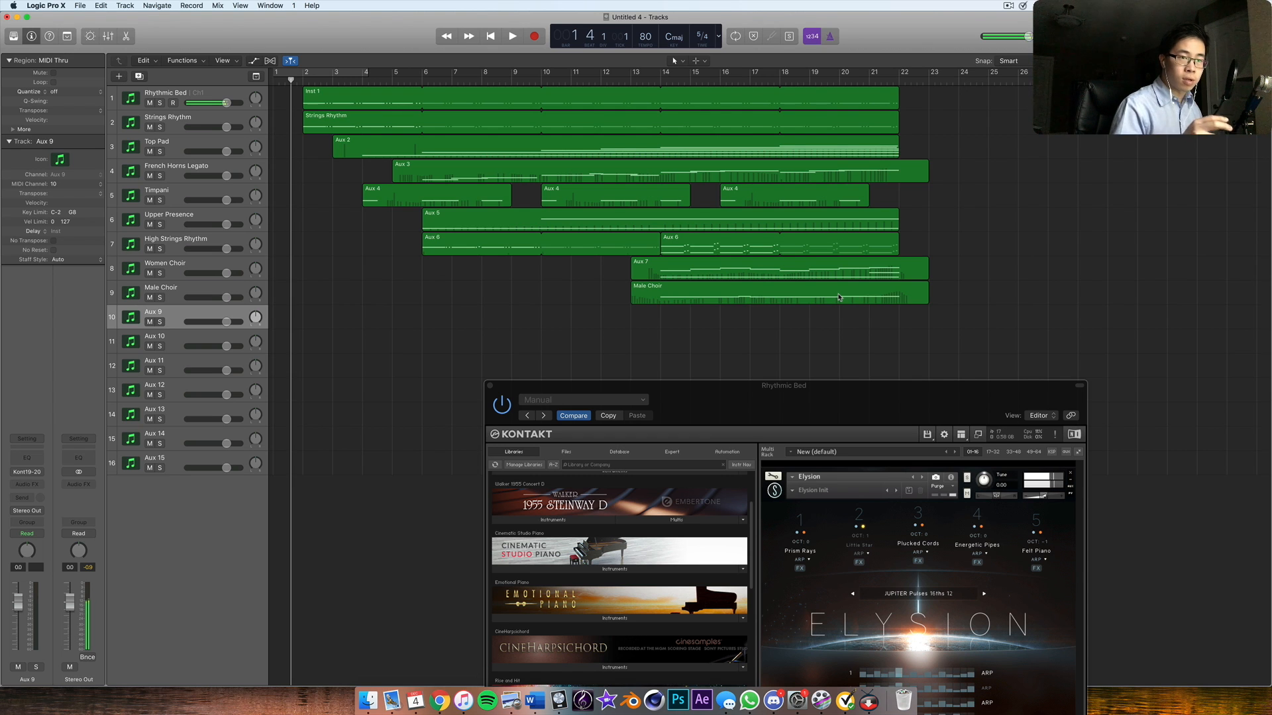
key(space)
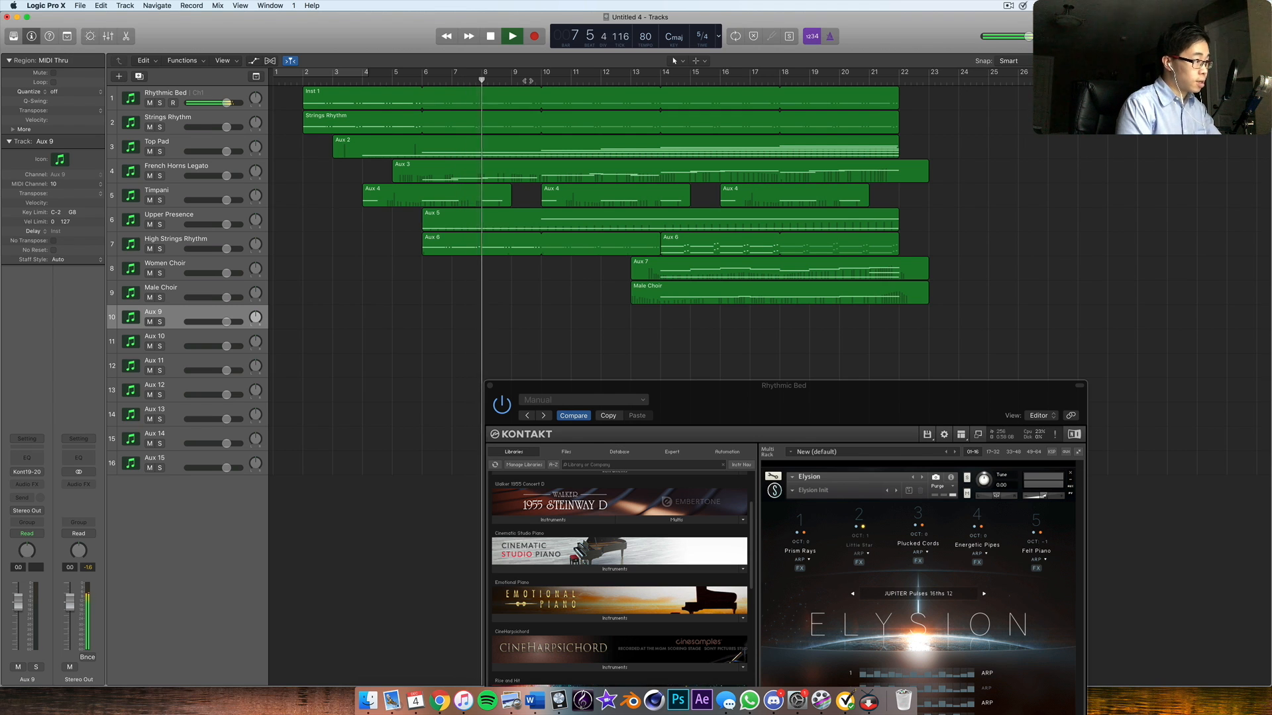
key(r)
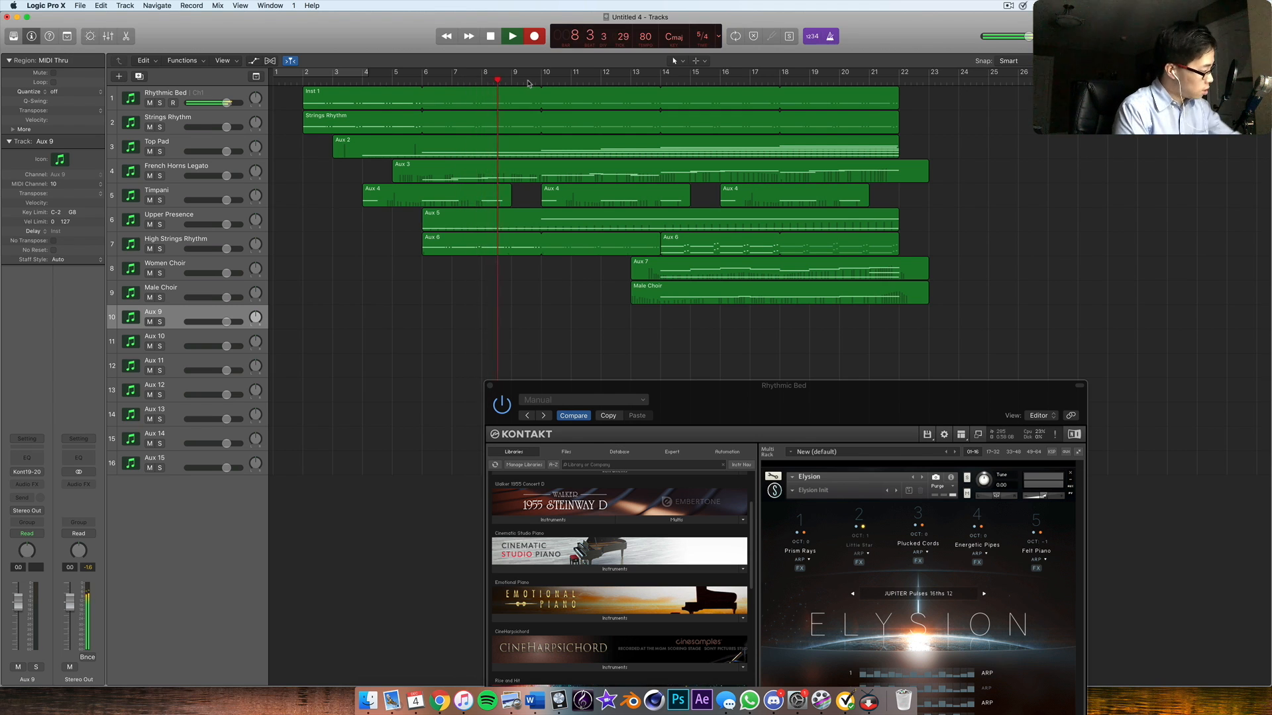
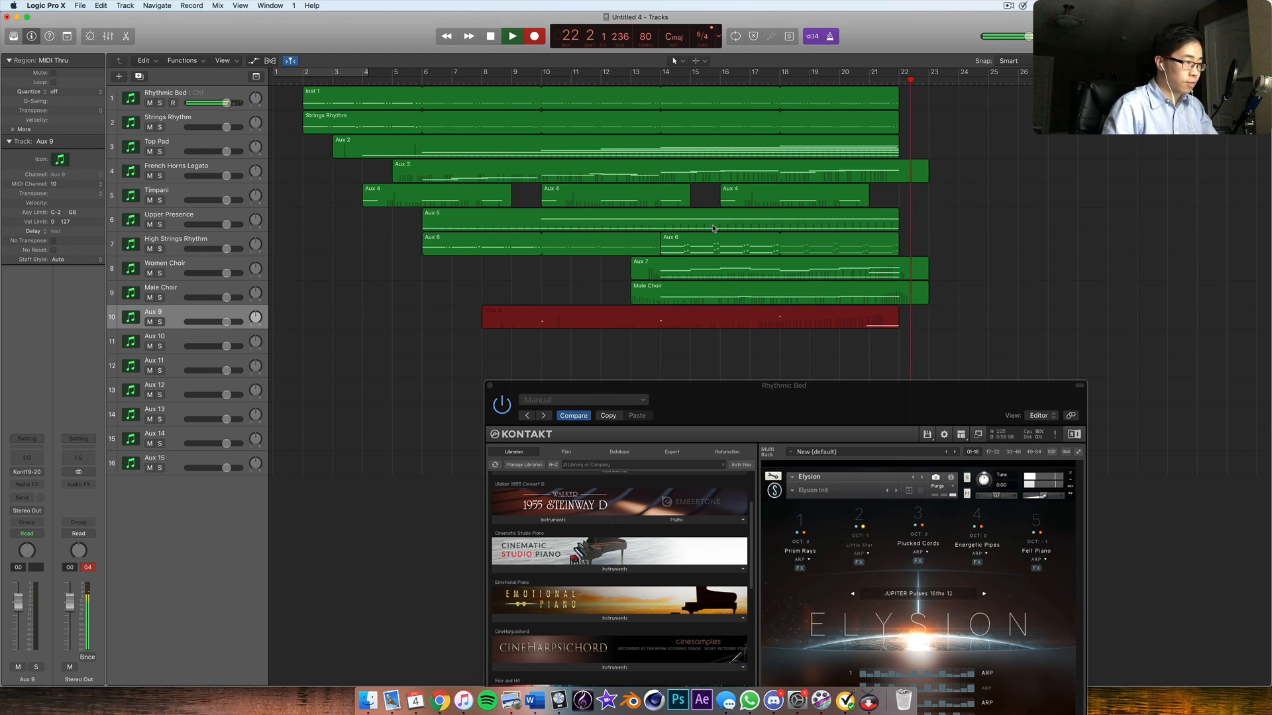
key(space)
- Open the recorded Aux 9 region in the Piano Roll, with the Kontakt window moved clear of the notes
drag(729, 386, 477, 581)
double_click(744, 317)
drag(773, 591, 710, 654)
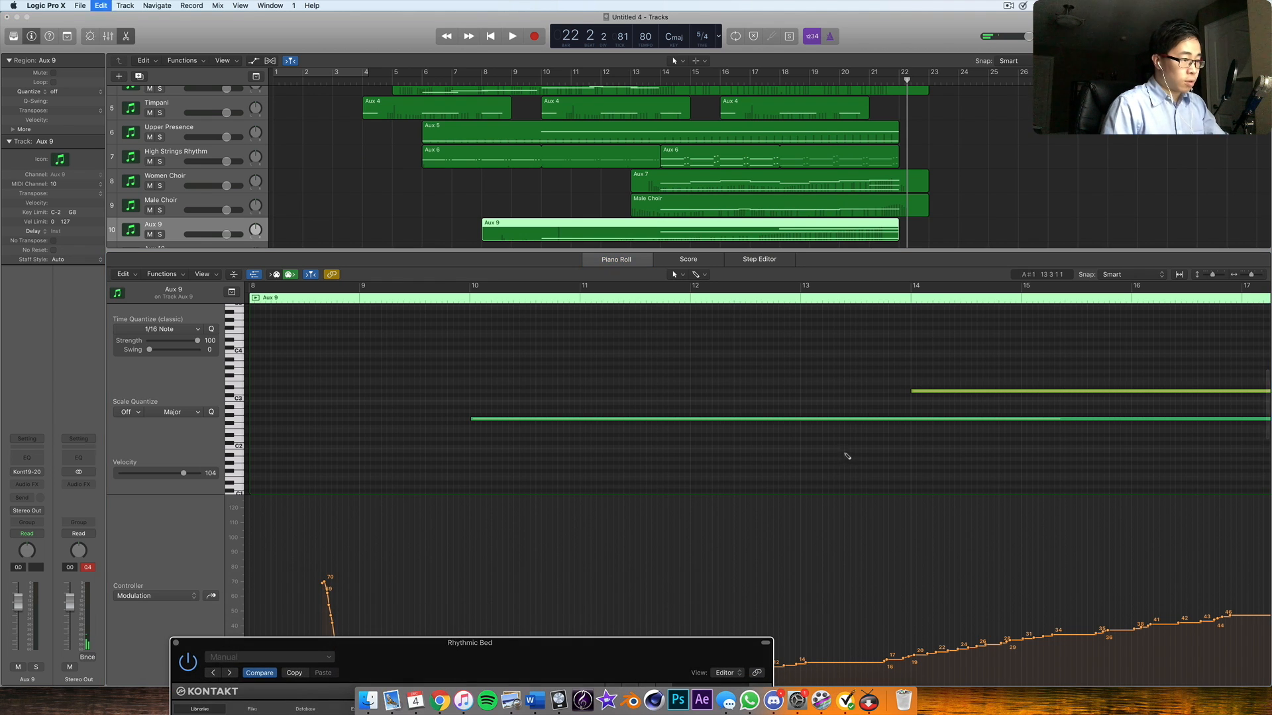
- Select all notes in the Aux 9 region, and audition the sustained notes starting at bars 10, 14 and 18 individually
click(584, 415)
key(super+a)
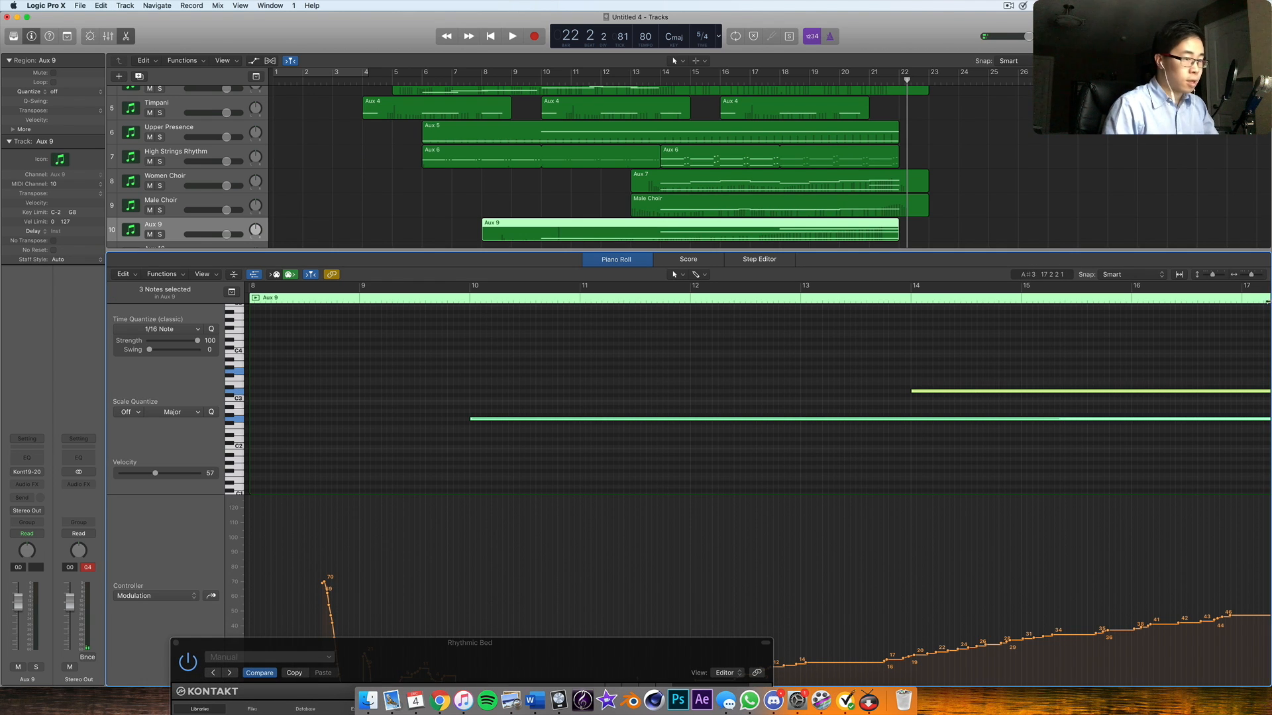
drag(1252, 277, 1245, 281)
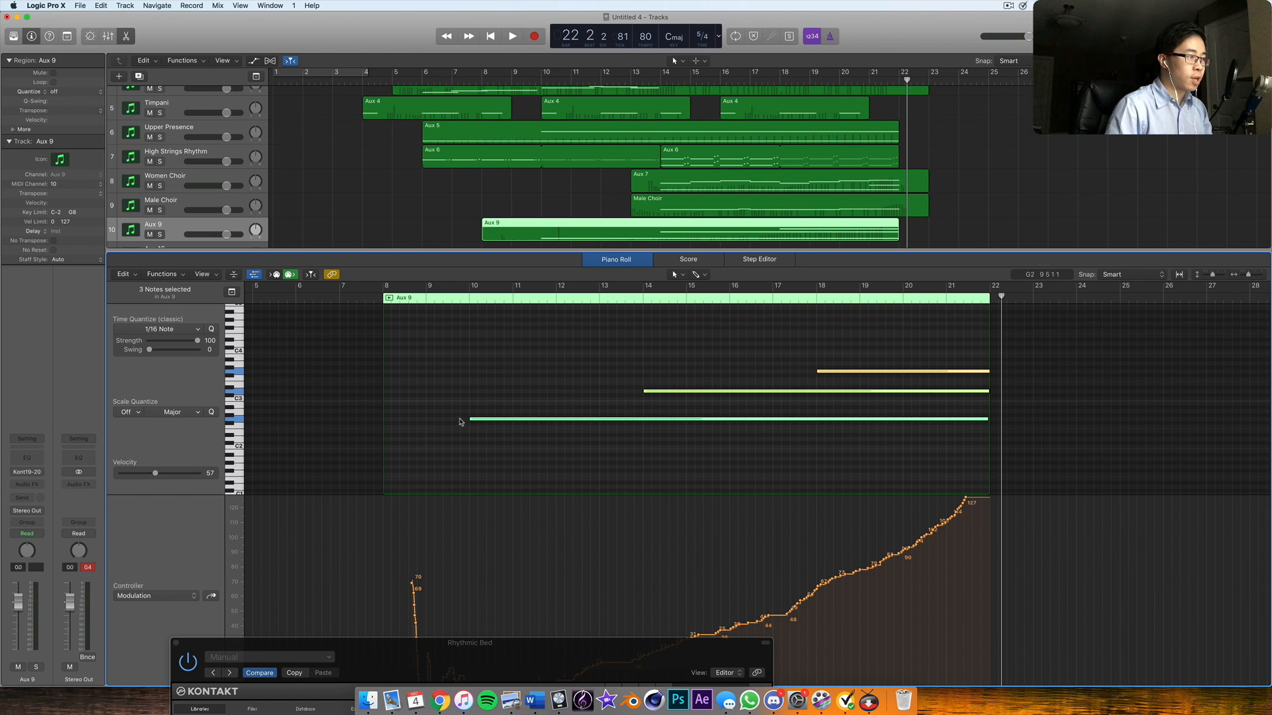
click(839, 360)
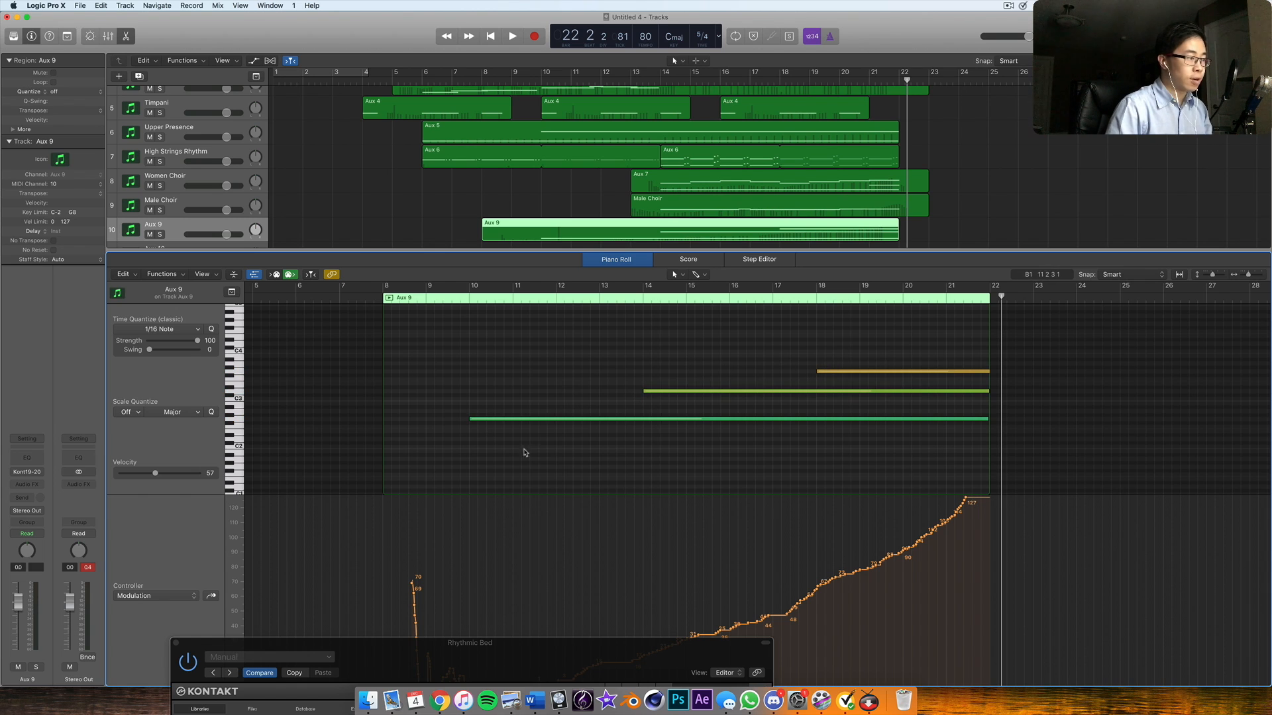
click(504, 420)
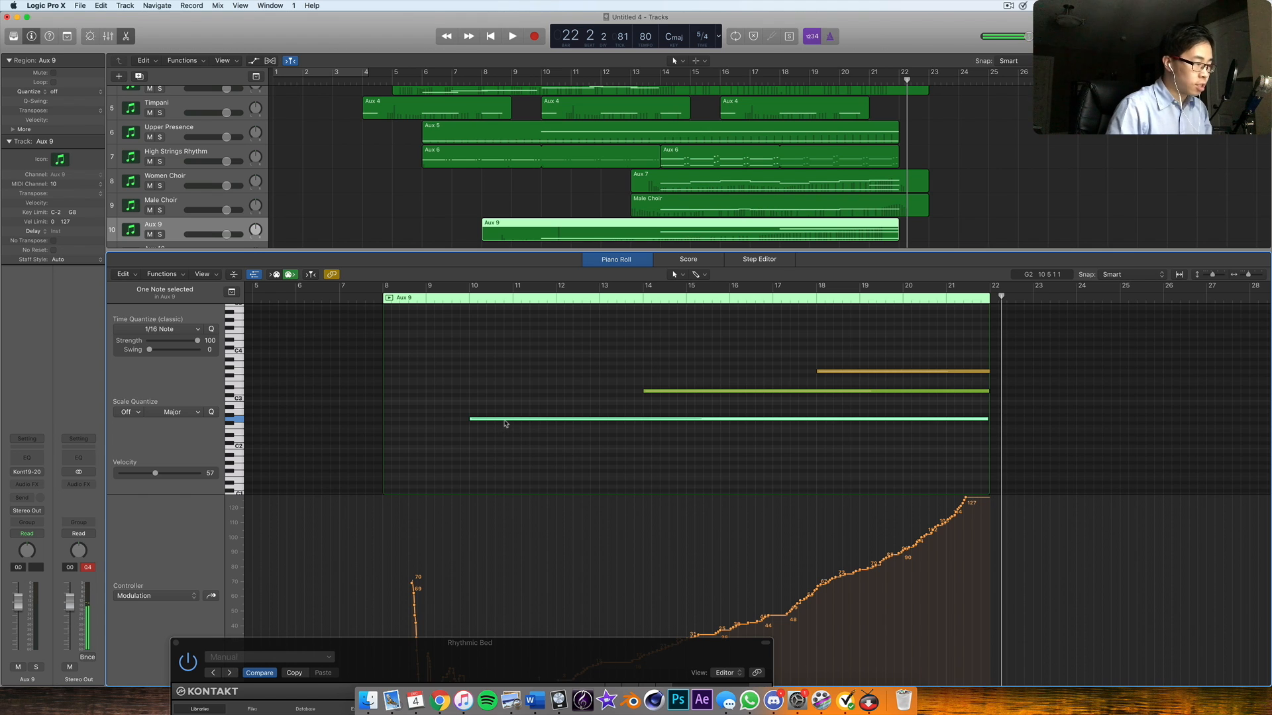
click(648, 392)
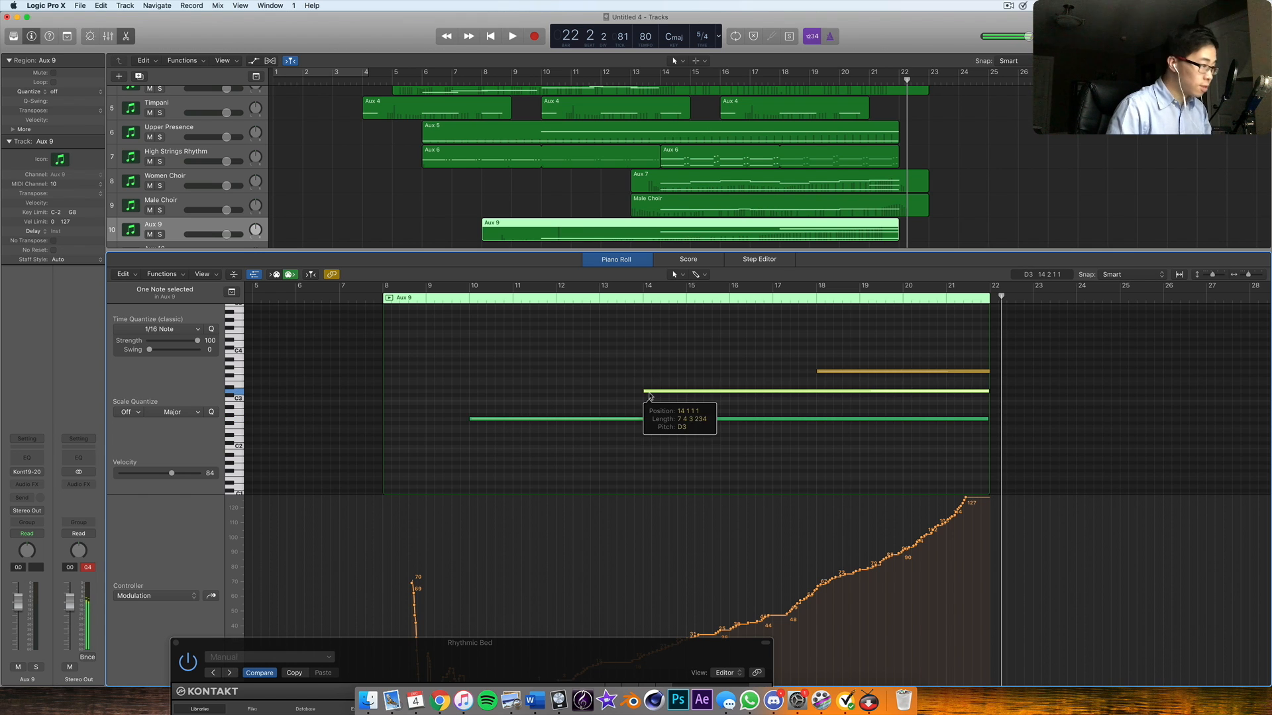
click(834, 372)
- Replace Aux 9's modulation curve with a straight ramp from about bar 10 up to 127 near bar 21, play it briefly and close the editor
scroll(833, 381, right, 3)
drag(605, 669, 592, 711)
drag(878, 502, 374, 682)
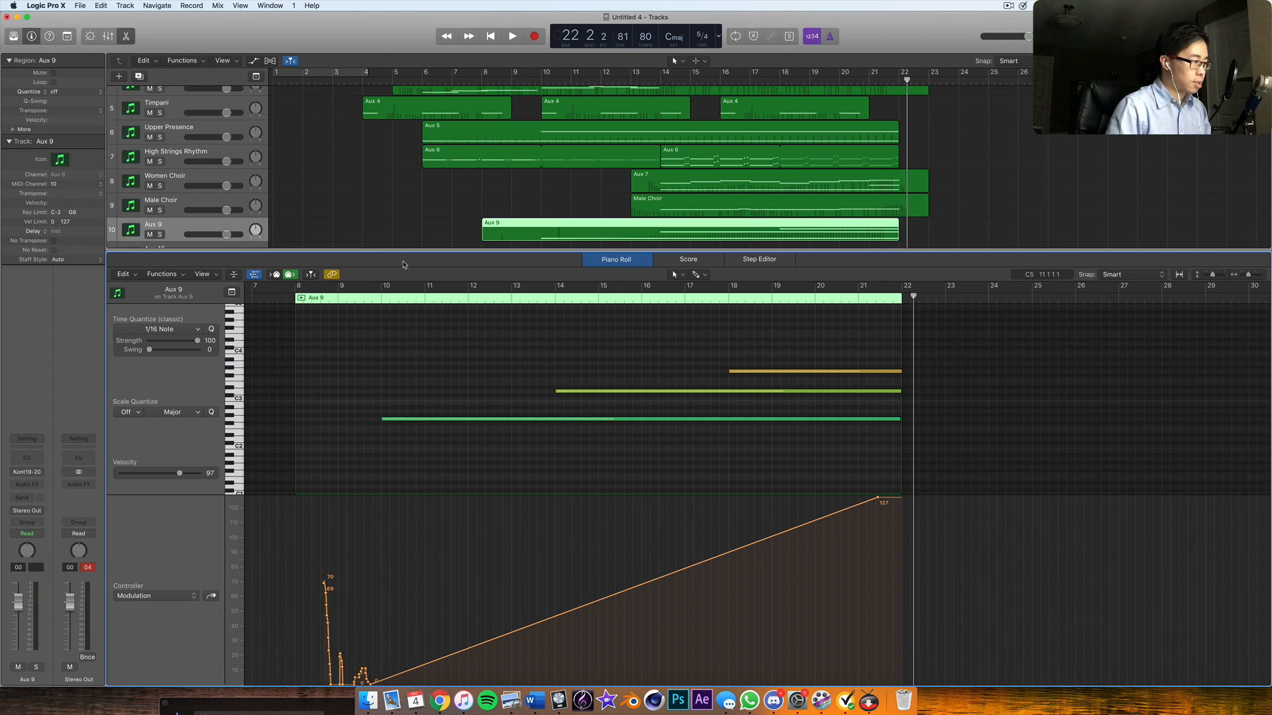
double_click(366, 297)
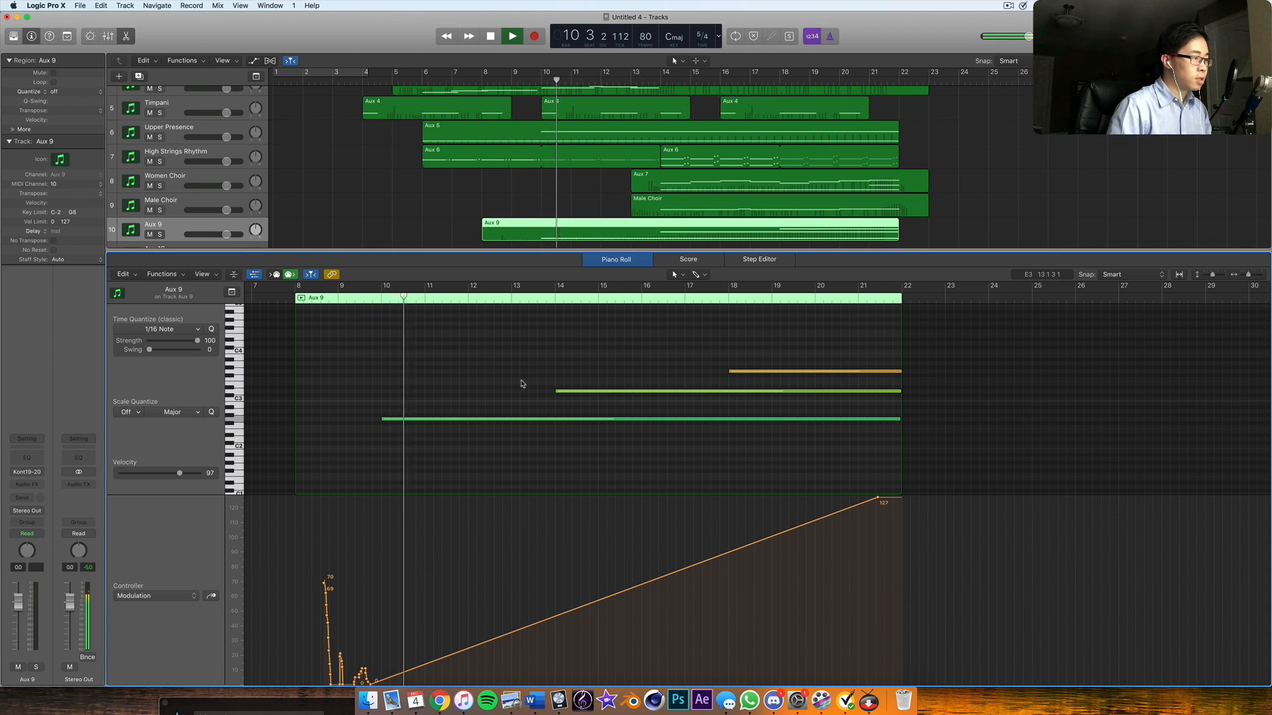
key(space)
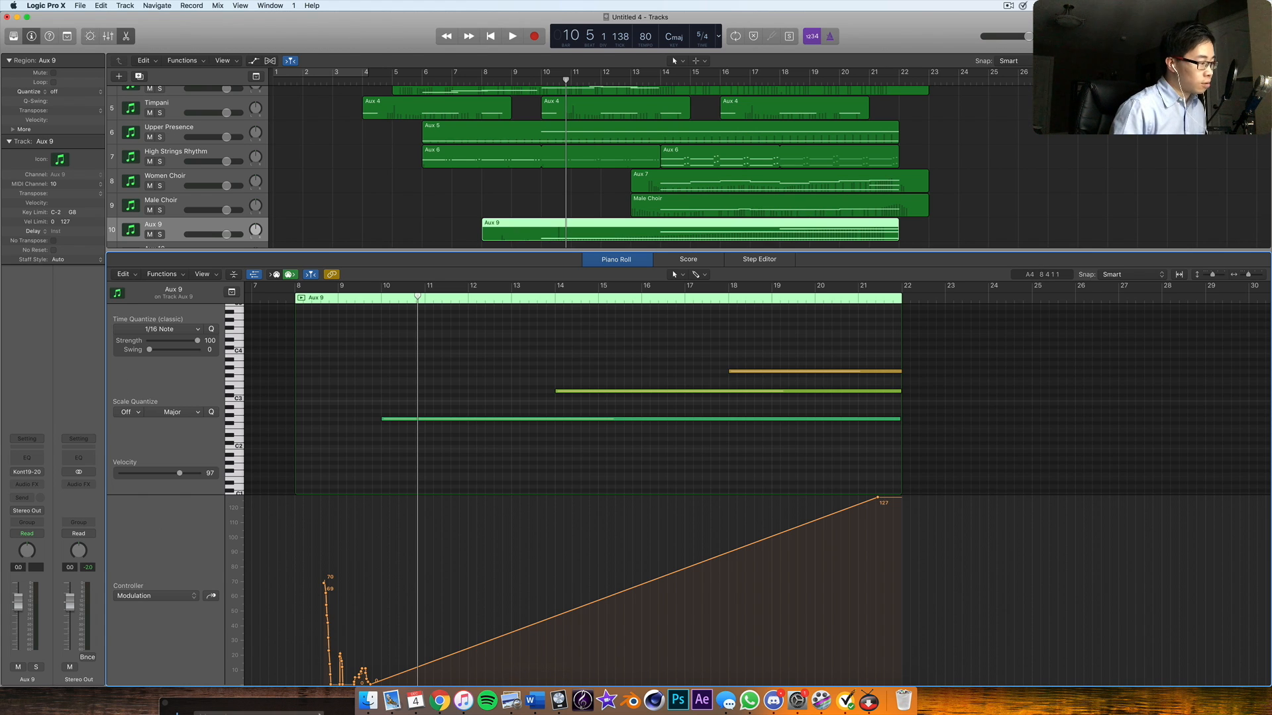
click(126, 36)
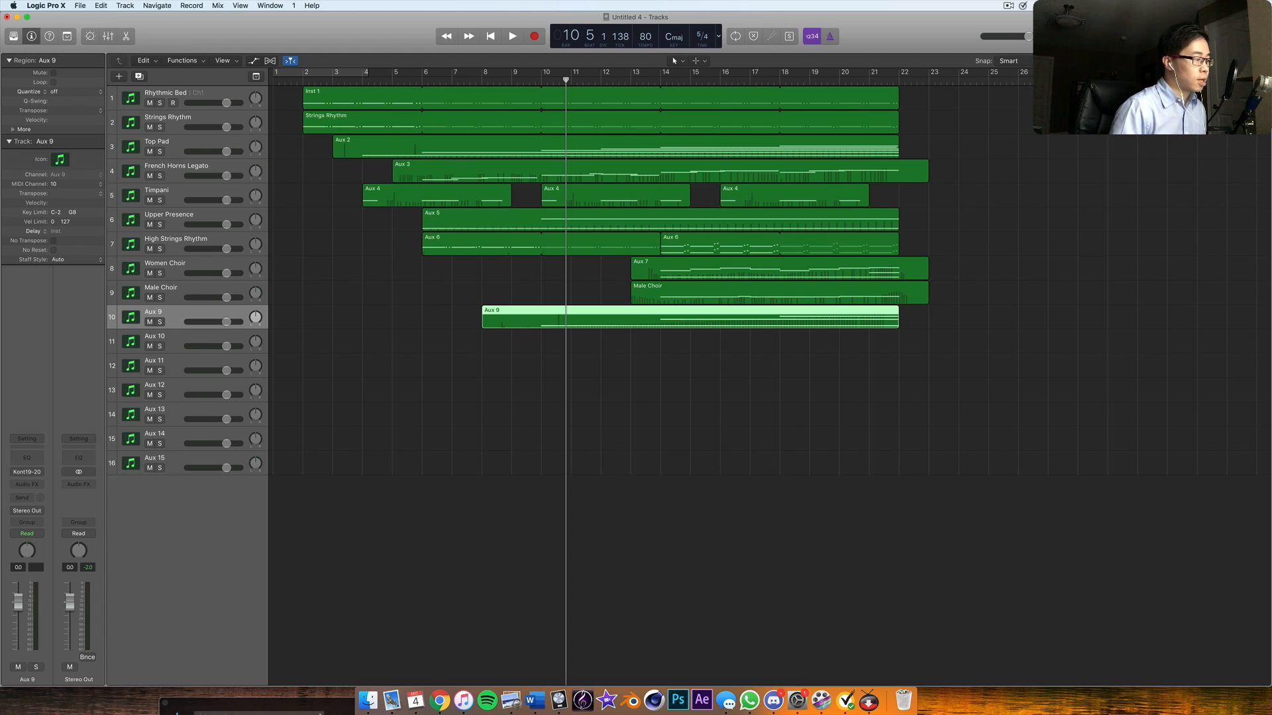
- Bring back the Kontakt window and look through the library list, including The Orchestra Complete's main folders and the Elysion instrument
drag(333, 707, 437, 98)
scroll(437, 191, up, 3)
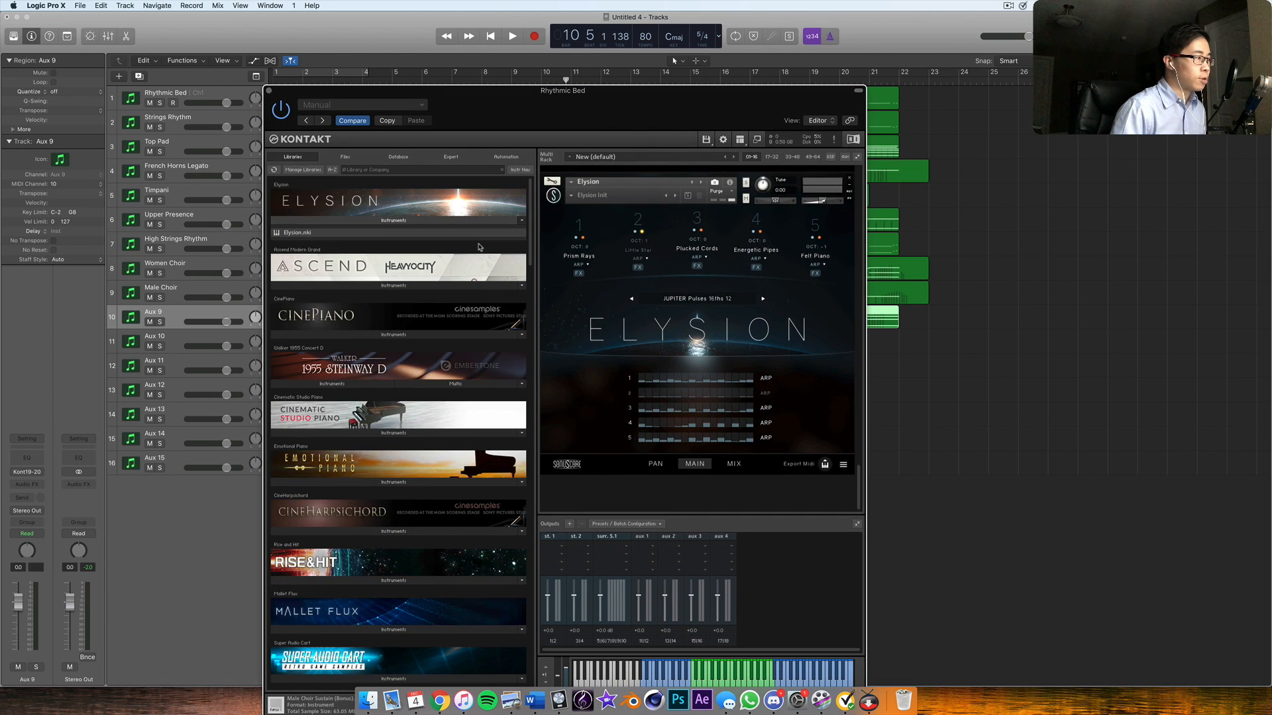
scroll(402, 213, down, 15)
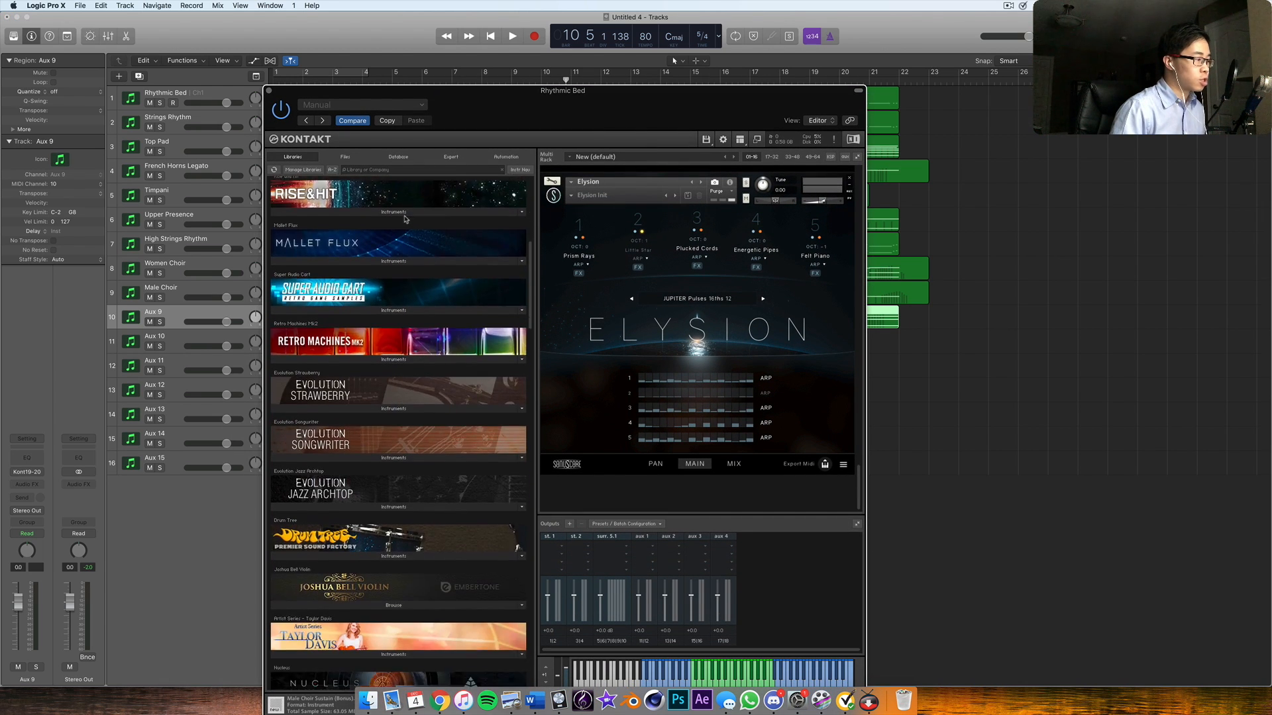
scroll(406, 219, down, 5)
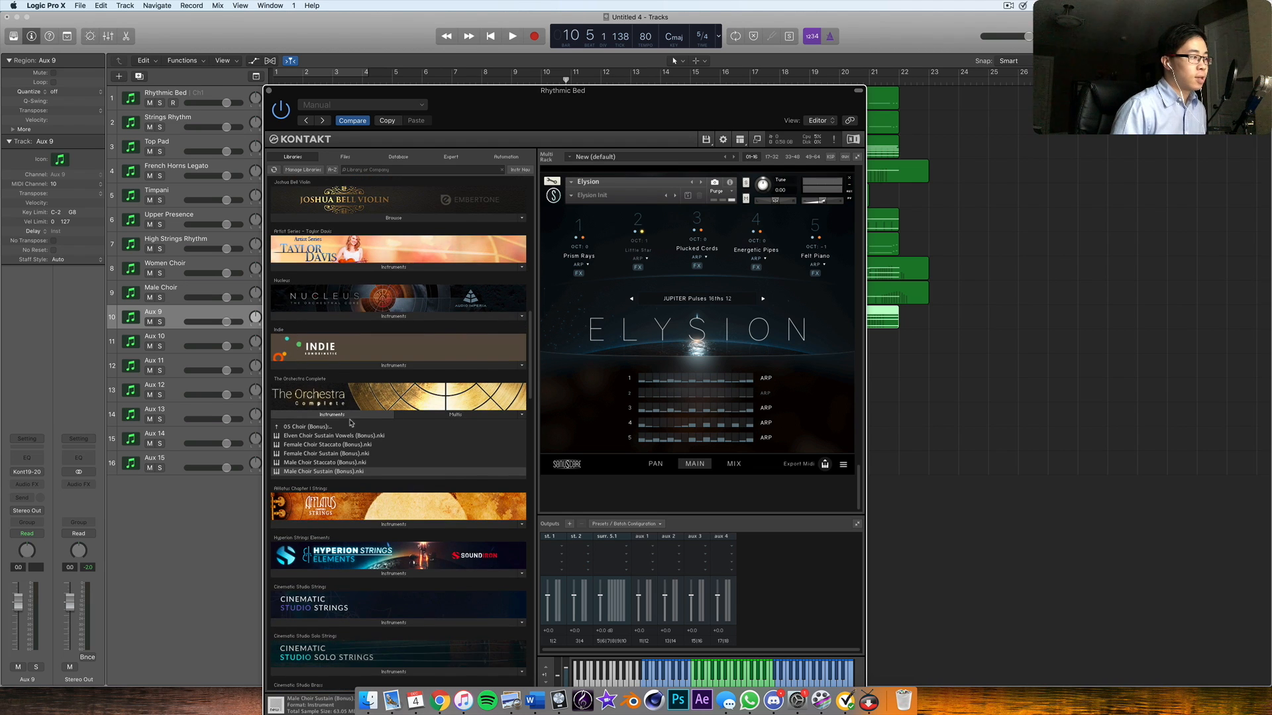
click(324, 430)
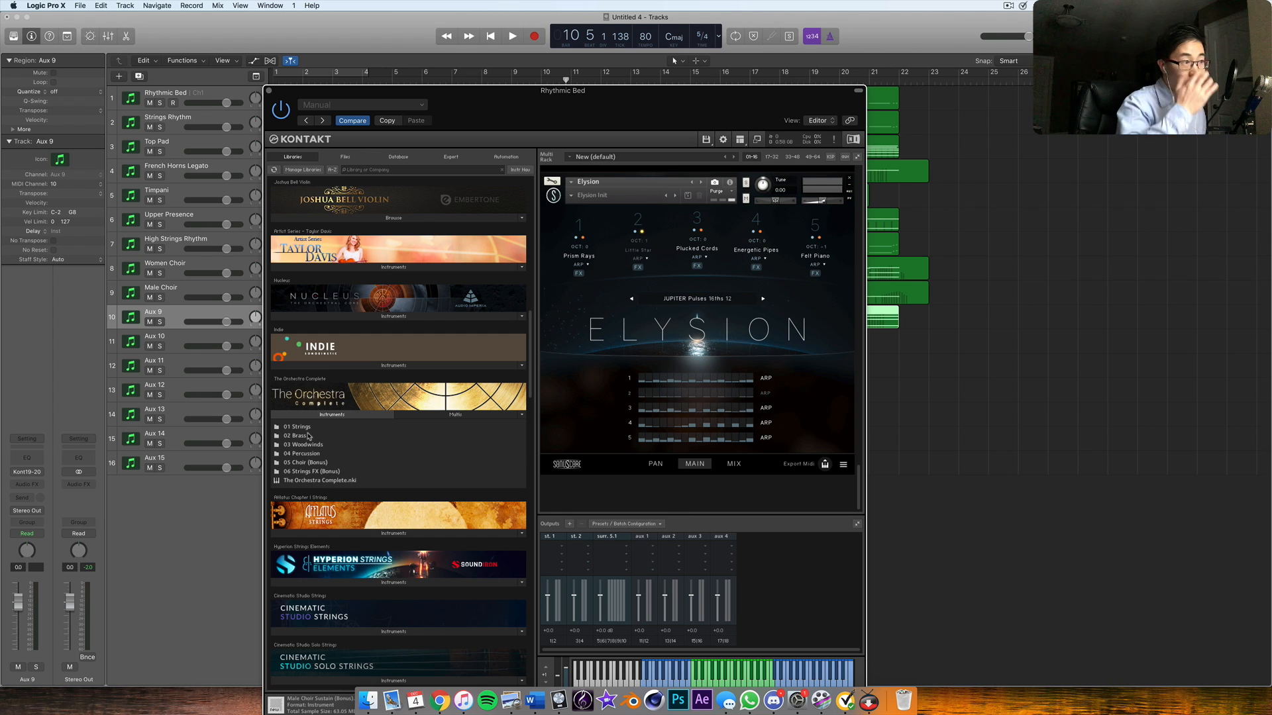
scroll(687, 326, up, 10)
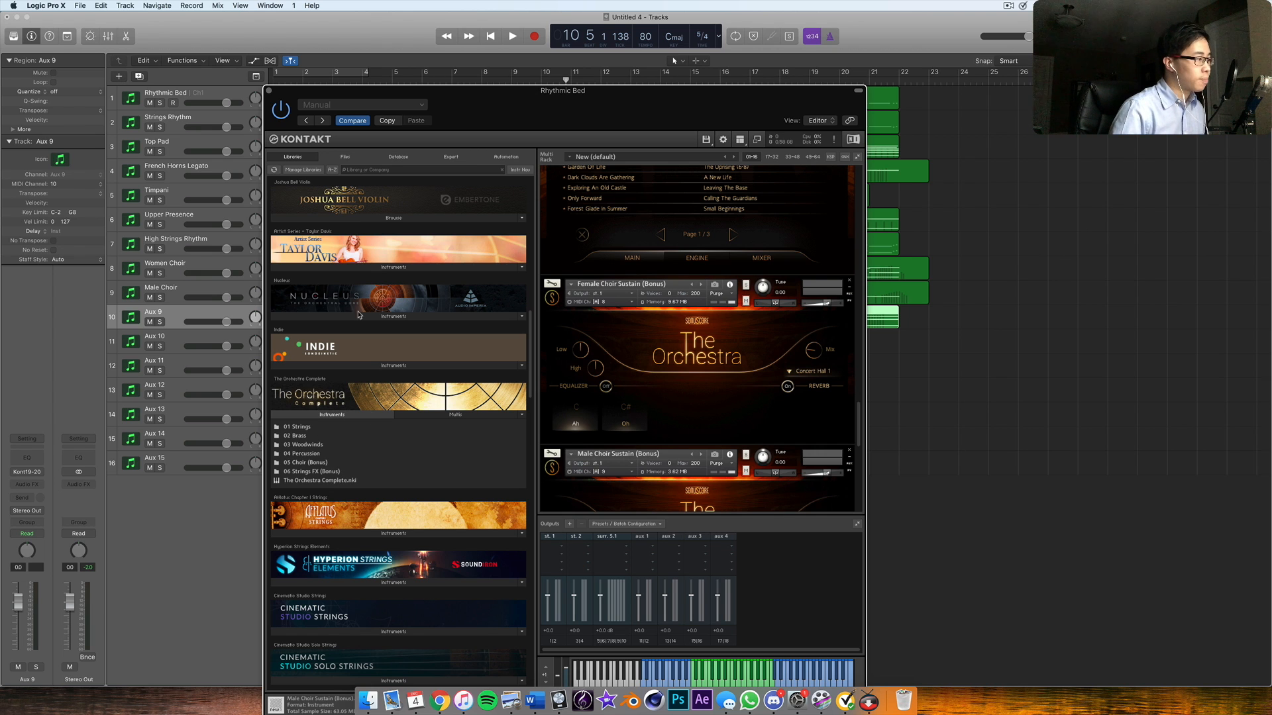
scroll(361, 419, down, 15)
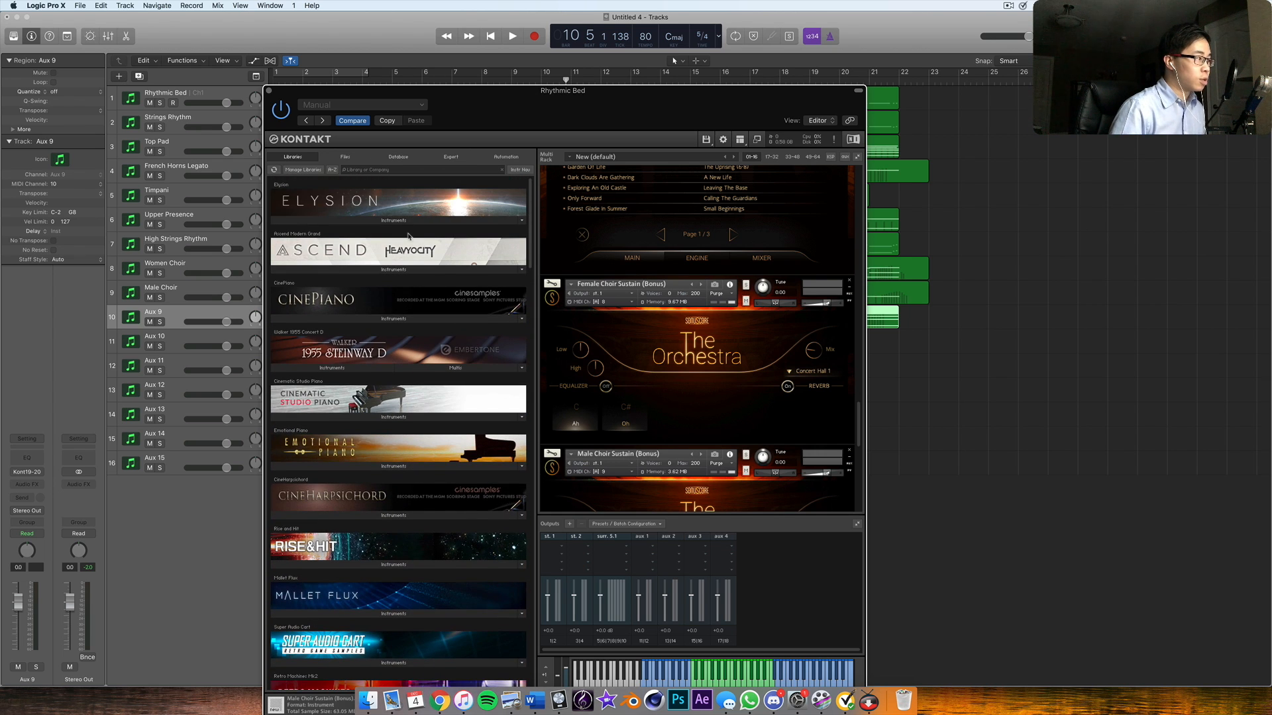
click(414, 221)
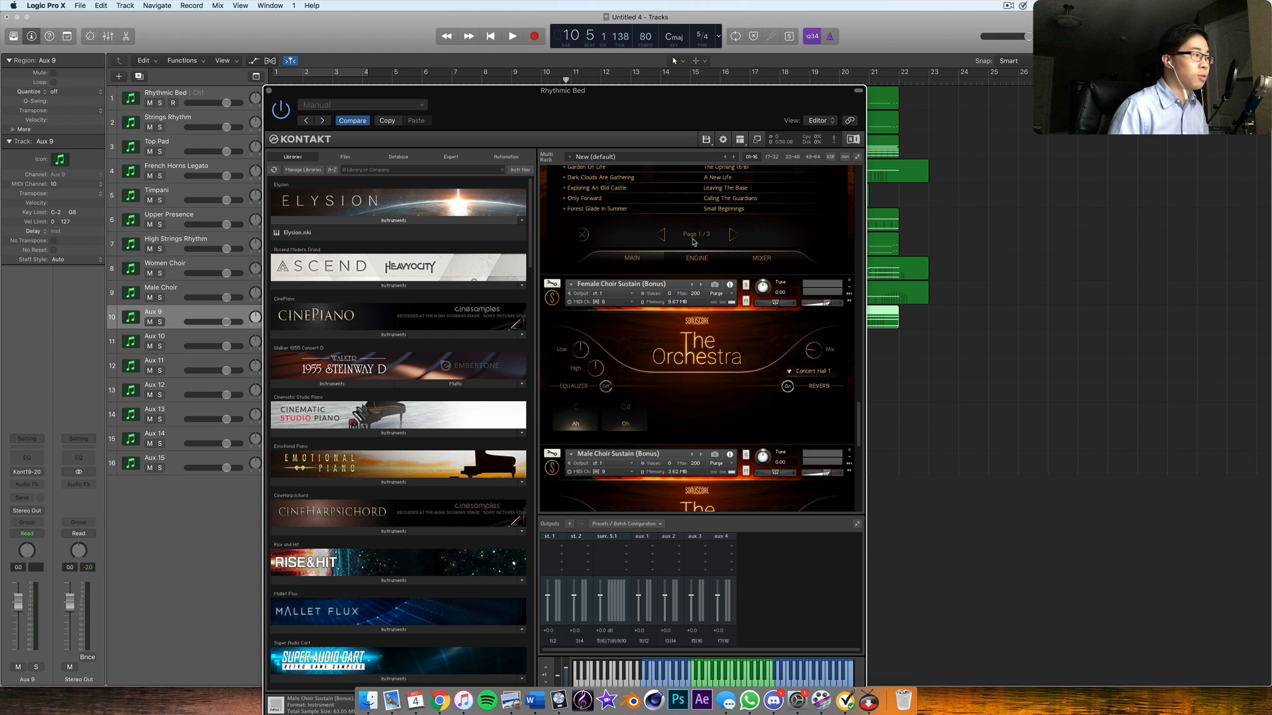
- Look through the Spheres, Pulses and Animated presets in the TERRA PAD Where Life Began Elysion instance, and close the browser without changing the preset
drag(663, 103, 722, 206)
scroll(744, 369, up, 10)
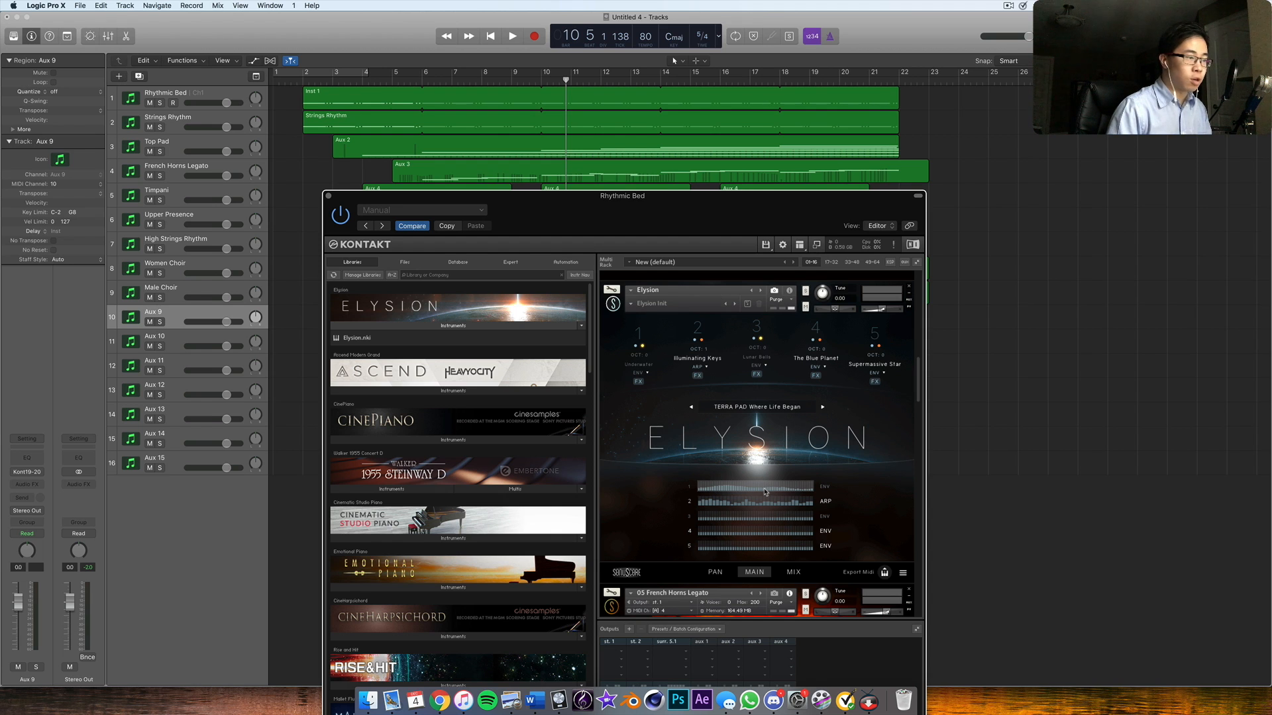
click(799, 409)
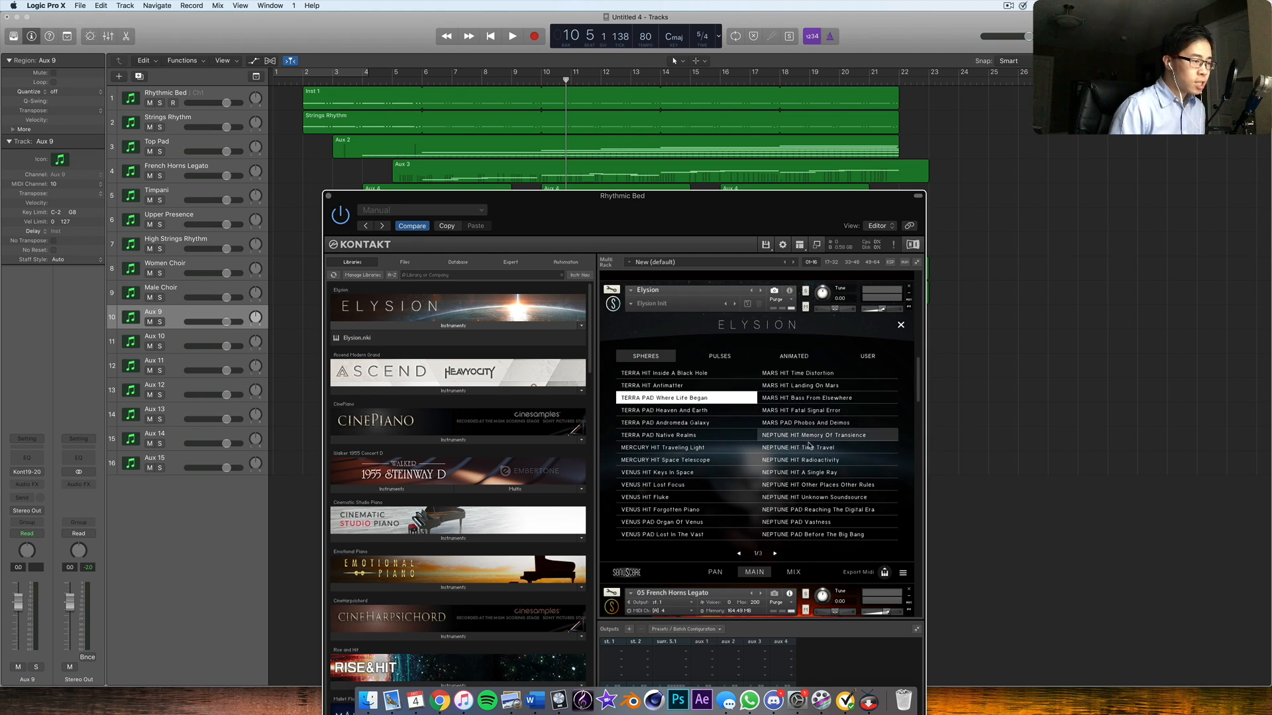
click(716, 362)
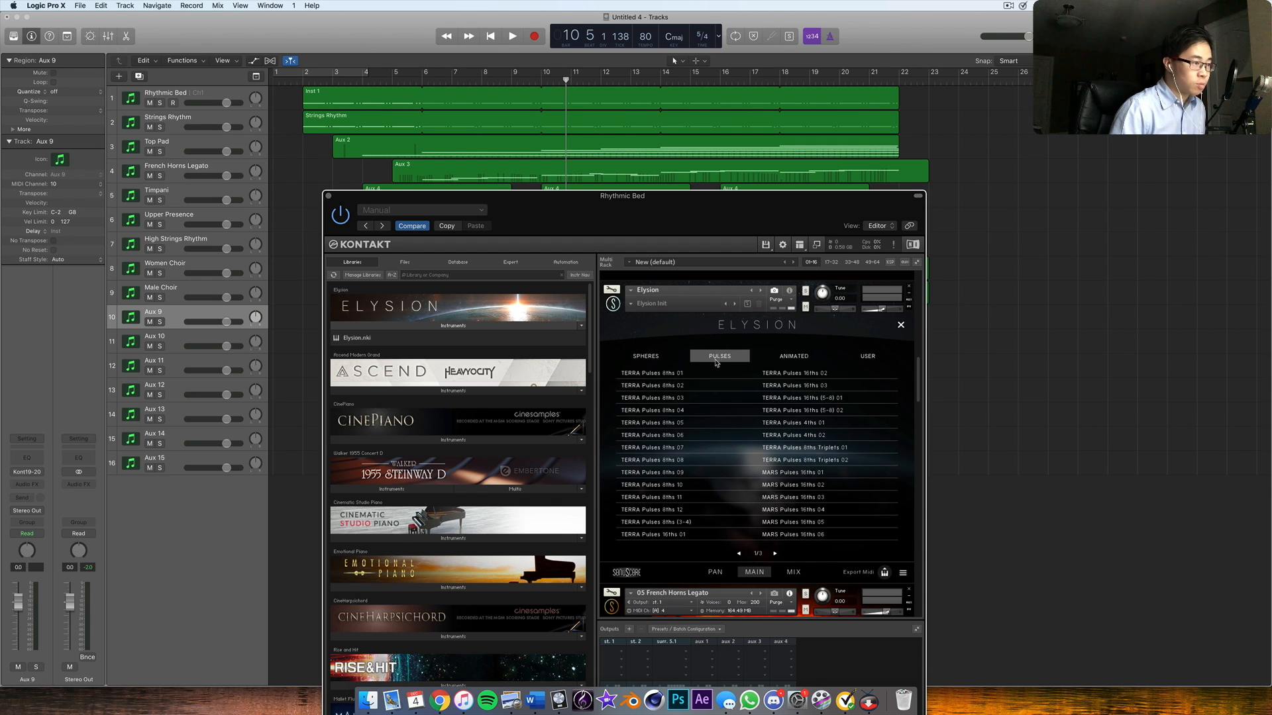
click(794, 357)
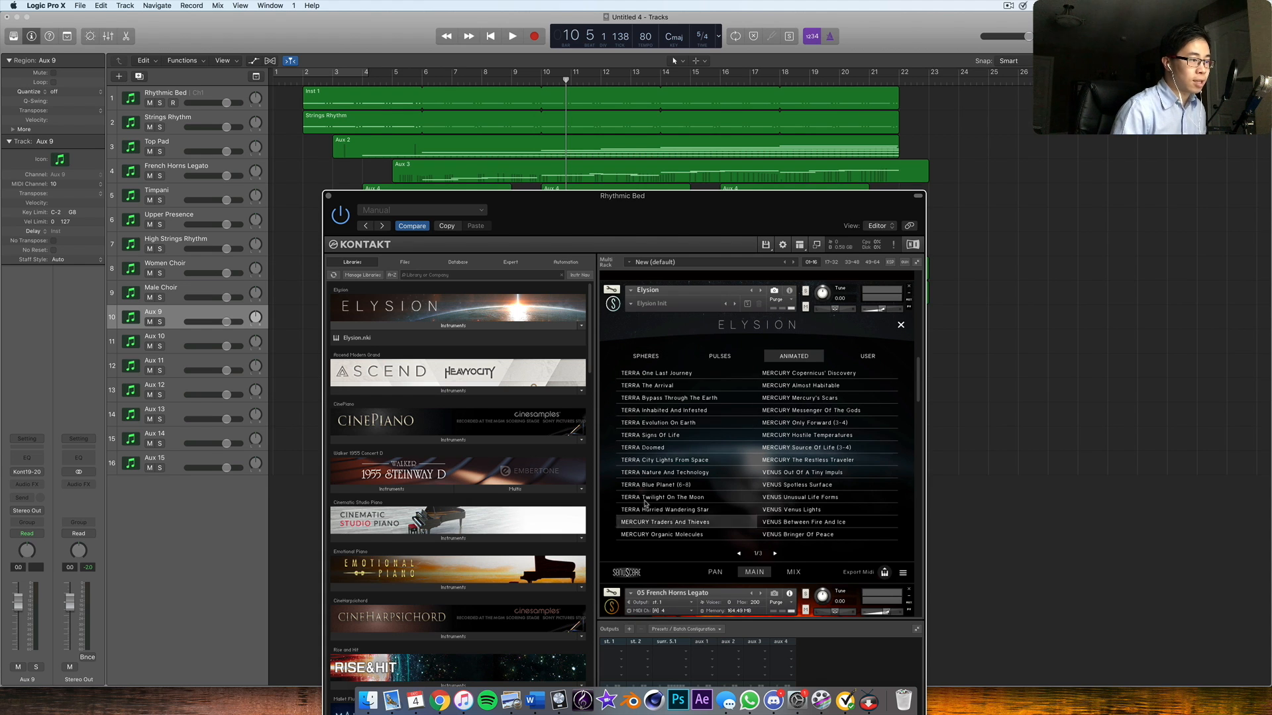
click(652, 362)
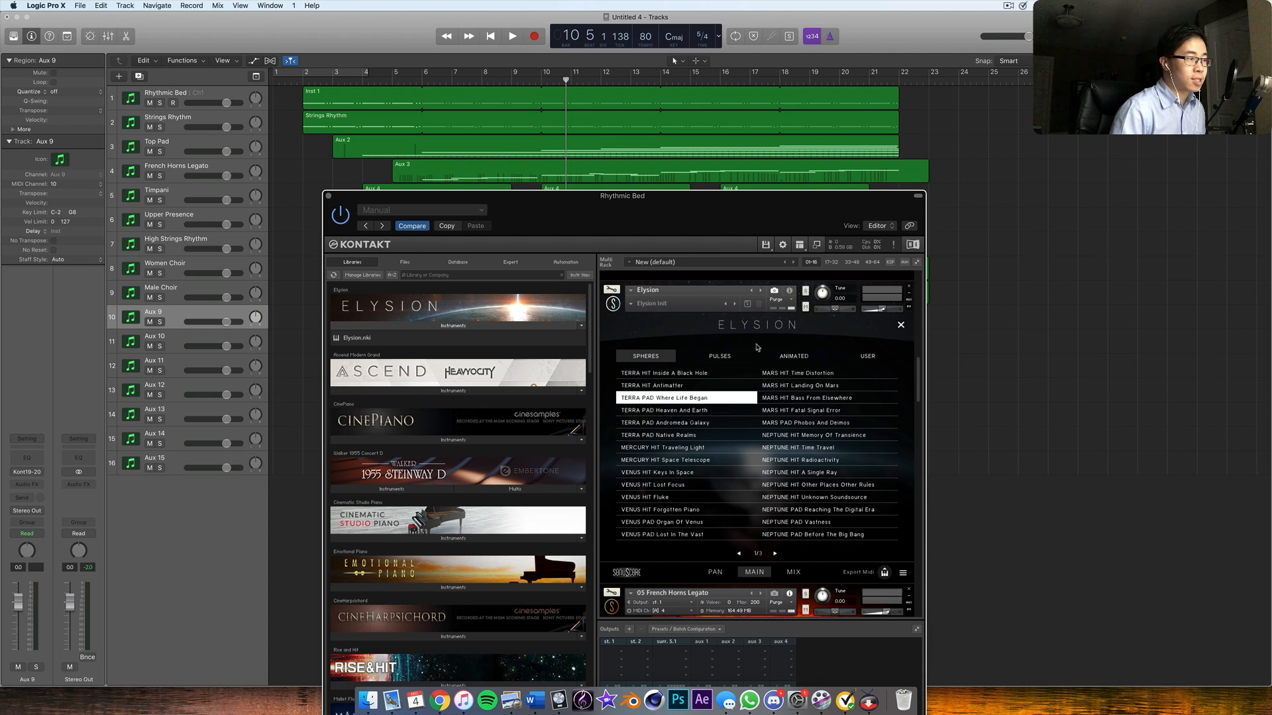
click(900, 324)
- Move the Kontakt window down to uncover the arrangement's tracks from Rhythmic Bed through Male Choir
drag(656, 192, 697, 379)
drag(617, 375, 799, 62)
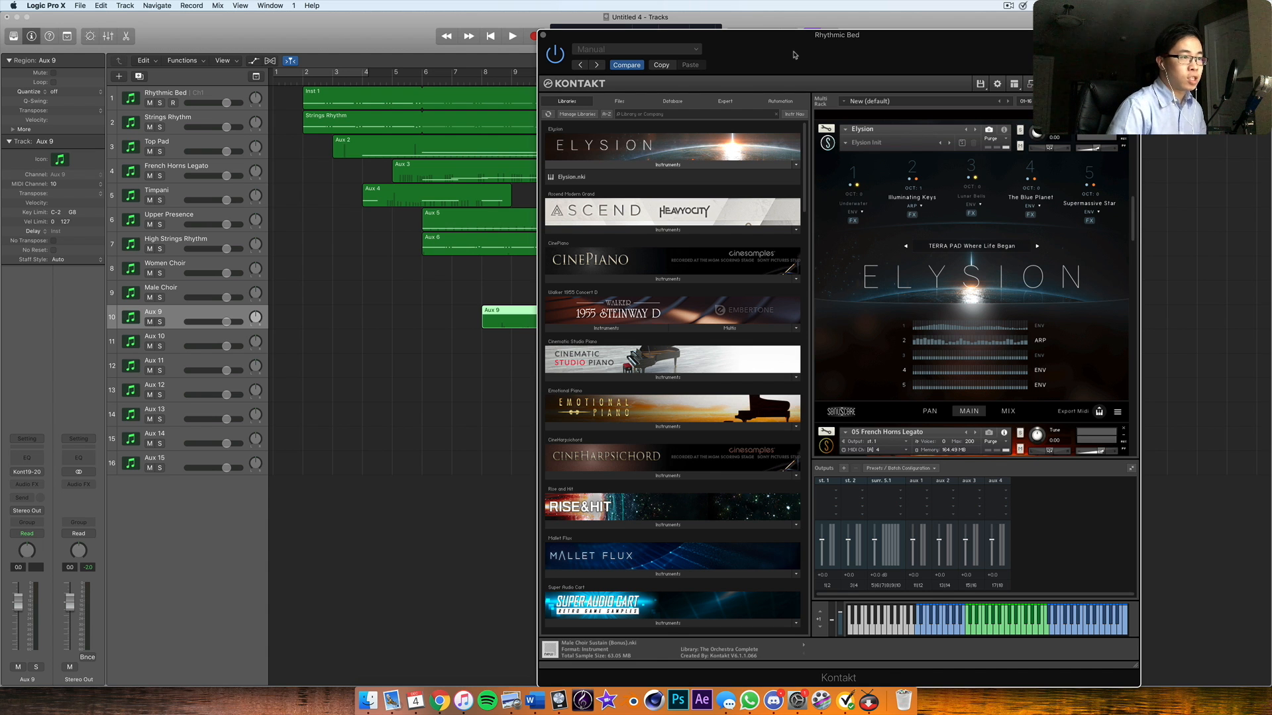
drag(795, 55, 615, 336)
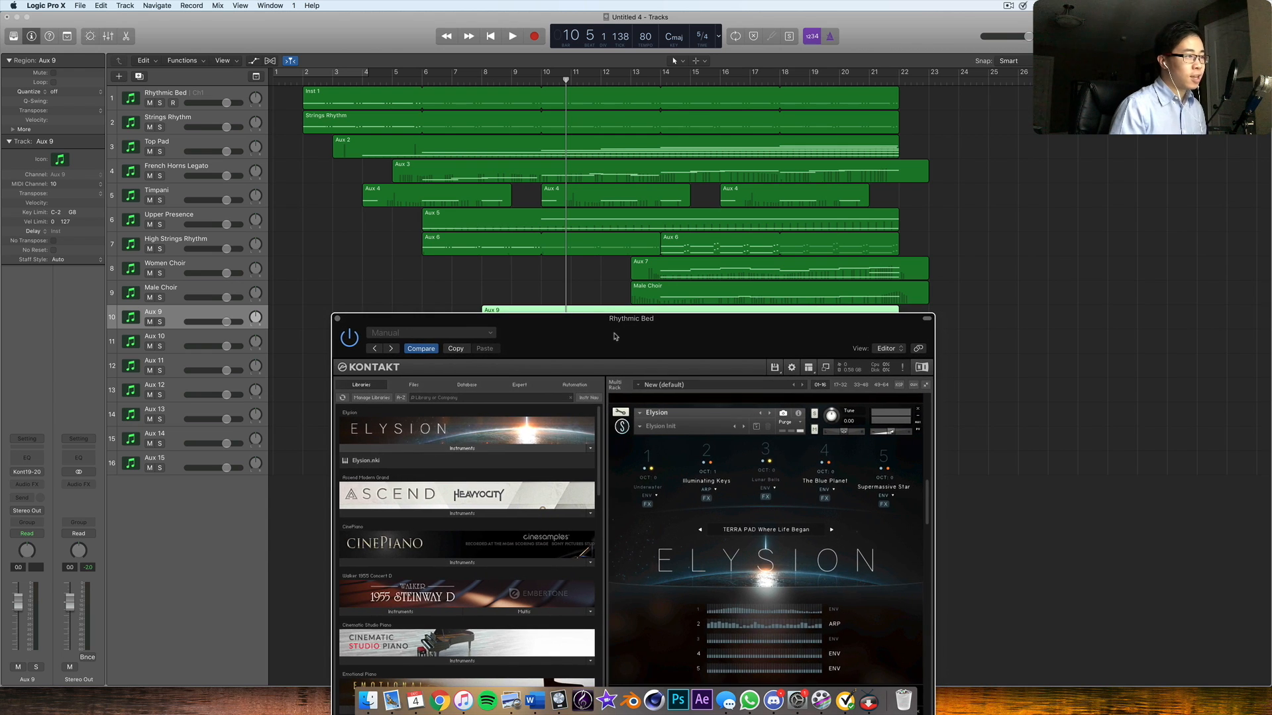